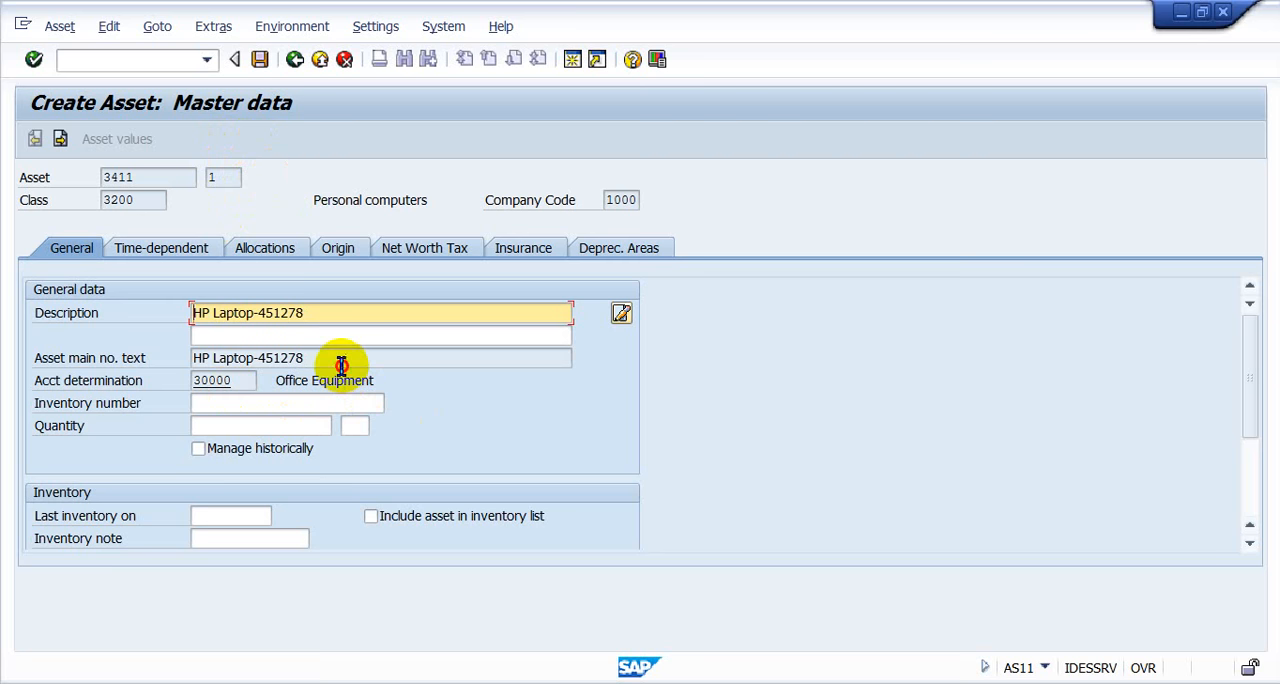
- Replace the new subnumber's description with "Additional VGA Card"
double_click(192, 367)
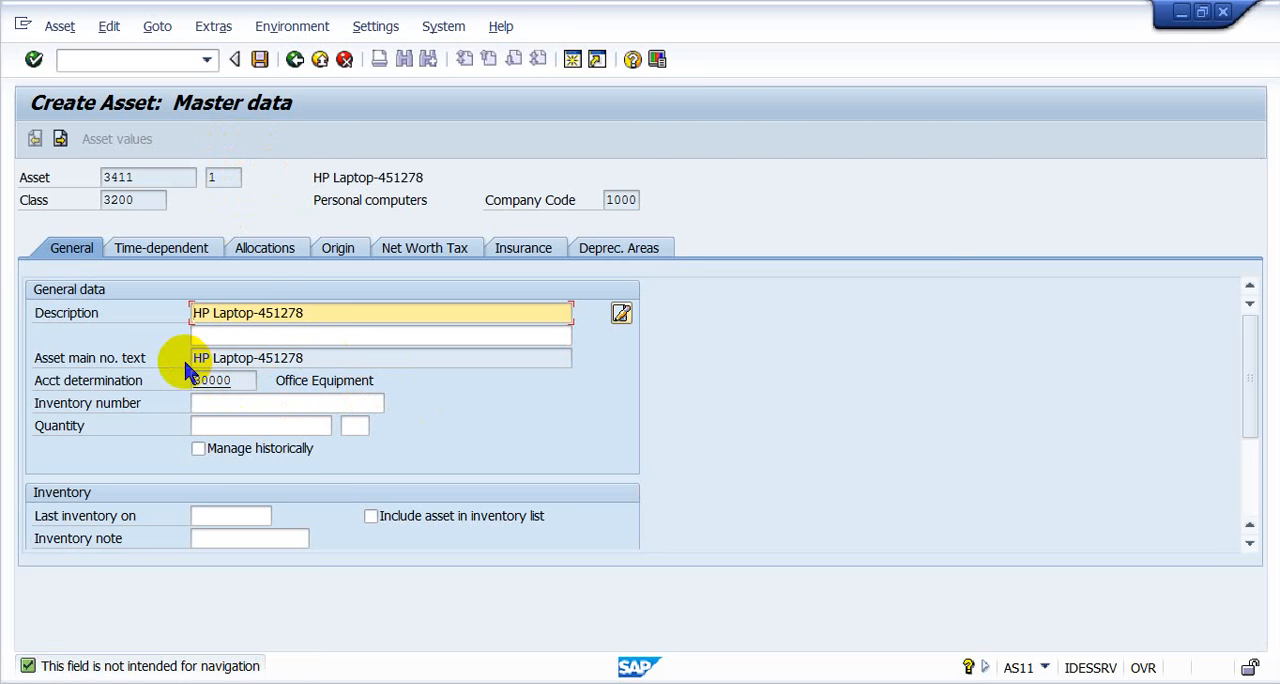
key("ctrl+a")
key("BackSpace")
key("Down")
key("Return")
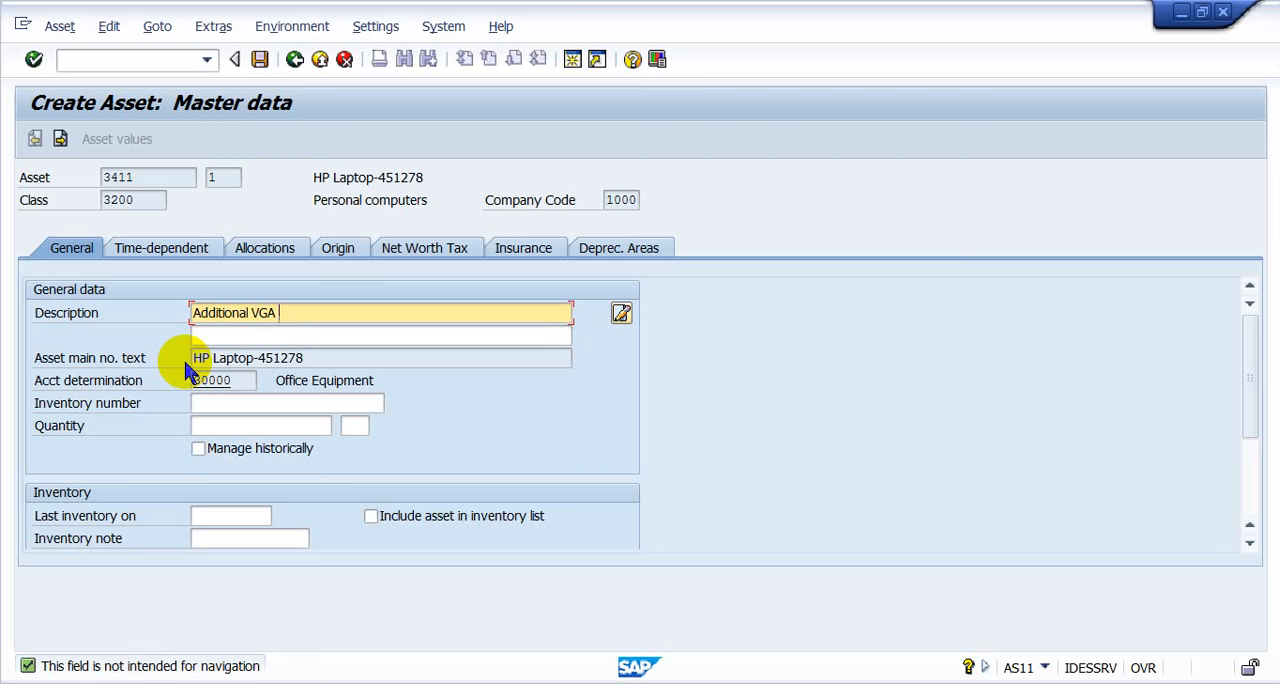
type("Card")
- Check the time-dependent data, allocations and depreciation areas, and save the new asset subnumber
left_click(200, 256)
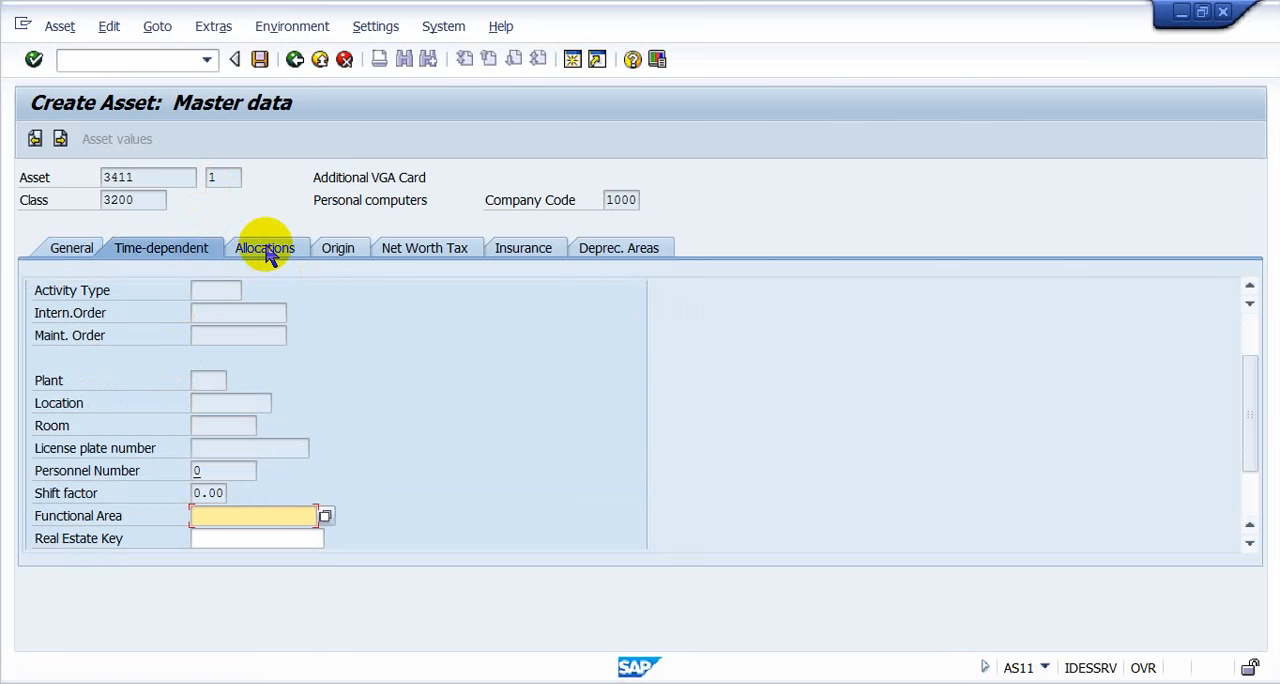
left_click(265, 250)
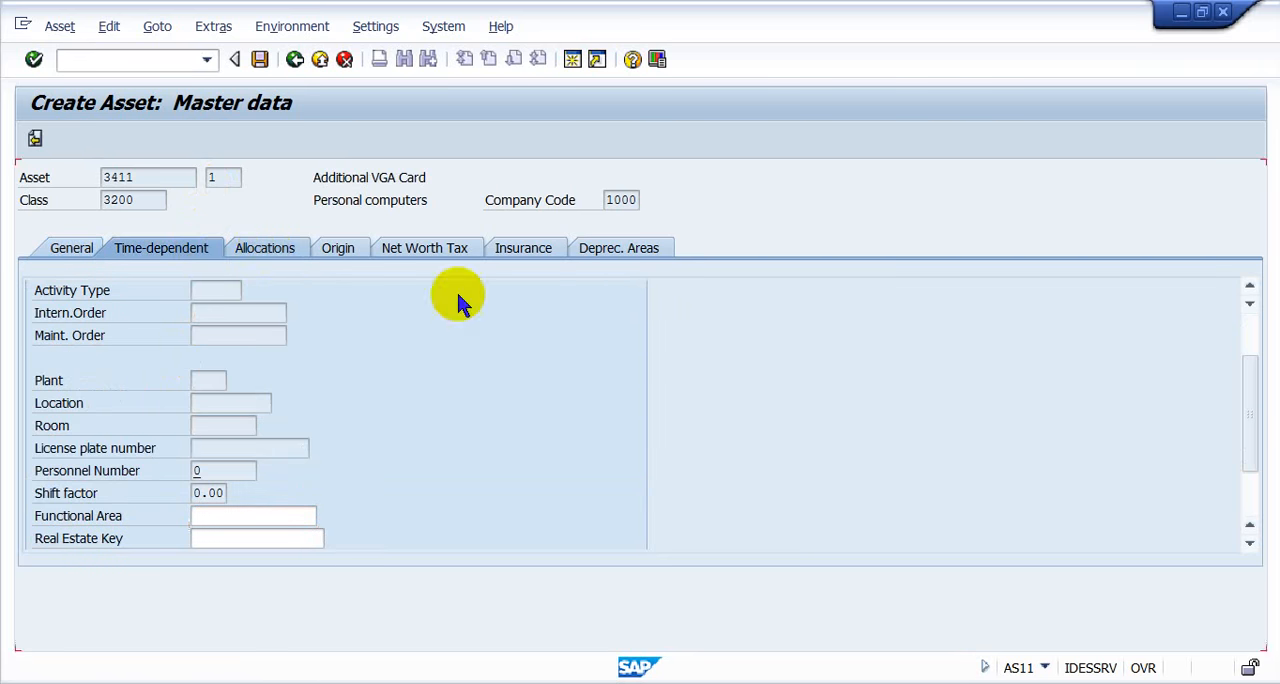
left_click(660, 248)
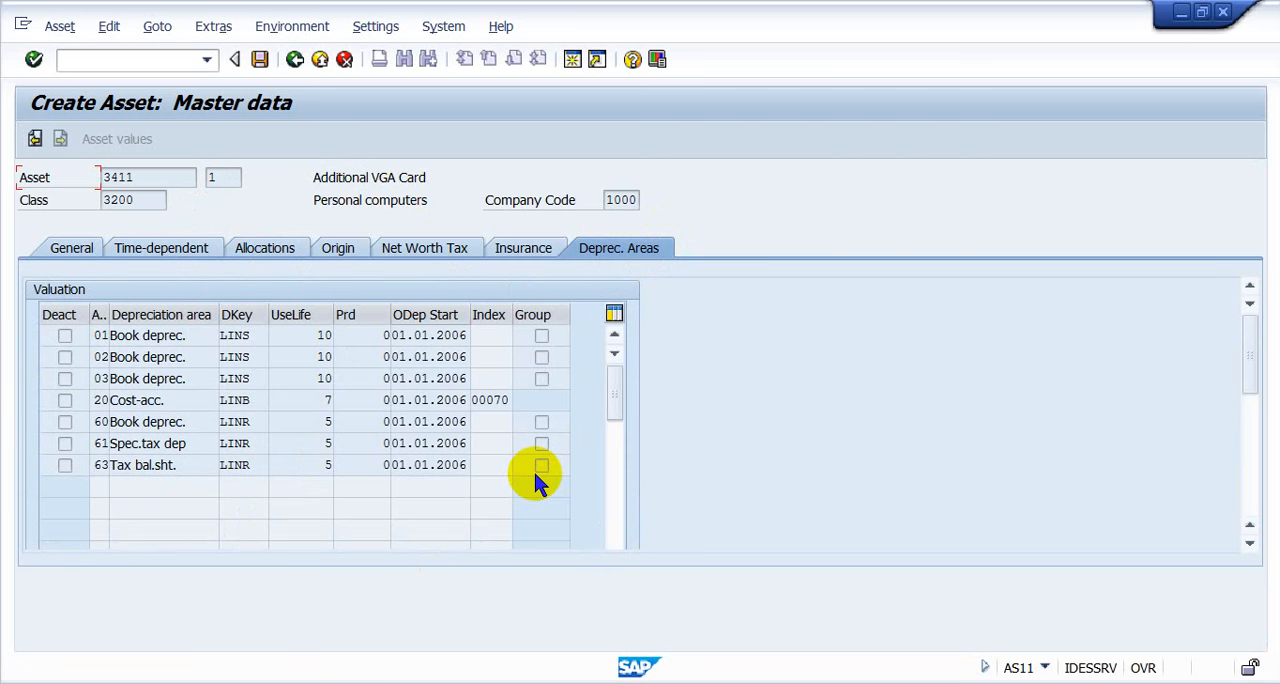
left_click(262, 64)
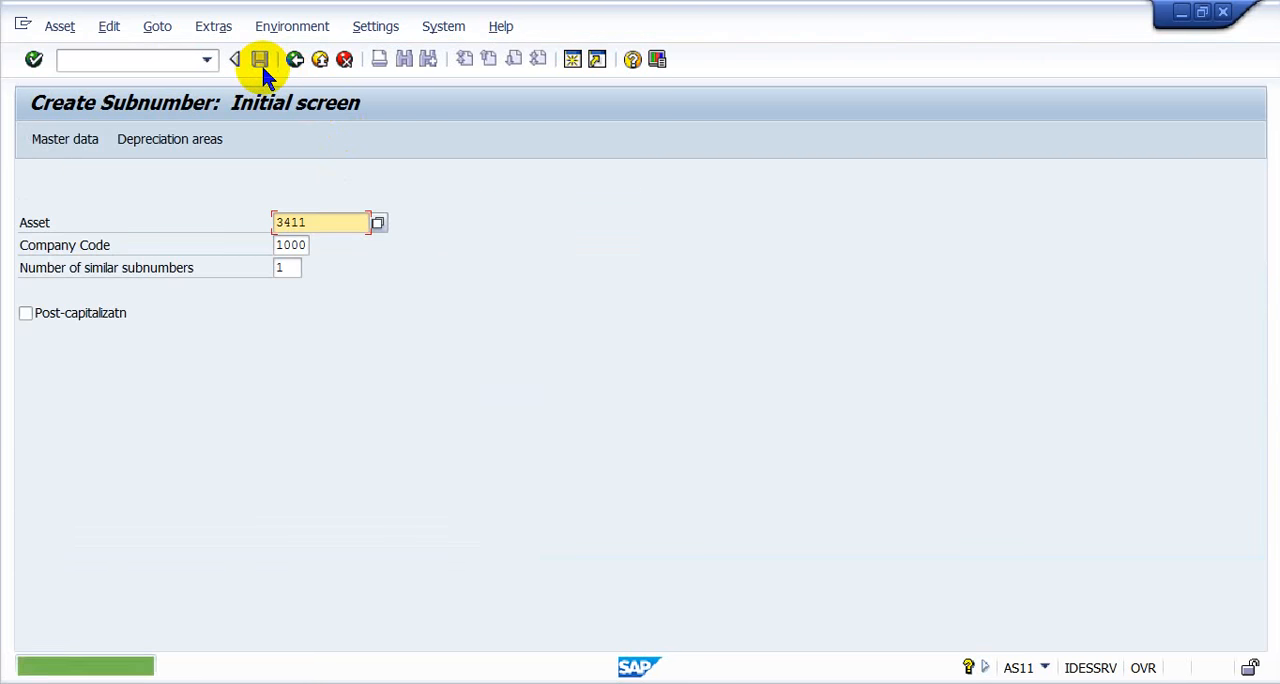
- Open Asset Explorer with transaction AW01N for the saved subnumber
key("ctrl+/")
type("/")
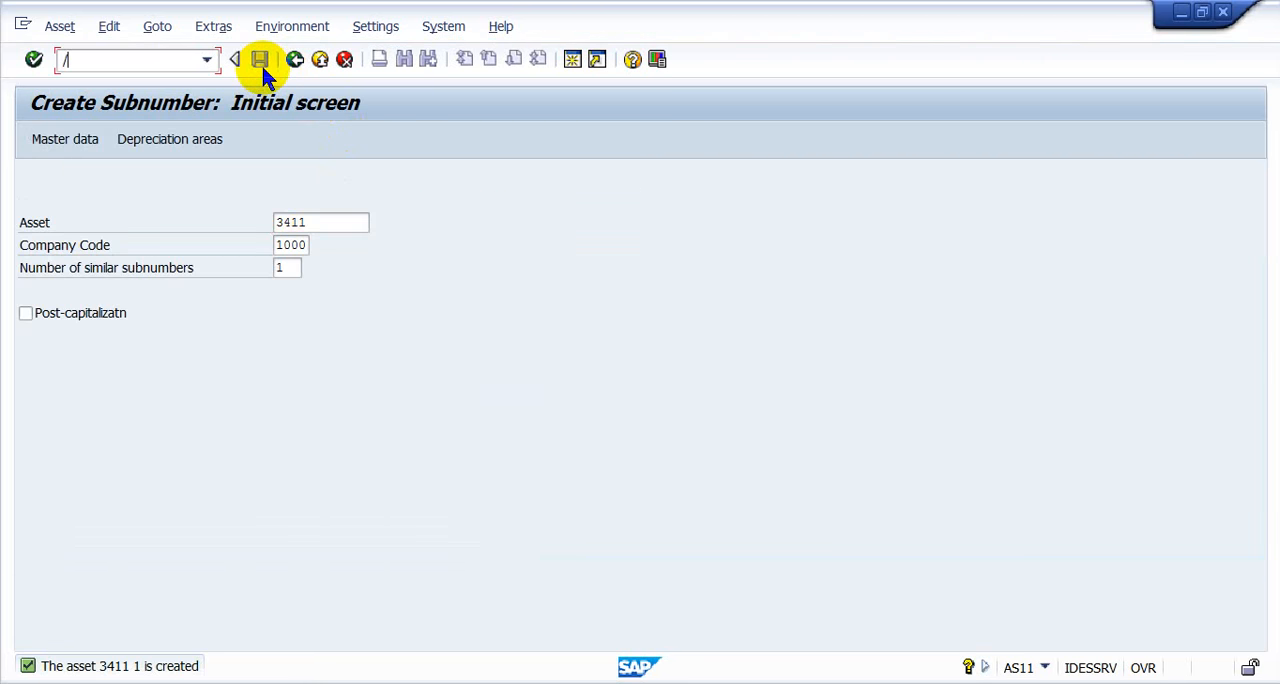
type("naw01n")
key("Return")
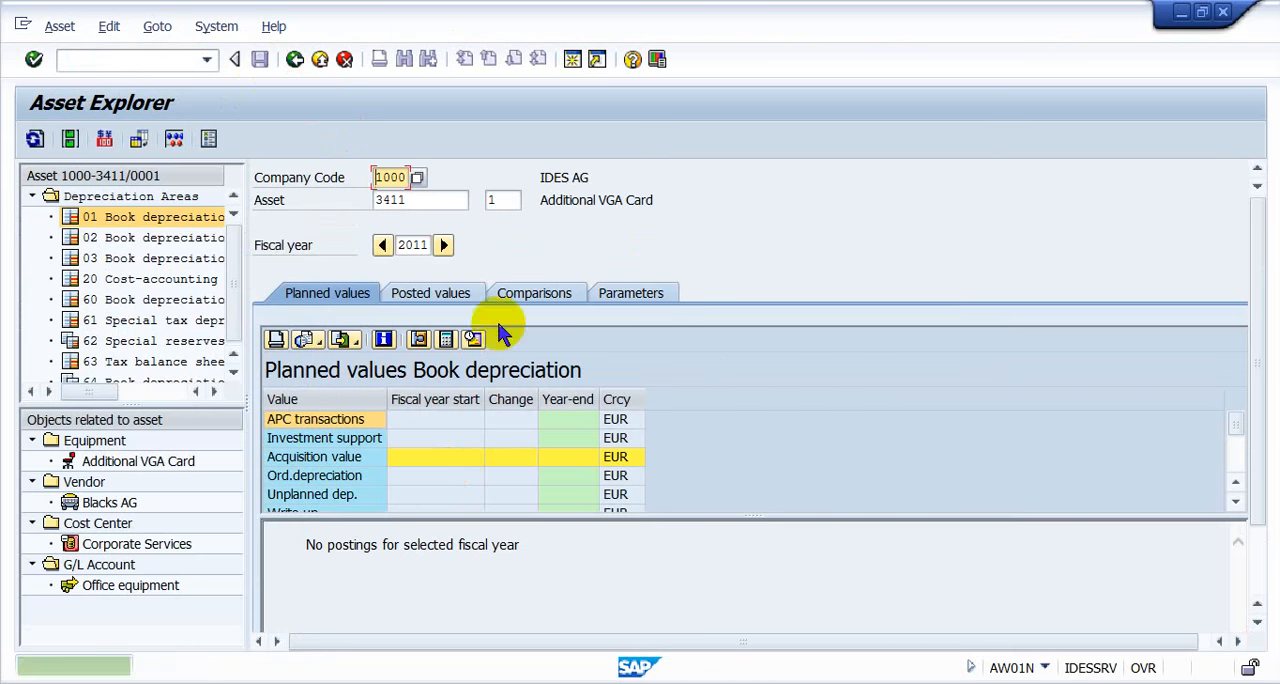
- Compare the planned values of main asset 3411-0 with those of subnumber 1
left_click(500, 199)
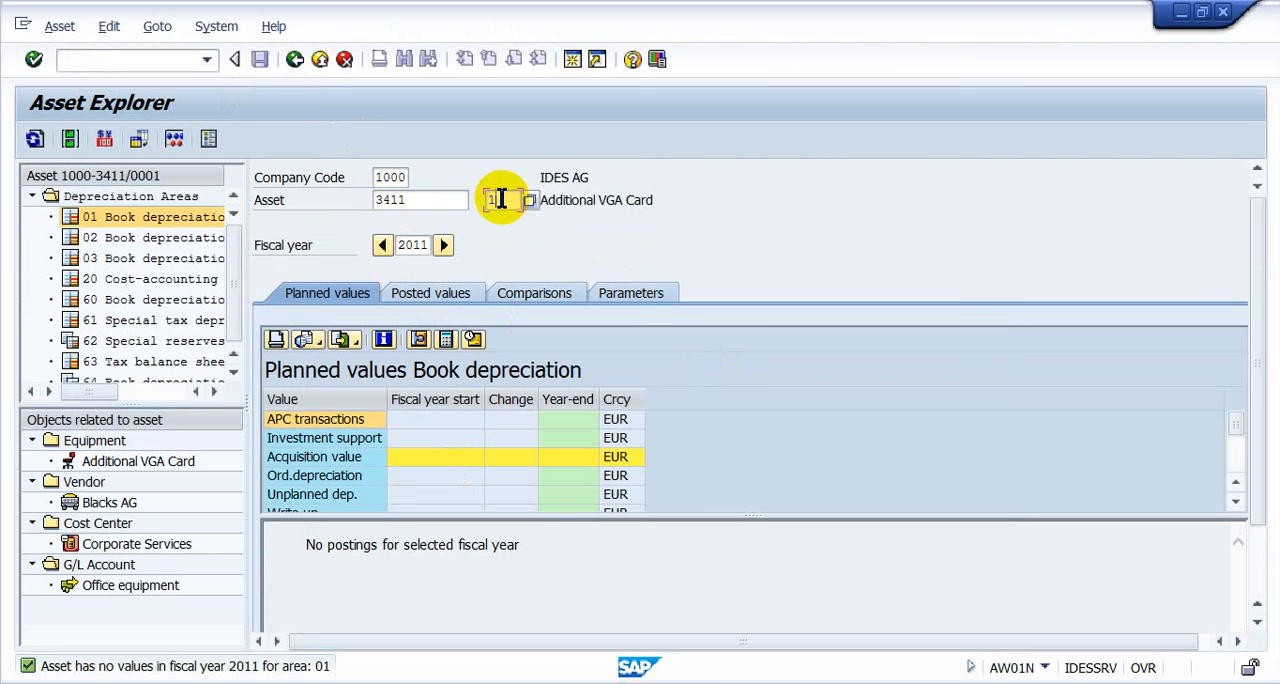
type("0")
key("Return")
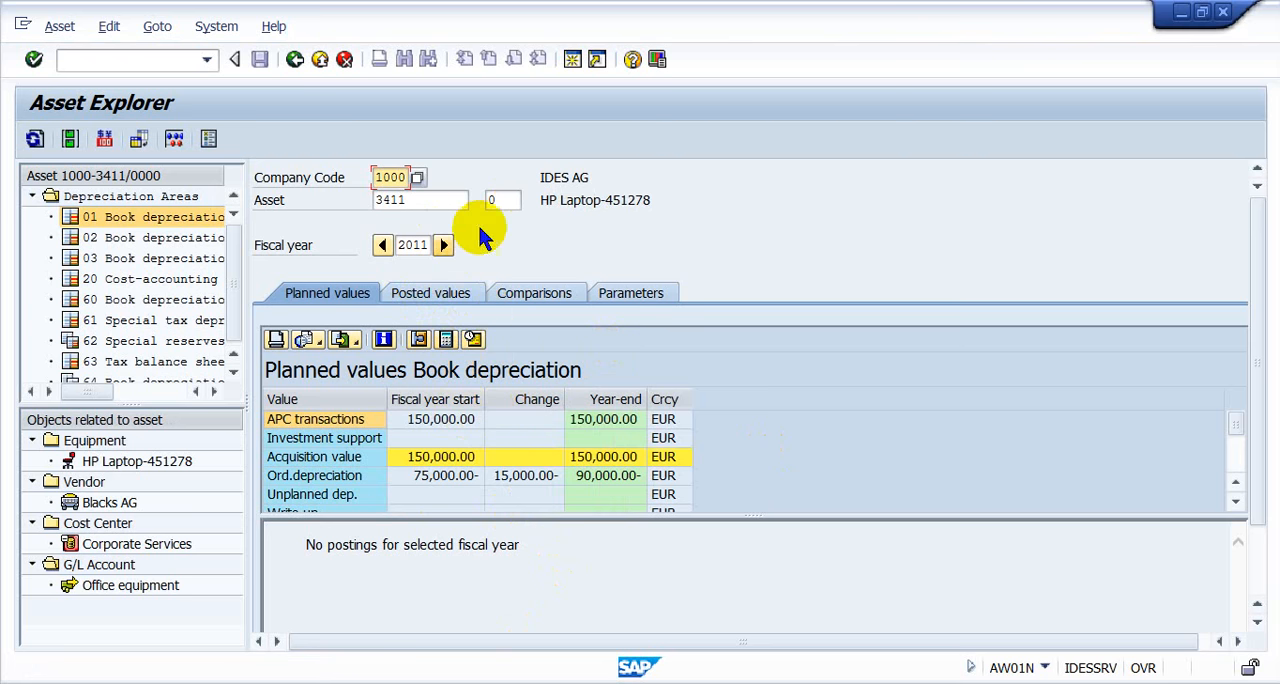
left_click(505, 200)
type("1")
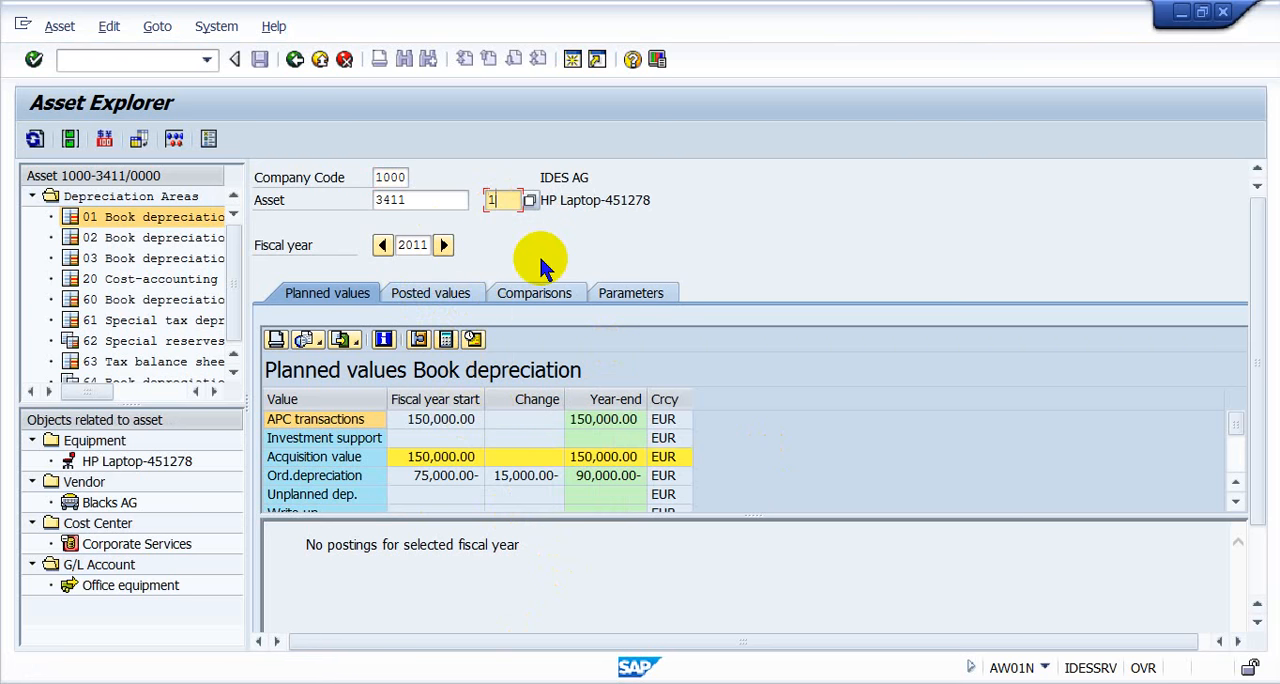
key("Return")
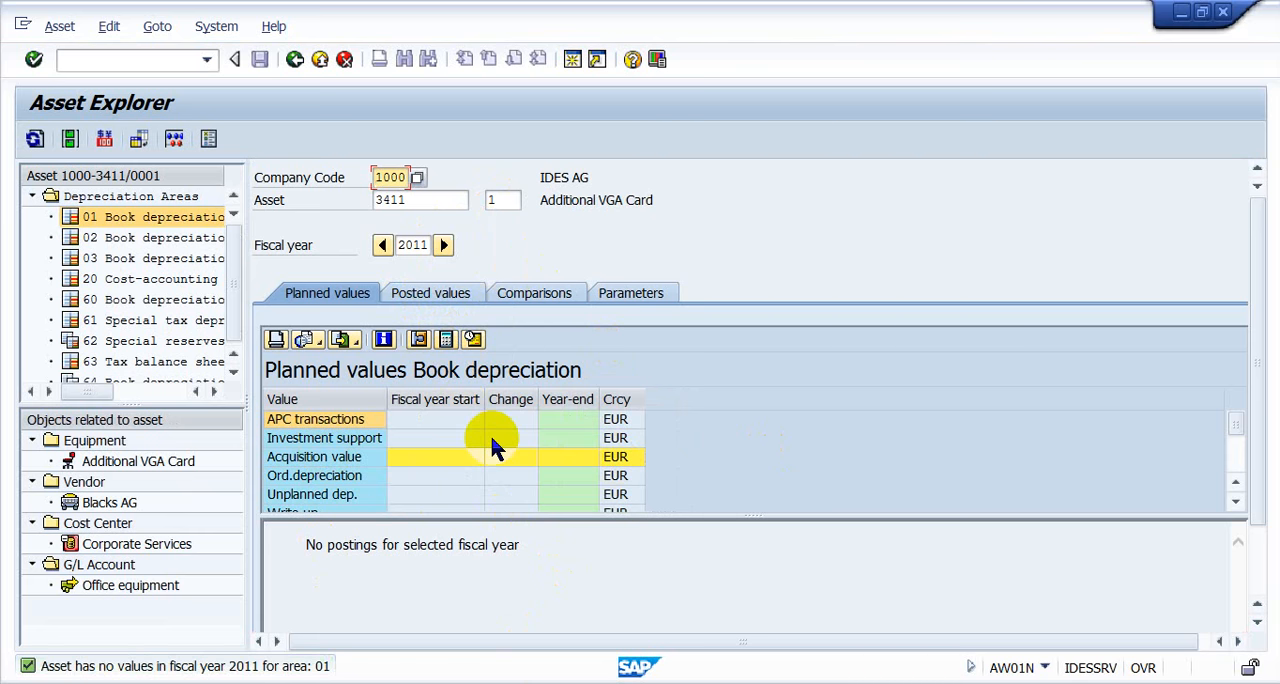
- View the posted depreciation values and switch the asset to subnumber 0
key("ctrl+/")
type("/")
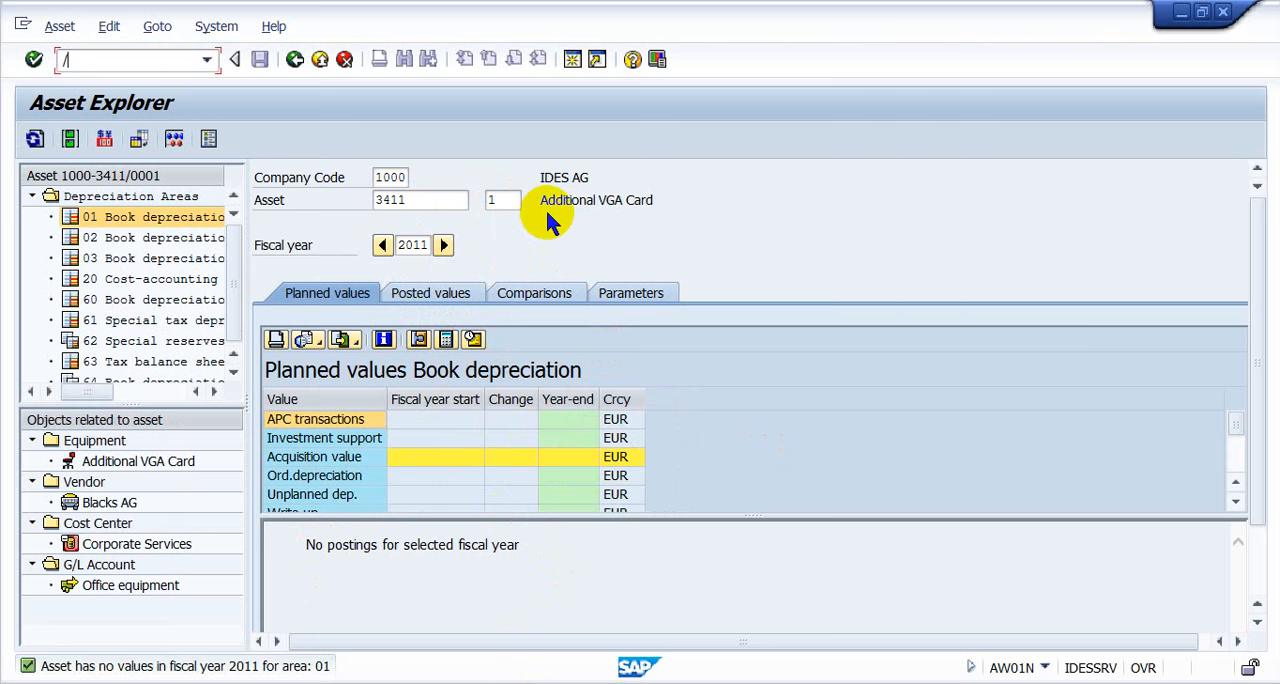
type("n")
left_click(422, 297)
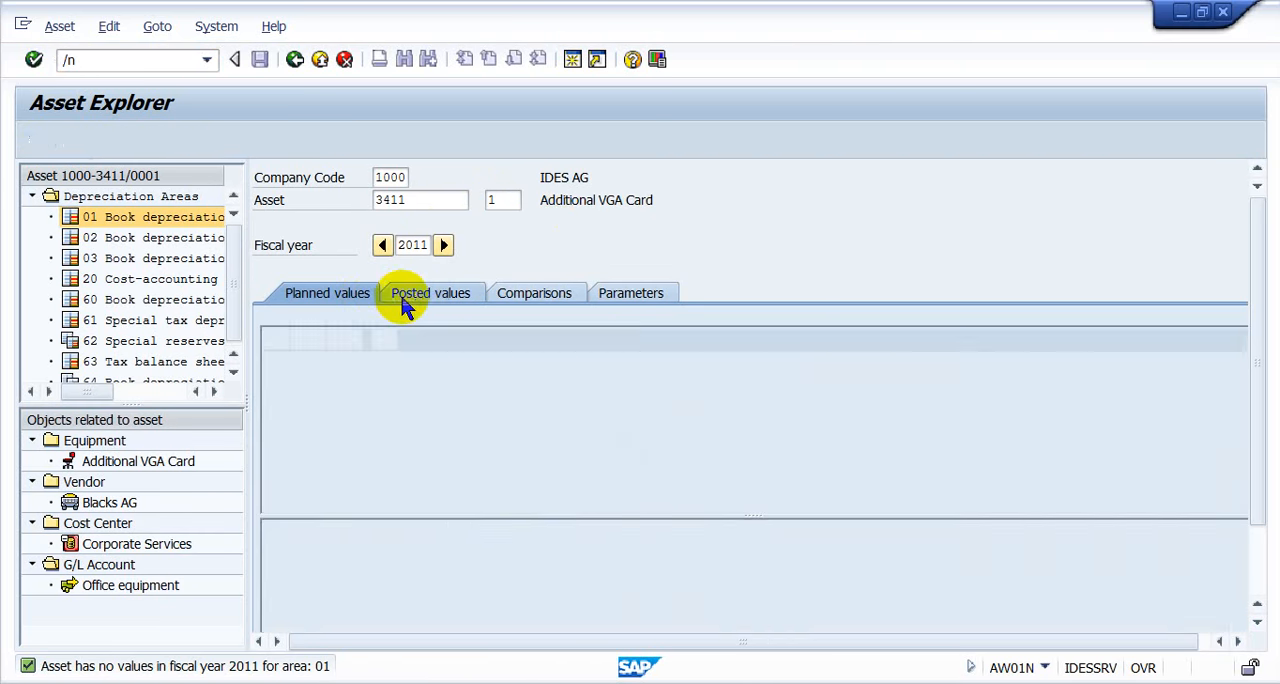
left_click(500, 195)
type("0")
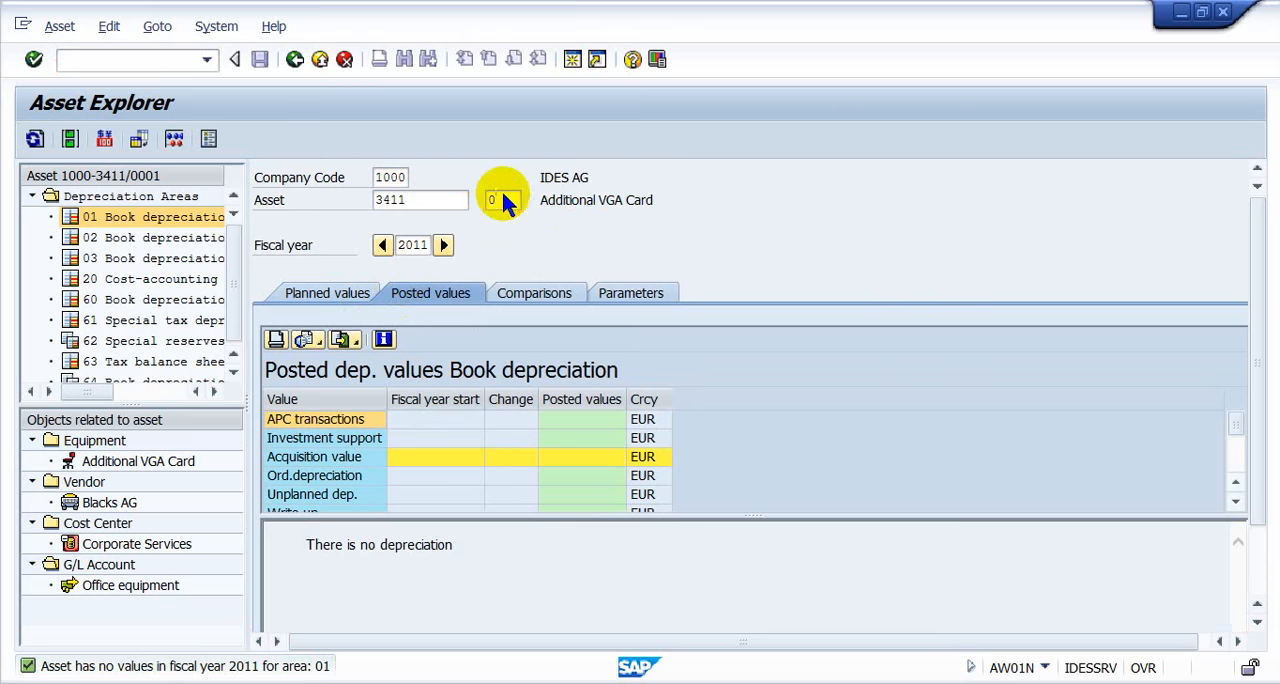
key("Return")
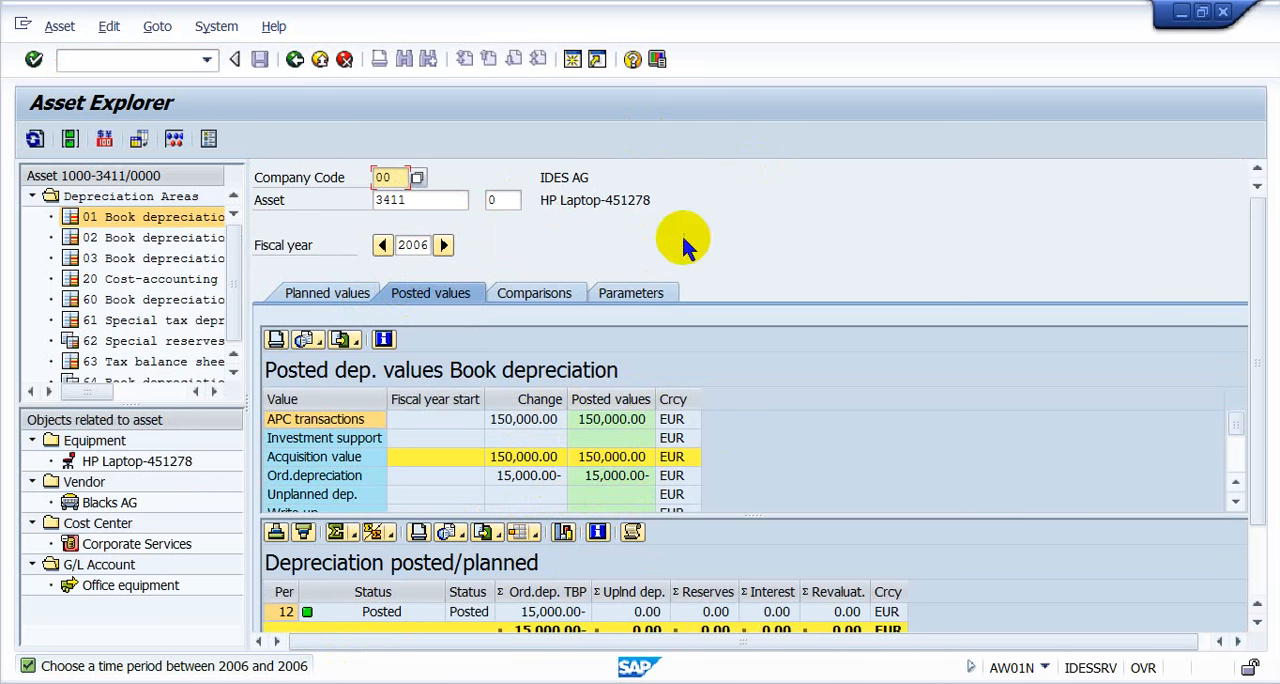
- Start a new session and open transaction F-90 for an asset acquisition from a vendor
left_click(575, 60)
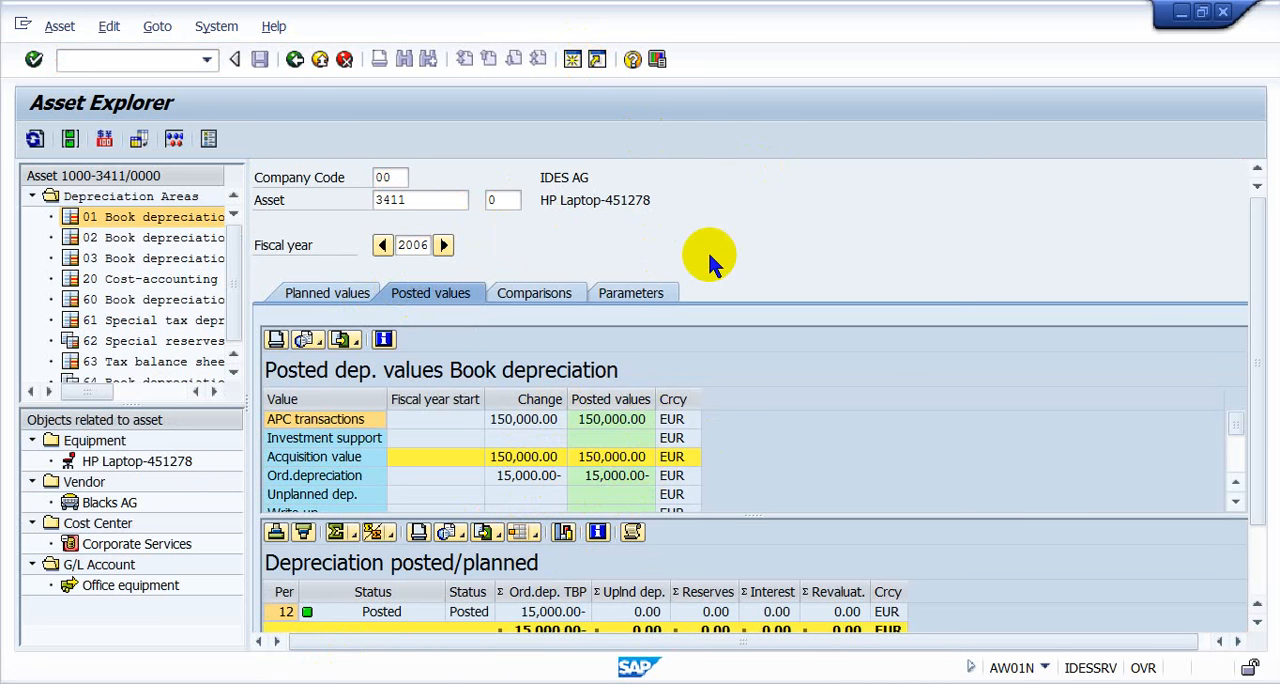
type("f")
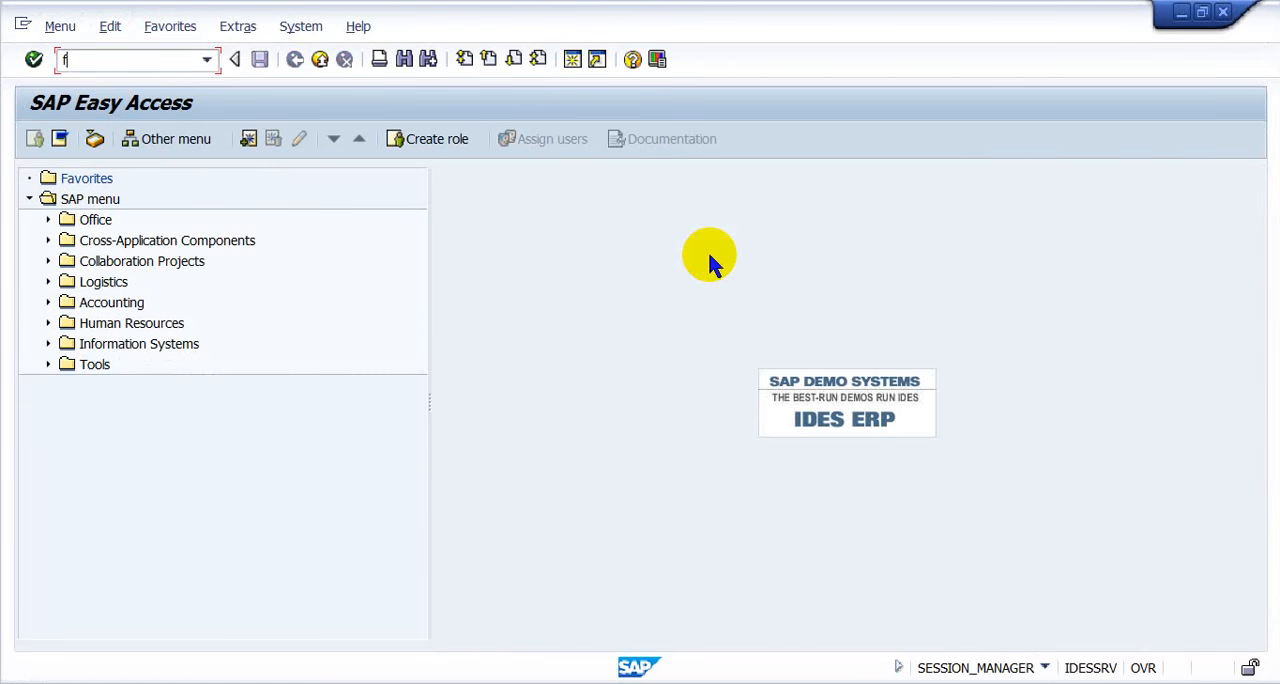
type("-90")
key("Return")
- Set both the document date and the posting date to 01.01.2011 in the acquisition header
key("Tab")
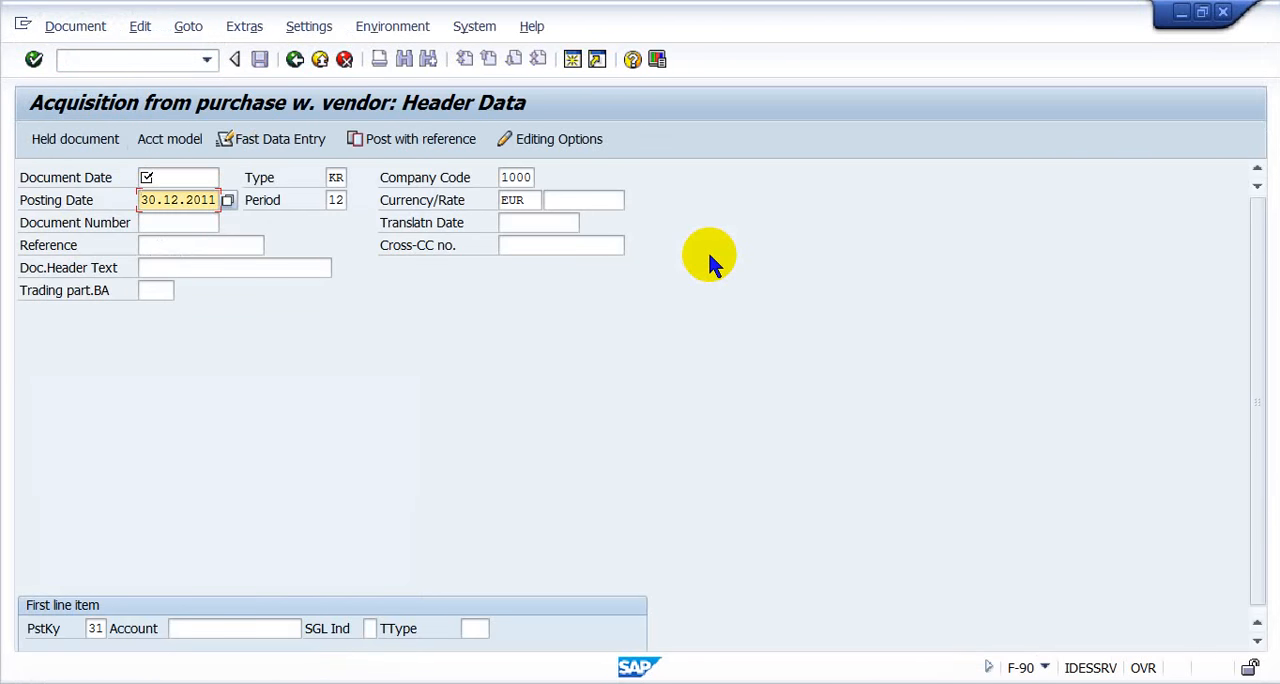
key("shift+Tab")
type("01012011")
key("Tab")
type("01.01.2011")
key("Tab")
key("Tab")
key("Tab")
key("Tab")
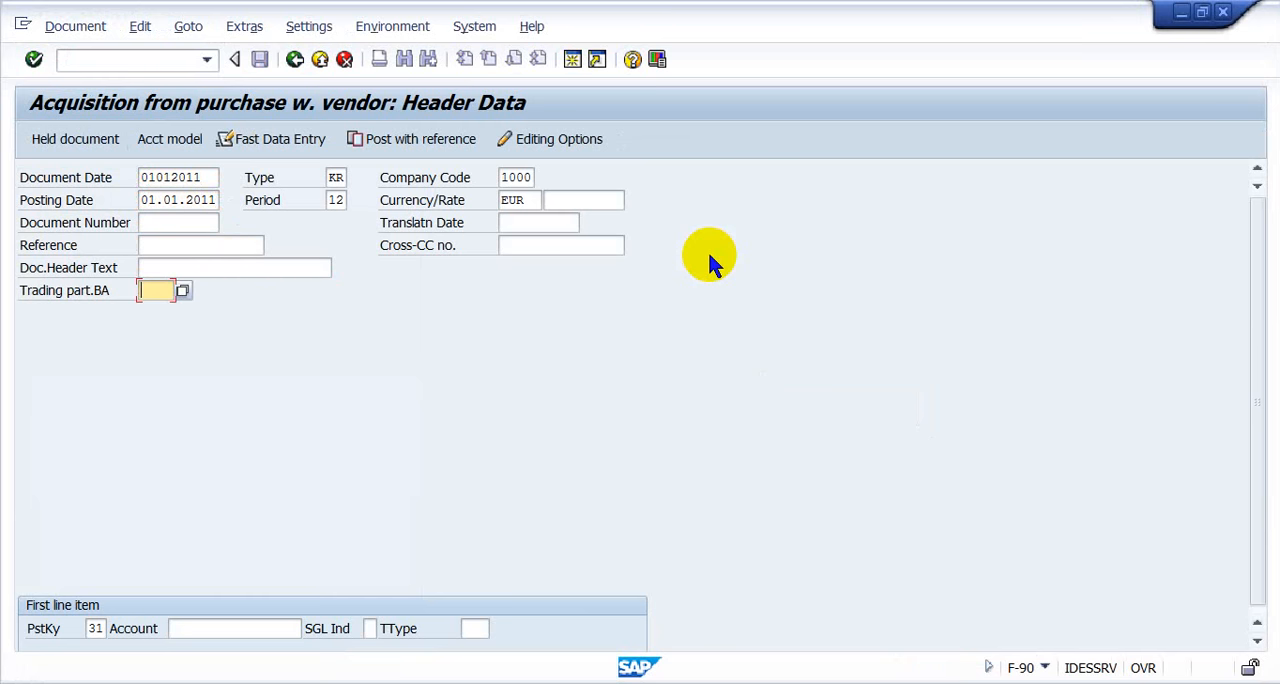
key("Tab")
key("Tab")
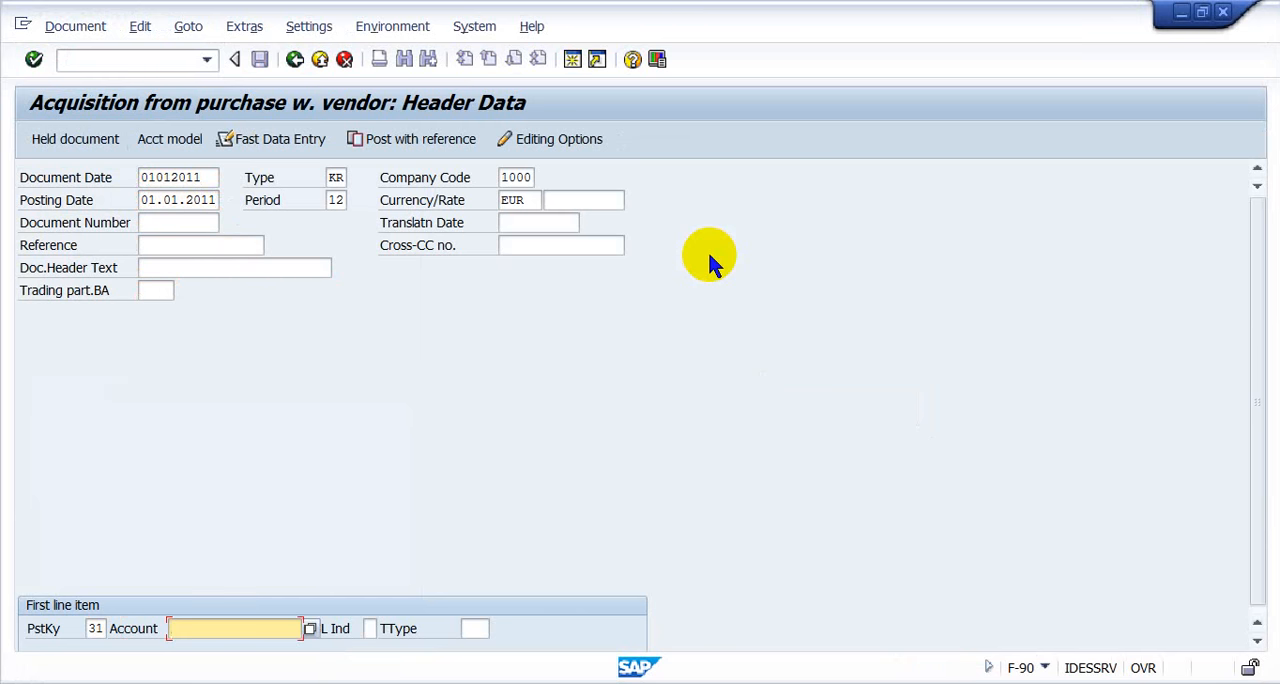
key("Down")
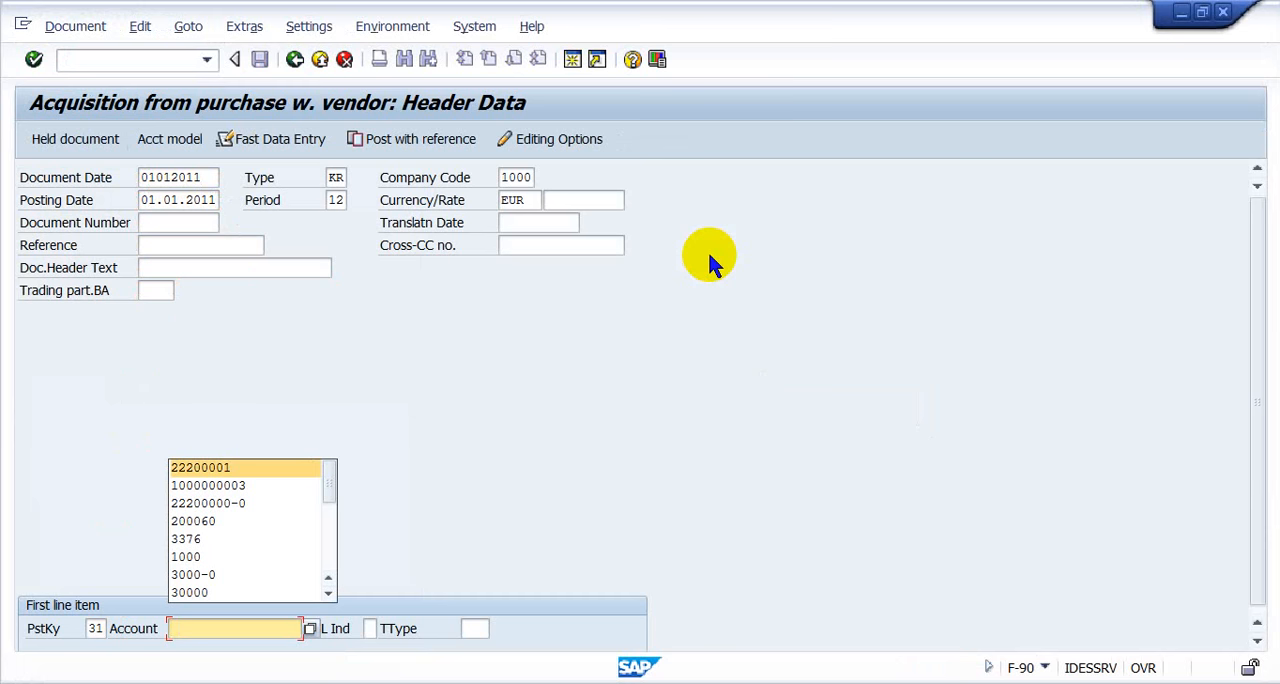
key("Up")
type("3411")
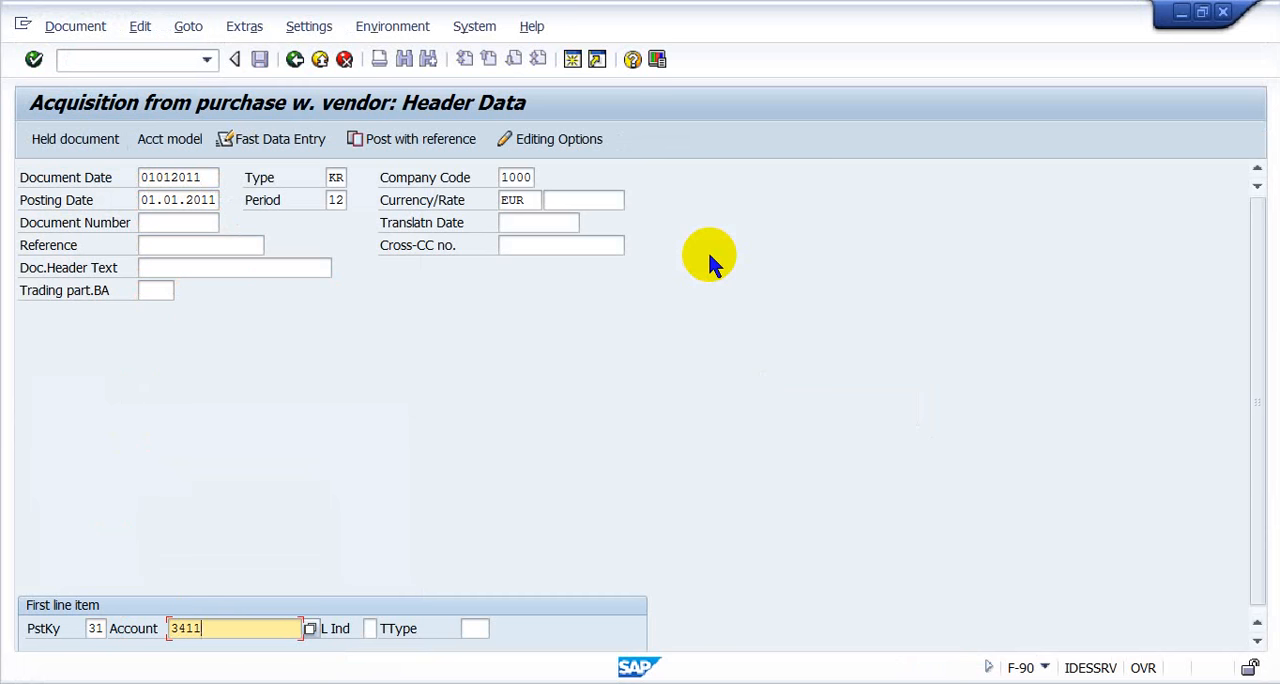
key("Tab")
key("shift+Tab")
type("-1")
key("shift+Home")
key("Delete")
- Enter the Blacks AG vendor account for the first line item and continue to the vendor item
type("100")
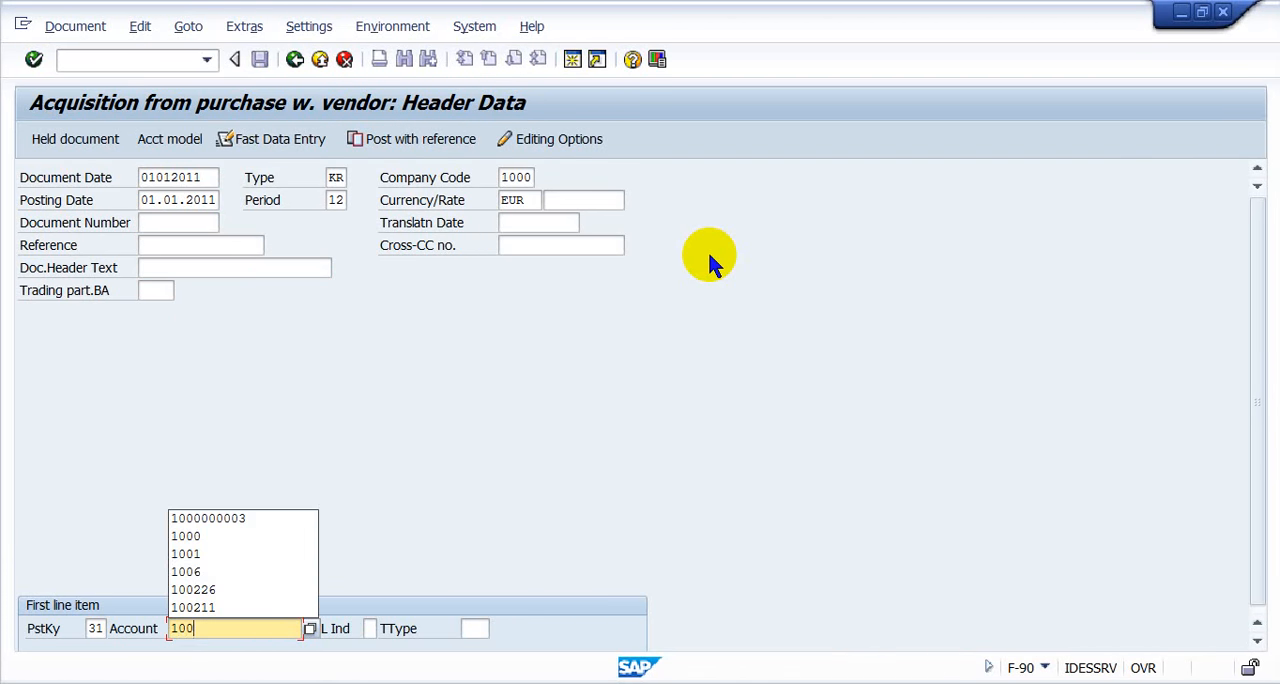
type("6")
key("Return")
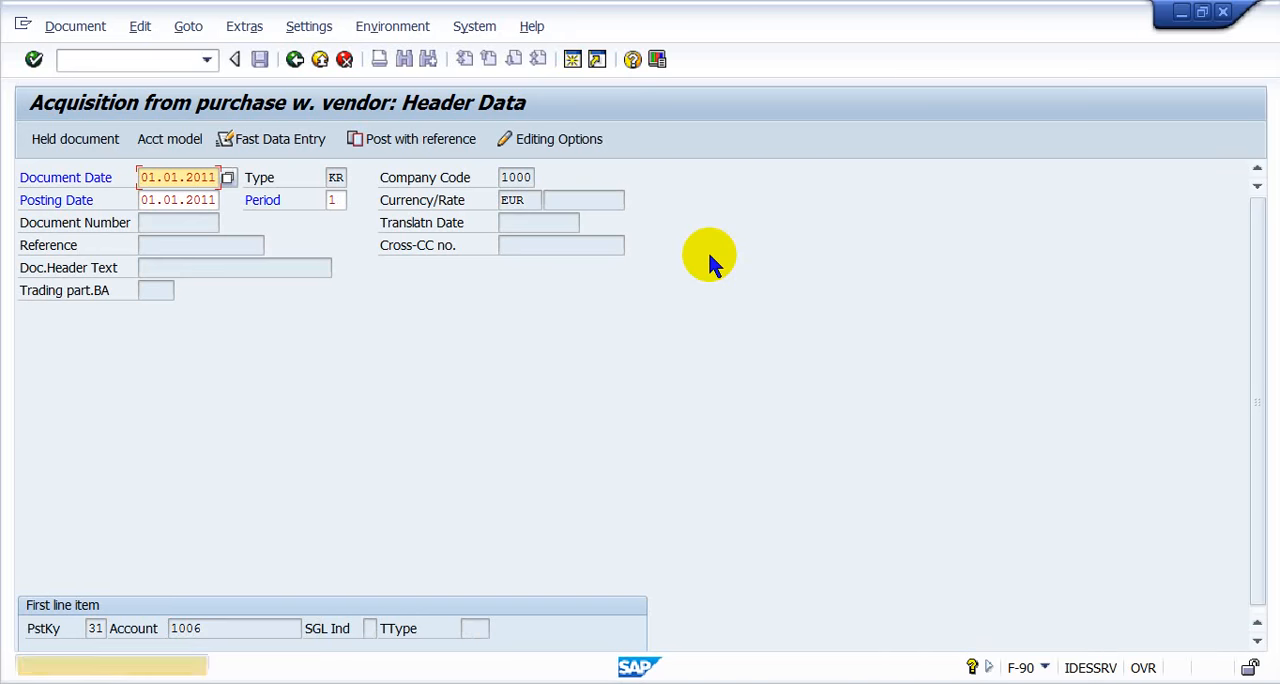
key("Return")
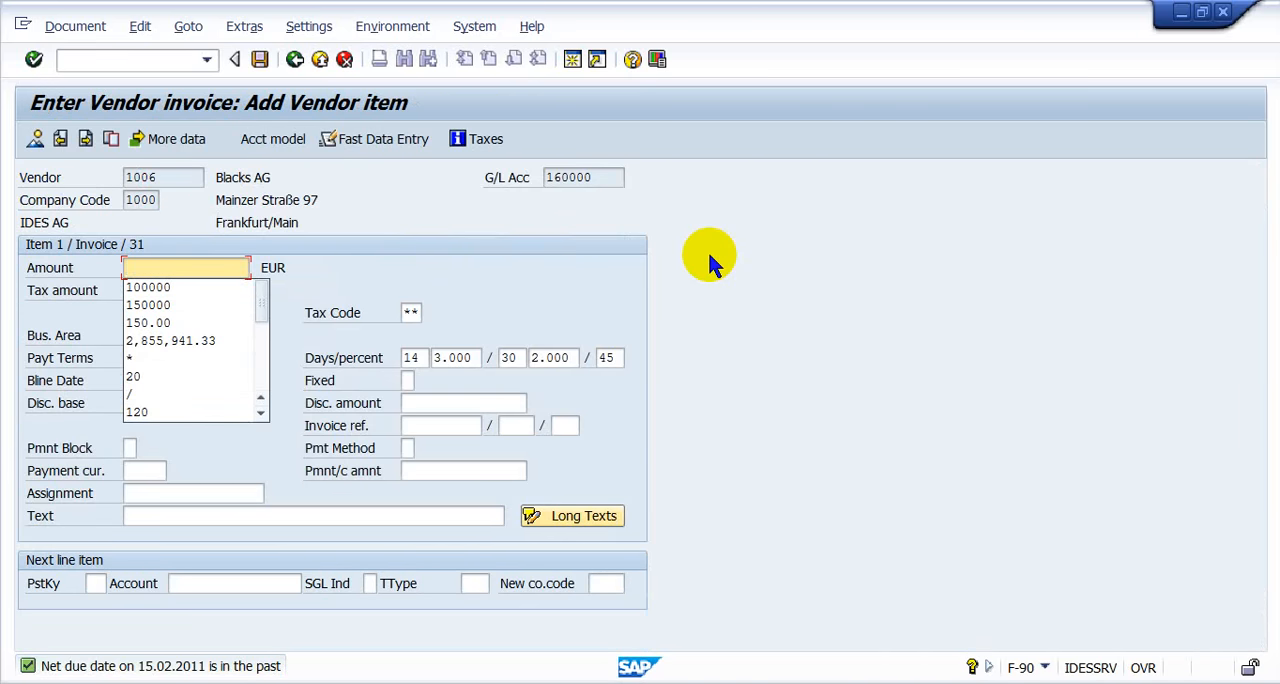
- Set the vendor invoice amount to 10000 EUR
type("1")
key("BackSpace")
type("10000")
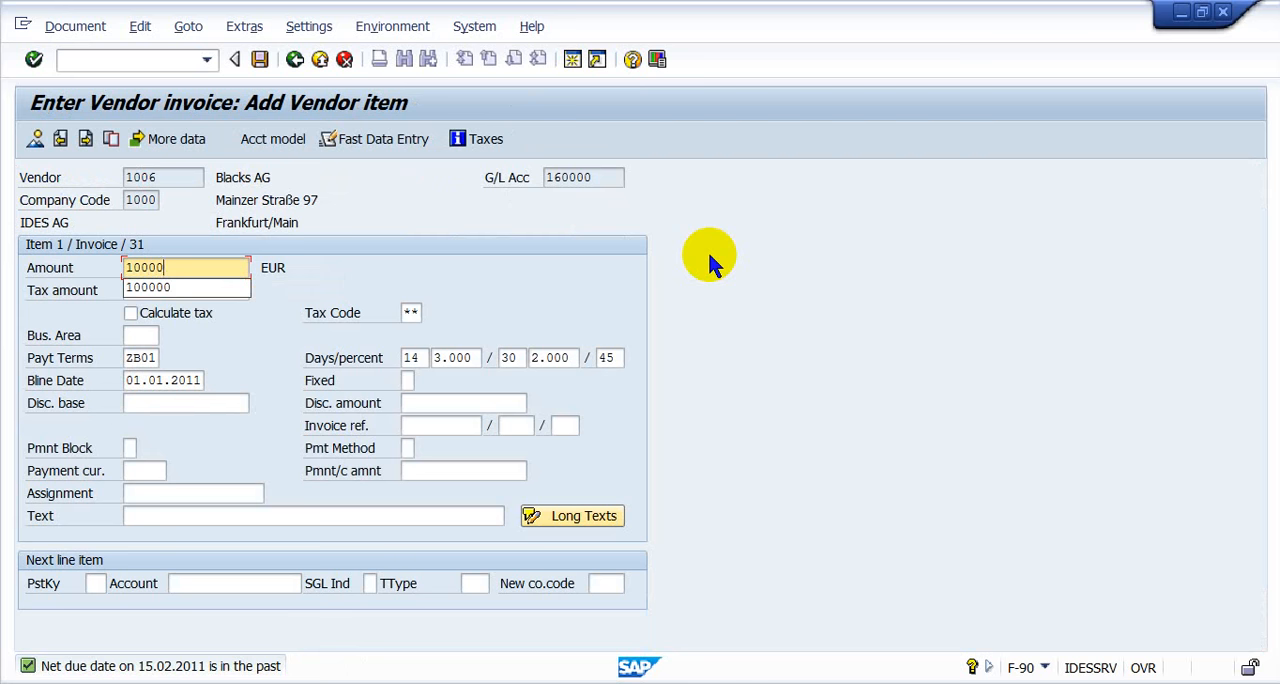
- Try to add the next line item with posting key 70, asset 3411-1 and transaction type 100
left_click(94, 584)
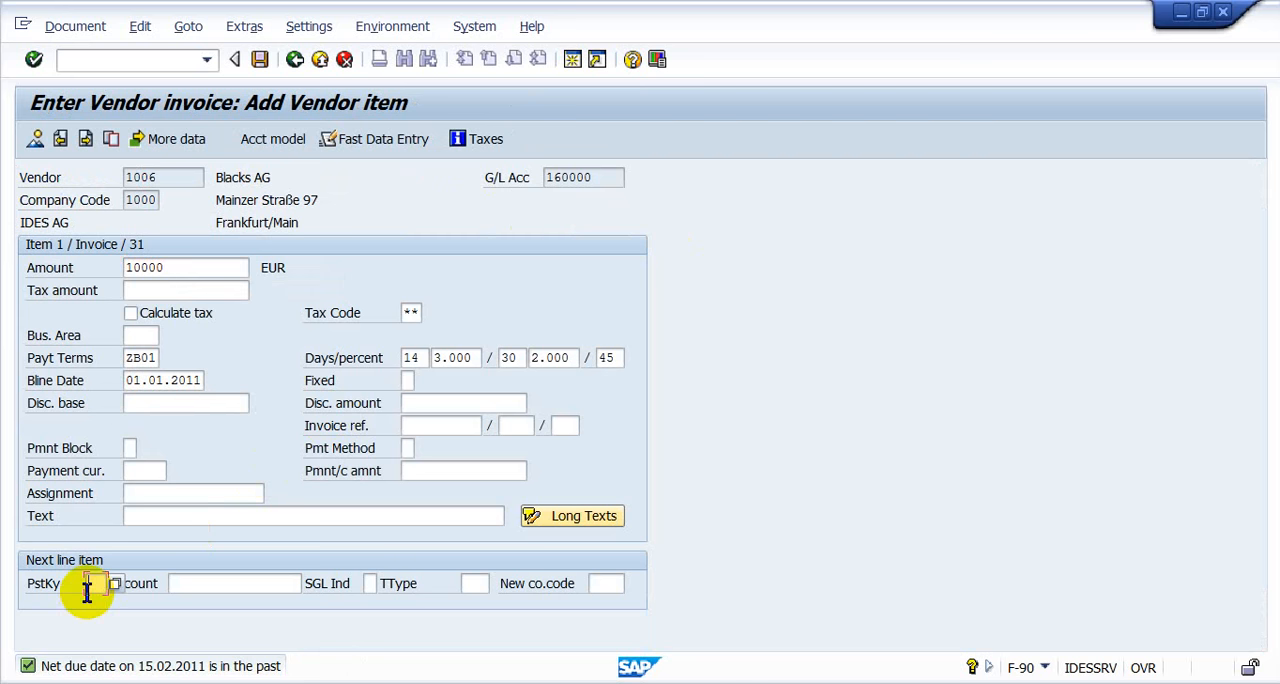
type("70")
key("Tab")
type("3411-1")
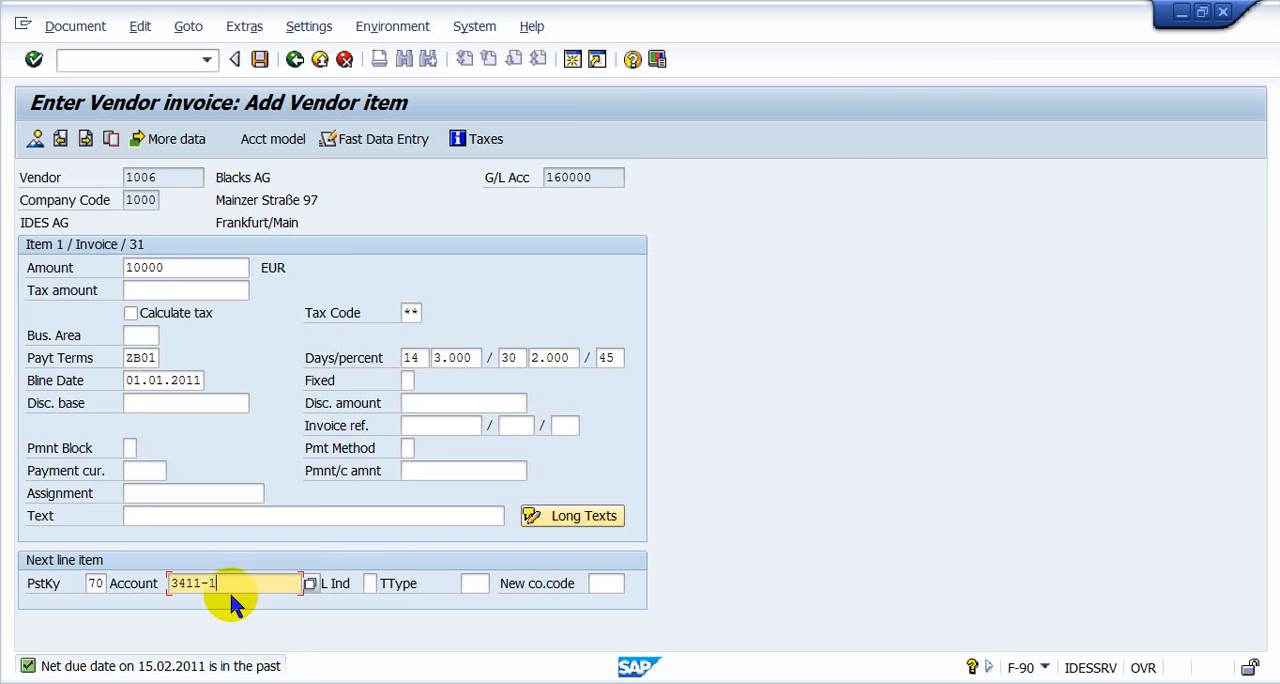
key("Tab")
key("Tab")
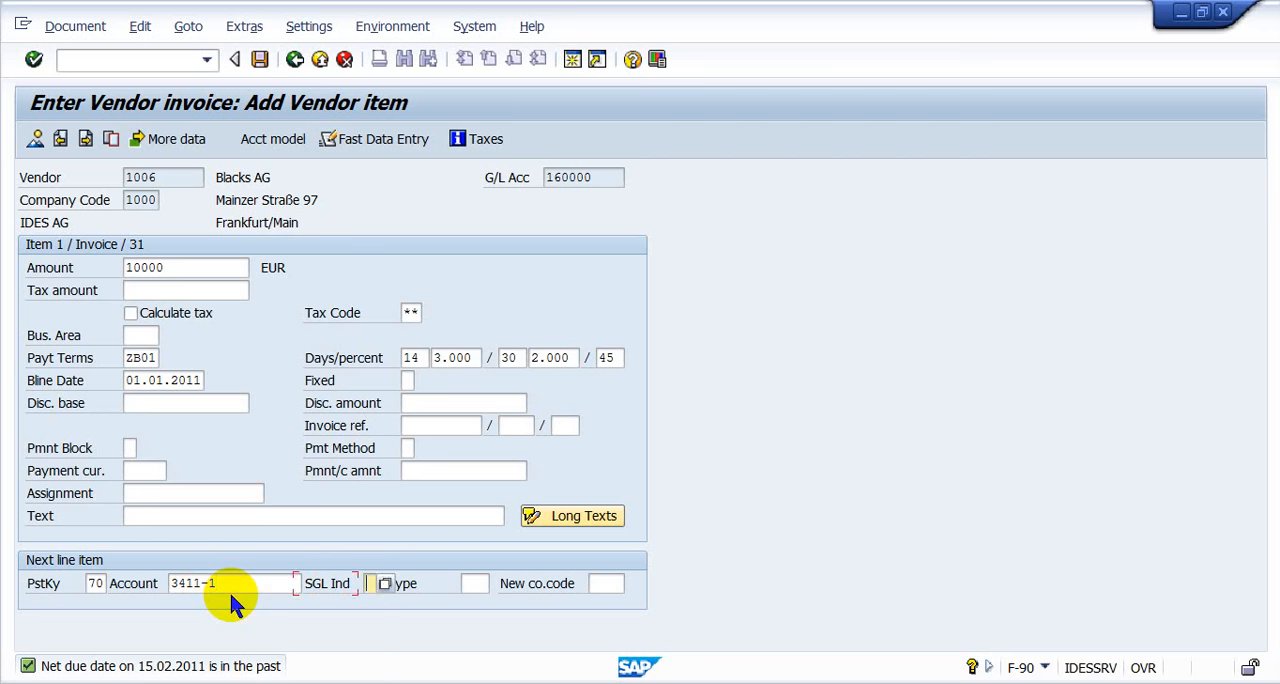
type("100")
key("Return")
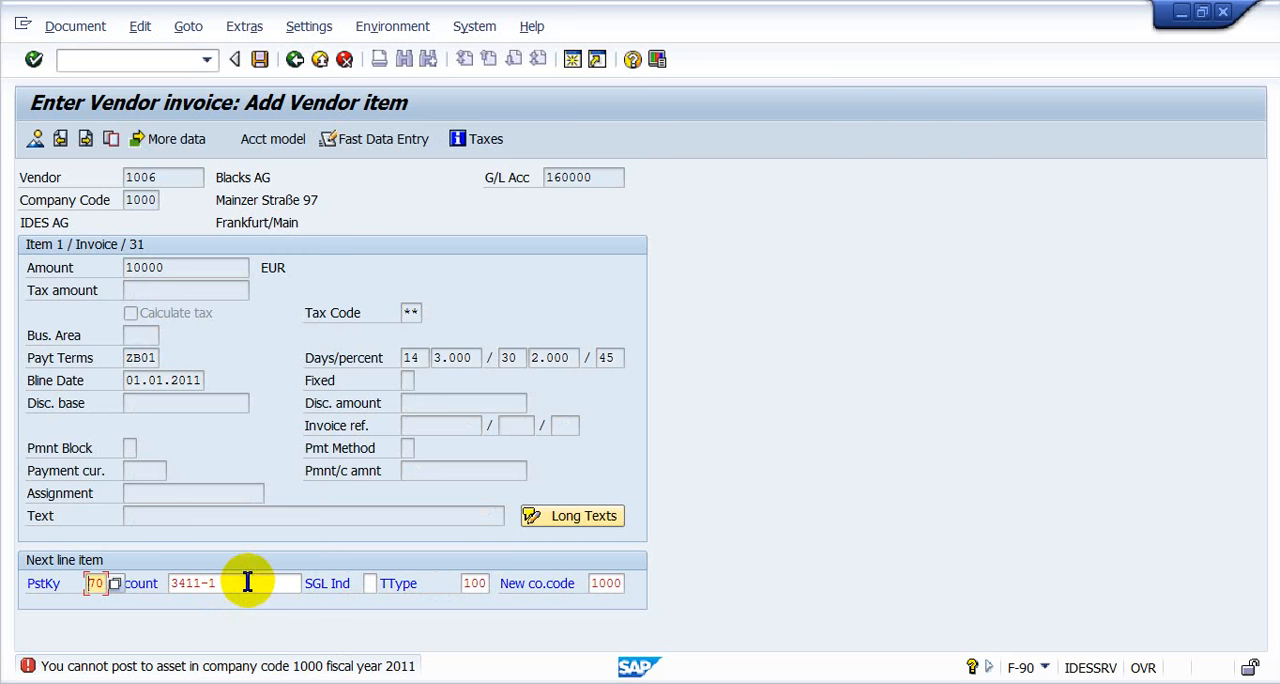
left_click(248, 582)
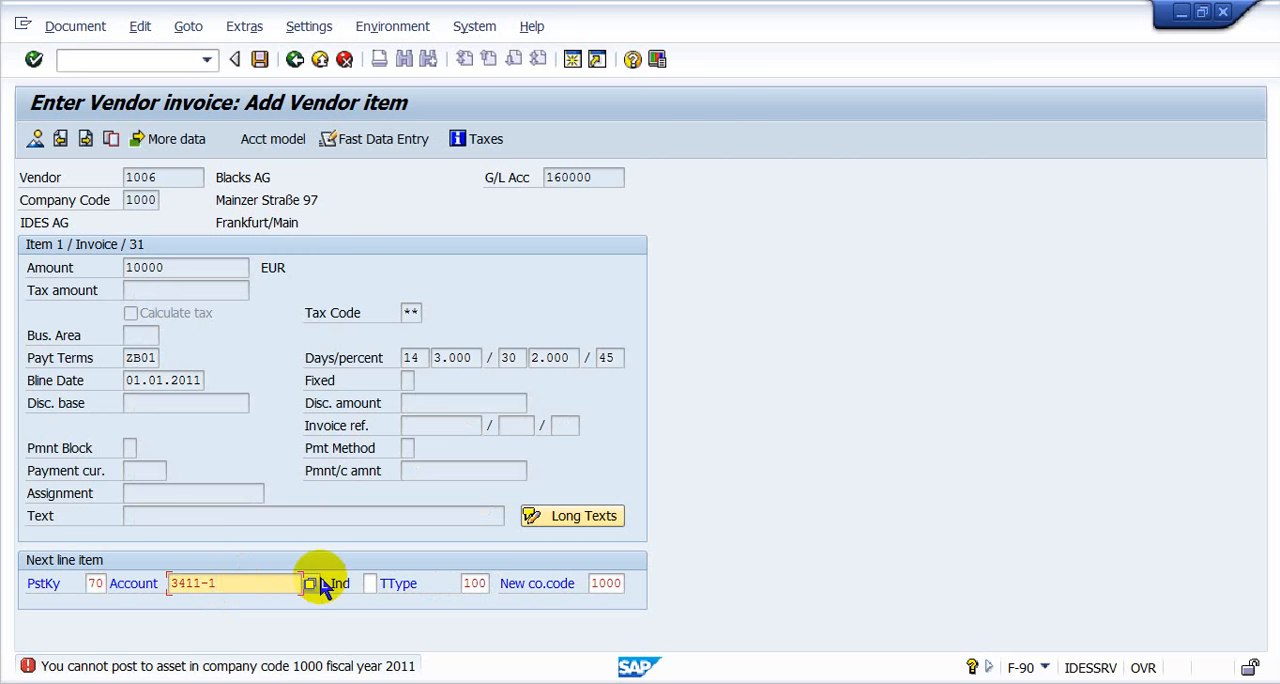
- Restart transaction F-90 and set the document date to 01.01.2006 in the acquisition header
left_click(191, 58)
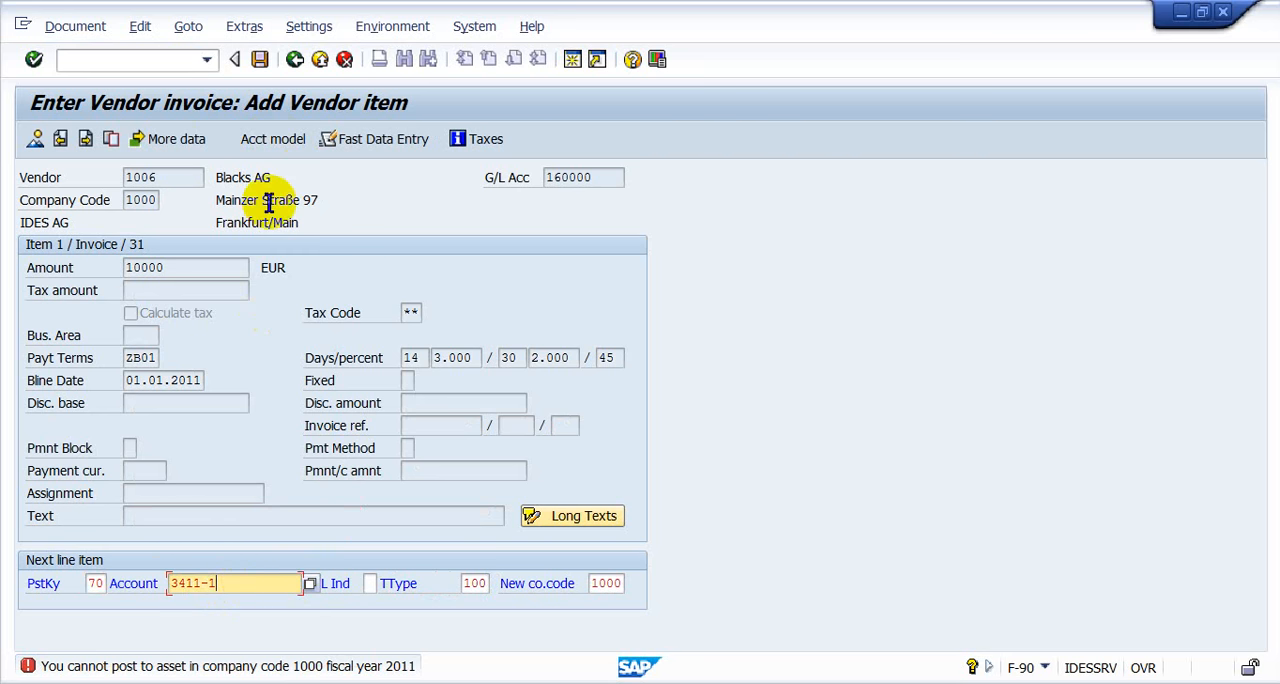
type("/nf-90")
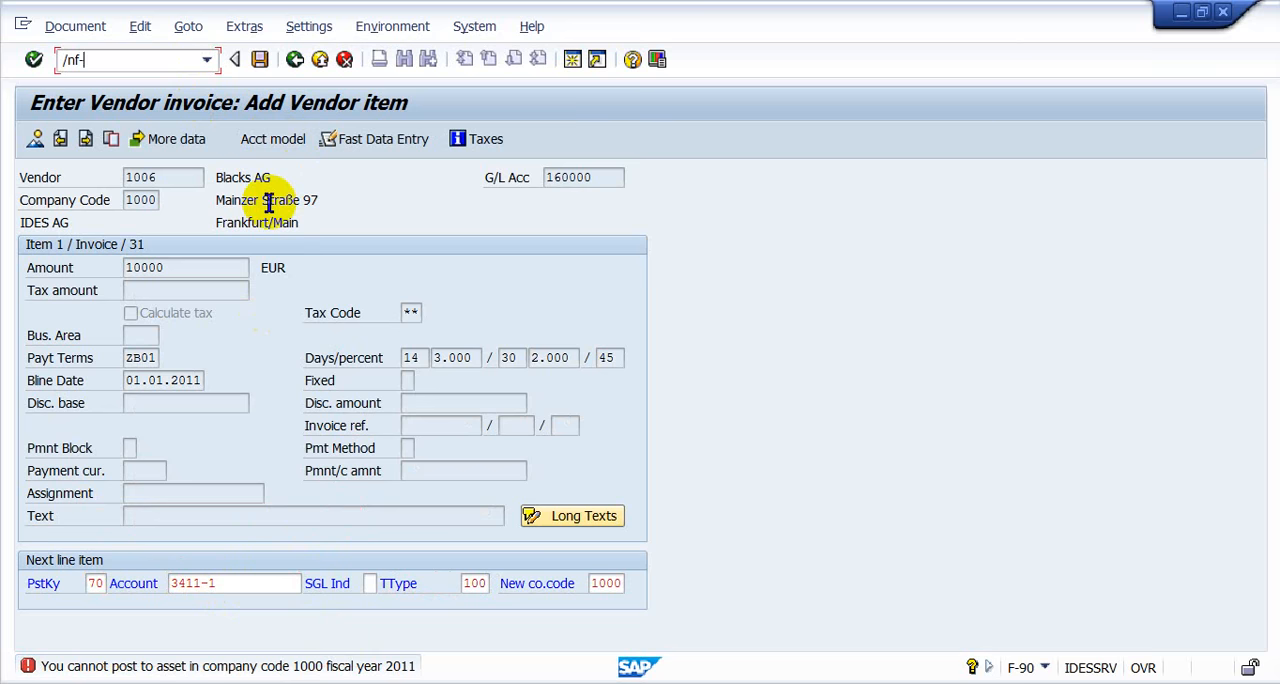
key("Return")
key("Down")
key("Down")
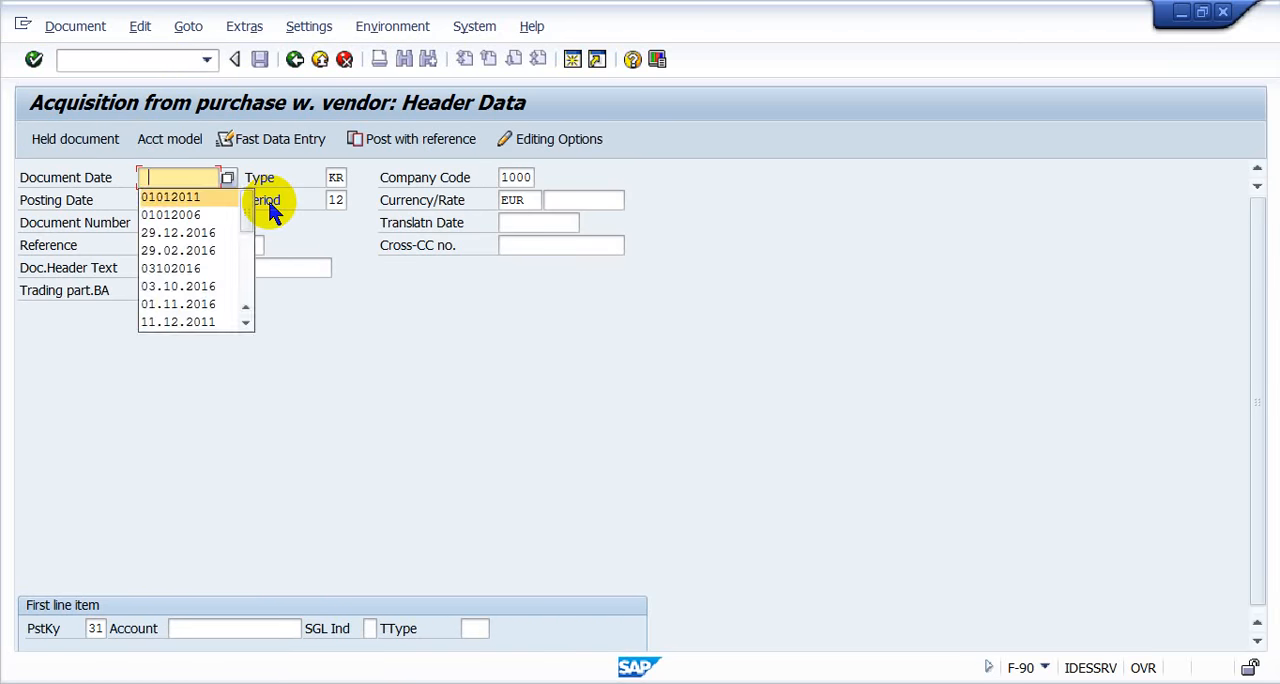
key("Return")
key("shift+Home")
key("BackSpace")
key("Down")
key("Down")
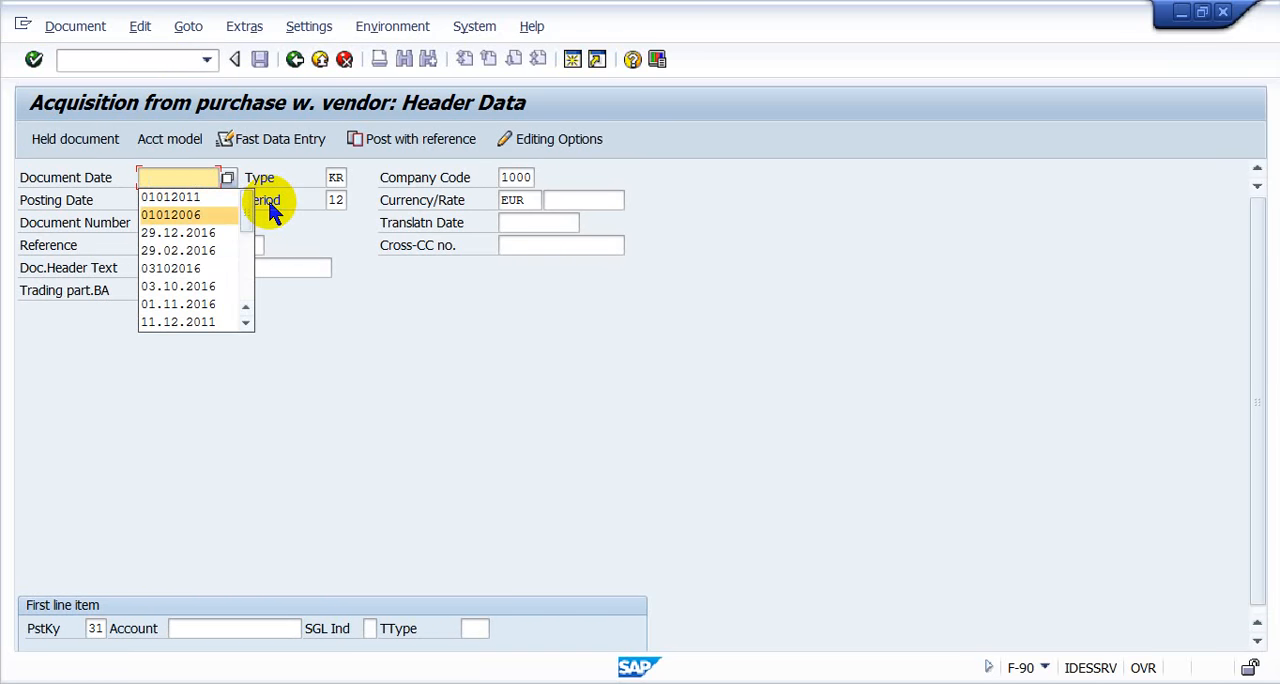
key("Return")
- Set the posting date of the acquisition to 01.01.2006
key("Tab")
key("shift+End")
key("BackSpace")
key("Down")
key("Down")
key("Down")
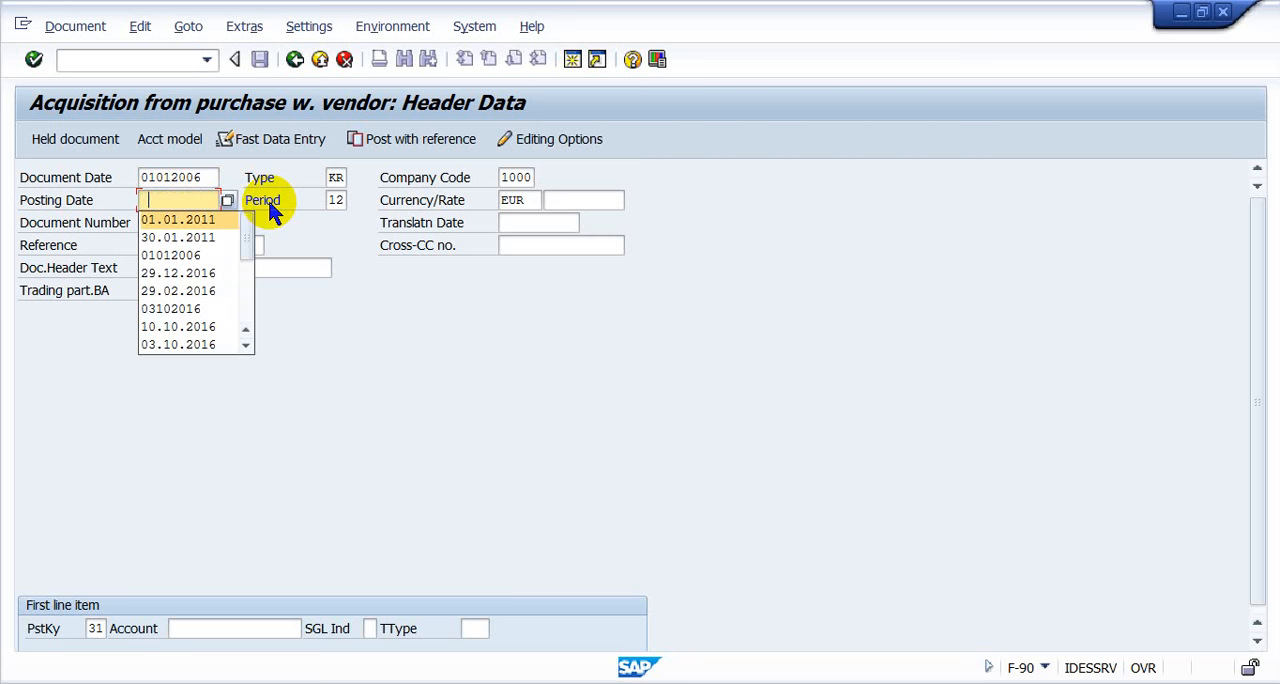
key("Return")
- Enter the Blacks AG vendor account for the first line item and continue past the fiscal year warning to the vendor item
key("Tab")
key("Tab")
key("Tab")
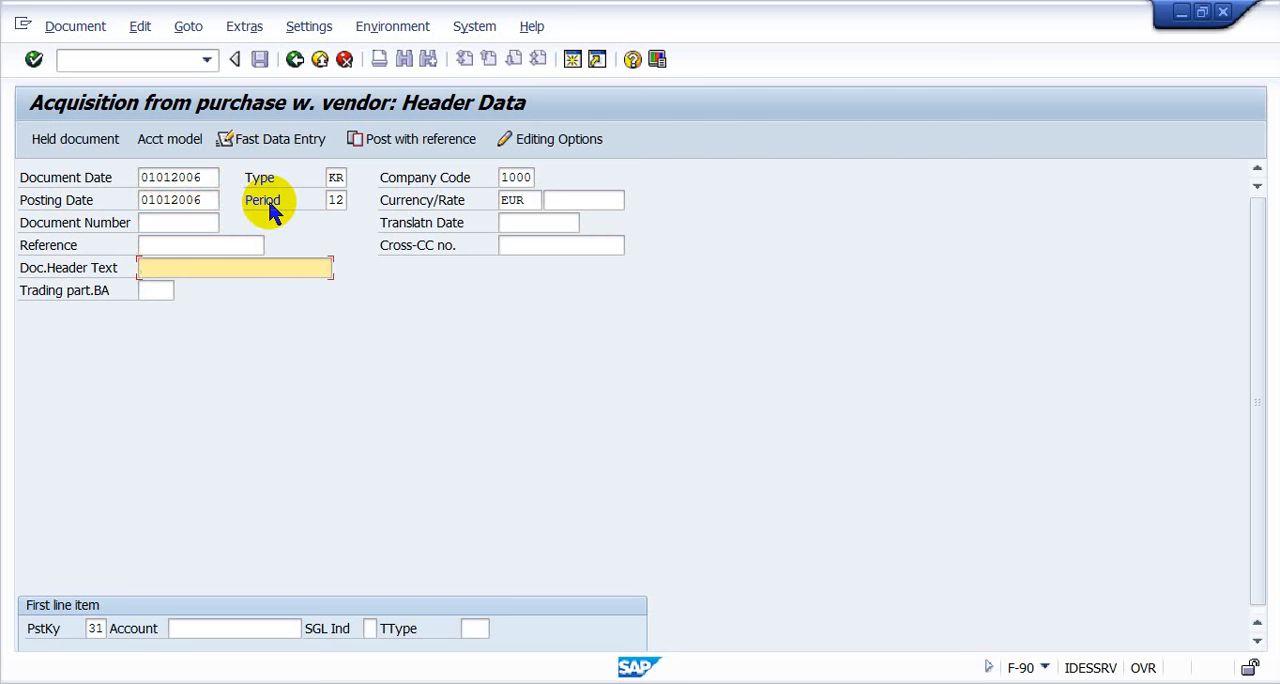
key("Tab")
key("Tab")
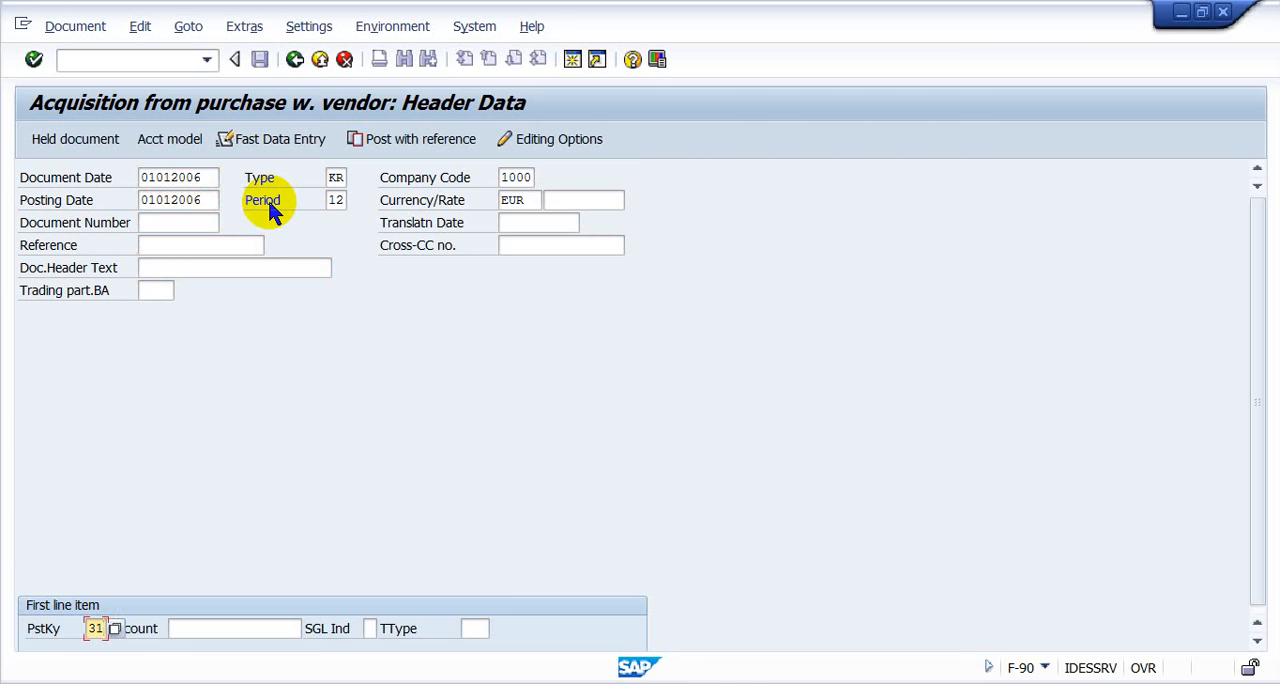
key("Tab")
key("Down")
key("Down")
key("Return")
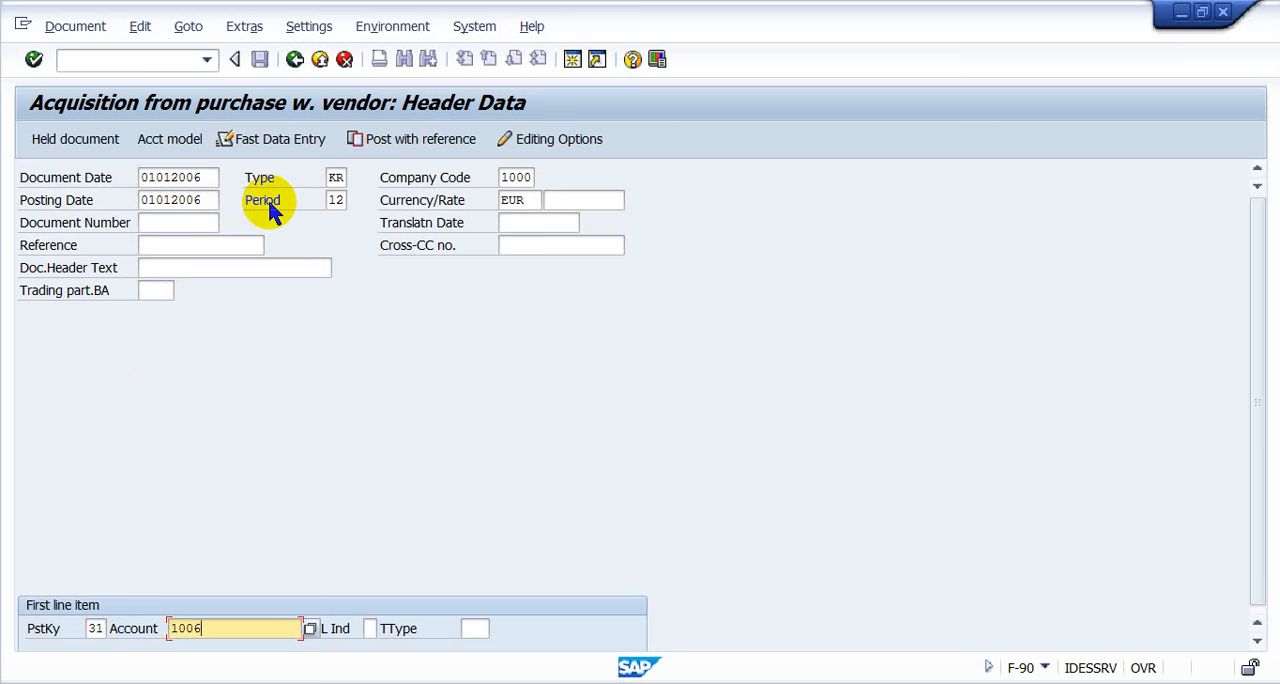
key("Return")
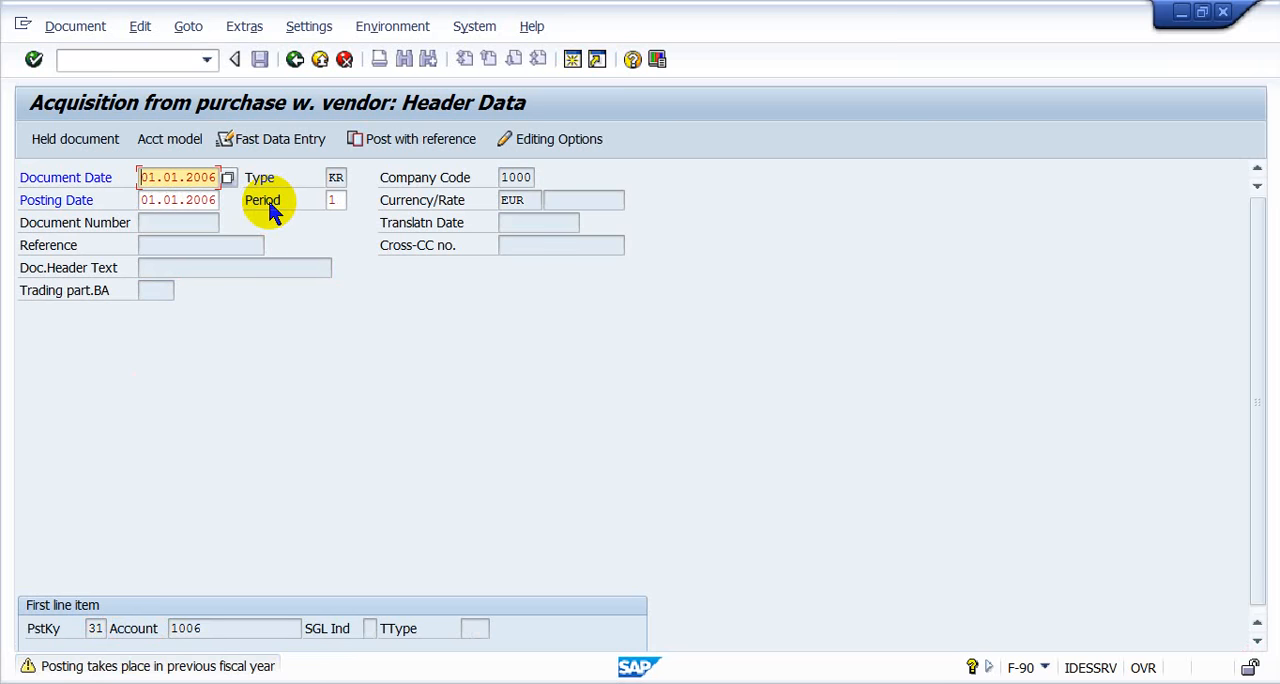
key("Return")
- Set the amount of the vendor invoice item to 10000 EUR
key("Down")
key("Return")
key("Tab")
key("Tab")
key("Tab")
key("Tab")
key("Tab")
key("Tab")
key("Tab")
key("Tab")
key("Tab")
key("Tab")
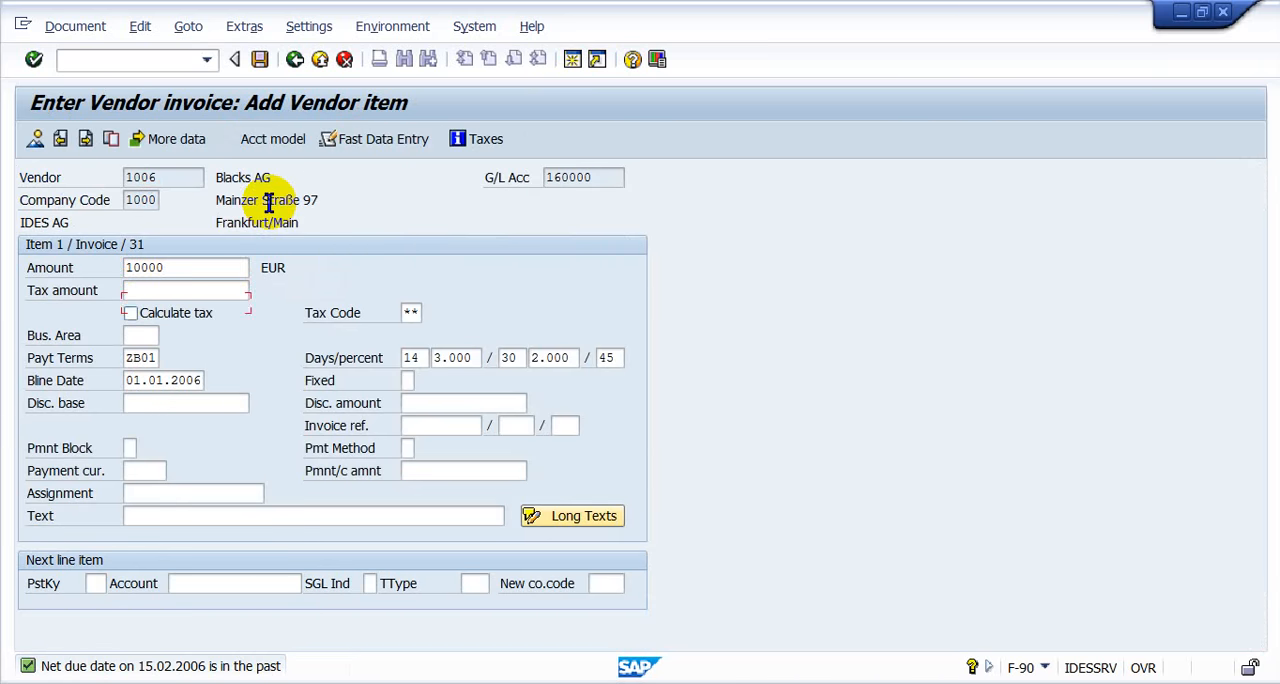
- Enter posting key 70 and asset 3411-1 for the next line item
key("Tab")
key("Down")
key("Down")
key("Down")
key("Return")
key("Down")
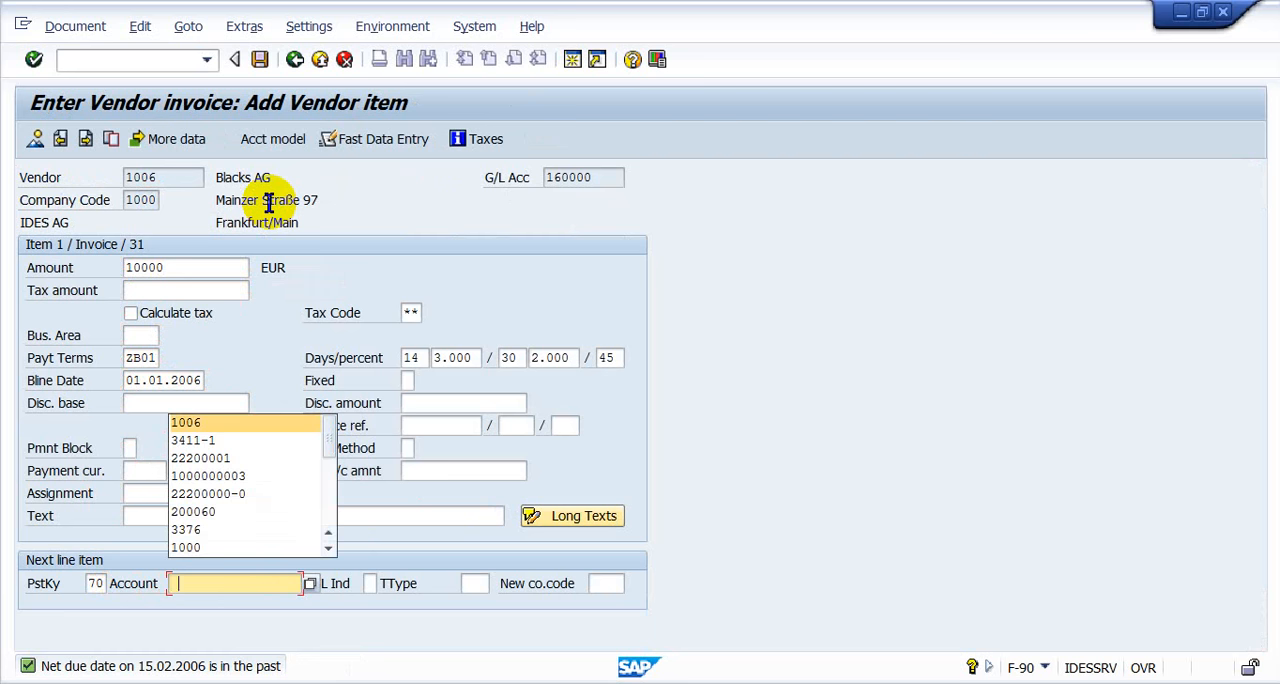
key("Down")
key("Return")
- Set the next line item's transaction type to 100 and continue to the asset item
key("Tab")
key("Tab")
key("Down")
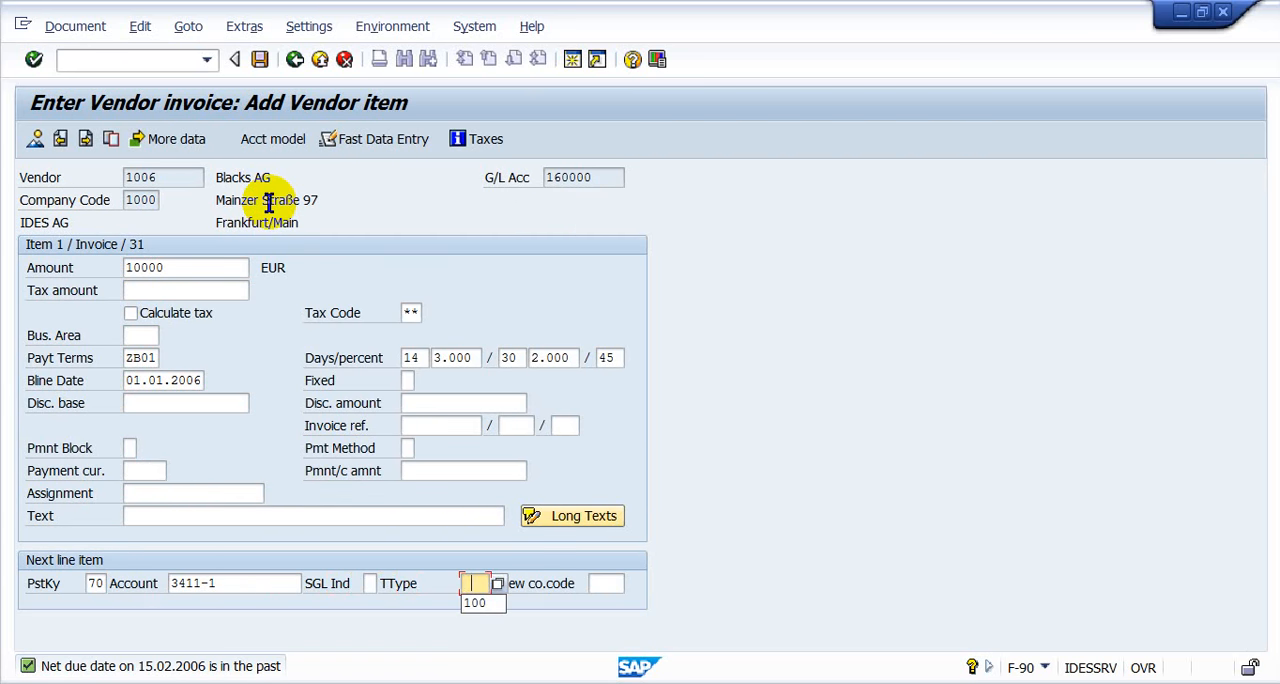
key("Return")
- Set the amount of the asset item to 10000 EUR and confirm it
key("Return")
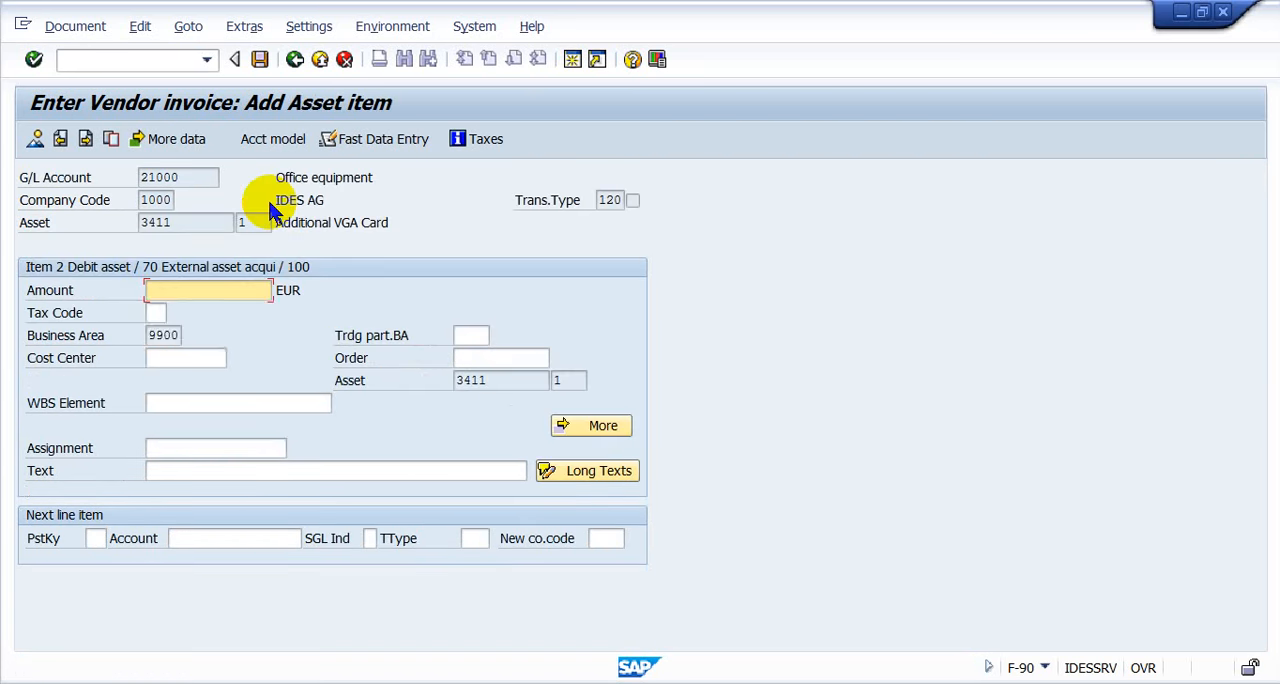
key("Down")
key("Return")
key("Tab")
key("Tab")
key("Tab")
key("Tab")
key("Tab")
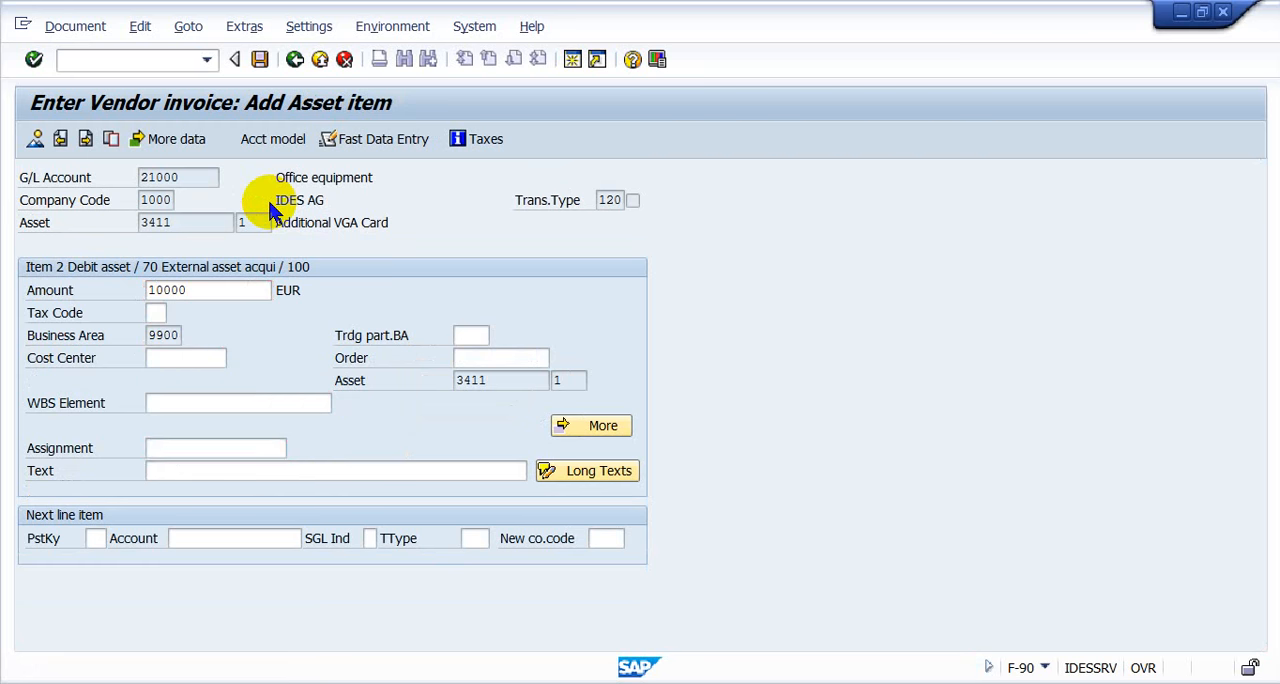
key("Return")
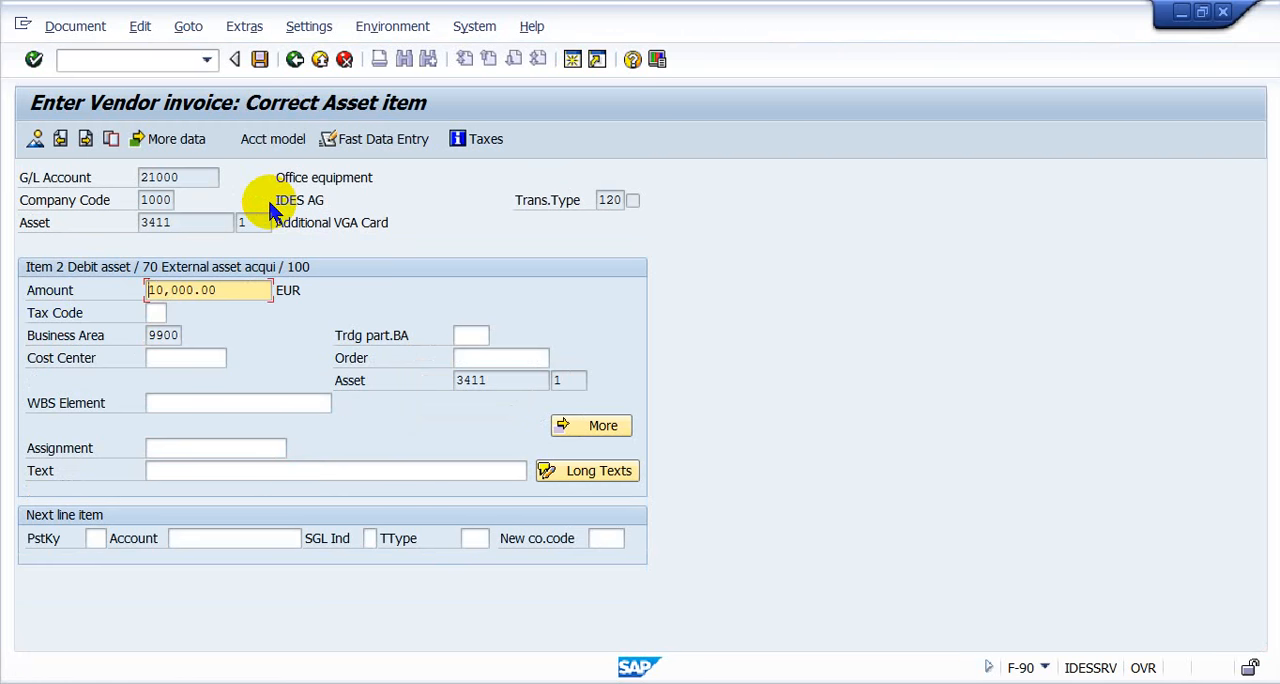
- Simulate the vendor invoice document to get its line item overview
left_click(84, 25)
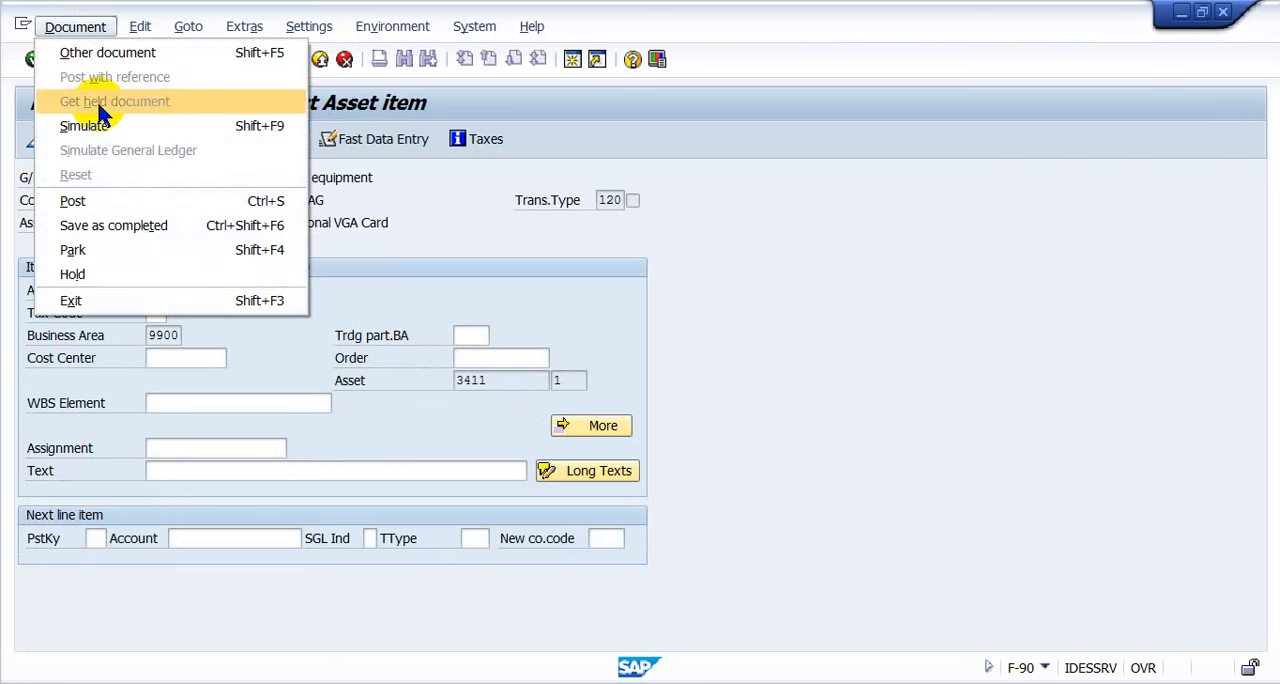
left_click(100, 122)
key("Return")
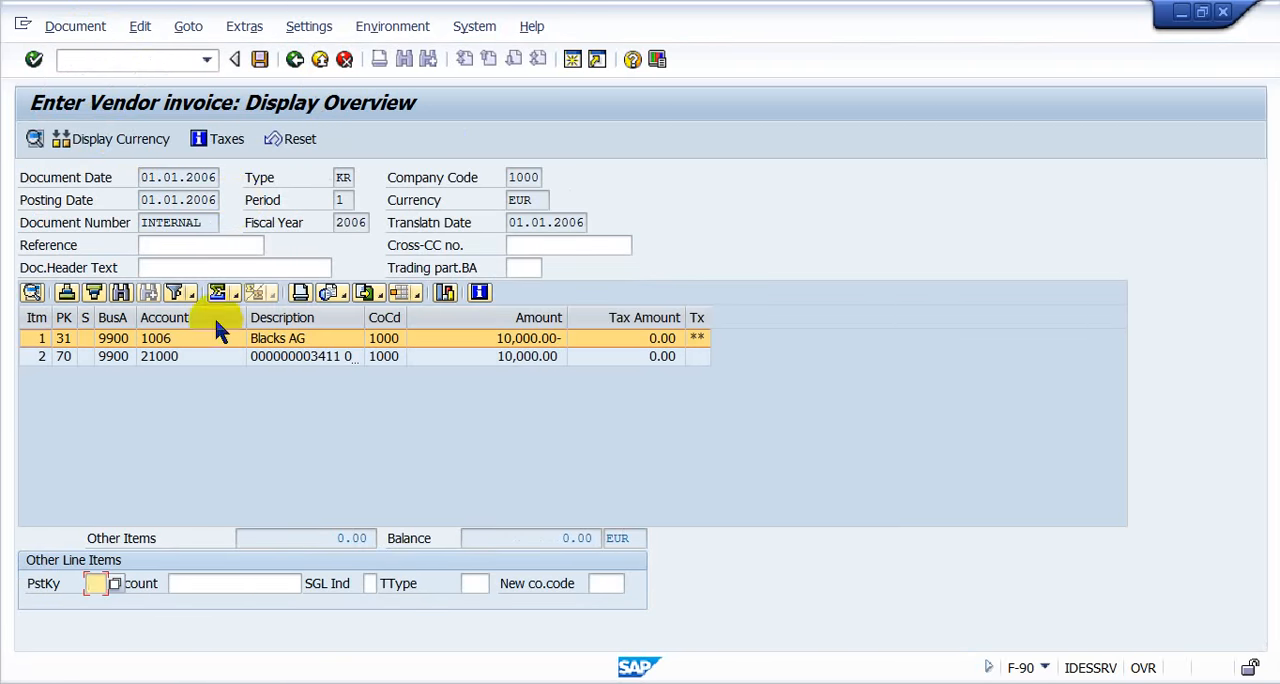
- Widen the Description column in the document overview to fit the asset number, and post the document
left_click(306, 356)
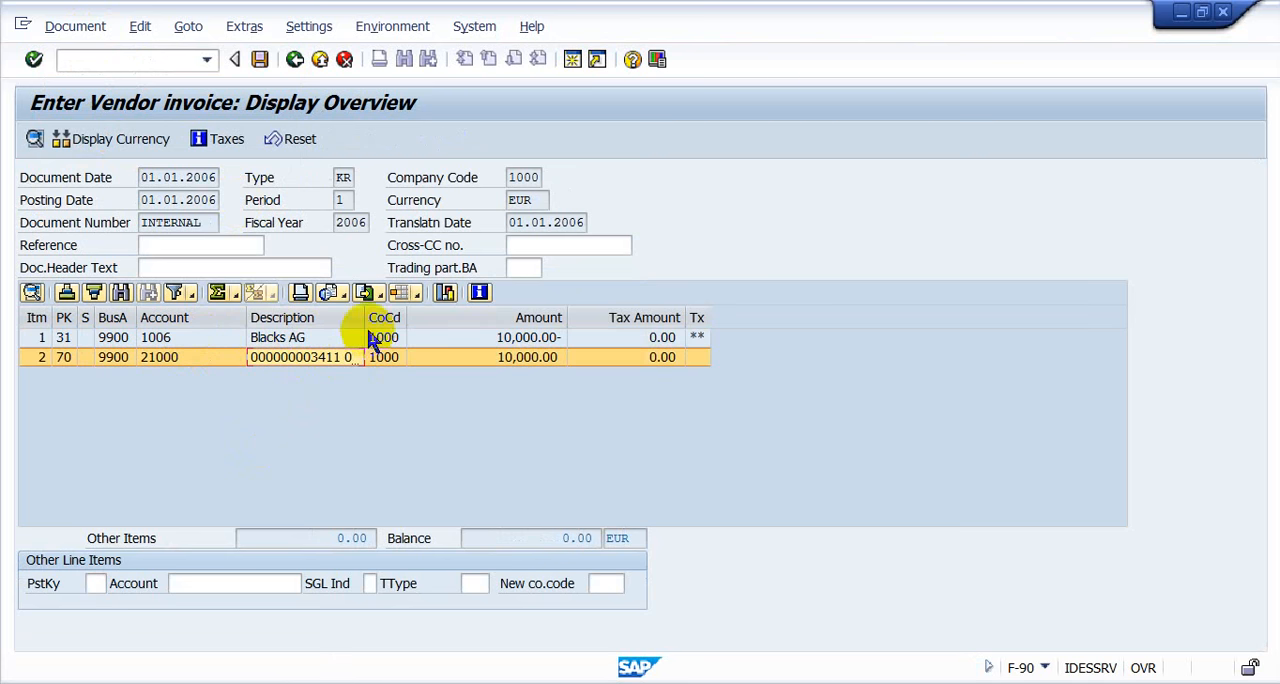
left_click_drag(365, 317, 458, 317)
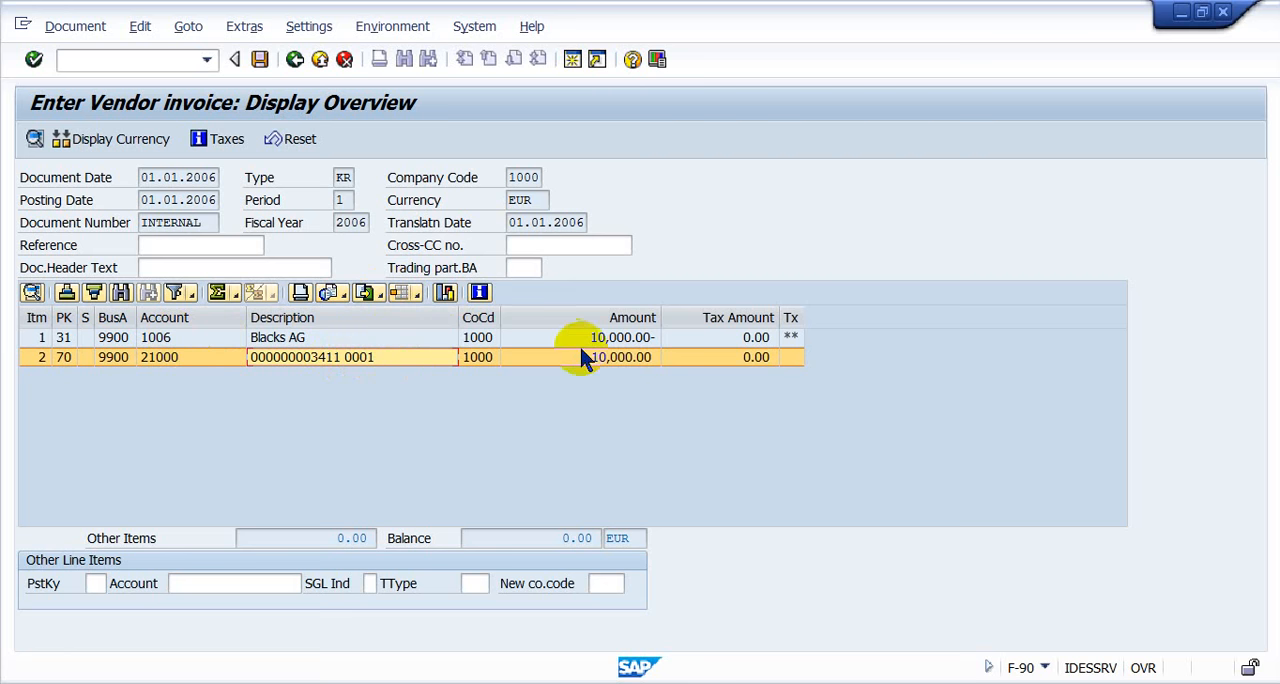
left_click(258, 320)
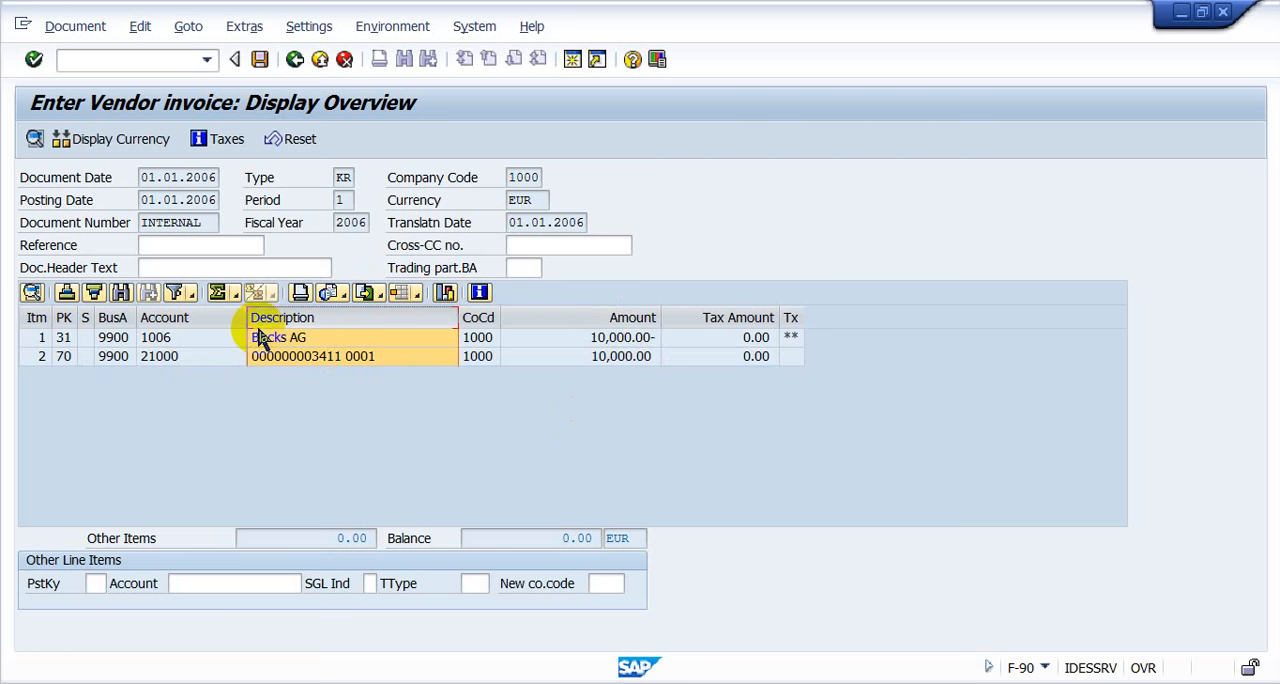
left_click(259, 59)
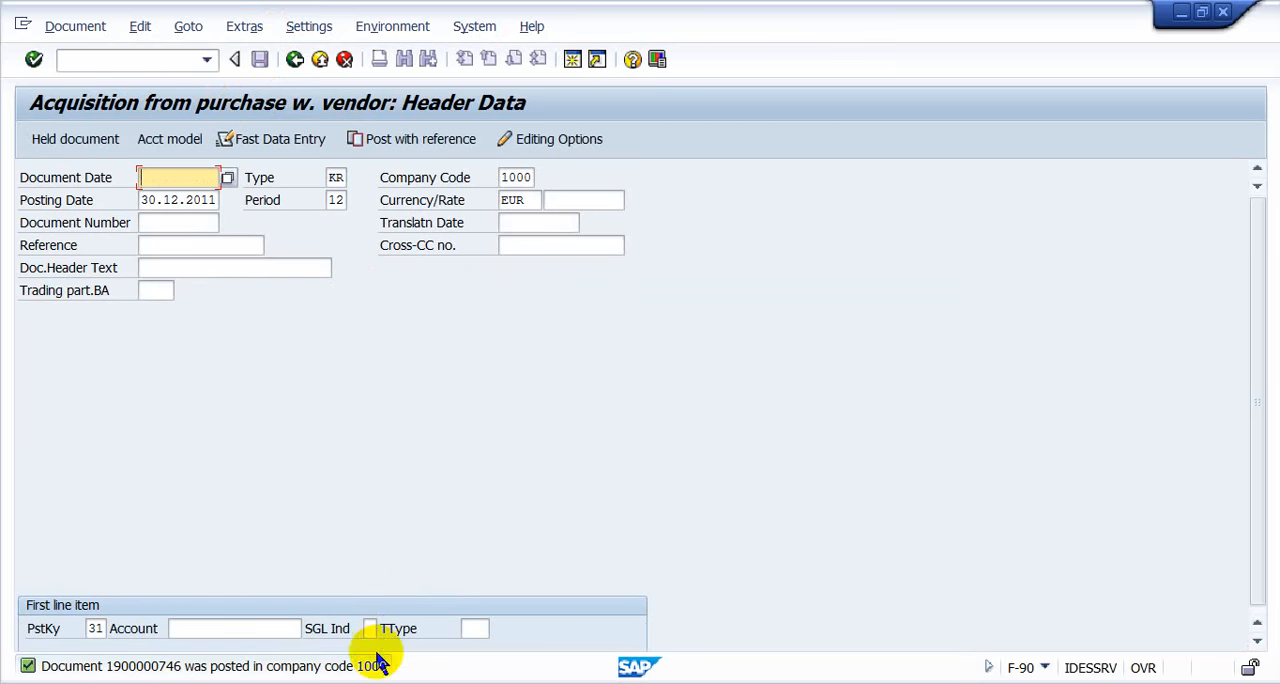
- Switch to the Asset Explorer session and restart AW01N to display the values of asset 3411 subnumber 1
left_click(380, 683)
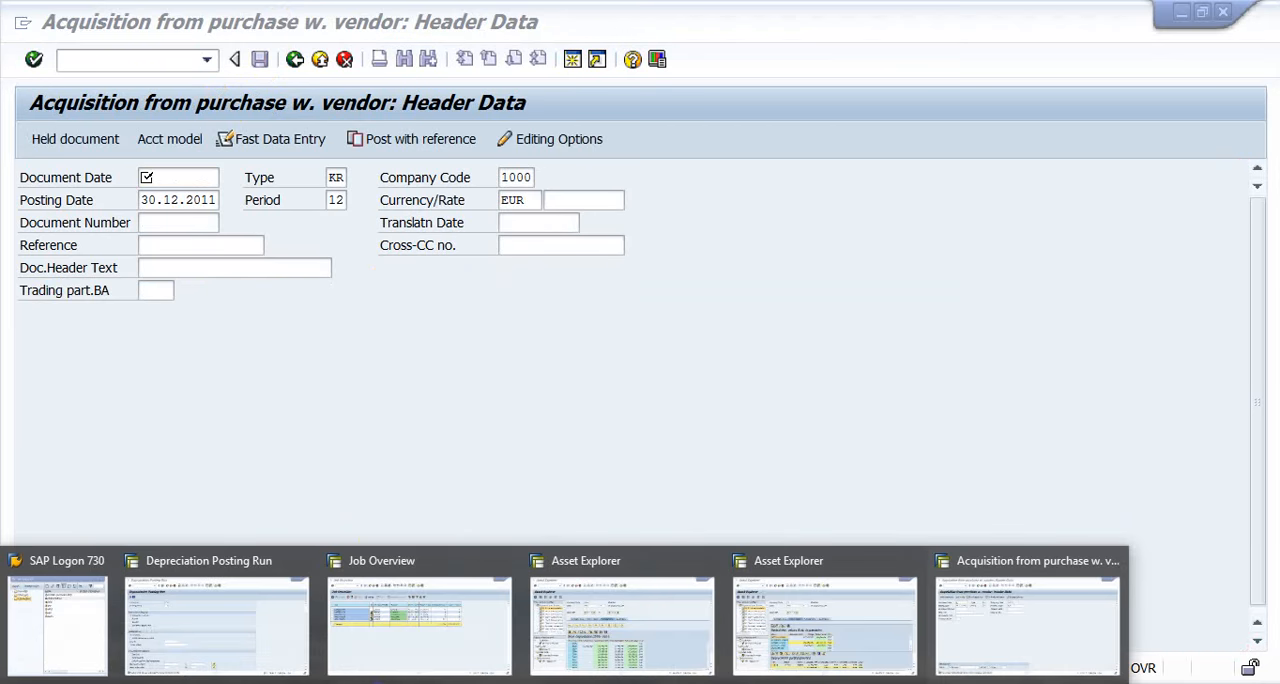
left_click(635, 585)
type("/")
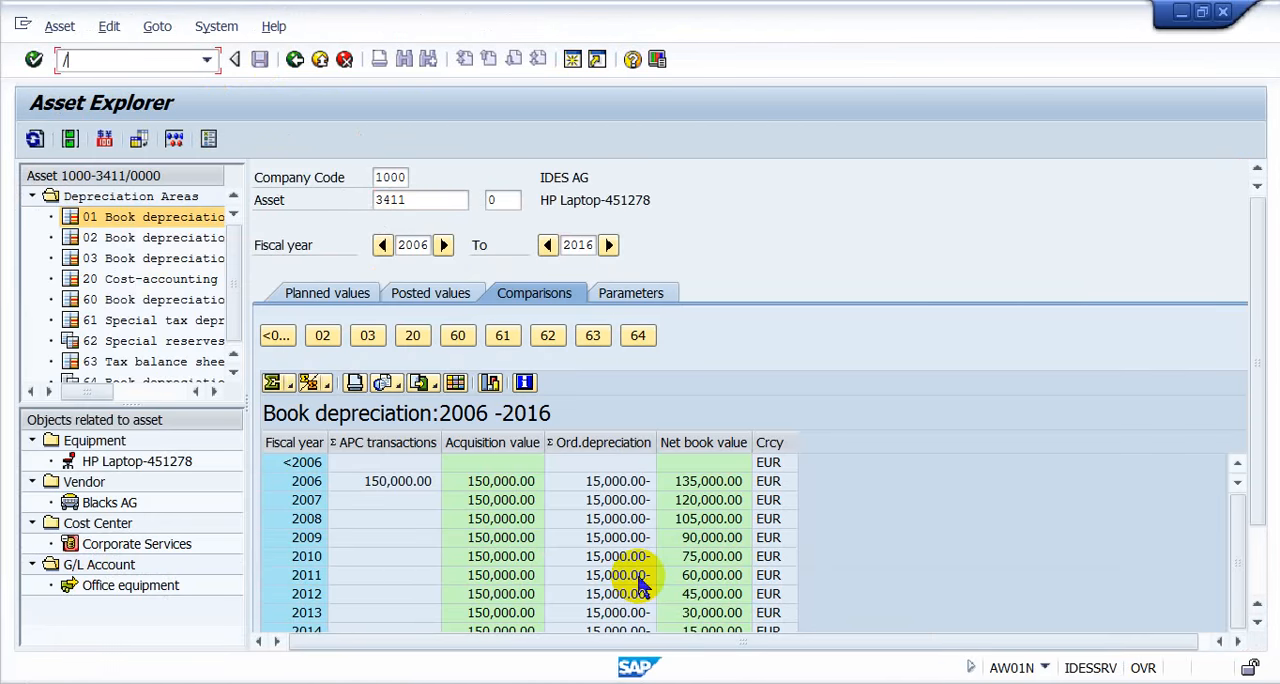
type("naw01n")
key("Return")
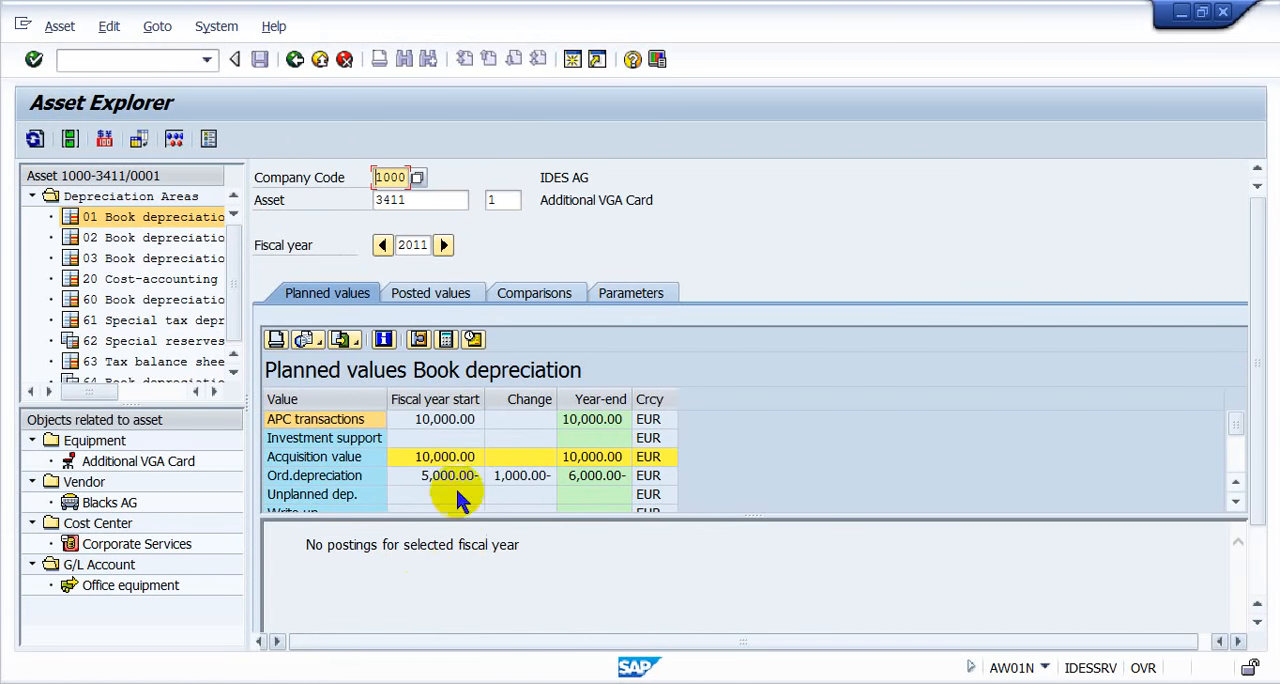
- Display the planned values of main asset 3411 with subnumber 0
left_click(496, 197)
type("1")
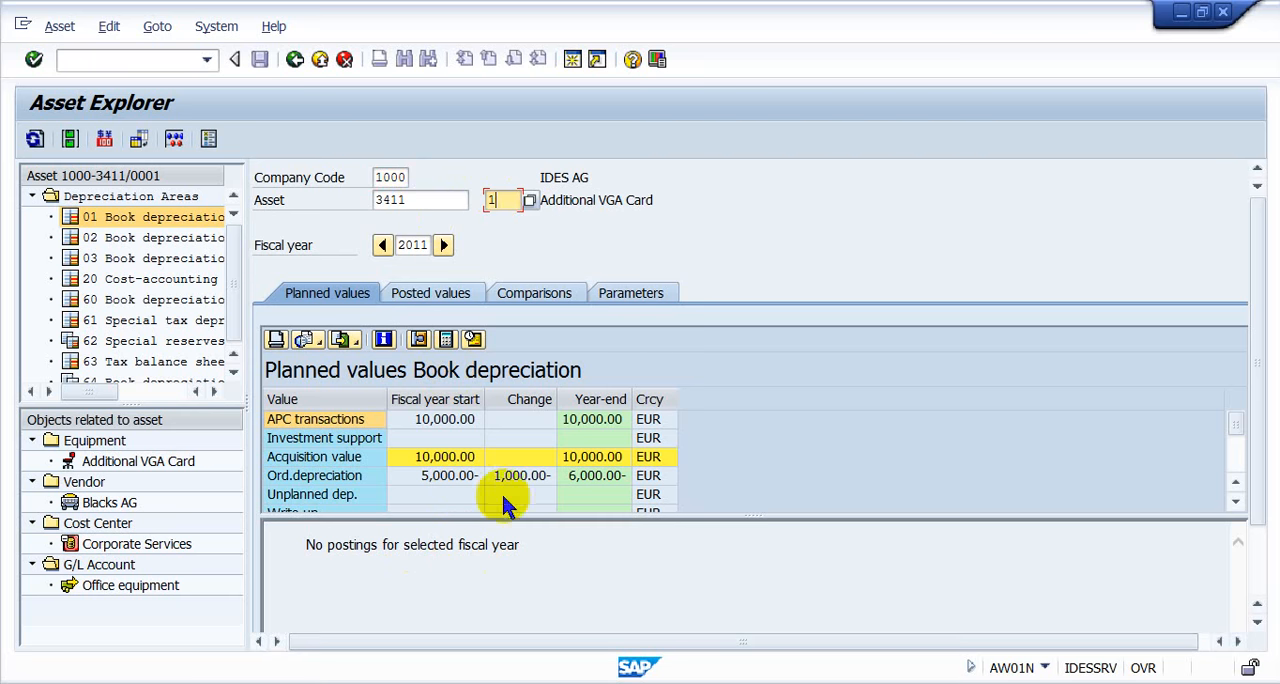
type("0")
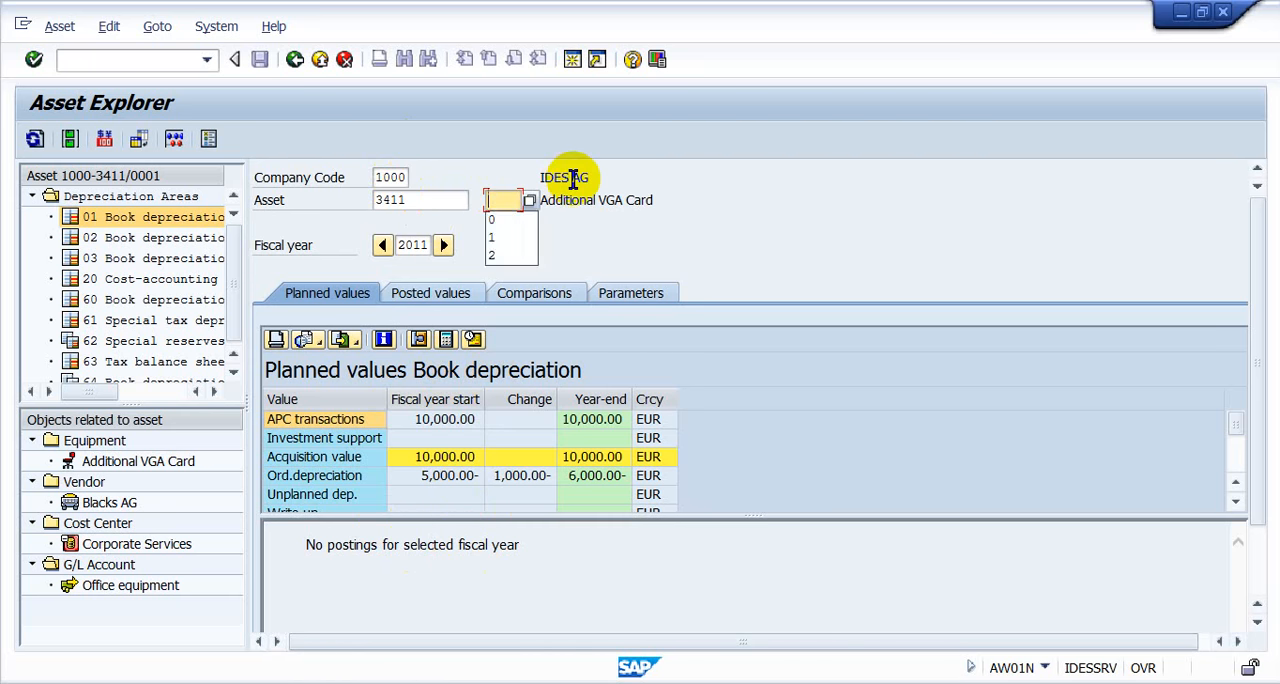
key("Return")
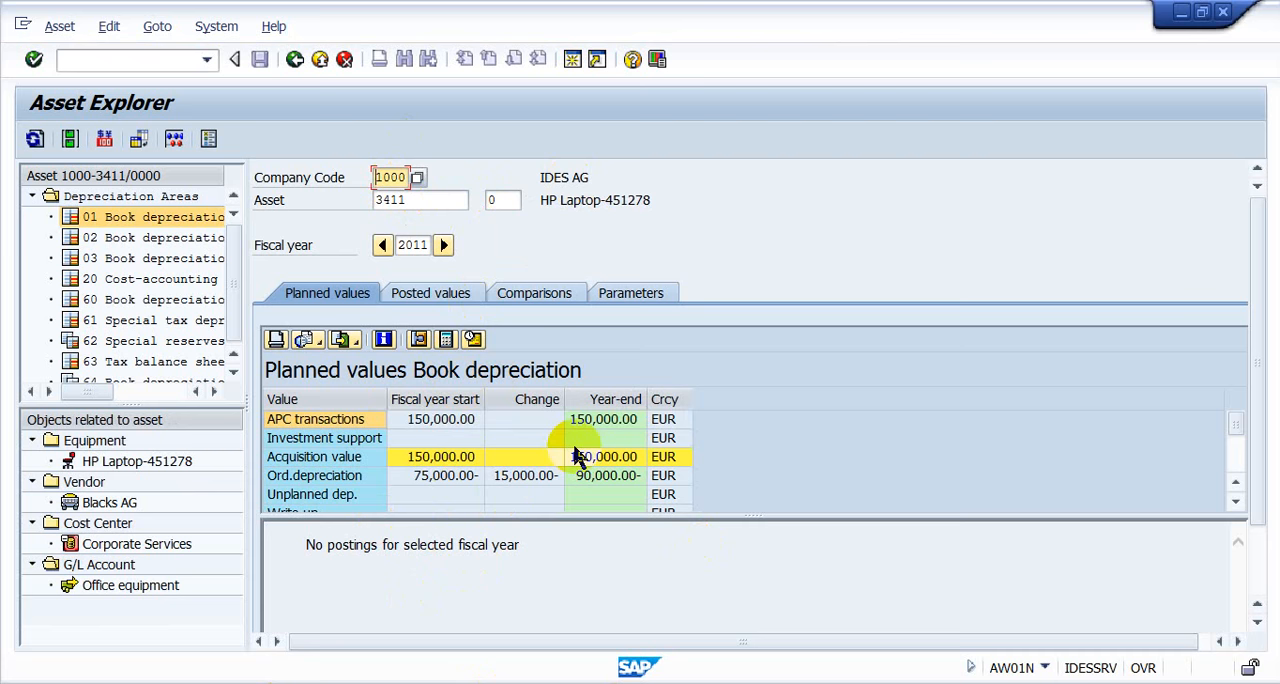
- Change the displayed asset to subnumber 1 and examine its planned values
left_click(513, 203)
type("1")
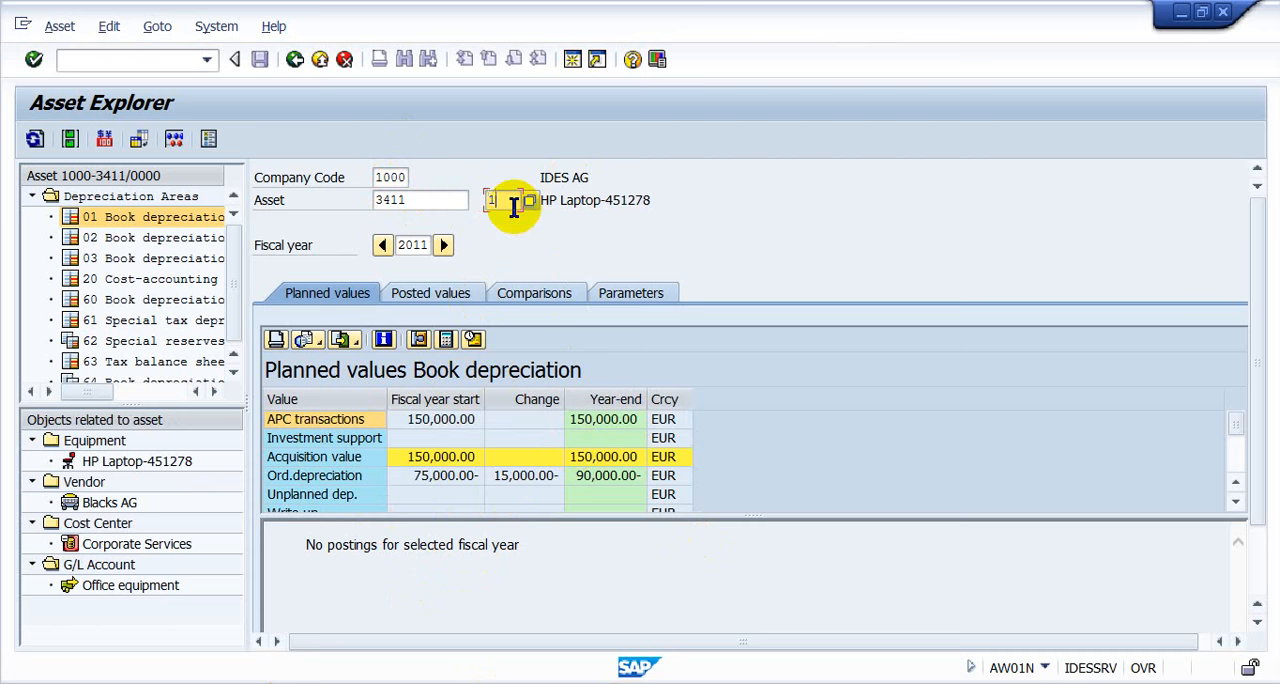
key("Return")
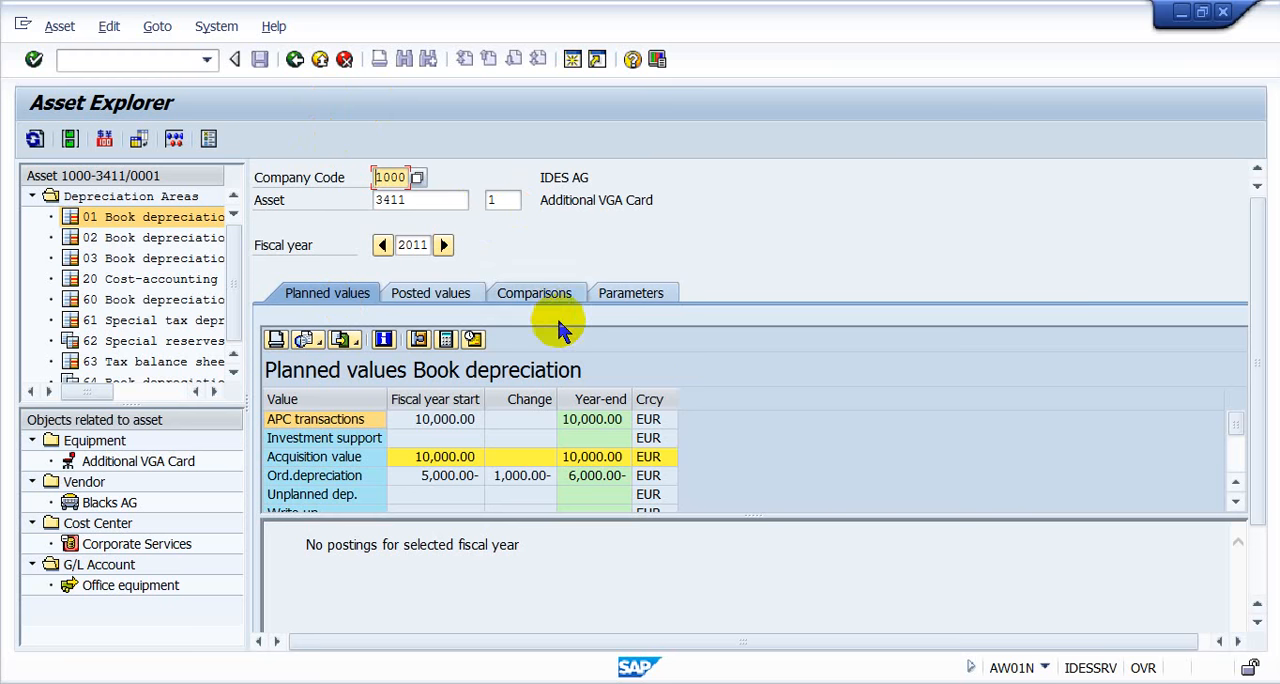
- Return to the F-90 session and display the document just posted
mouse_move(400, 674)
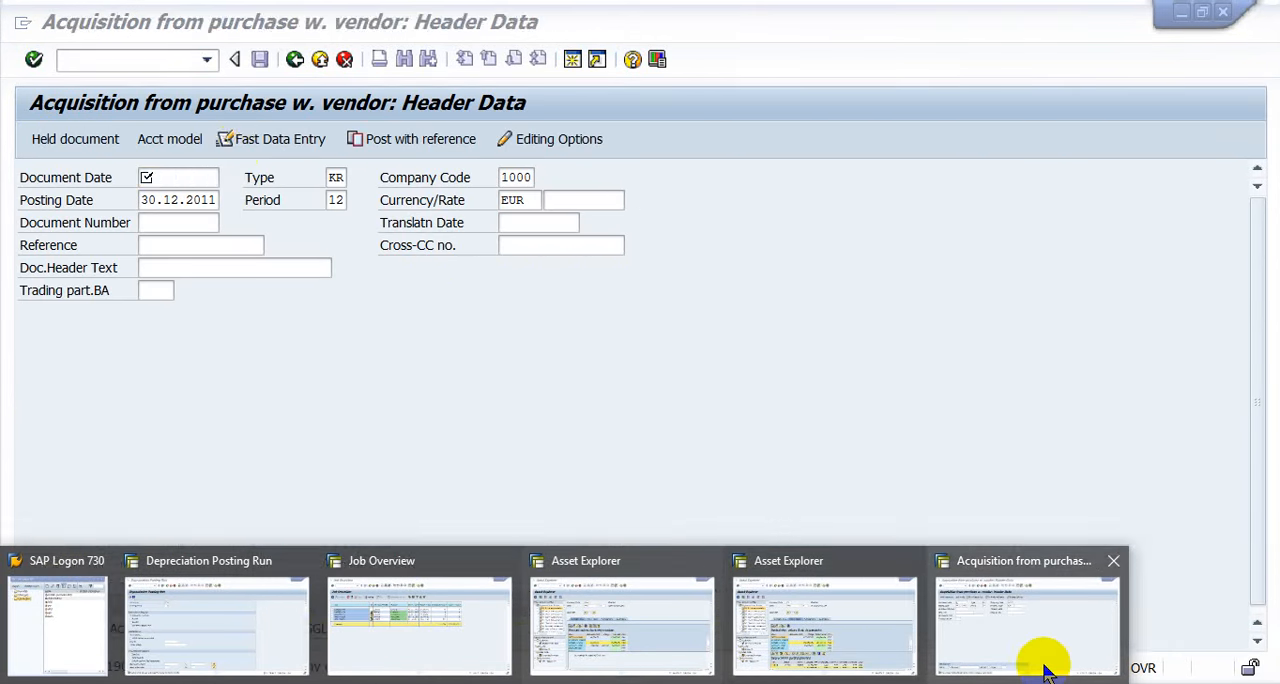
left_click(1045, 668)
left_click(76, 28)
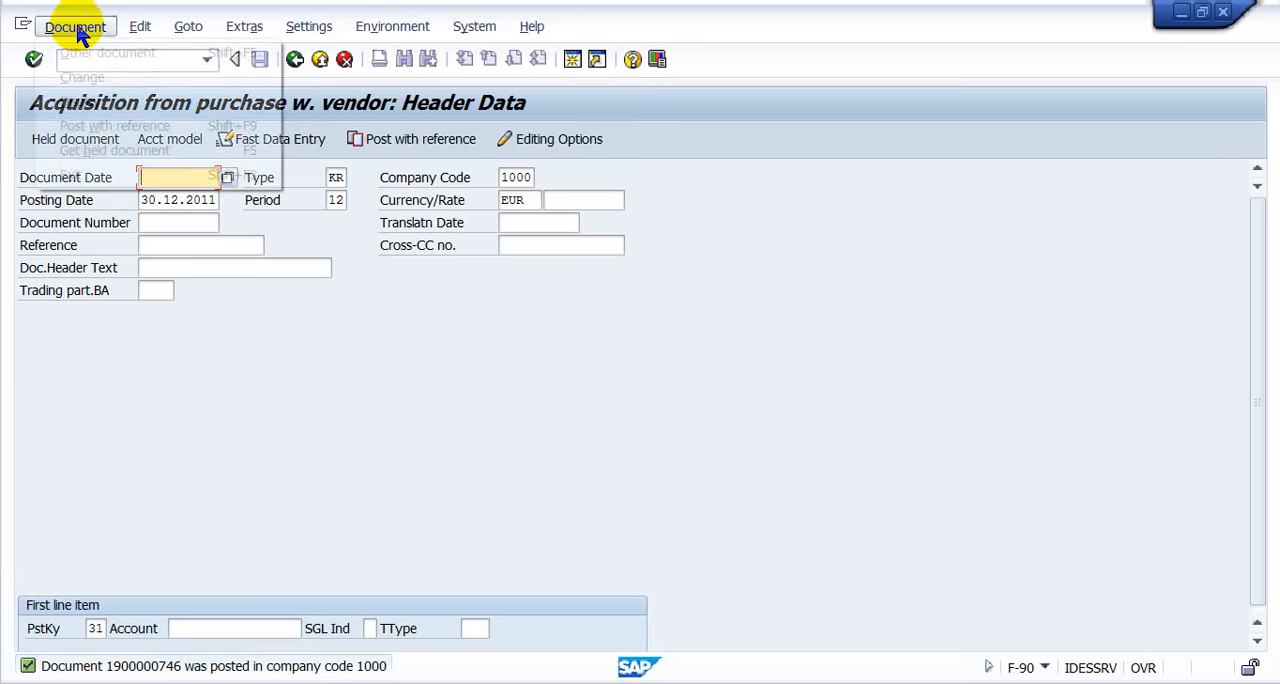
left_click(80, 101)
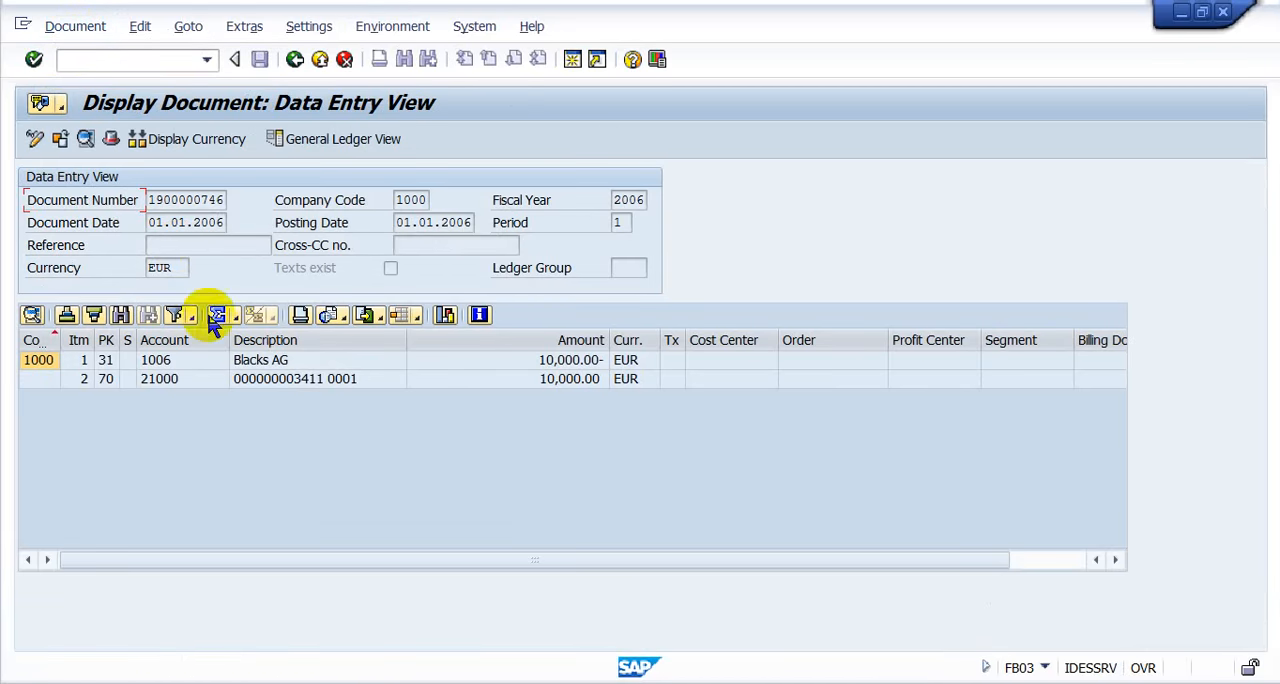
- Show the posted document in the General Ledger View and select the asset 3411 0001 line
left_click(282, 381)
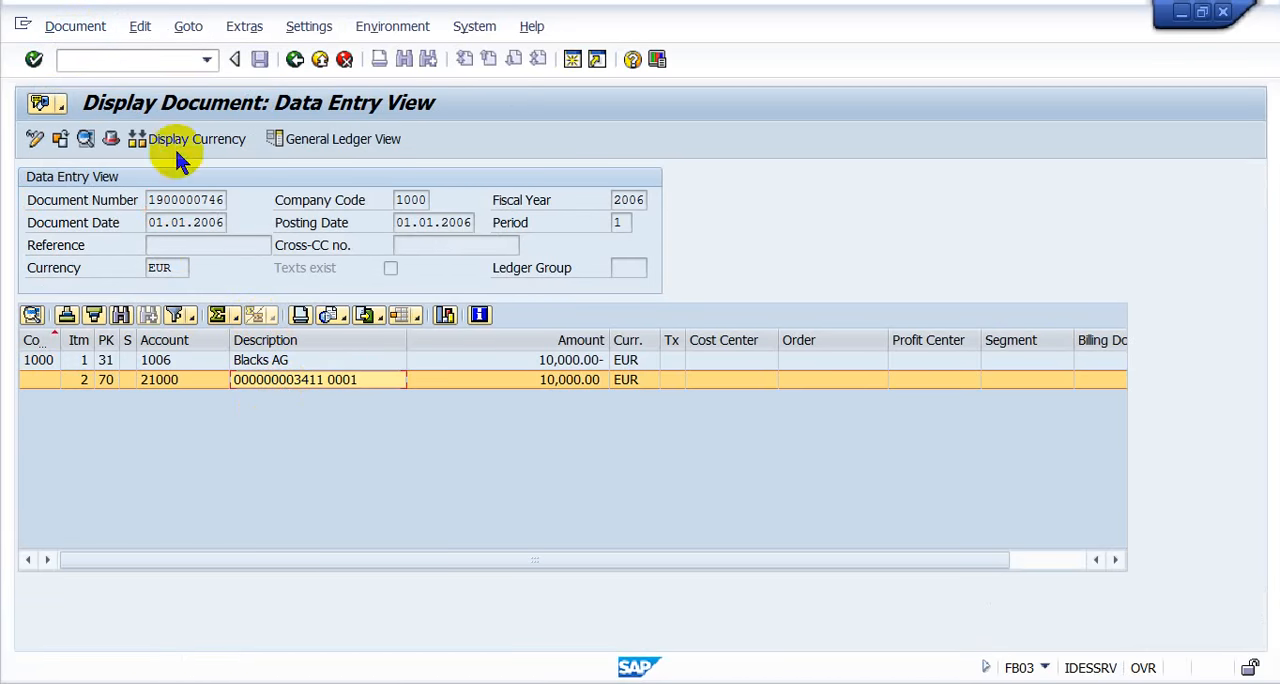
left_click(275, 135)
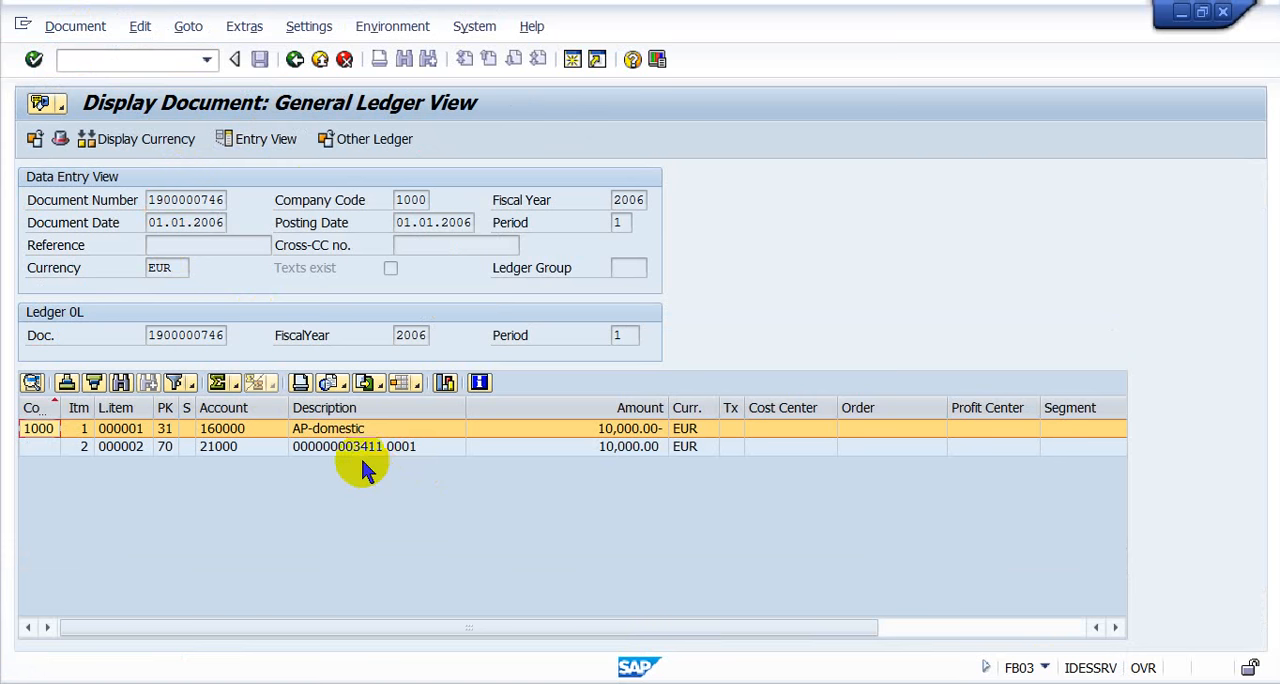
left_click(361, 449)
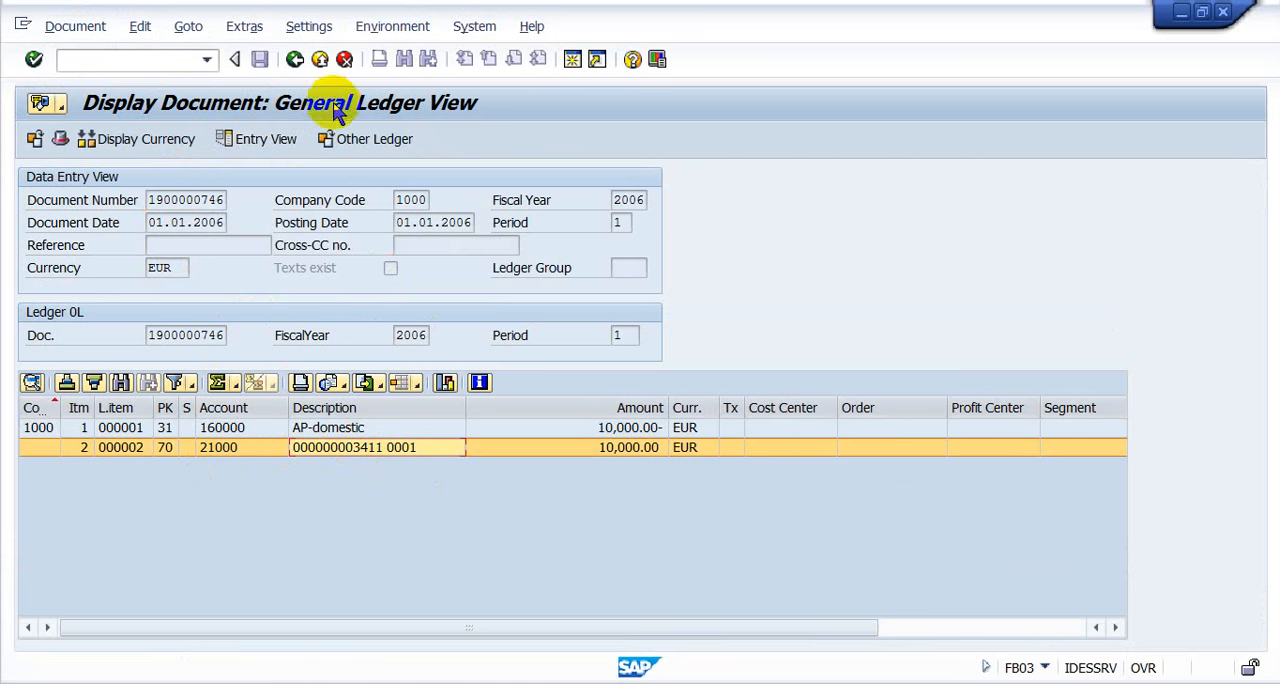
- Switch the posted document back to the Entry View and select the line for asset 3411 0001
left_click(285, 139)
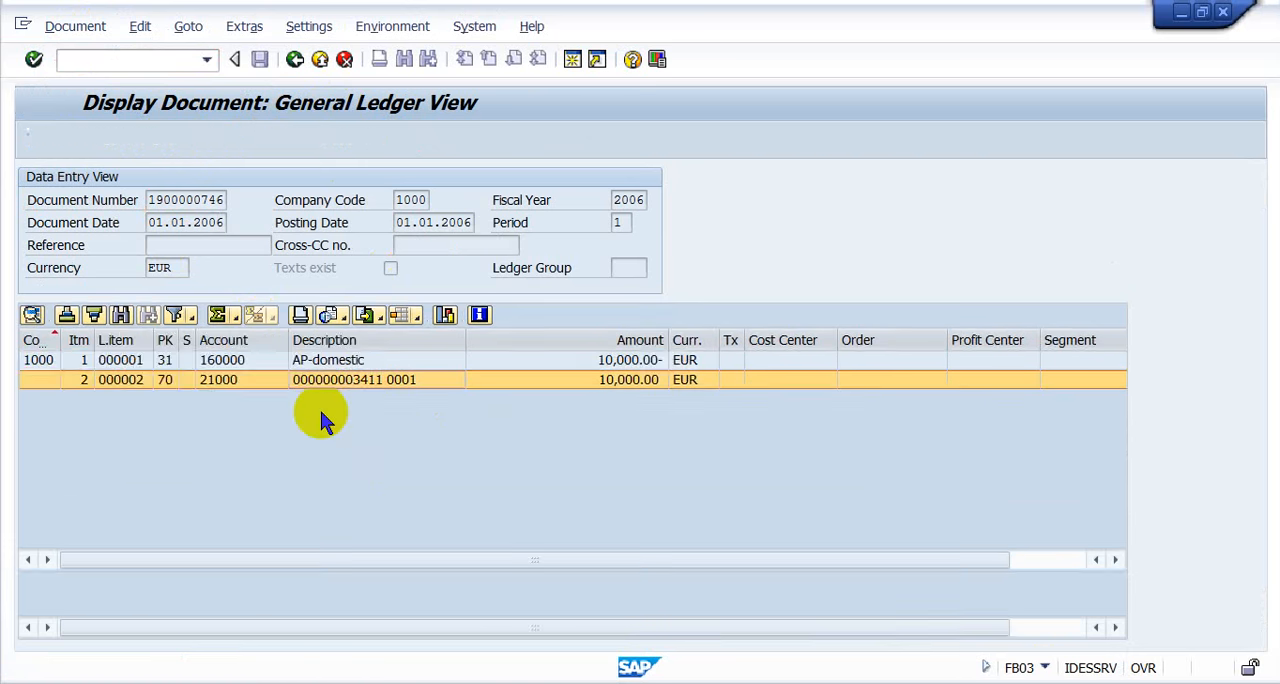
left_click(222, 380)
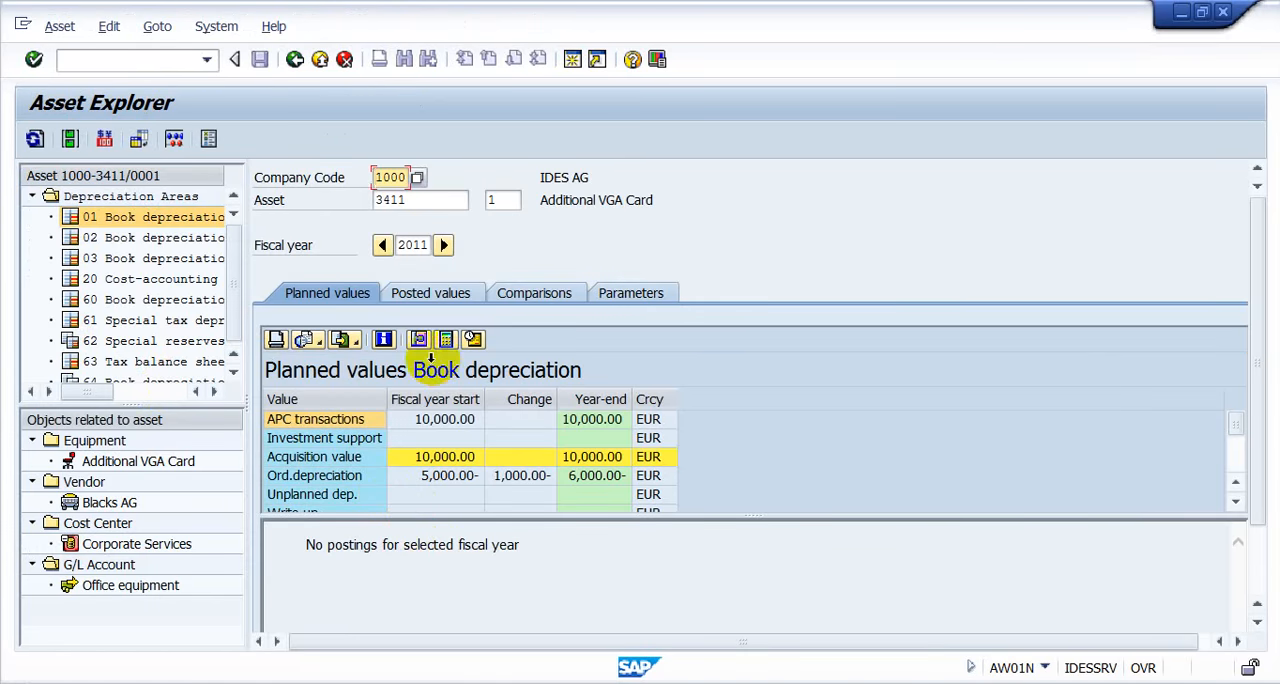
- Display the planned values of asset 3411 subnumber 0 for fiscal year 2006 and select its first acquisition transaction
left_click(513, 197)
type("0")
key("Return")
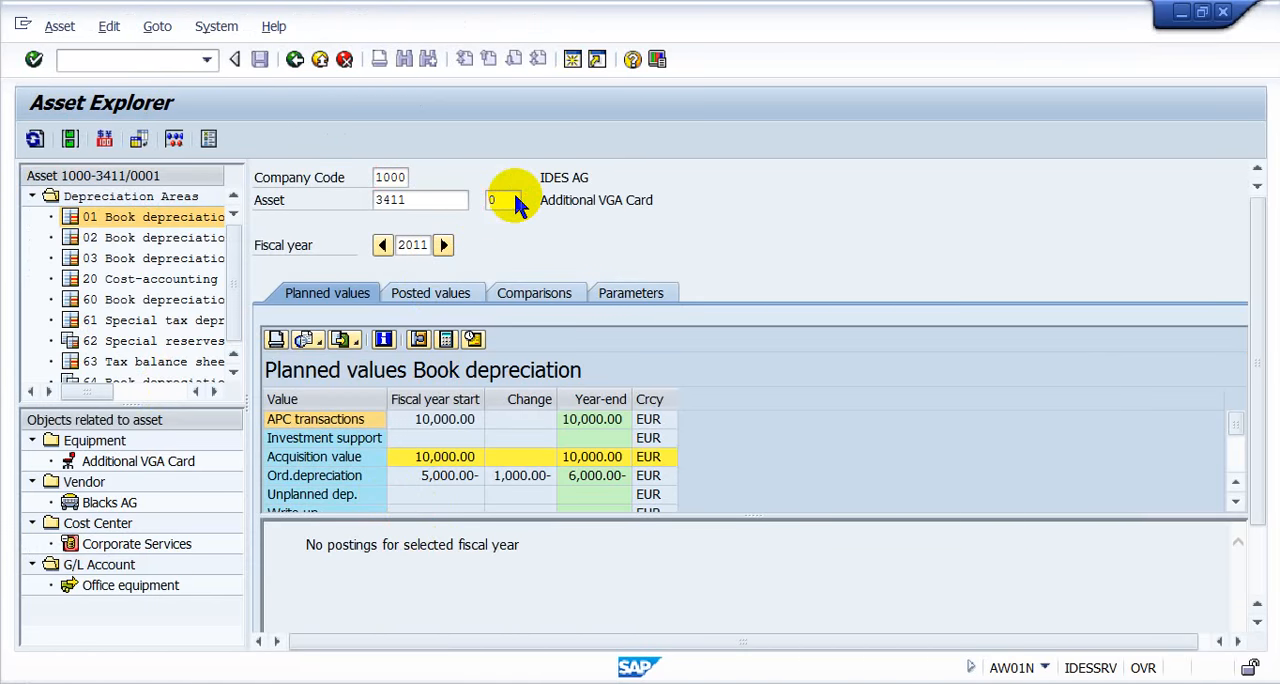
left_click(419, 245)
type("06")
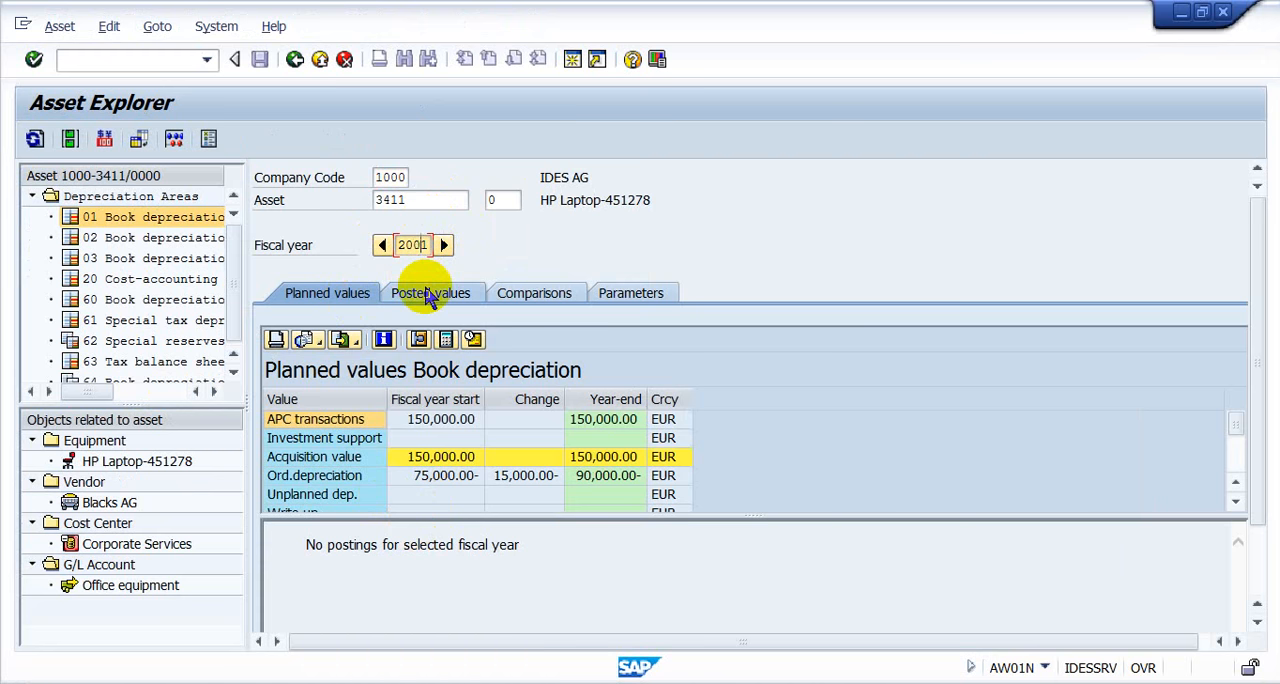
key("Return")
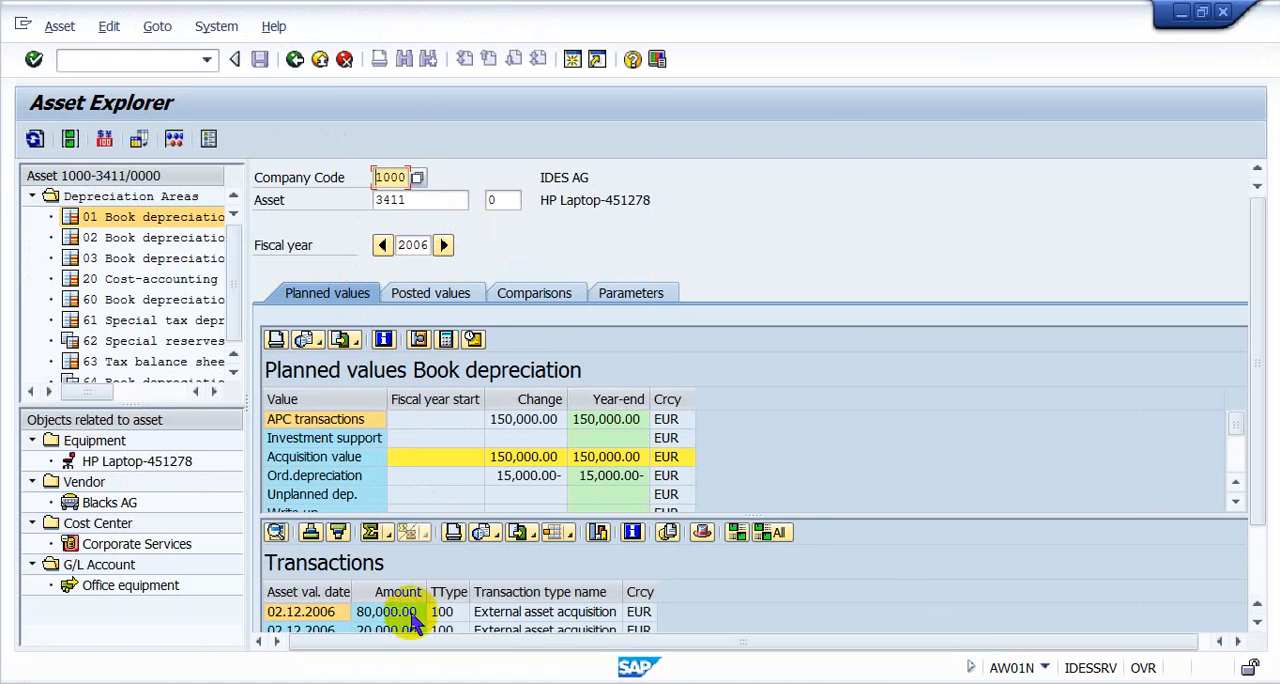
double_click(328, 611)
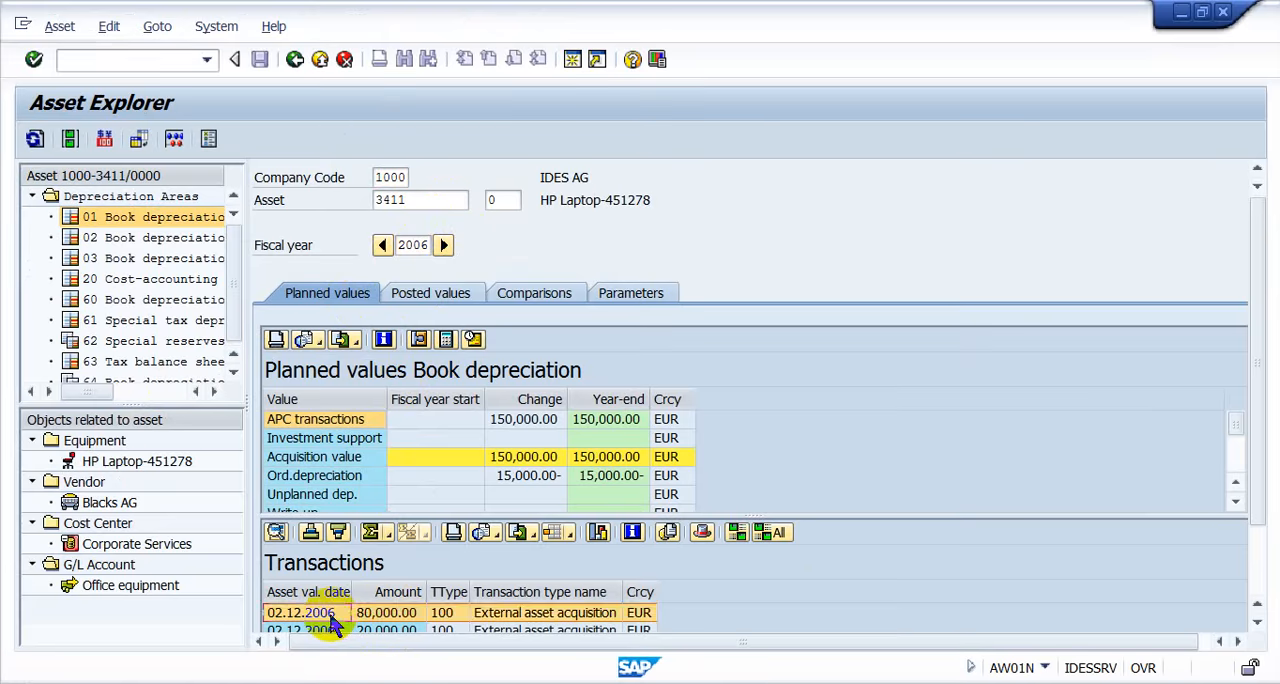
- Open the depreciation posting run with transaction AFAB and set it to a Repeat run for posting period 12
left_click(181, 381)
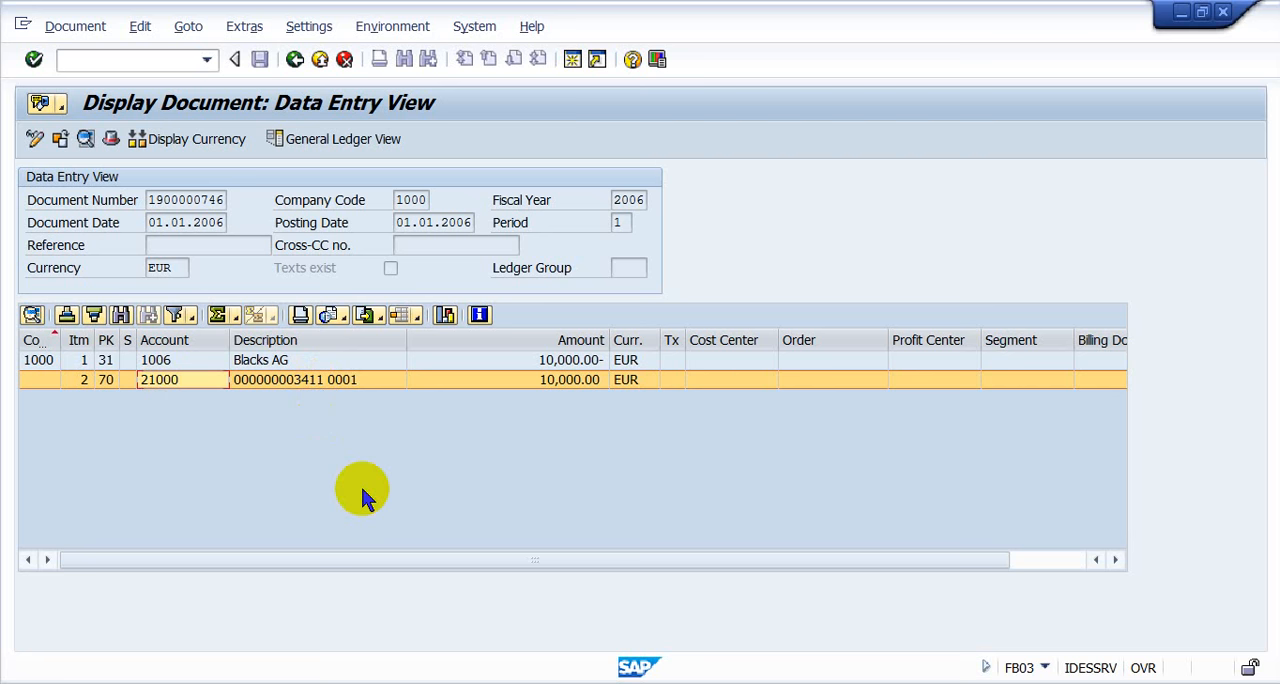
key("ctrl+slash")
type("/")
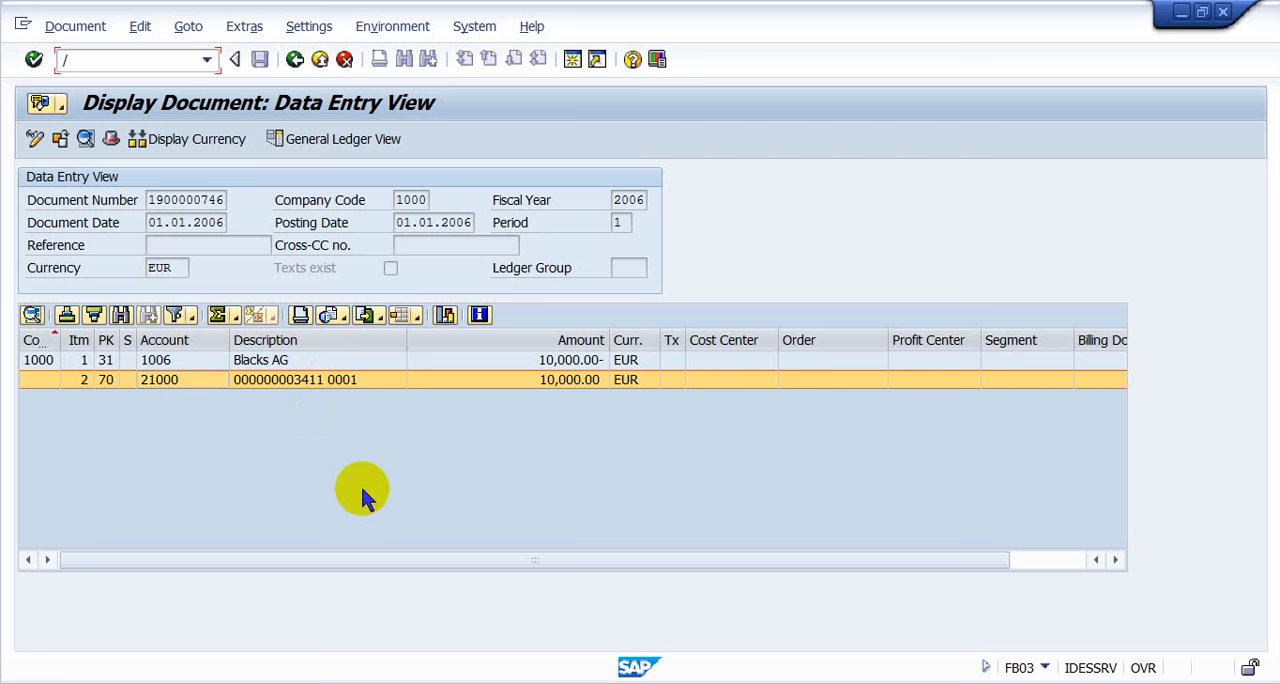
type("nafab")
key("Return")
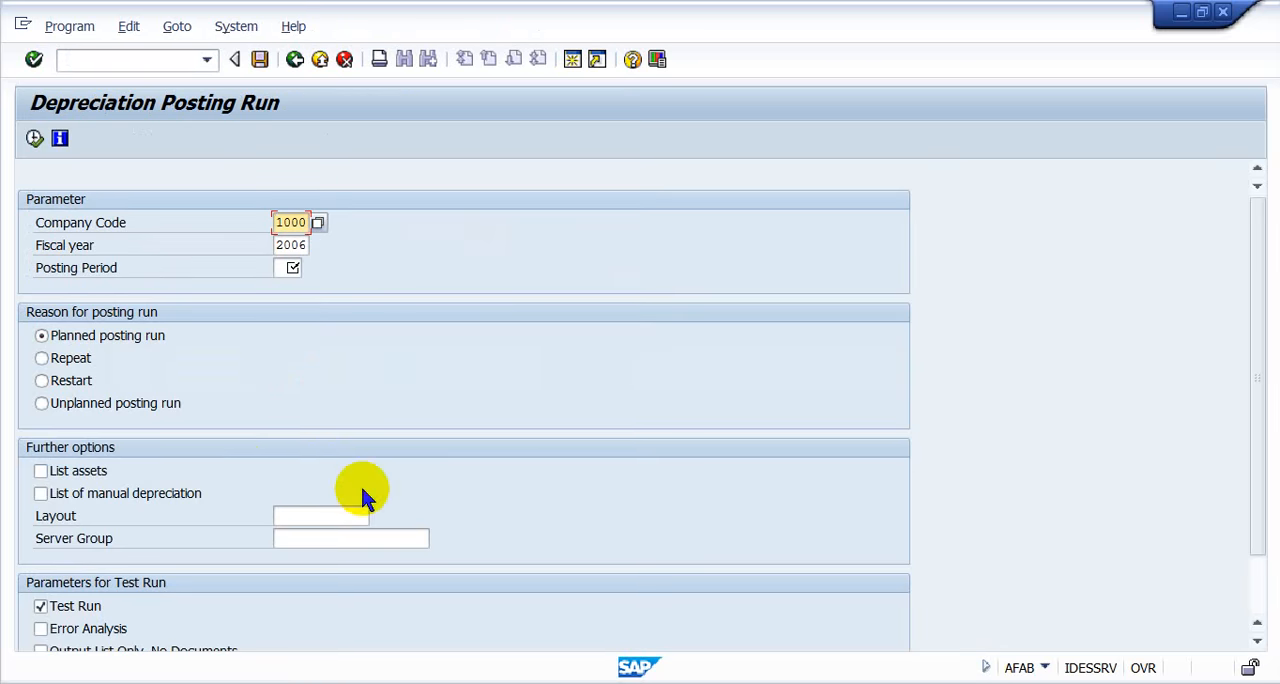
left_click(52, 359)
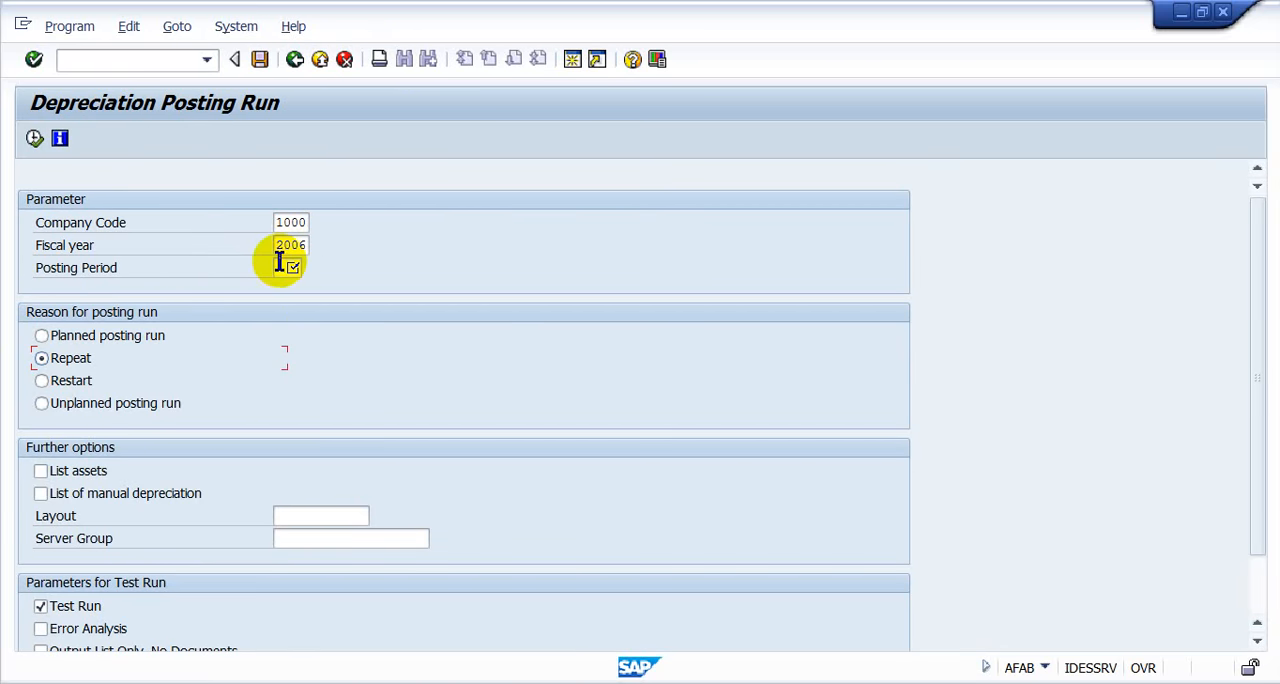
left_click(282, 267)
type("12")
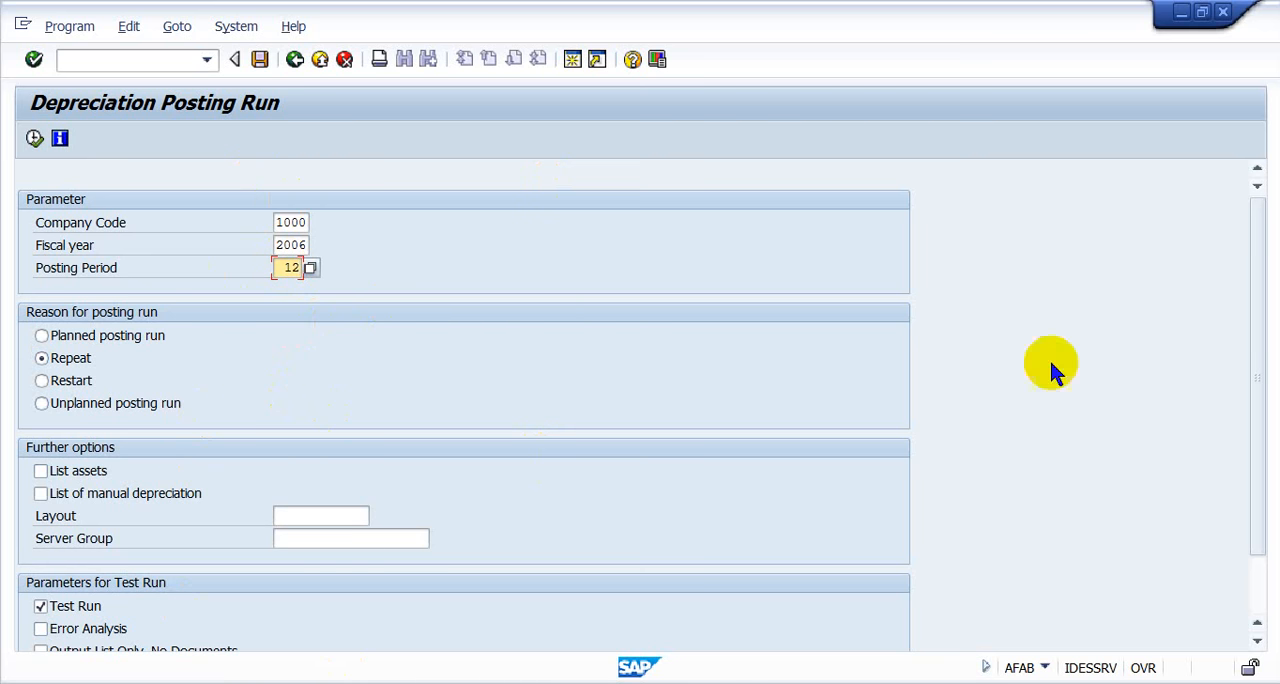
- Turn on List assets and execute the depreciation posting as a test run
left_click(1257, 440)
scroll(1257, 440, "down", 1)
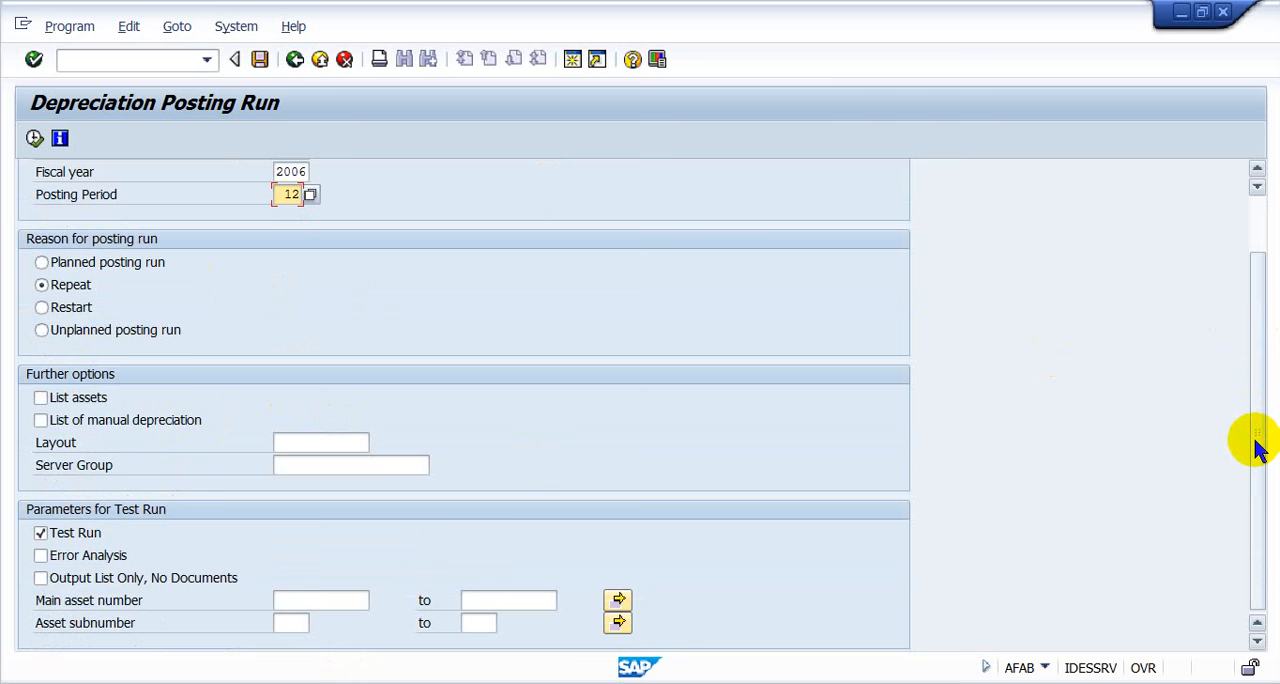
left_click(41, 533)
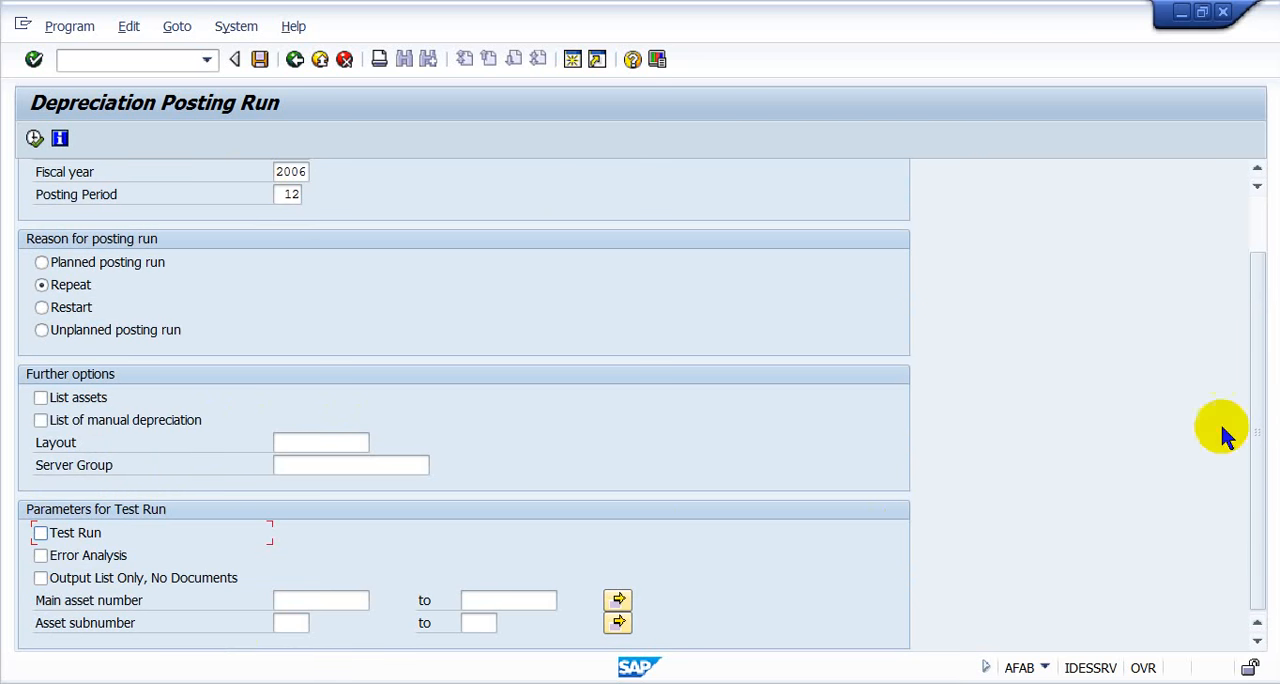
left_click(41, 533)
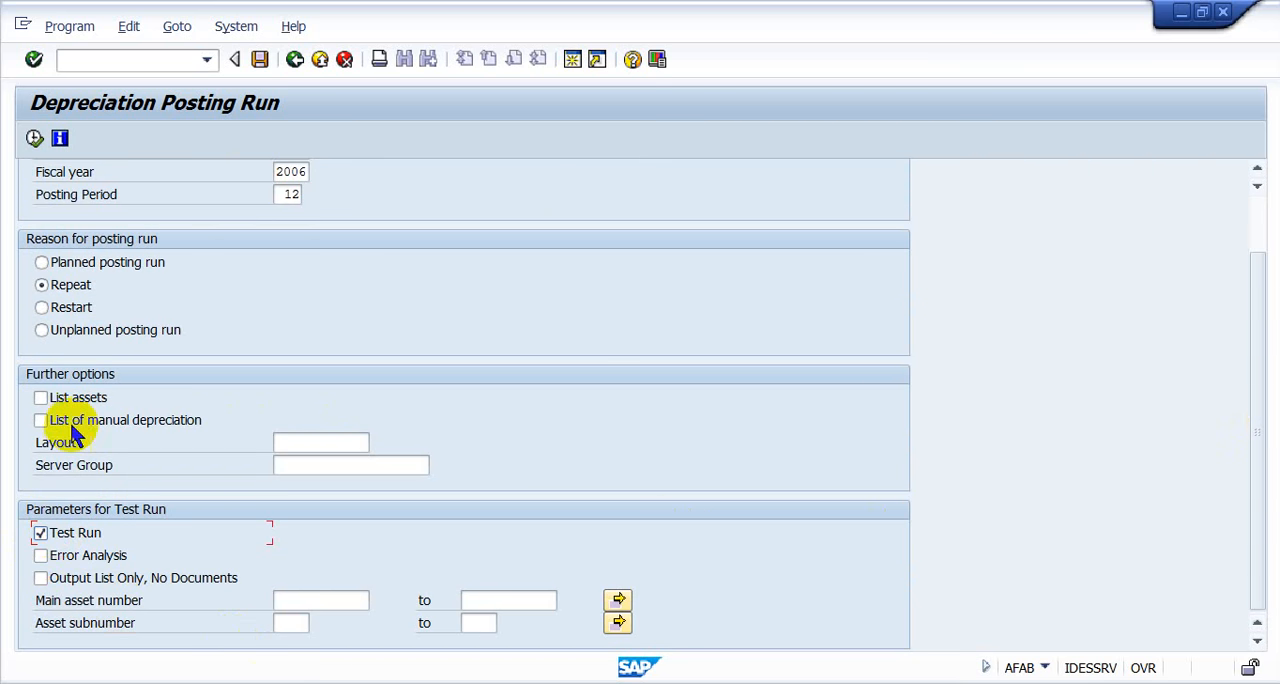
left_click(40, 397)
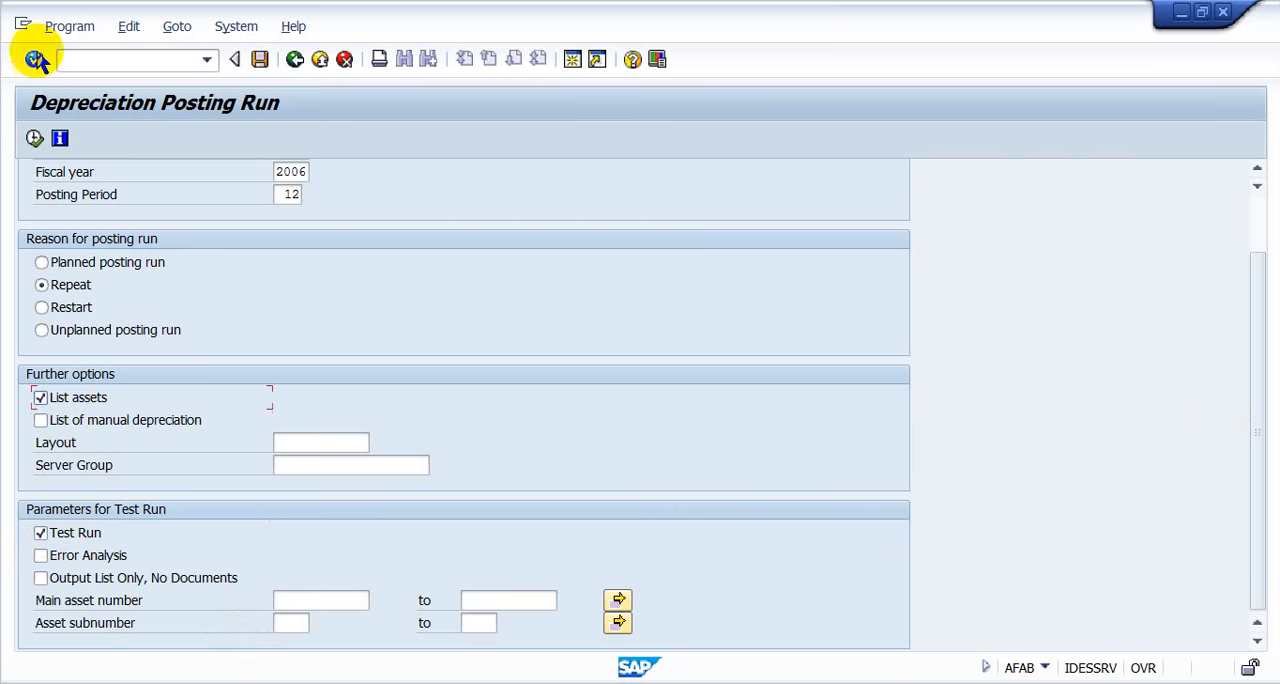
left_click(35, 138)
left_click(291, 470)
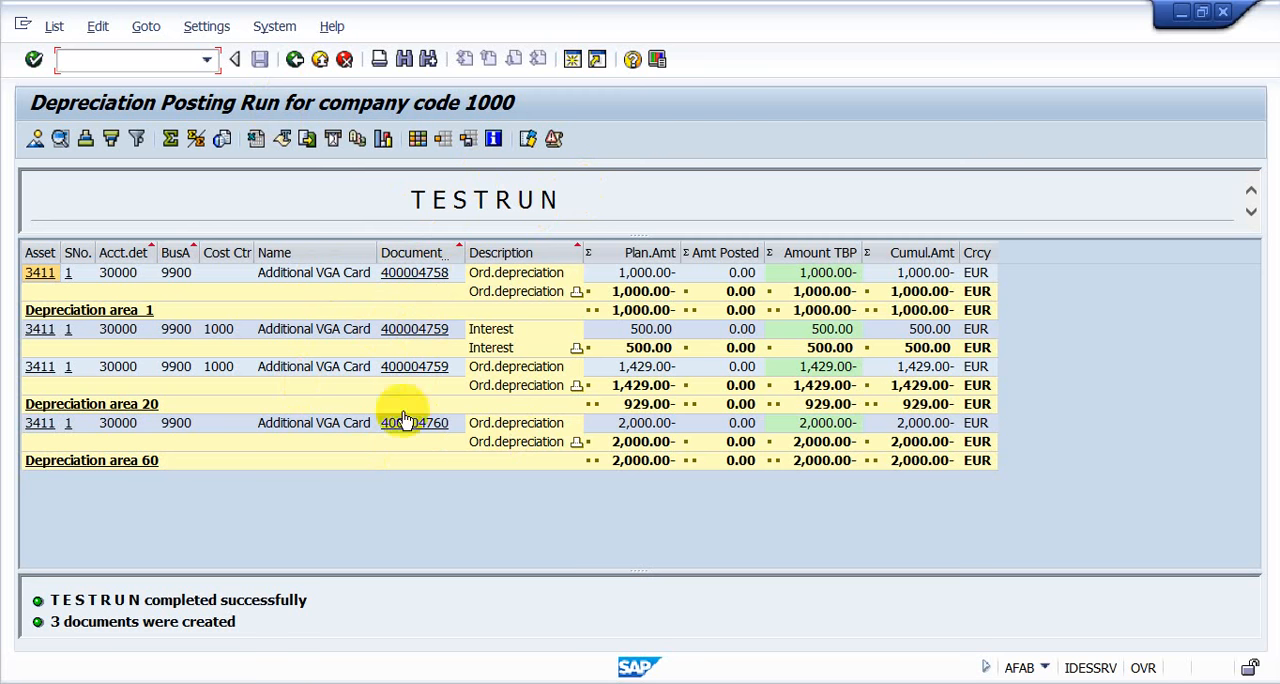
- Return to the run parameters, clear Test Run, and schedule the posting run in the background with immediate start
left_click(294, 60)
left_click(88, 606)
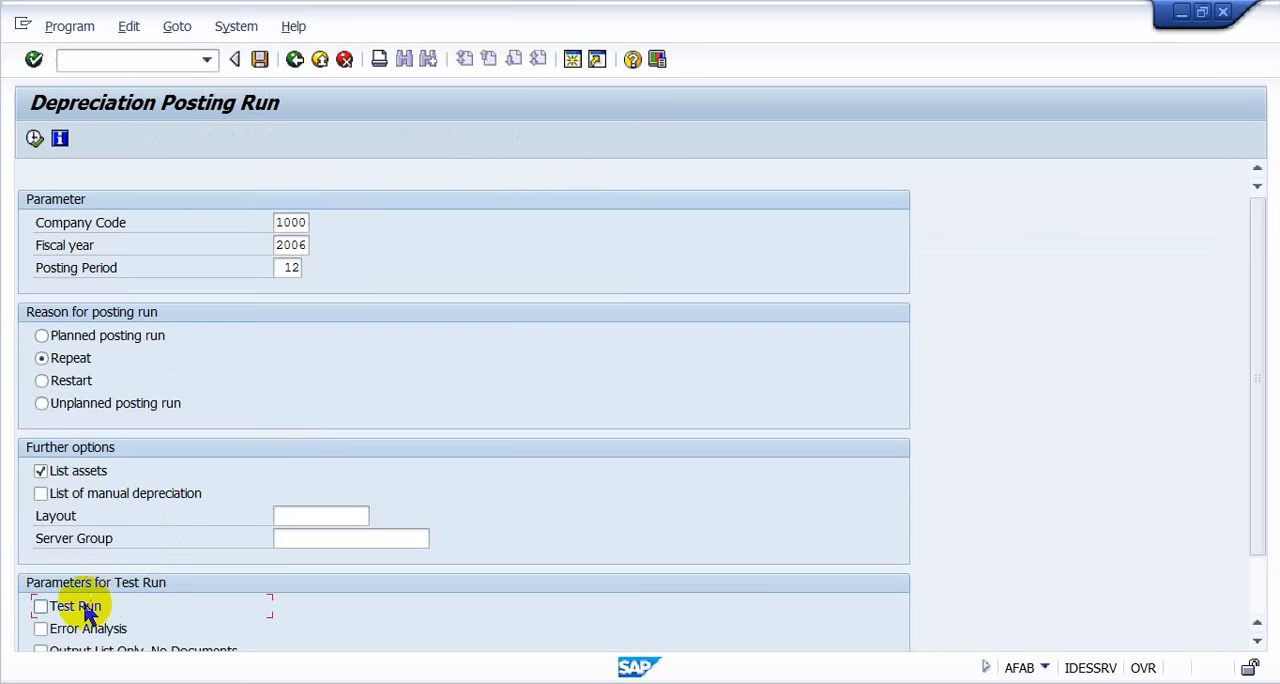
left_click(55, 29)
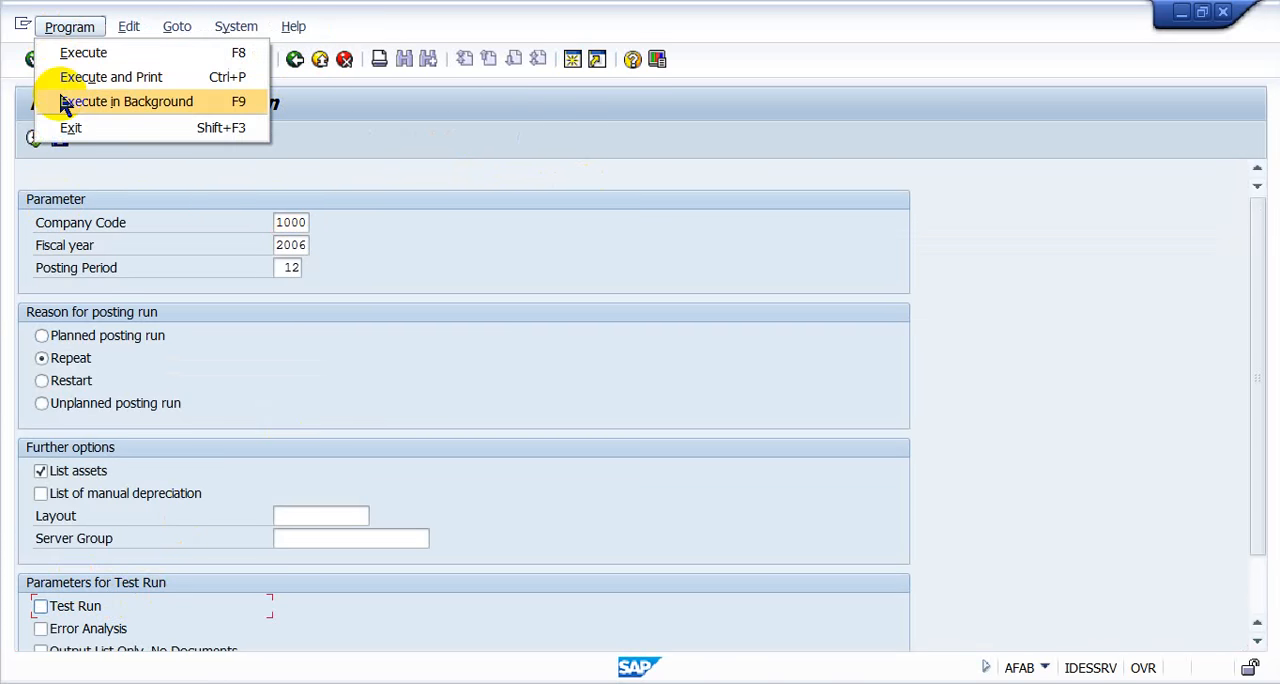
left_click(58, 98)
left_click(435, 477)
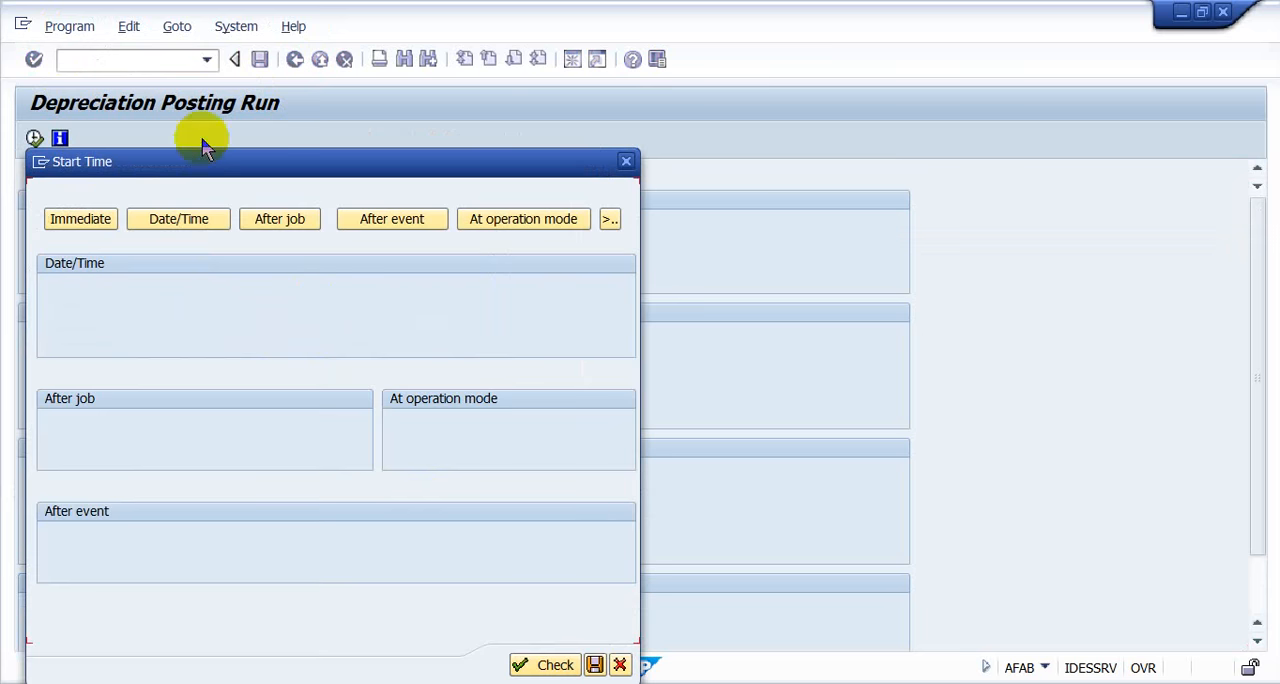
left_click(103, 215)
left_click(420, 665)
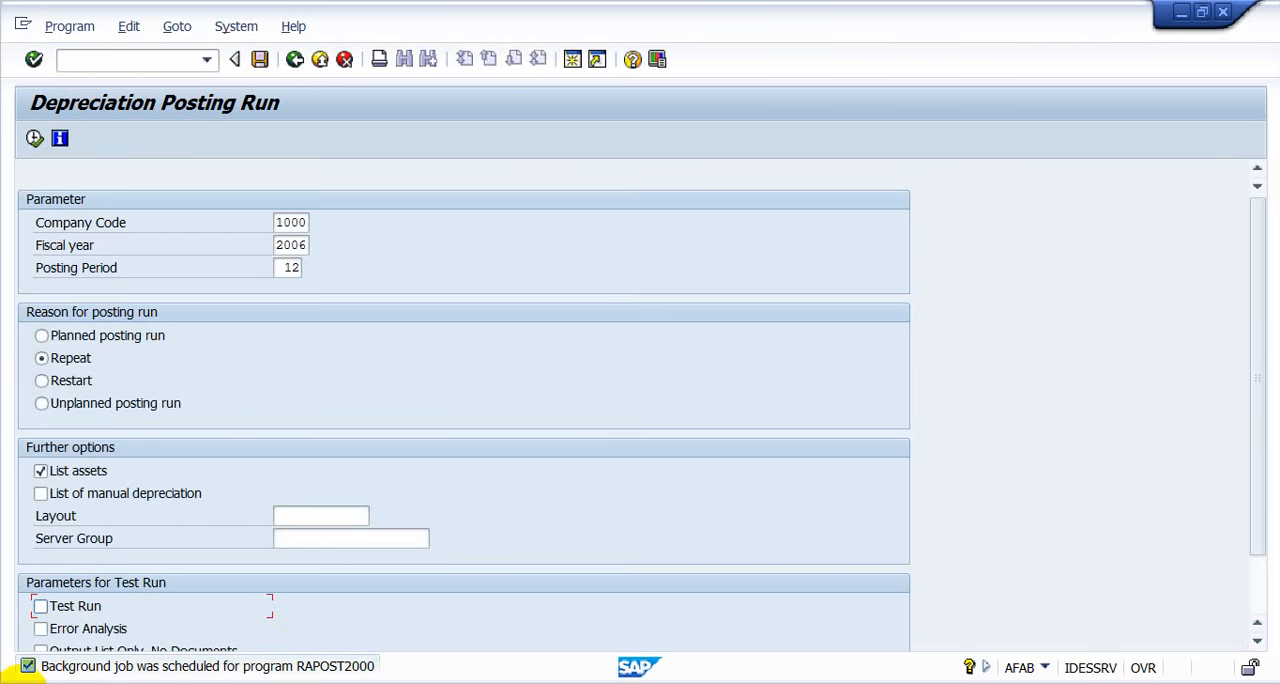
- Open the job overview with transaction SMX and go to the first job matching rapost2000
key("ctrl+/")
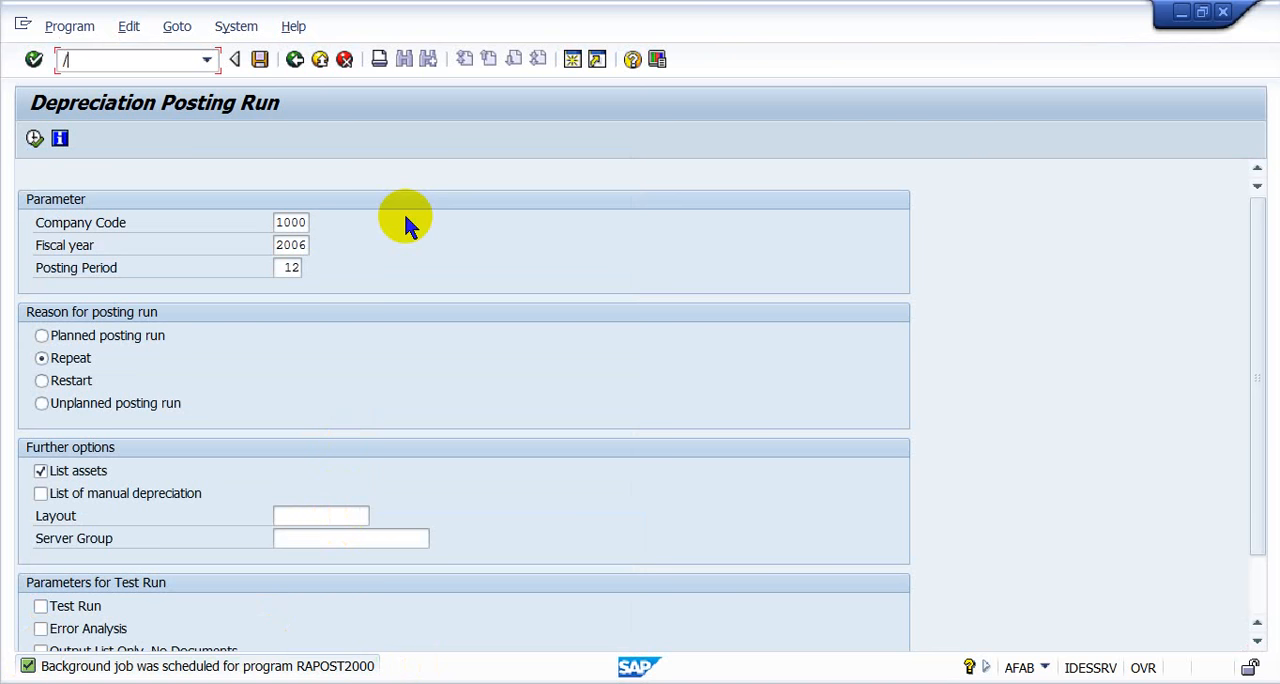
type("/nsm37")
key("Return")
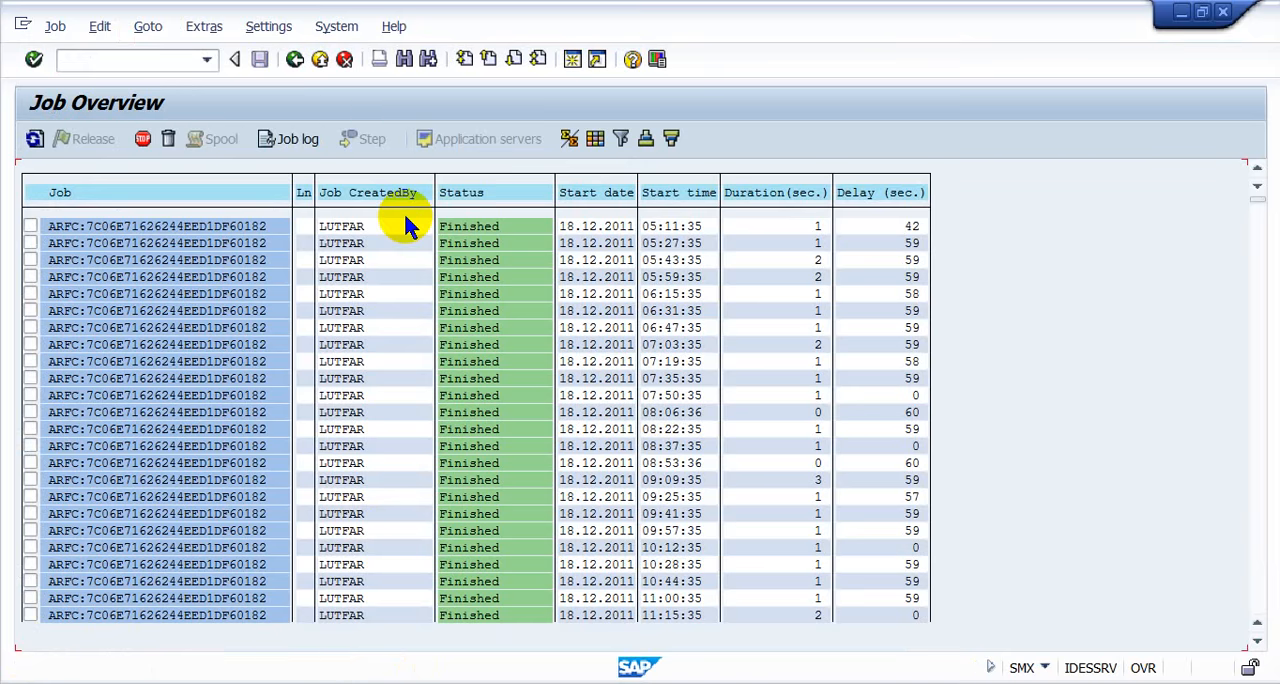
key("ctrl+f")
key("Return")
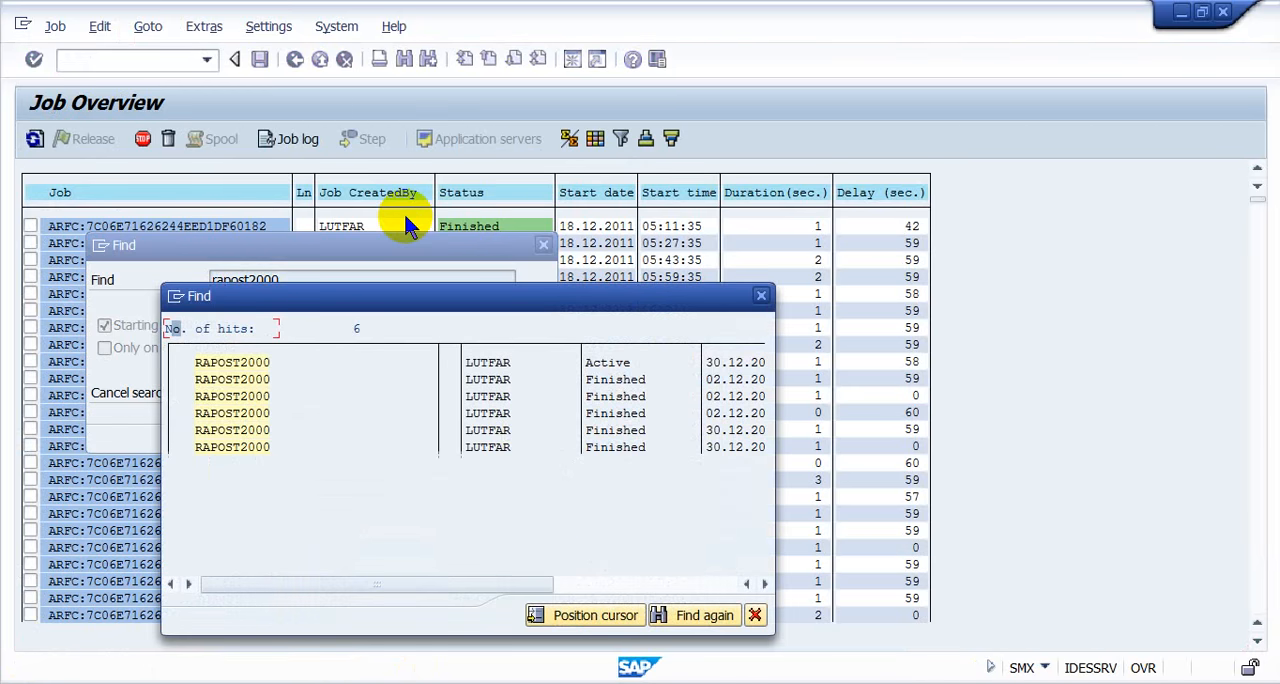
double_click(214, 364)
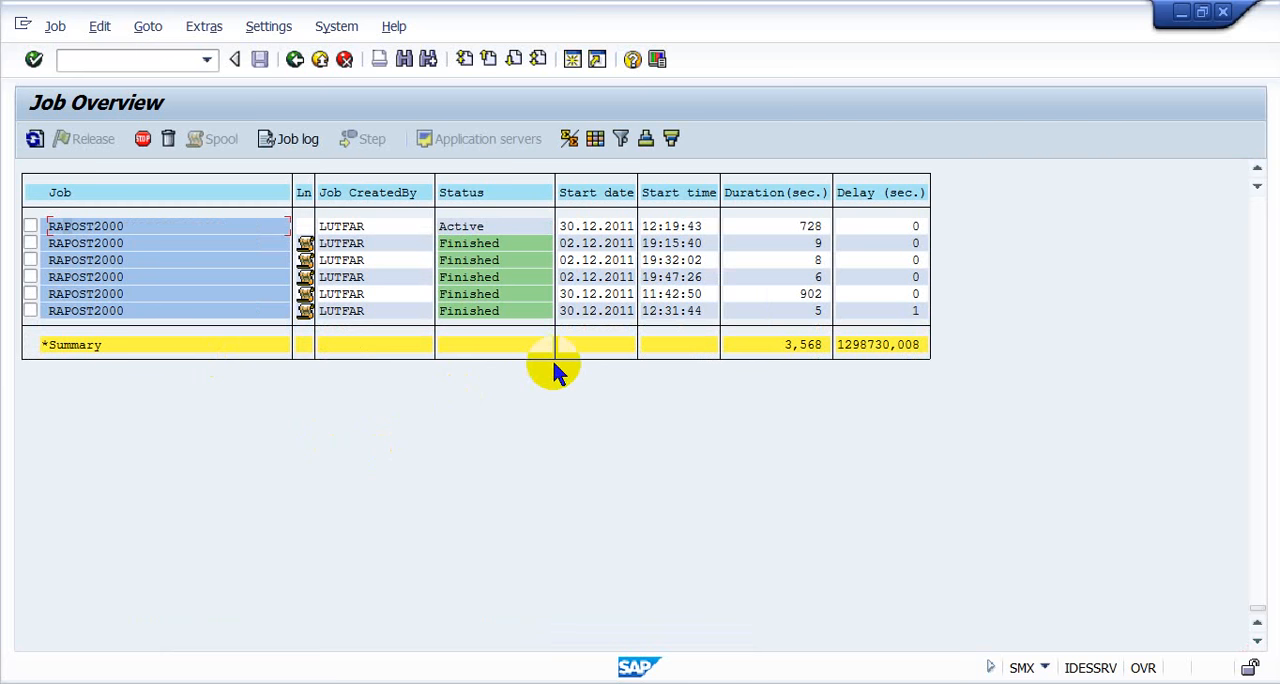
- Examine the start dates and statuses of the RAPOST2000 jobs and the jobs listed above them
left_click(597, 312)
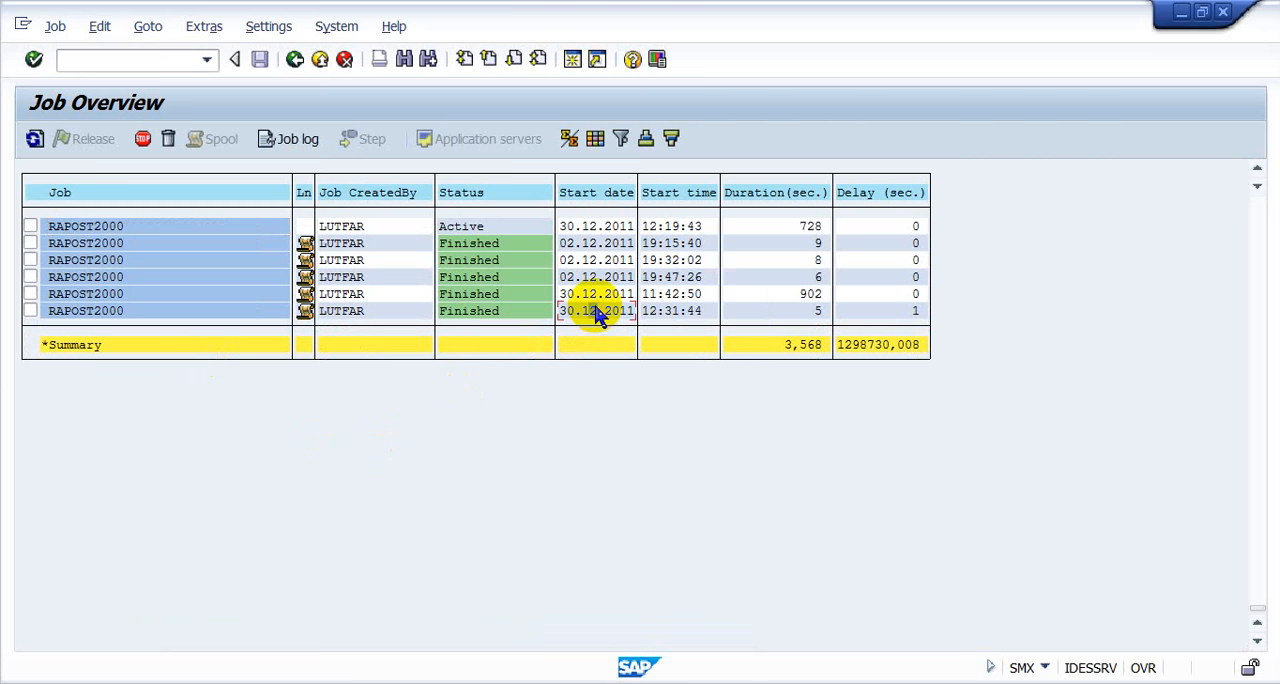
left_click(593, 226)
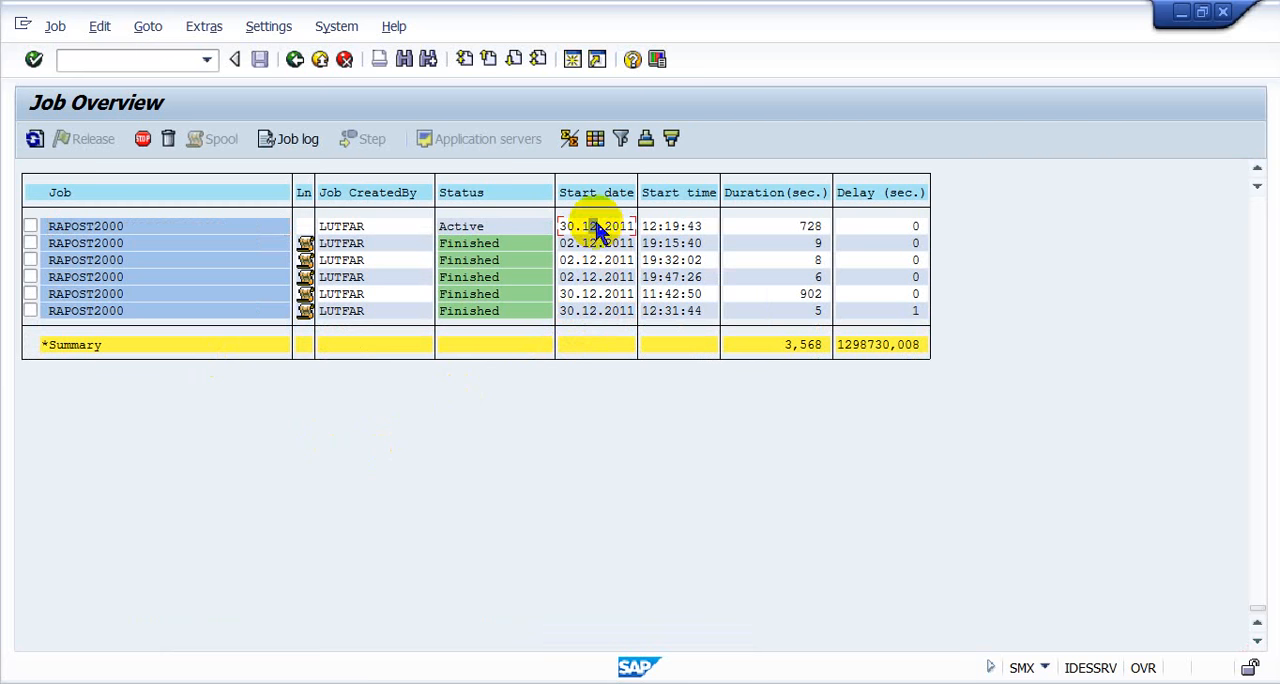
left_click(1257, 168)
left_click(1257, 168)
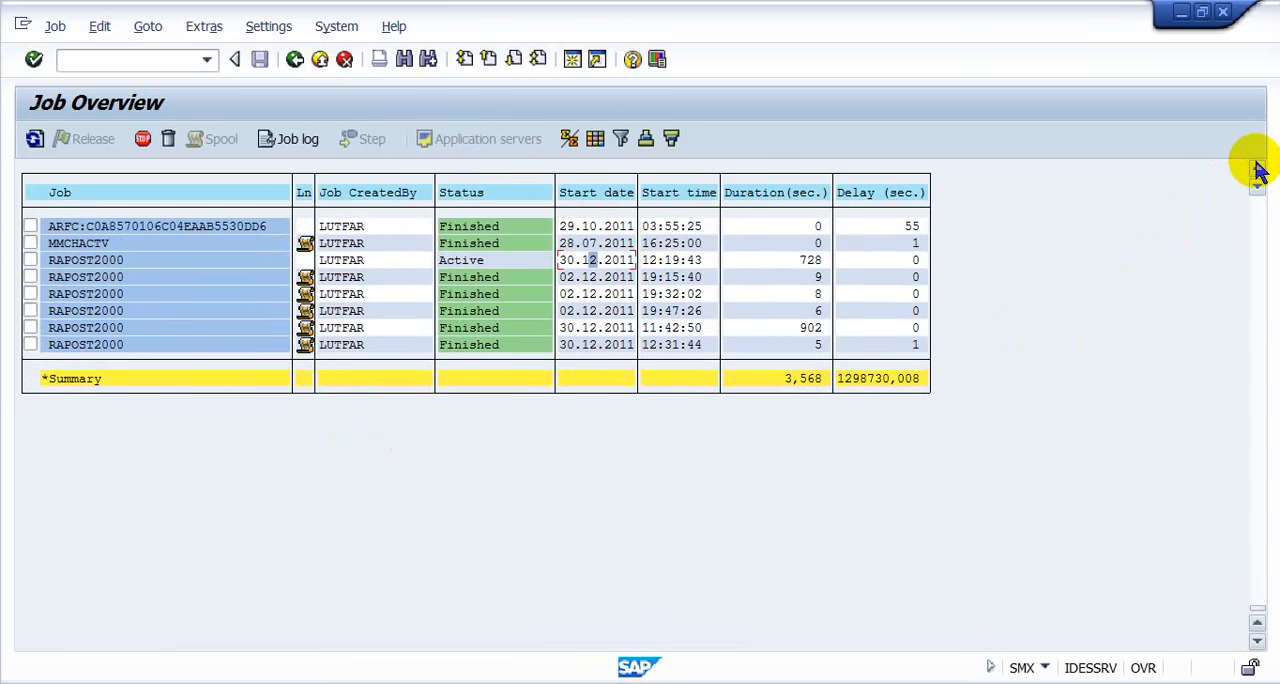
left_click(1257, 168)
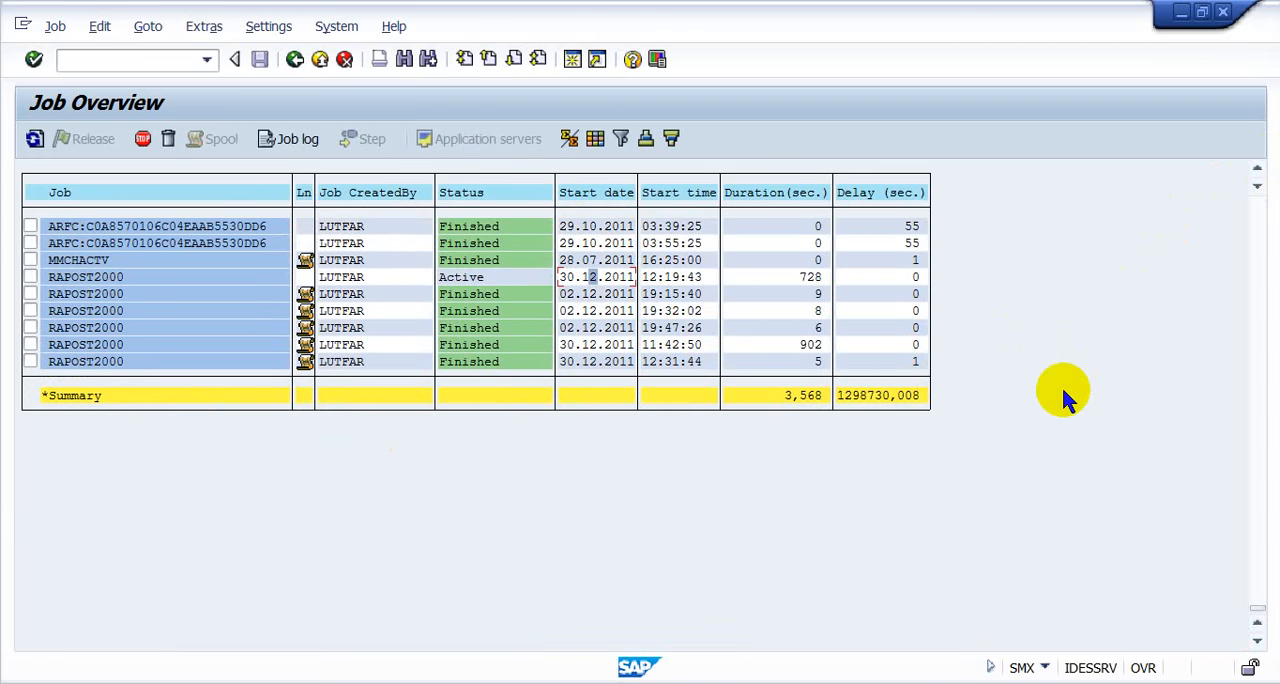
left_click(1257, 170)
left_click(1257, 170)
left_click(1257, 172)
left_click(1257, 172)
left_click(1257, 172)
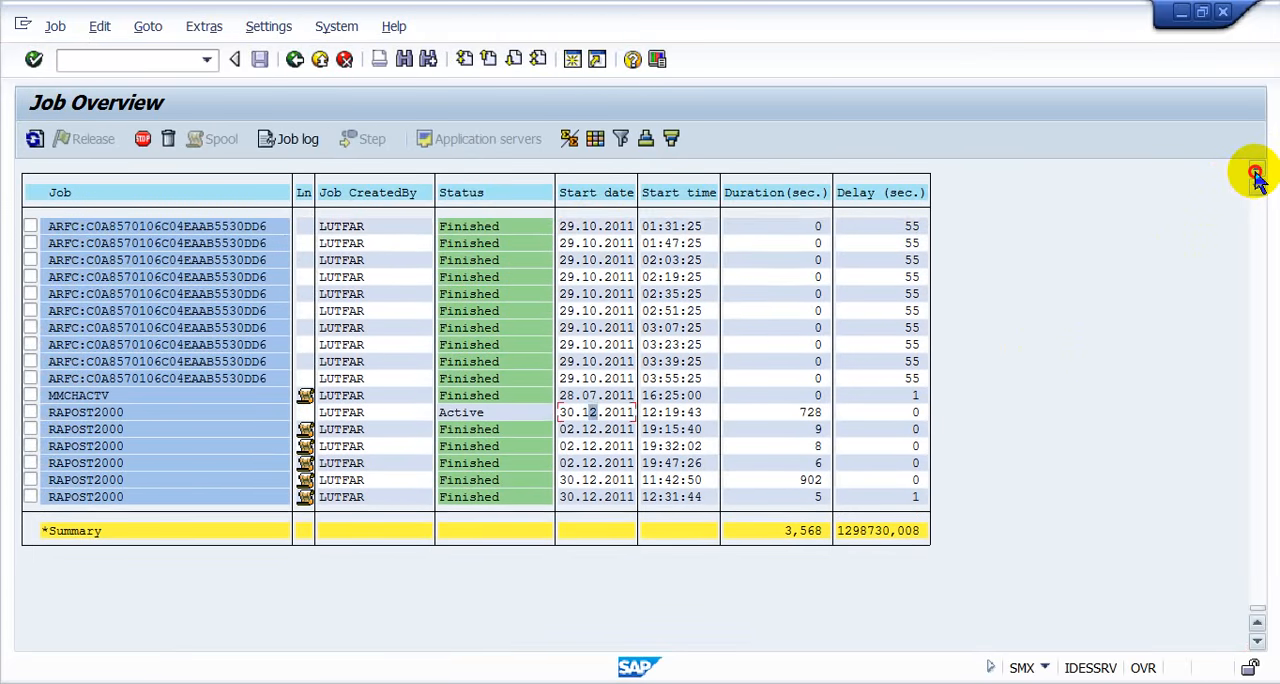
left_click(1257, 172)
left_click(1257, 172)
left_click(1257, 172)
left_click(1257, 172)
left_click(1257, 172)
left_click(1257, 172)
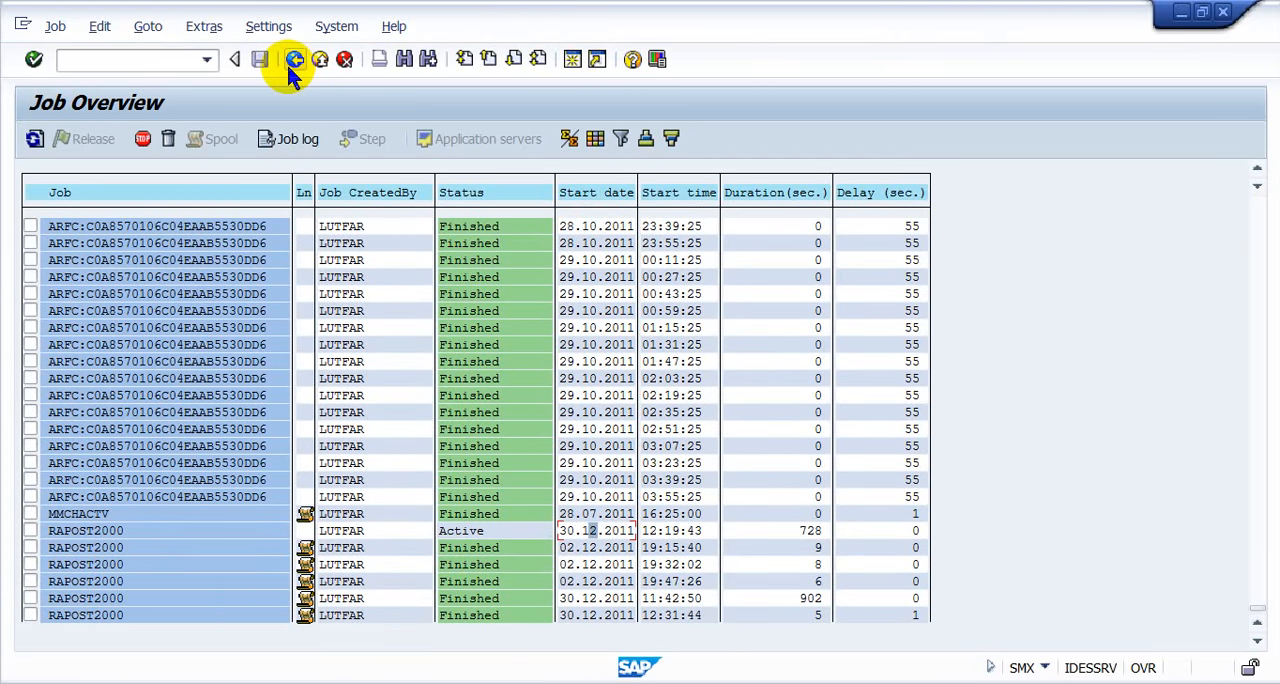
- Reopen the job overview to refresh it and locate the active rapost2000 job again
left_click(290, 61)
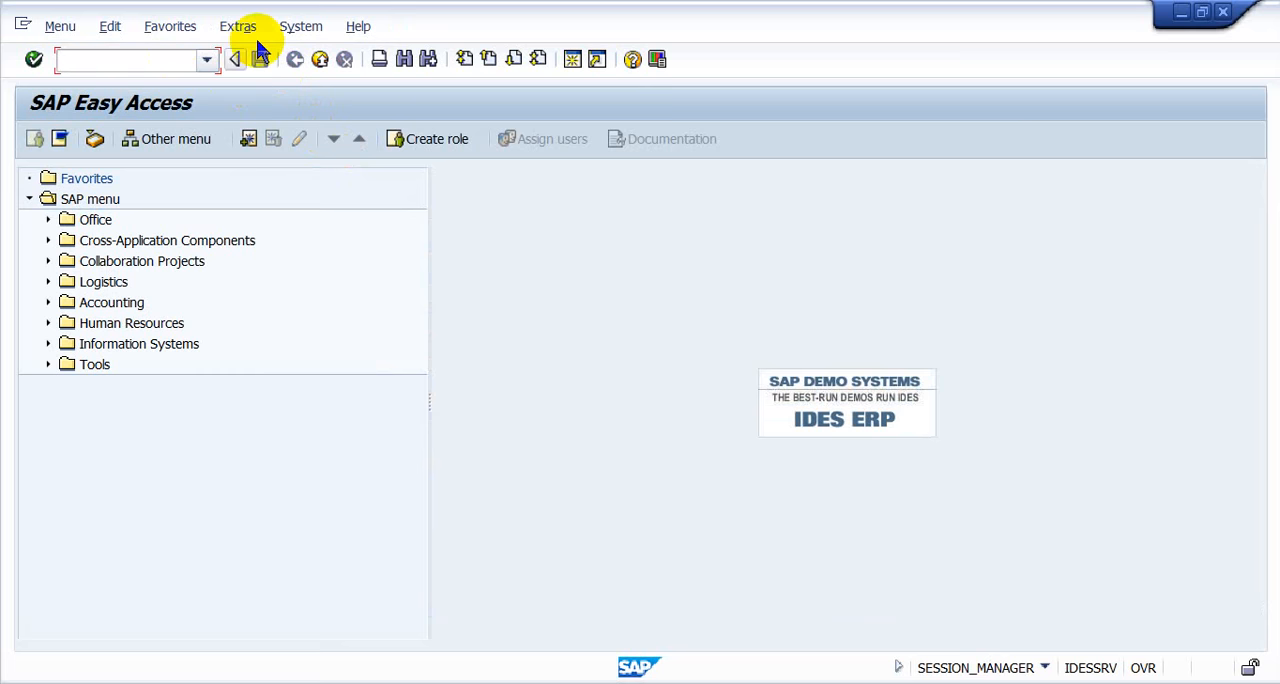
left_click(300, 26)
left_click(411, 274)
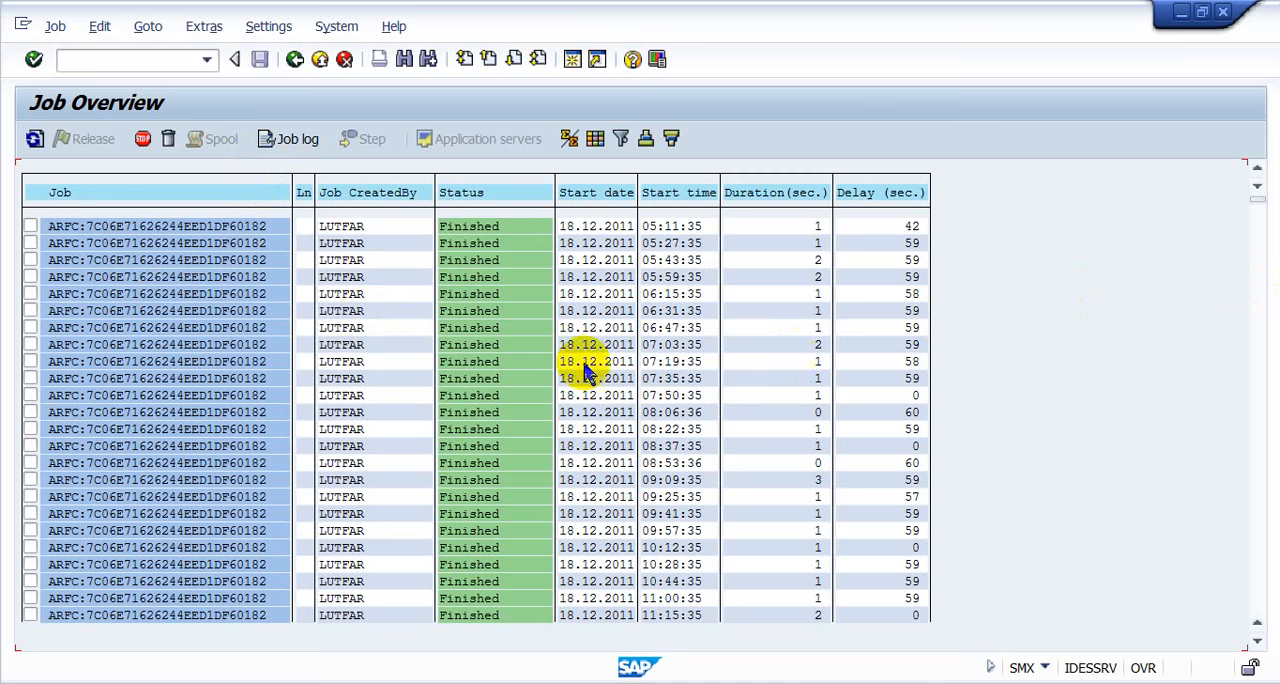
left_click(338, 397)
key("ctrl+f")
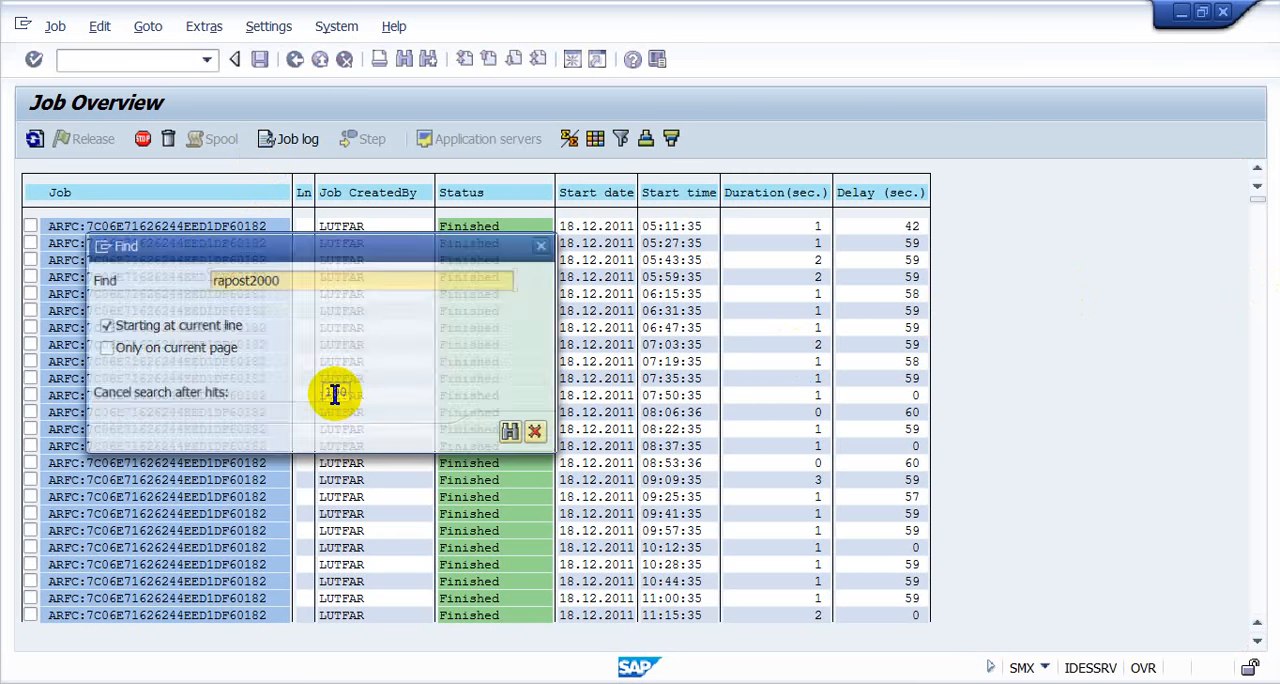
key("Return")
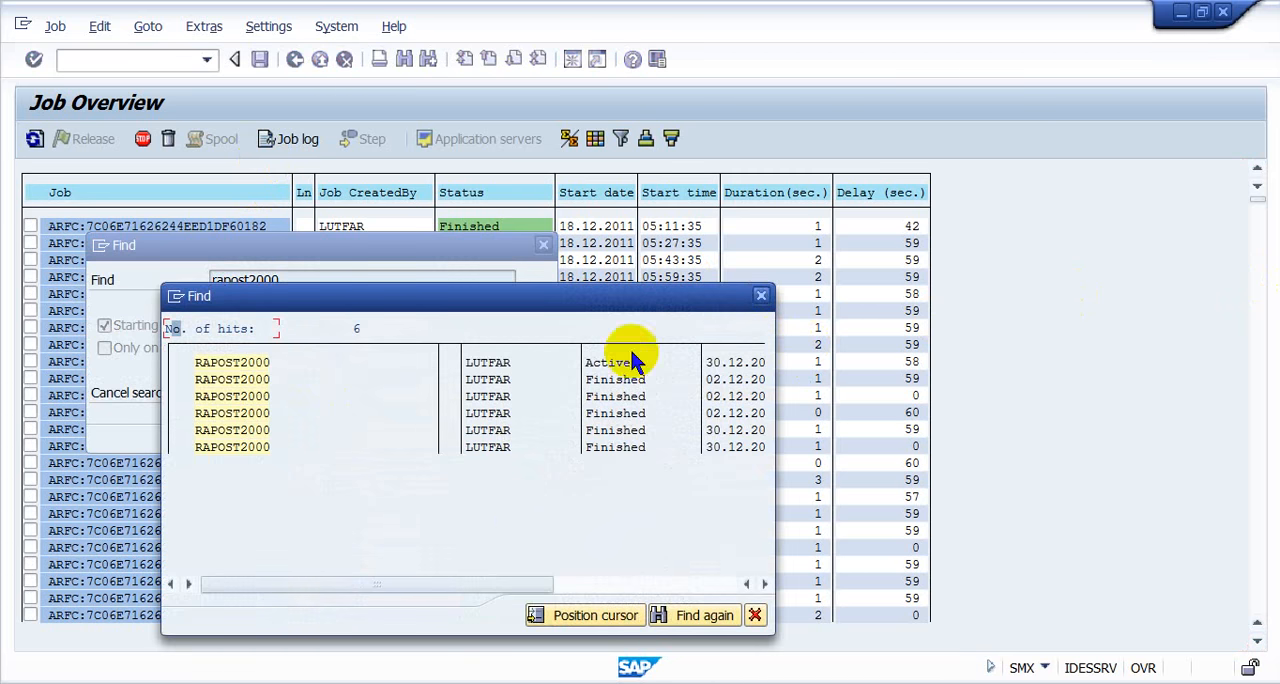
double_click(470, 364)
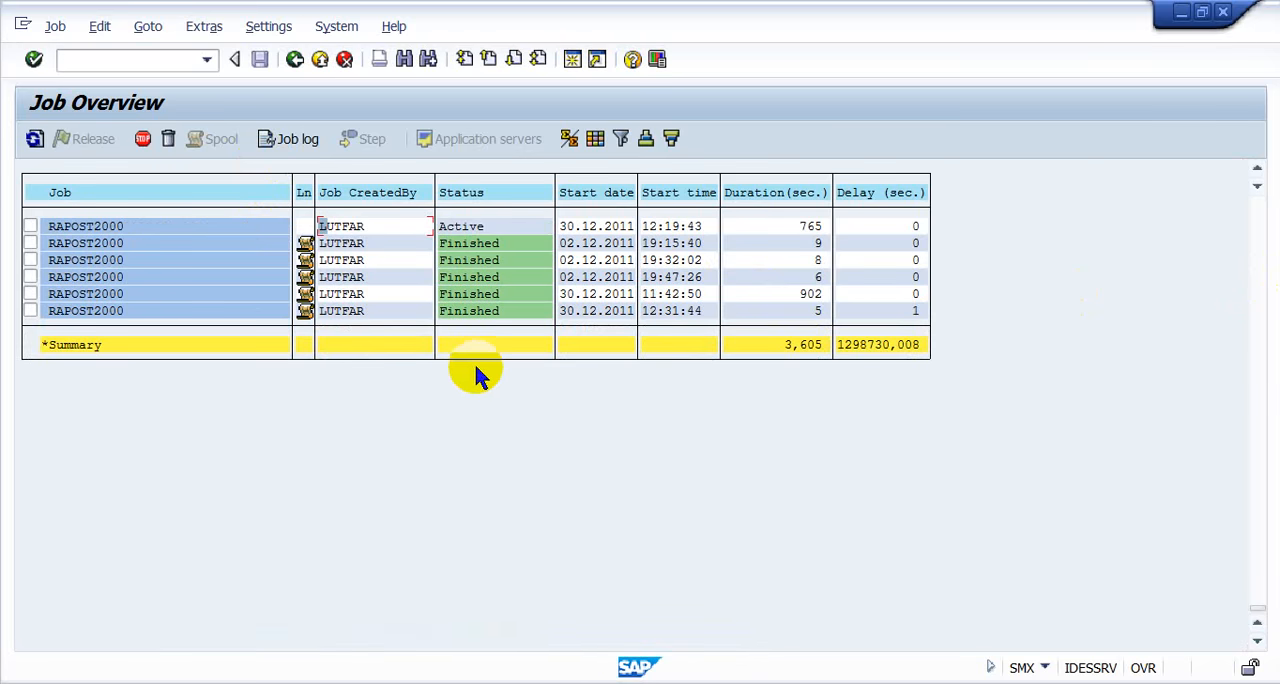
- Inspect the job log of the finished RAPOST2000 job started 02.12.2011 at 19:15:40, including its spool request entry
left_click(596, 229)
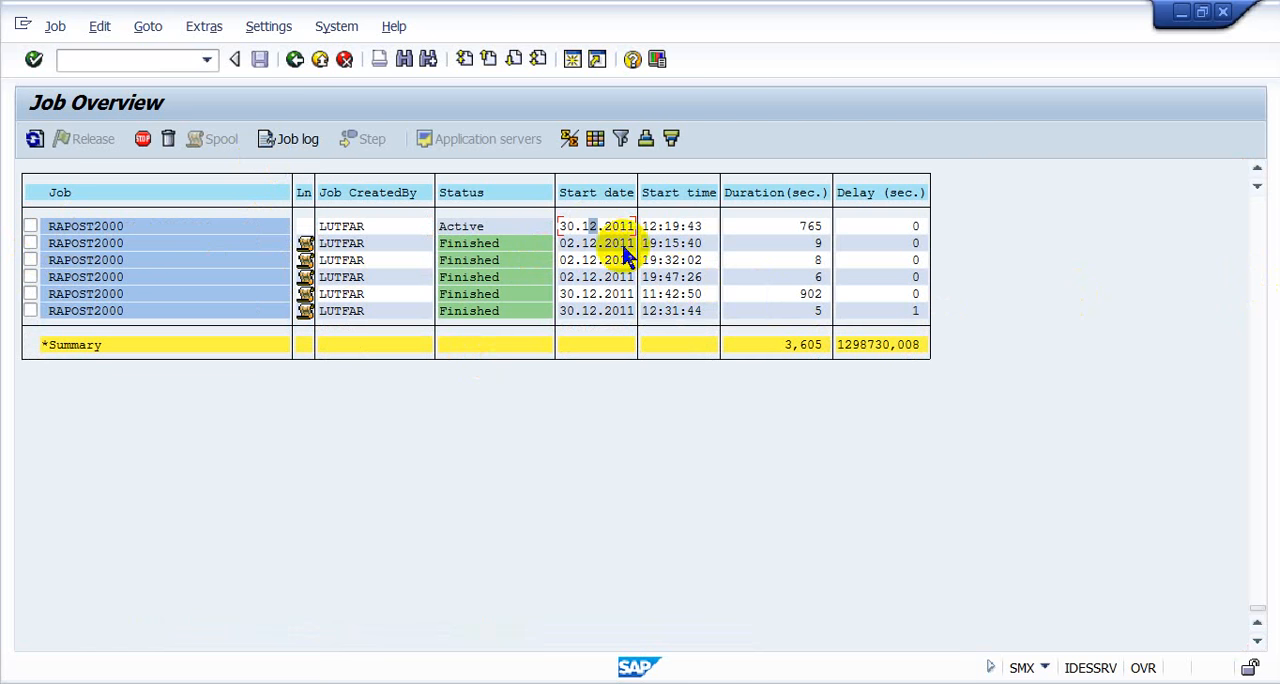
left_click(687, 246)
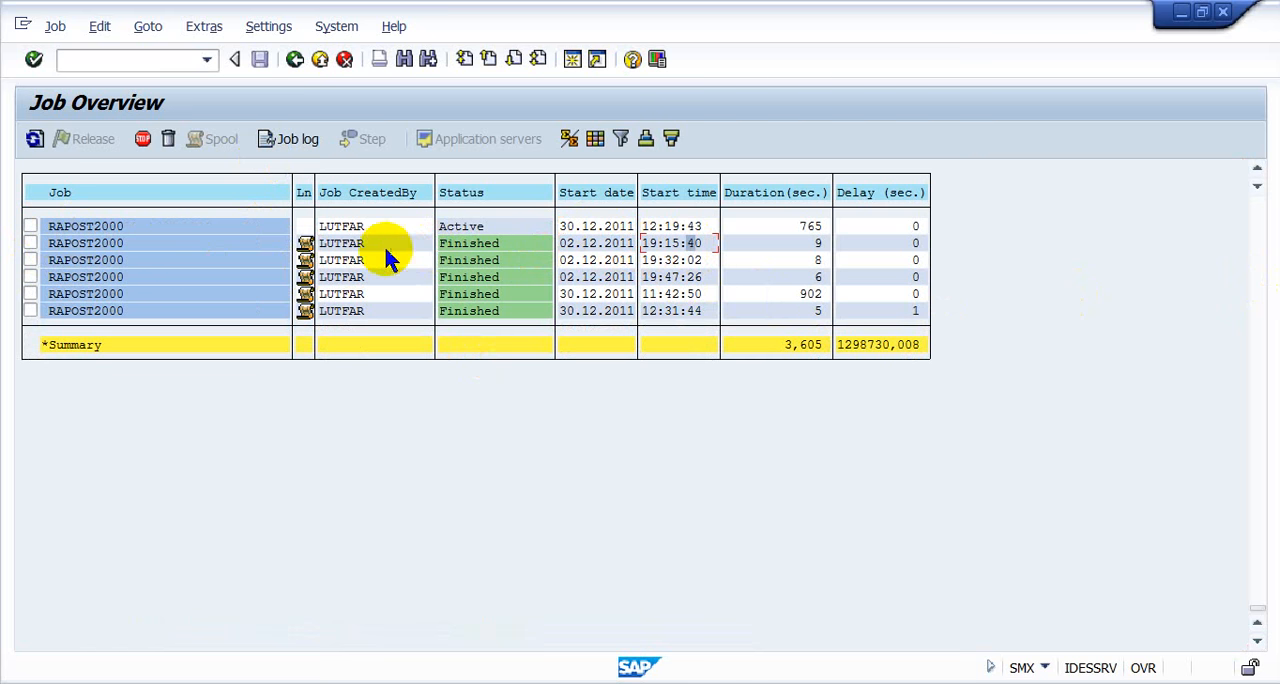
left_click(33, 244)
left_click(292, 139)
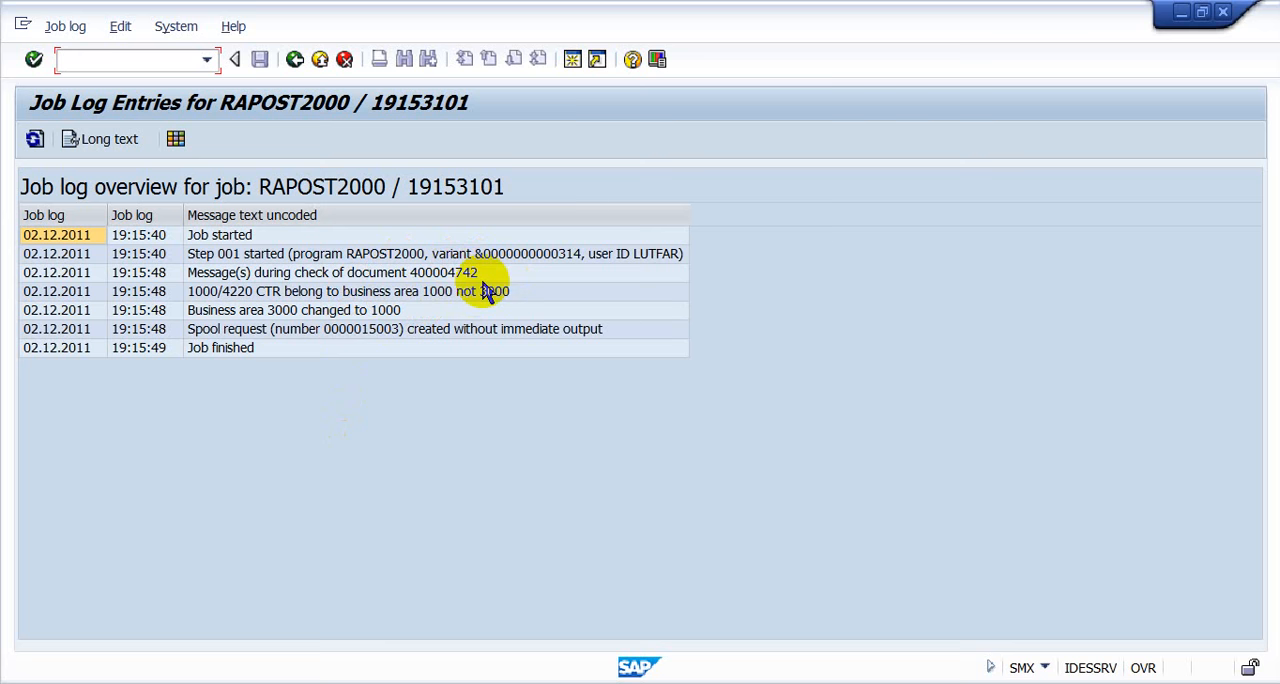
left_click(365, 331)
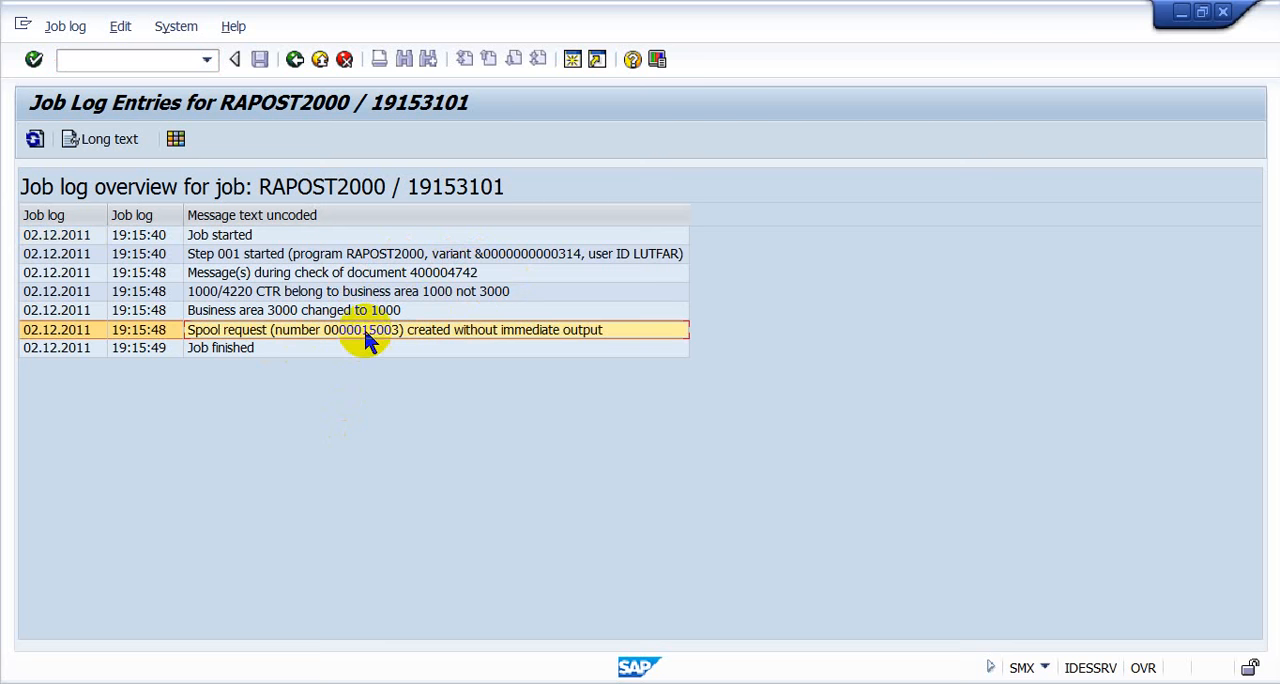
left_click(295, 60)
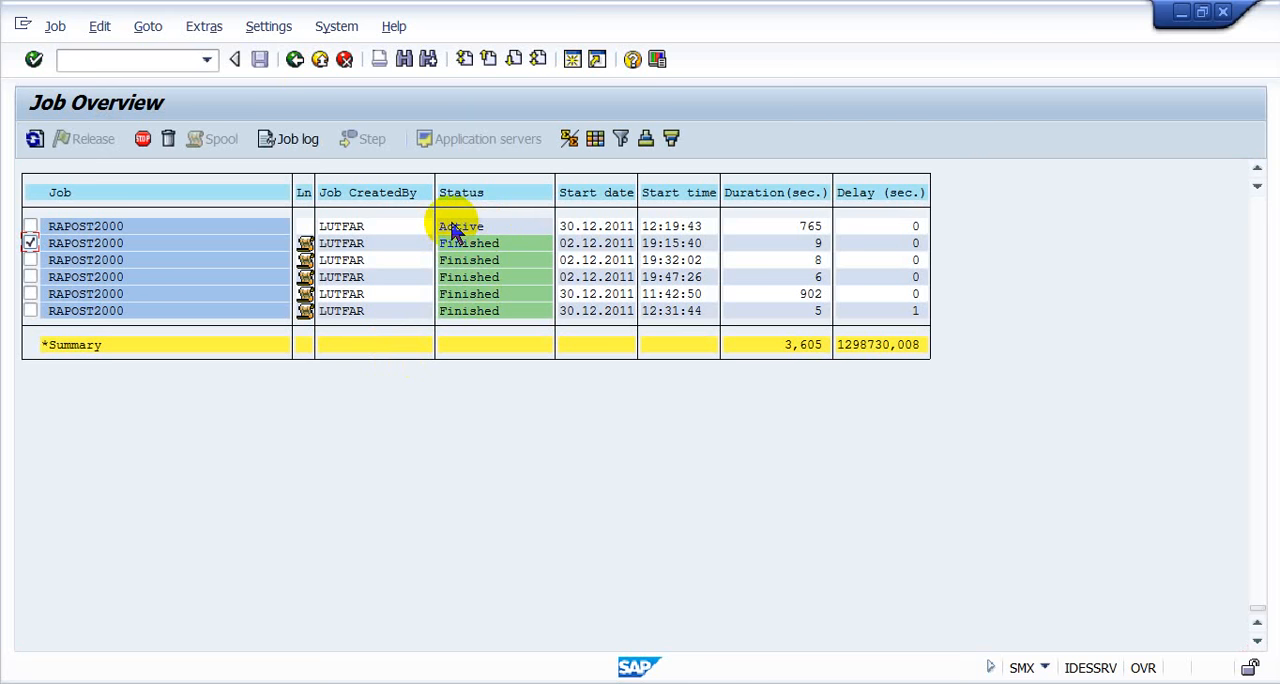
left_click(304, 242)
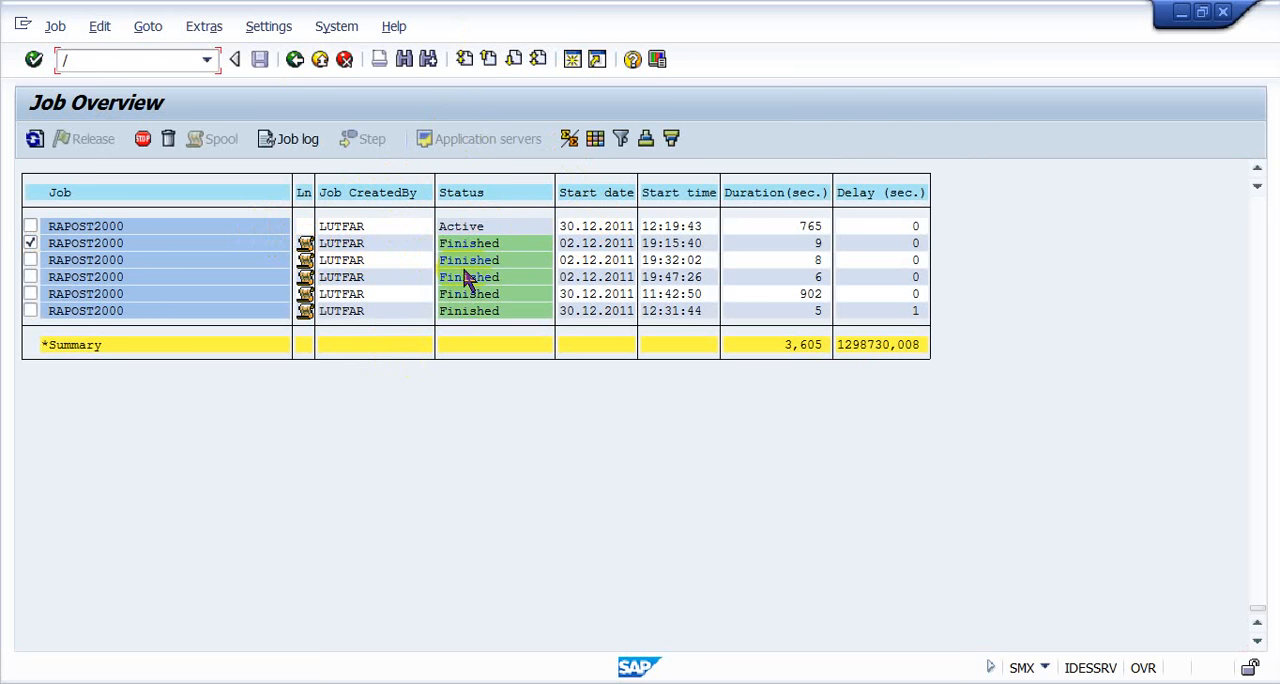
- Run the asset history sheet (AR02) for company code C020 with Depreciation posted enabled, and run it again for company code 1000
type("nar02")
key("Return")
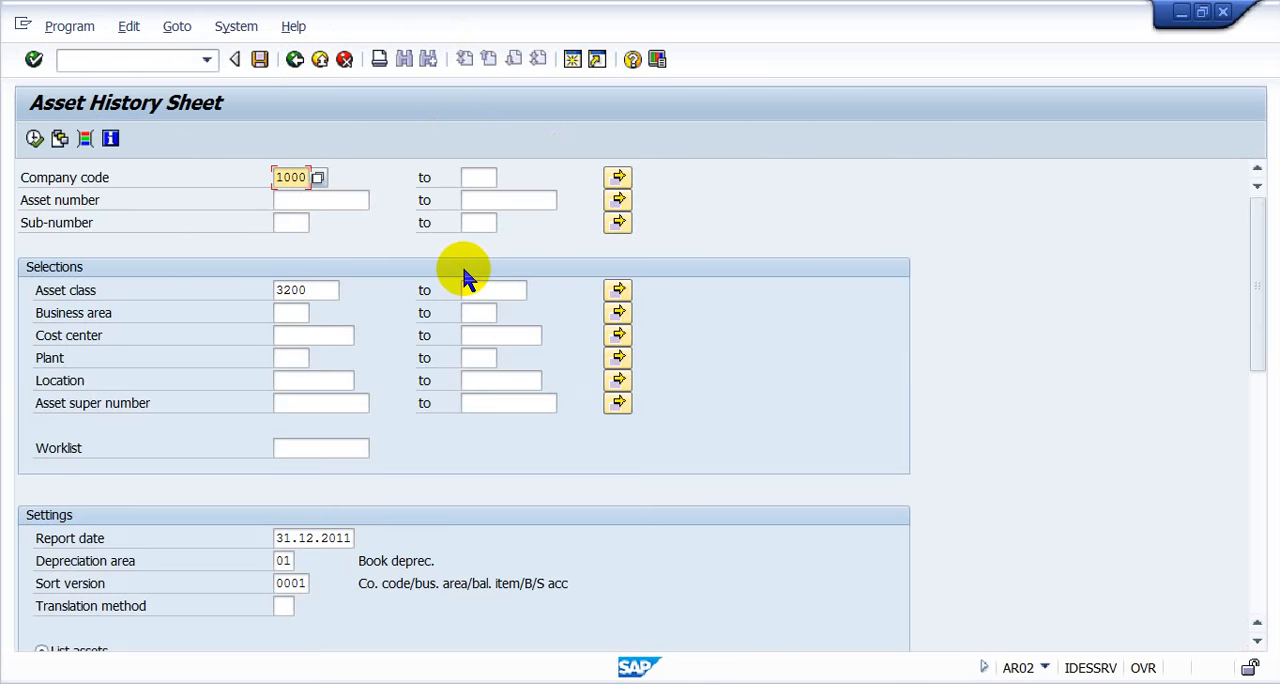
type("c020")
left_click_drag(1257, 300, 1257, 514)
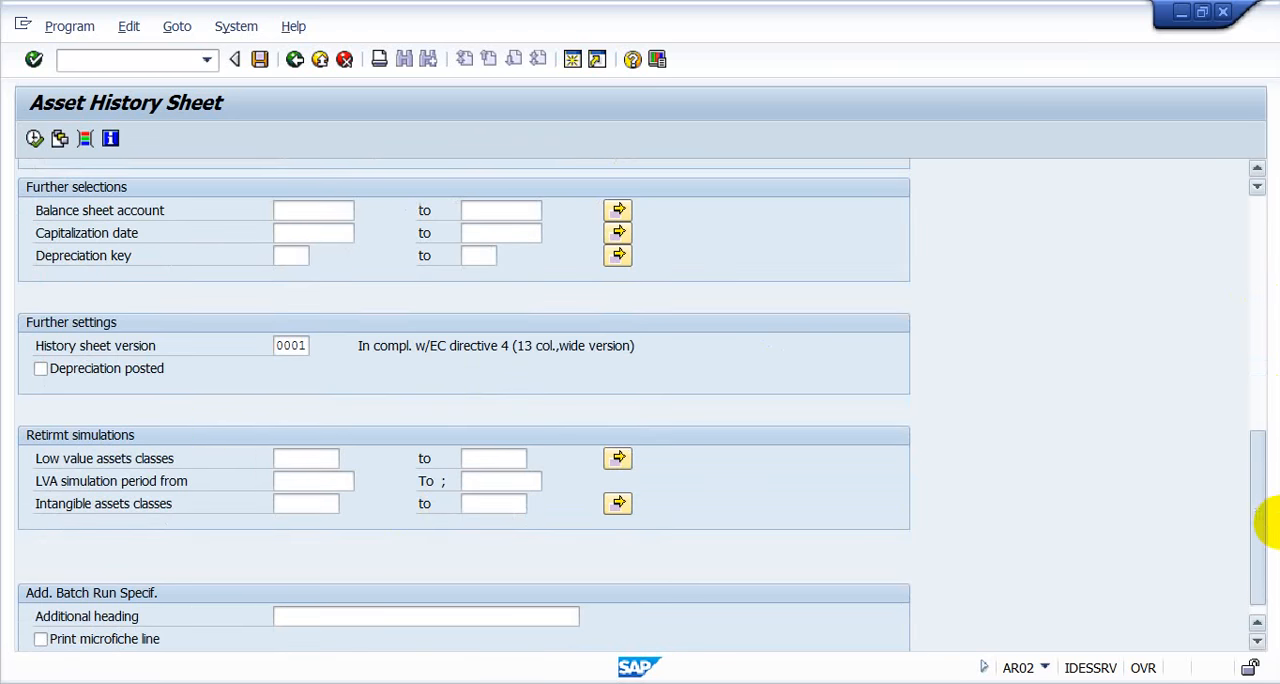
left_click(145, 369)
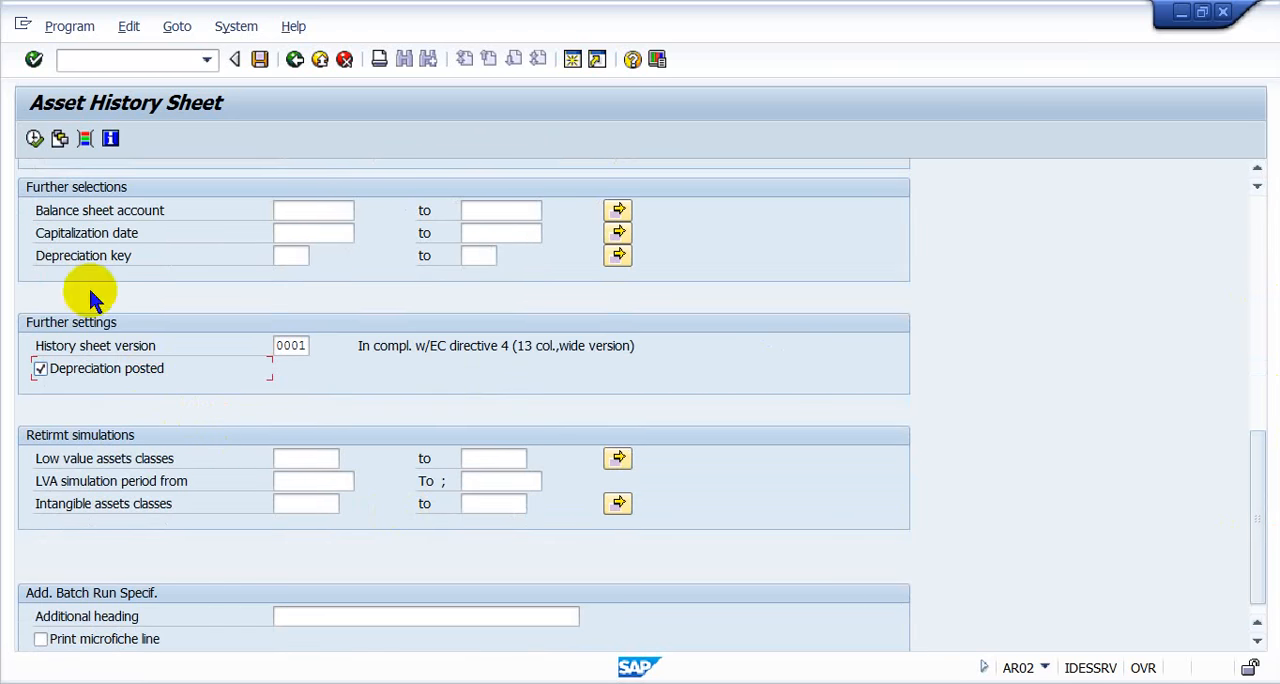
left_click(34, 138)
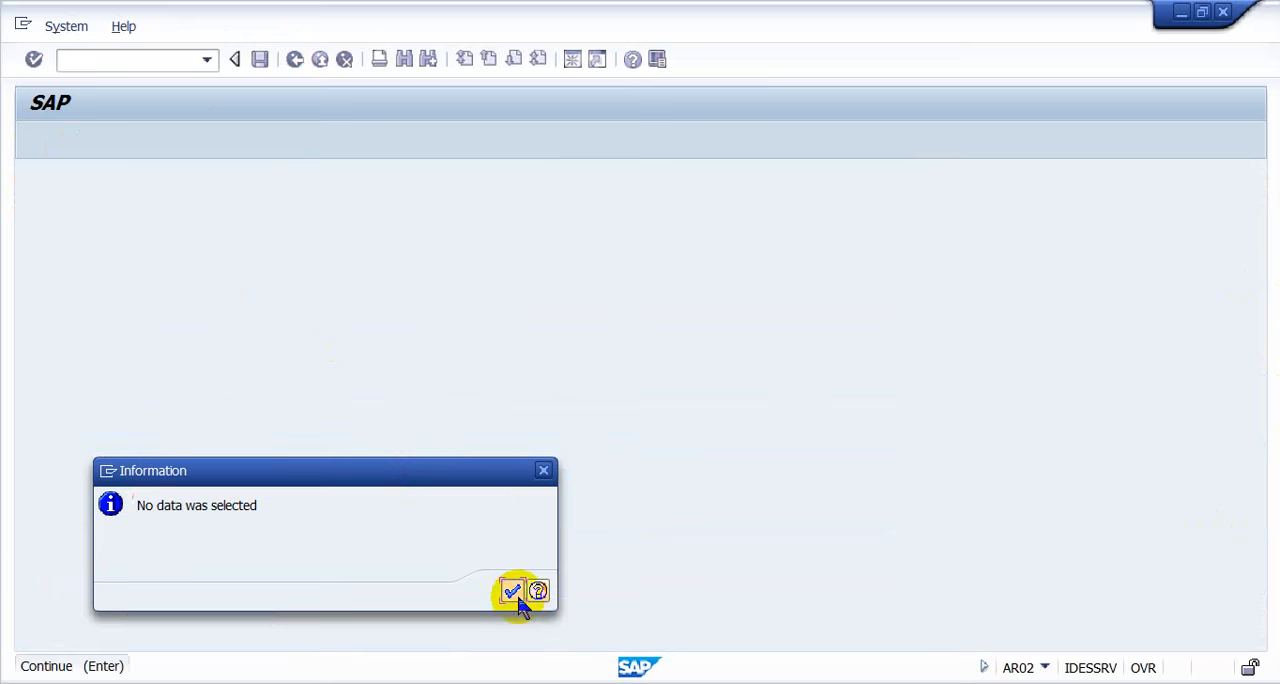
left_click(512, 592)
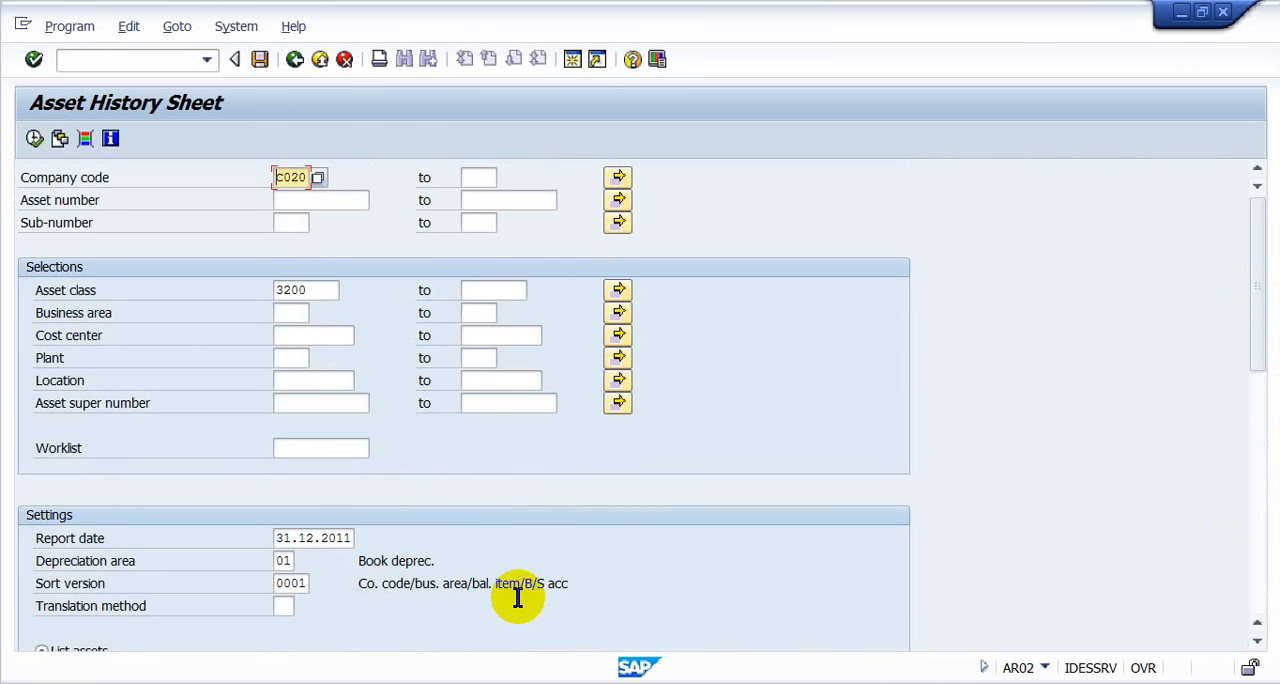
type("1000")
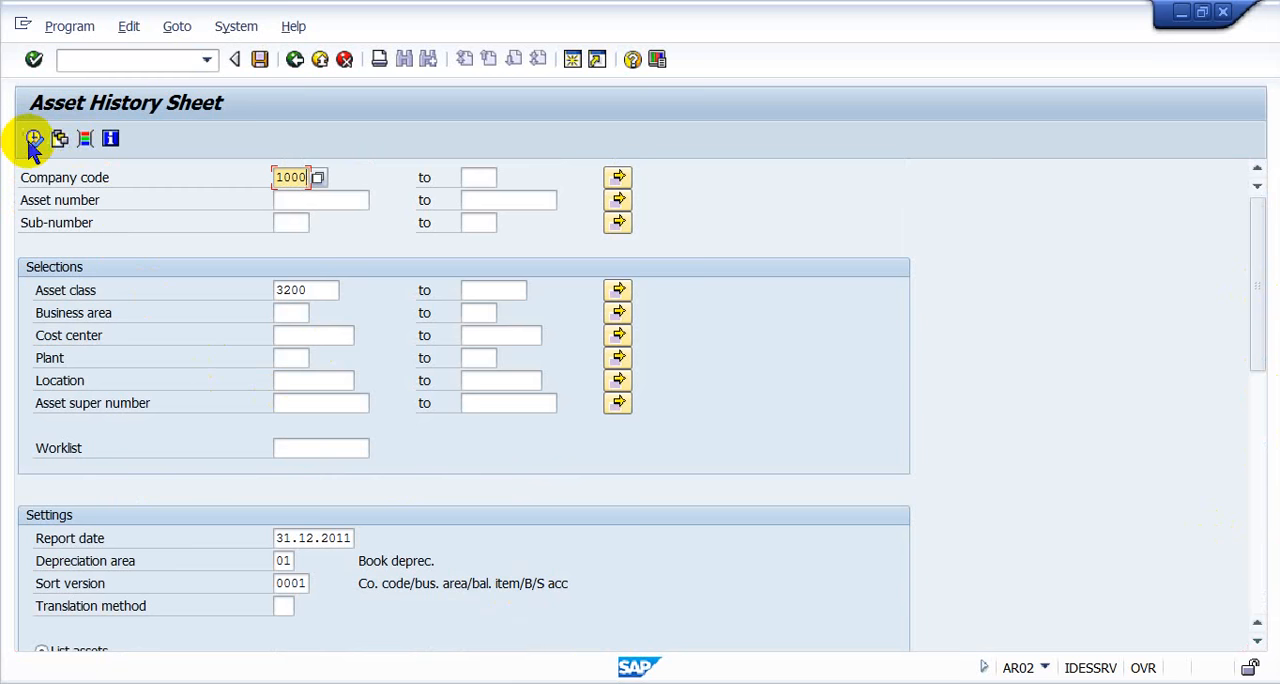
left_click(33, 138)
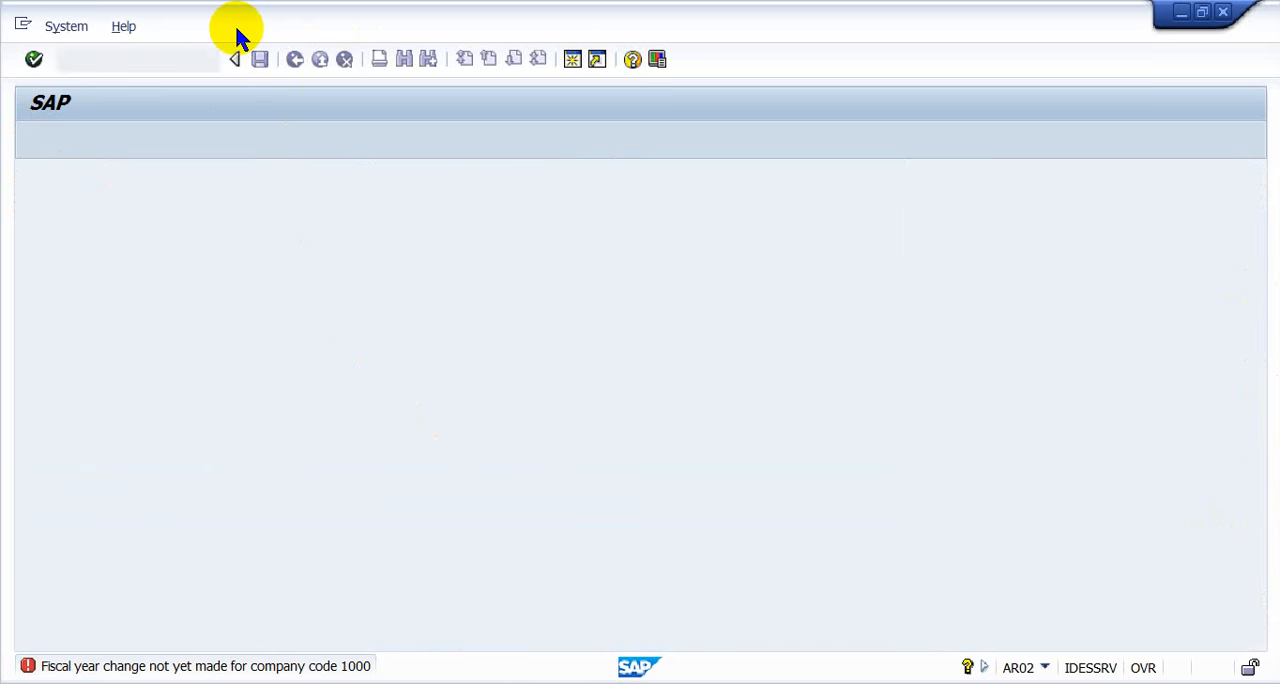
- Open the Asset Explorer with transaction AW01N and display asset 3411 subnumber 1 for fiscal year 2006
type("/n")
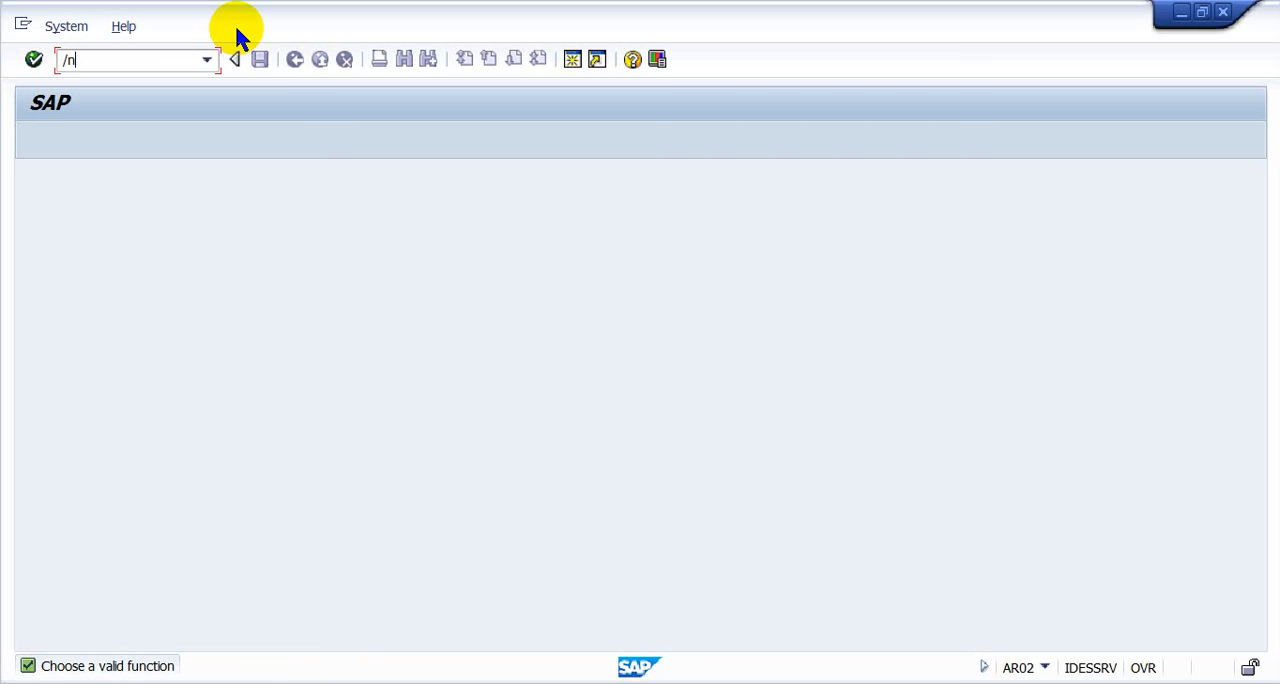
type("aw01n")
key("Return")
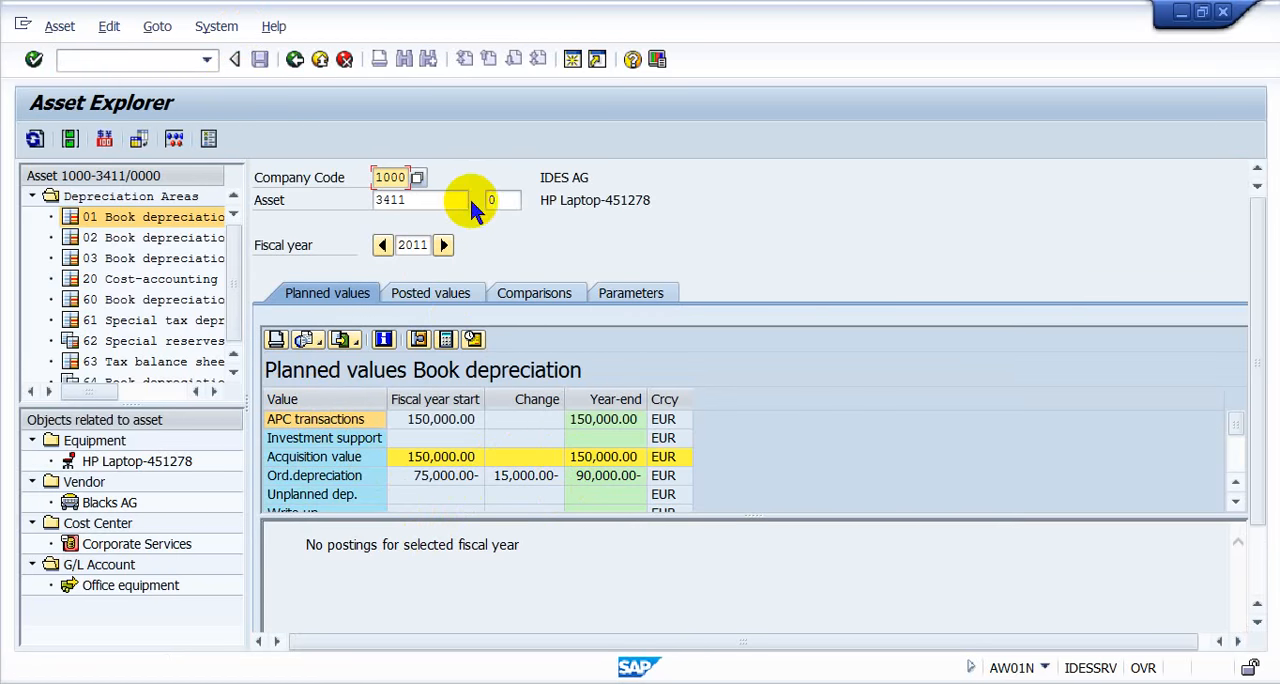
left_click(497, 200)
key("Return")
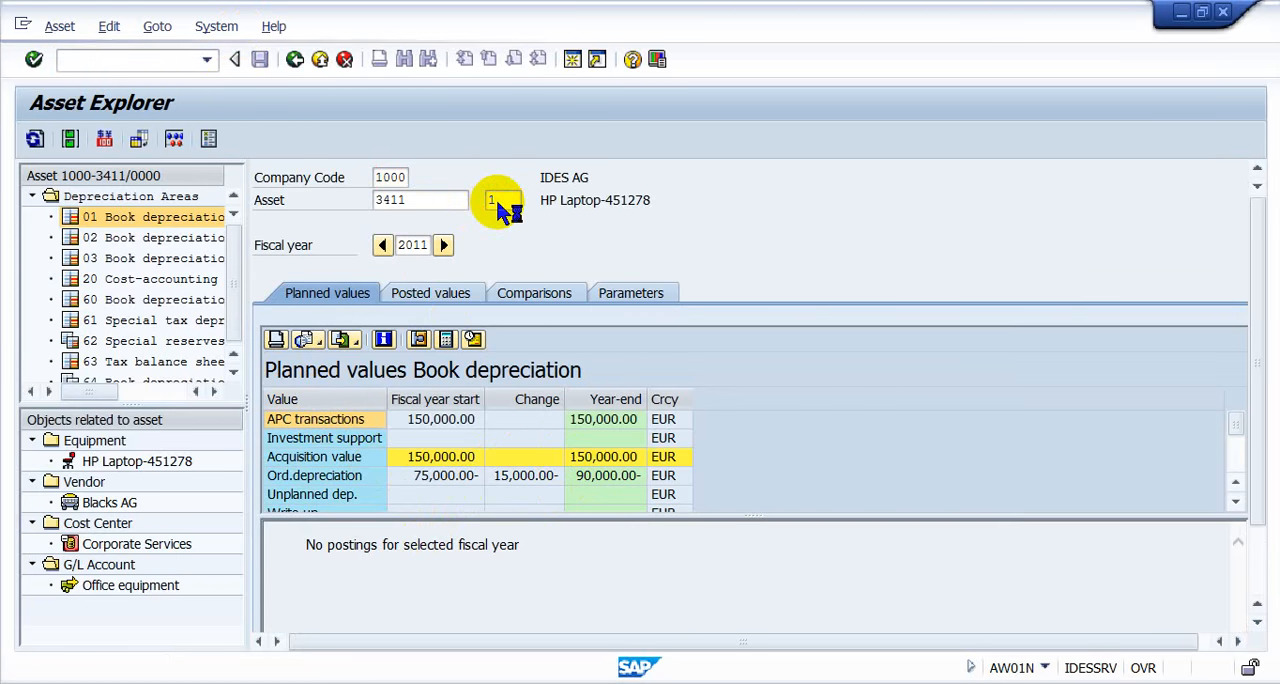
left_click(418, 246)
type("06")
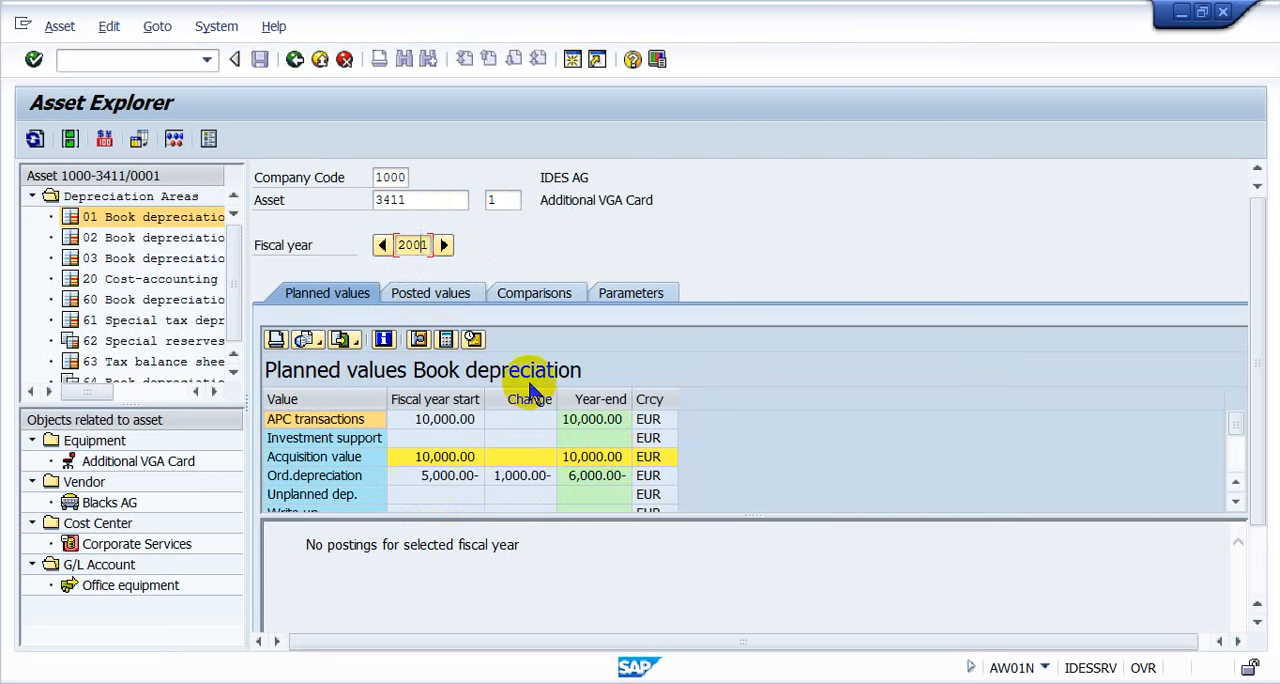
key("Return")
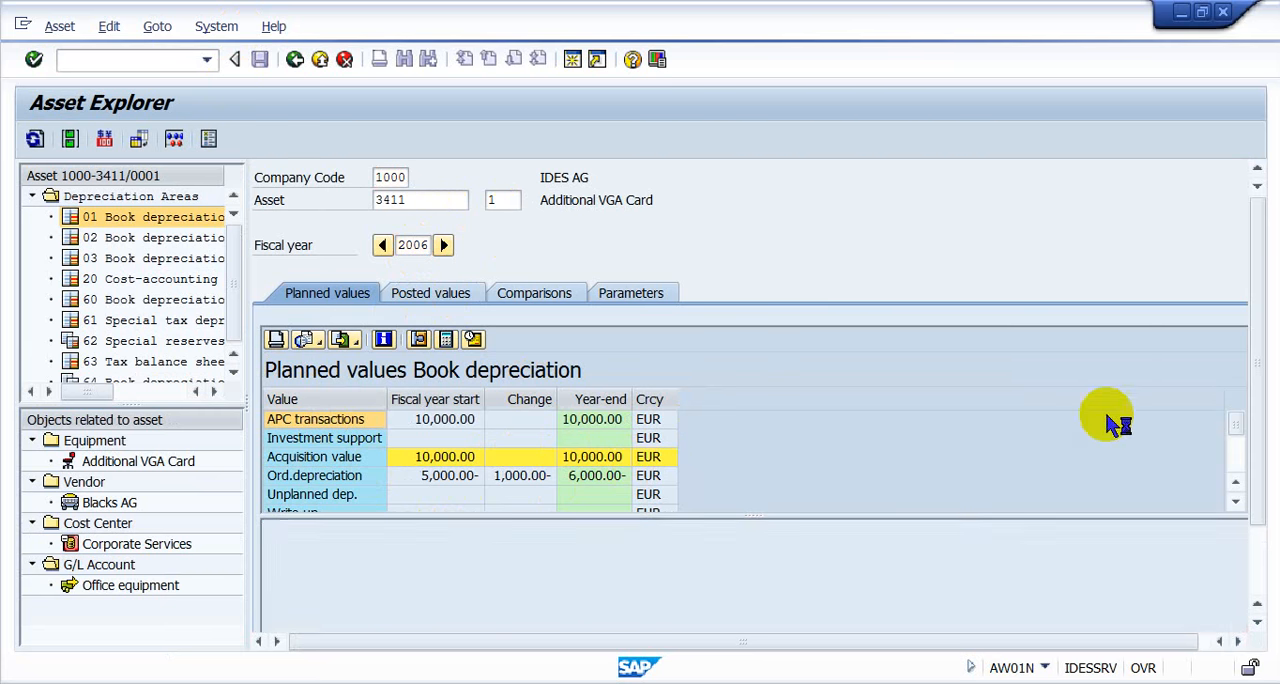
- Review the asset's acquisition transaction in the planned values and its period 12 ordinary depreciation in the posted values
left_click(1262, 440)
left_click(1262, 440)
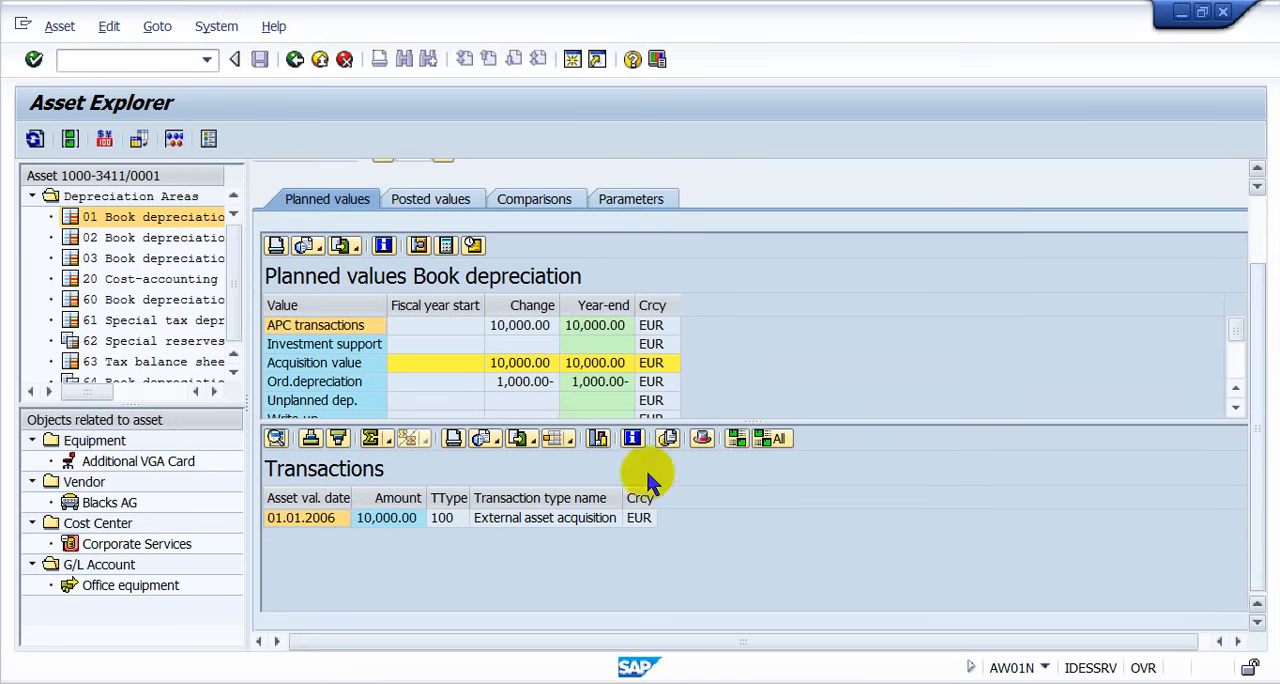
left_click(308, 519)
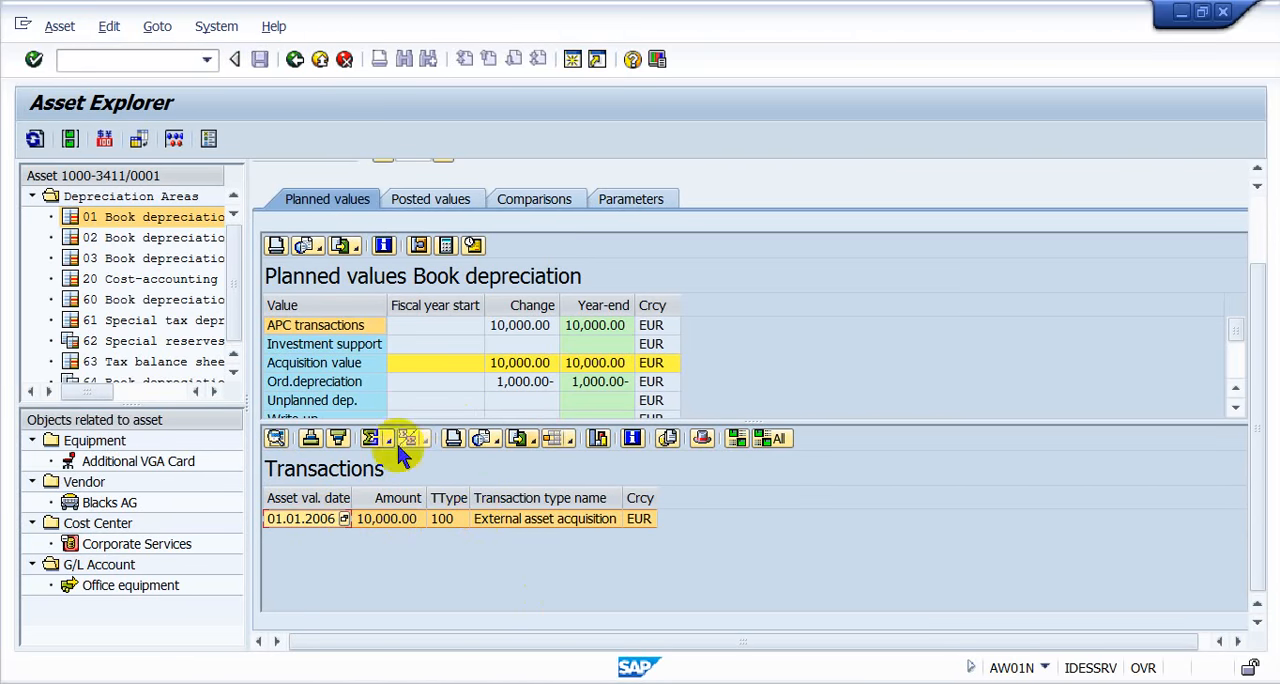
left_click(430, 197)
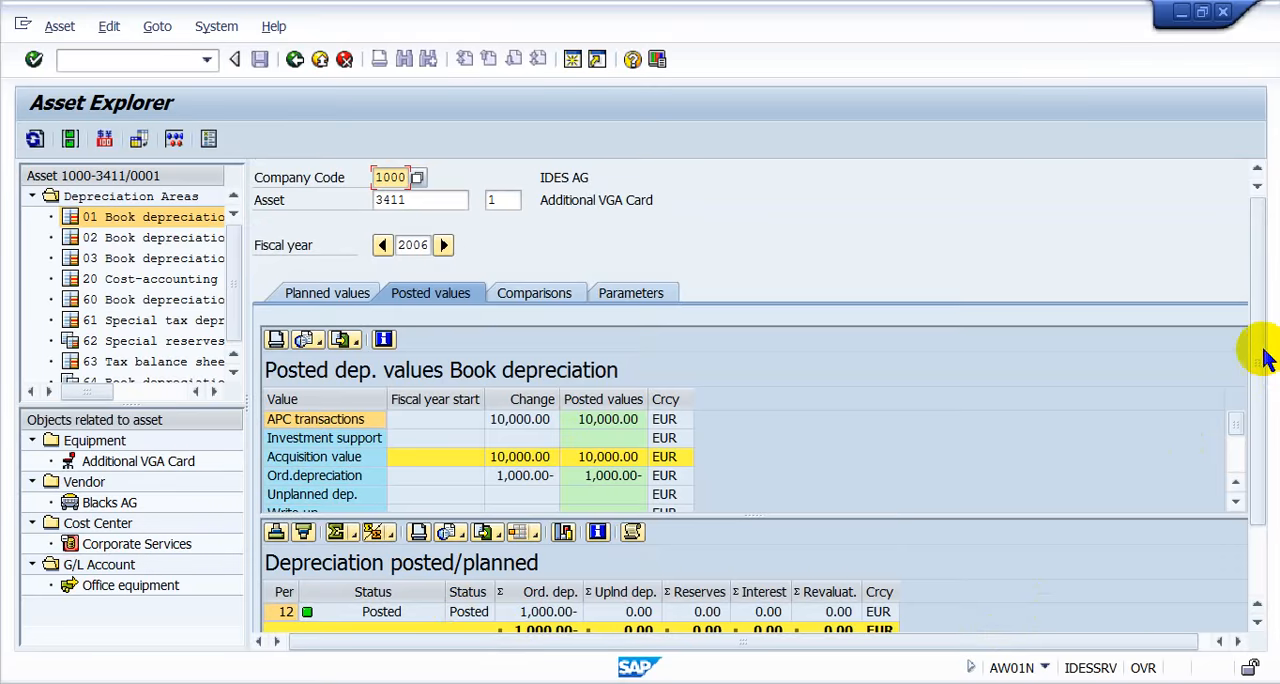
left_click(1262, 449)
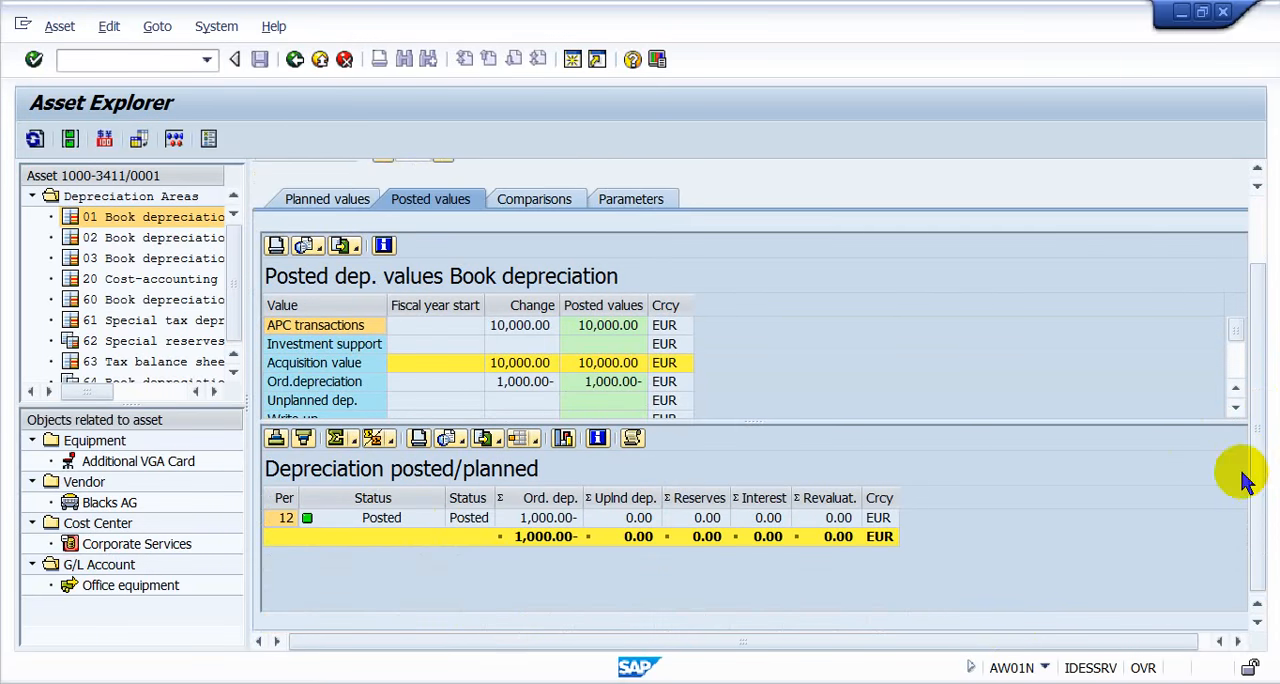
left_click(368, 522)
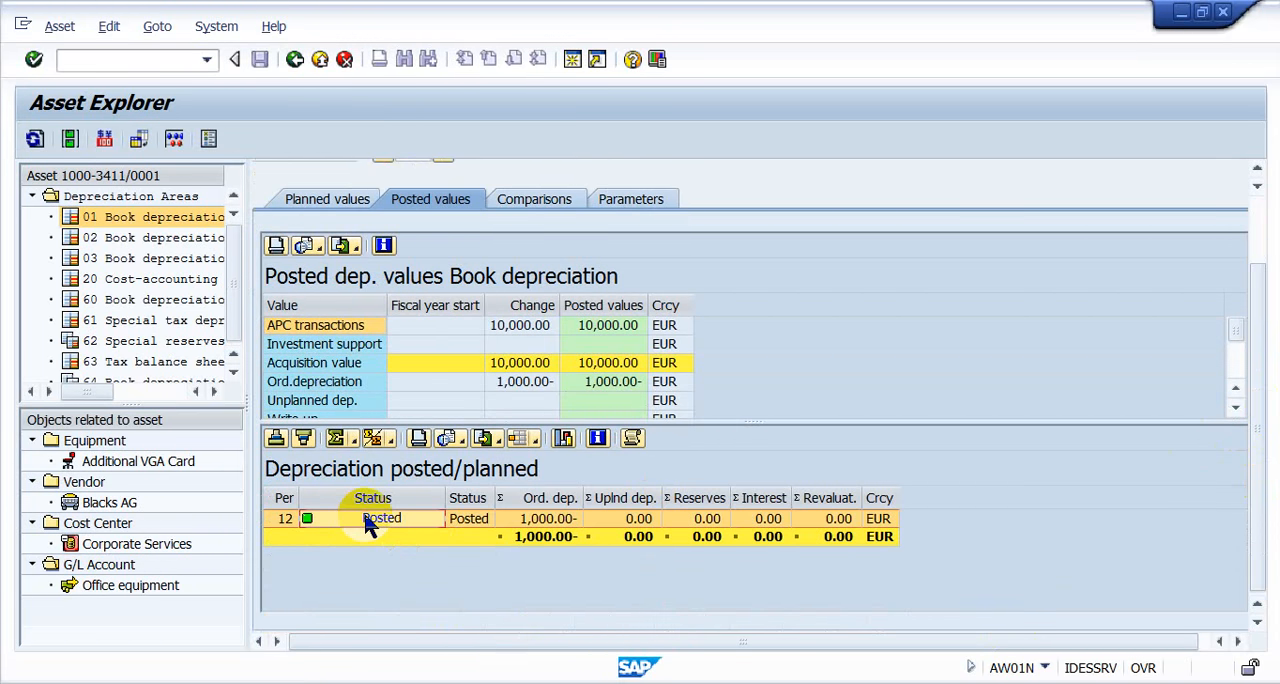
left_click(529, 383)
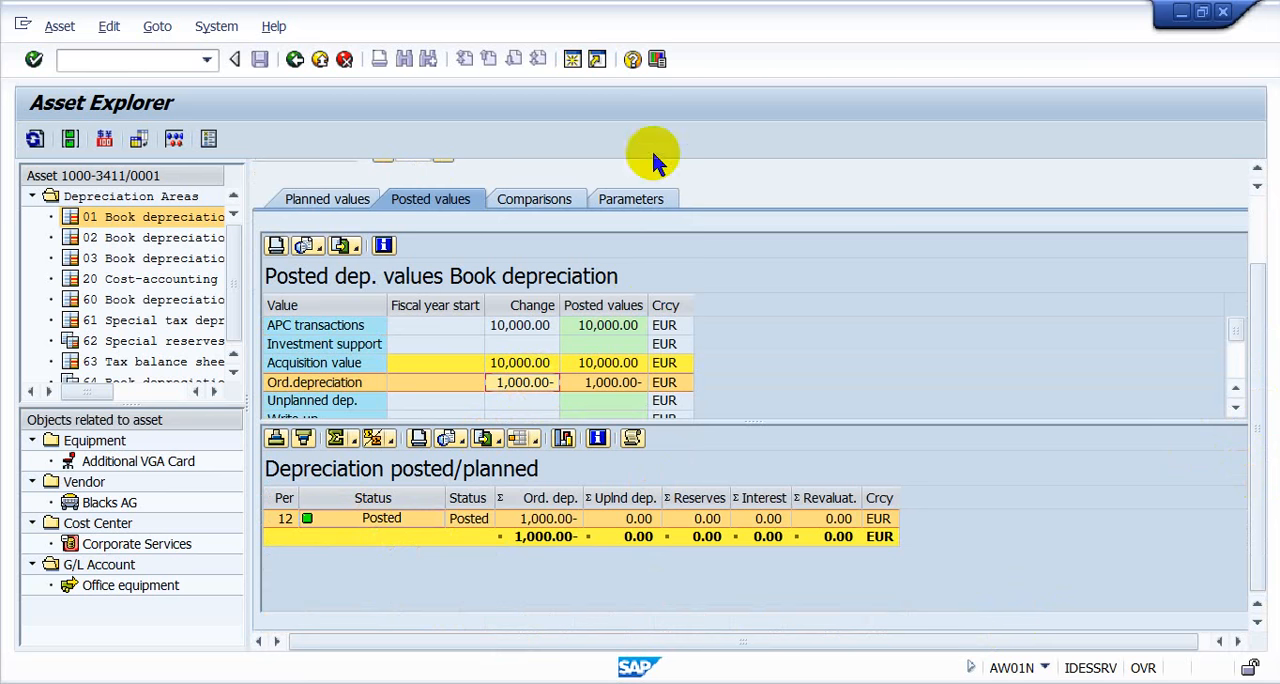
- Check the asset's useful life in the depreciation parameters and its 2006 ordinary depreciation in the year-by-year comparison
left_click(652, 196)
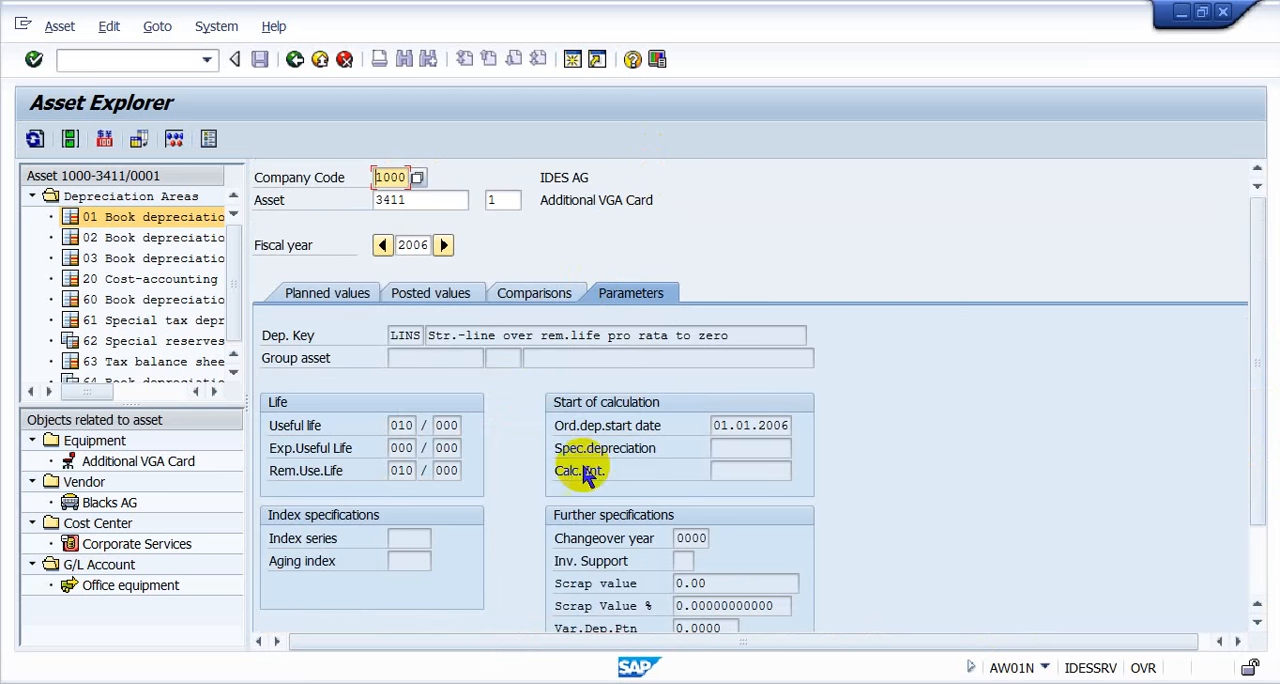
left_click(399, 427)
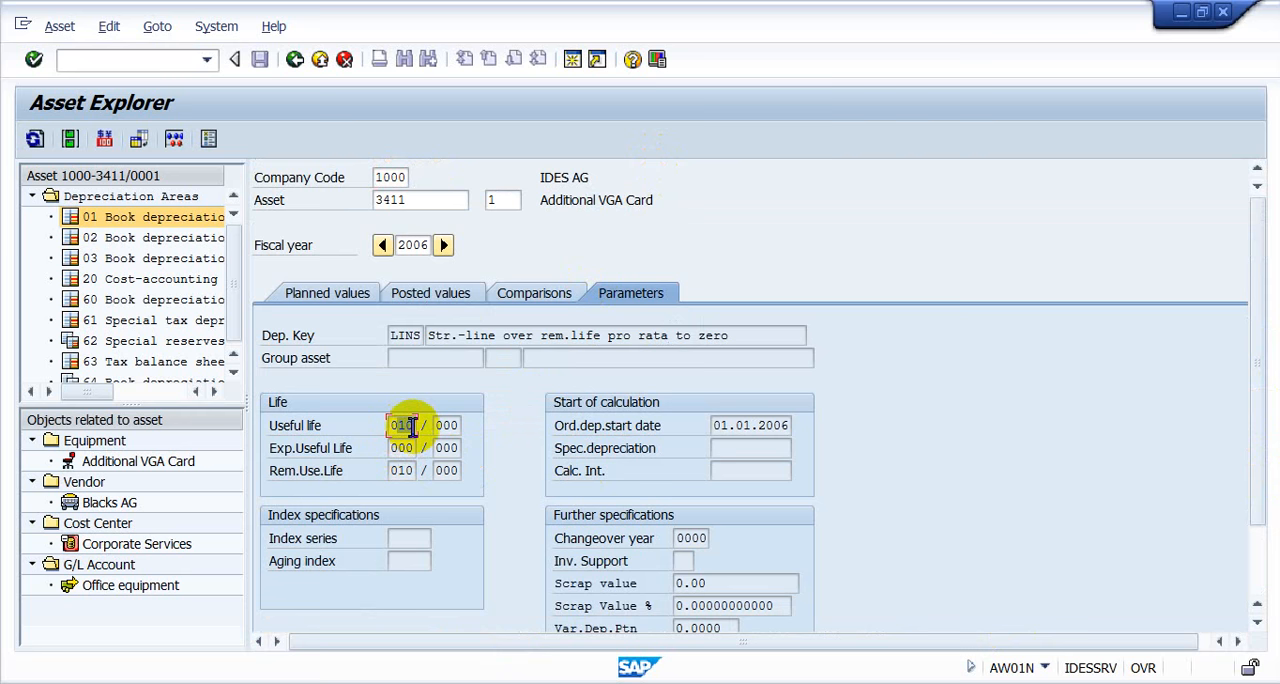
left_click(518, 294)
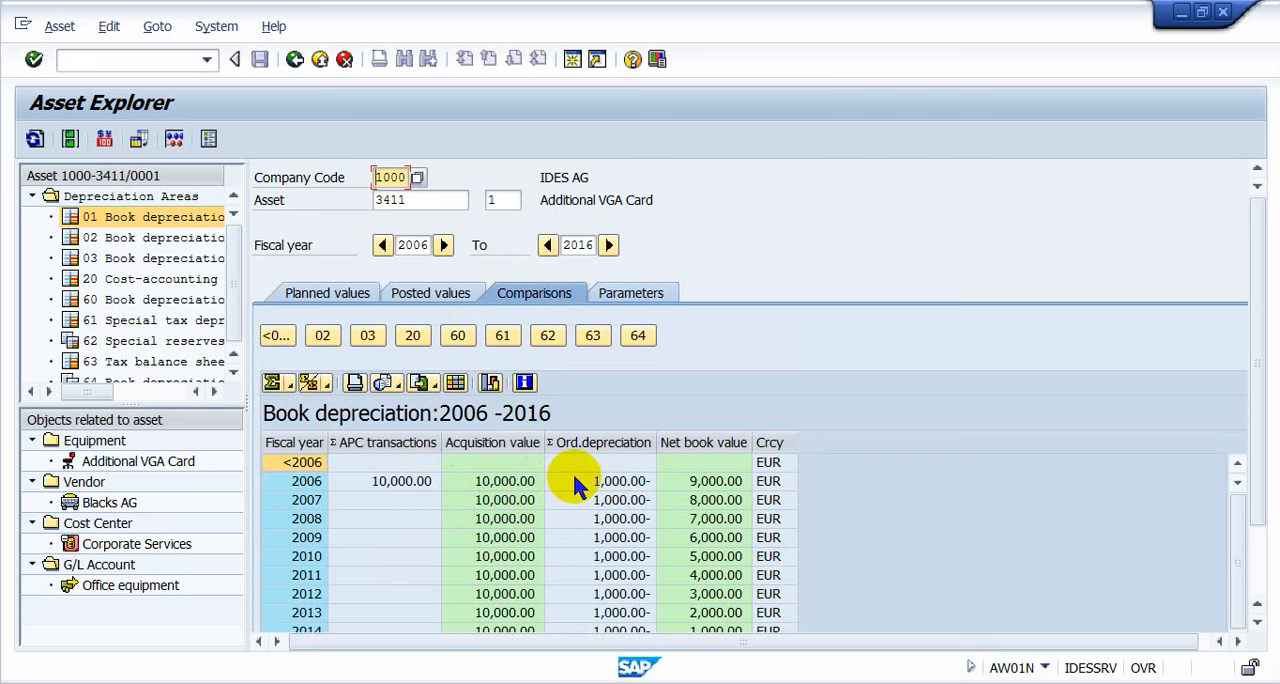
left_click(574, 481)
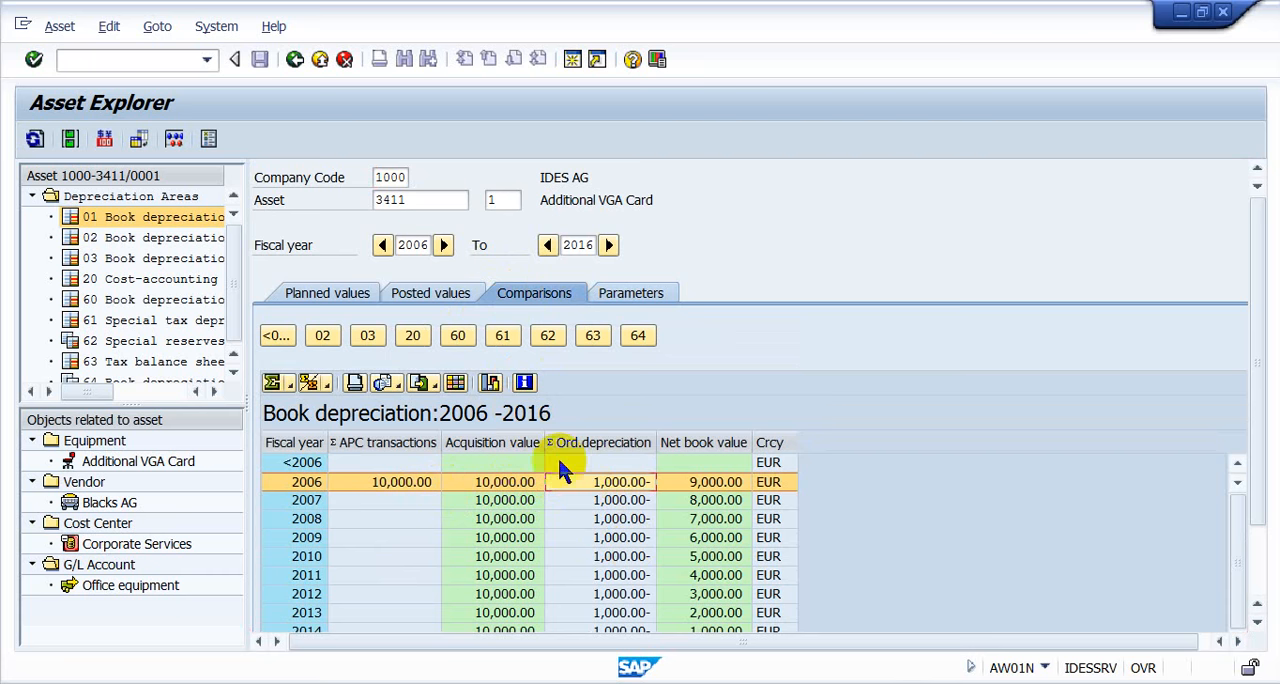
- Display the book depreciation comparison for asset 3411 subnumber 0
left_click(496, 202)
key("BackSpace")
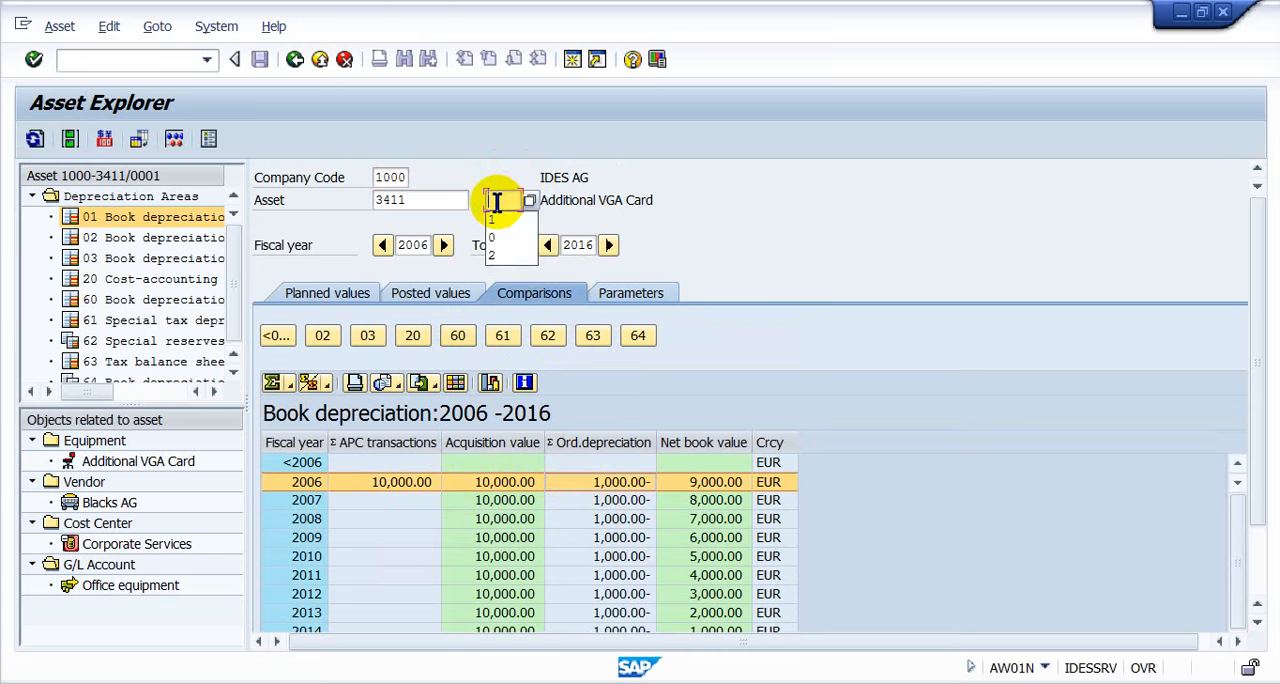
type("0")
key("Return")
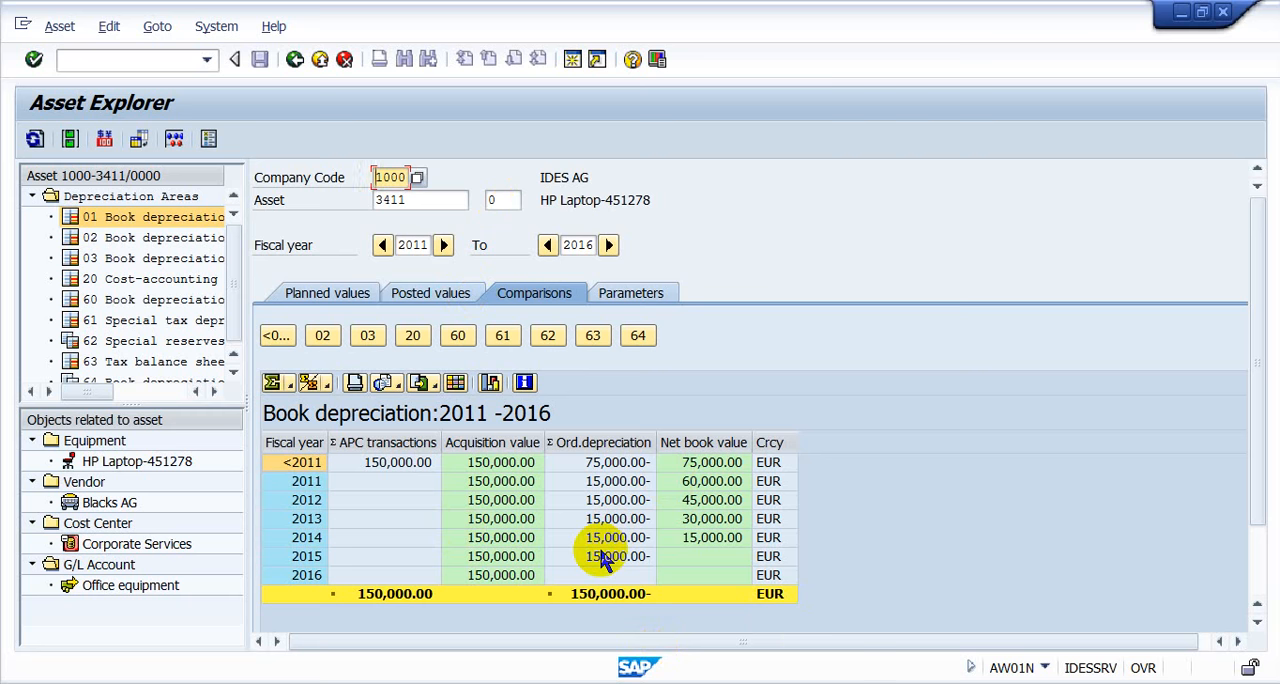
- Switch to WinRAR to find the ABAVN guide for asset retirement by scrapping in class 8-9 Asset.rar, then return to SAP
key("ctrl+slash")
type("/")
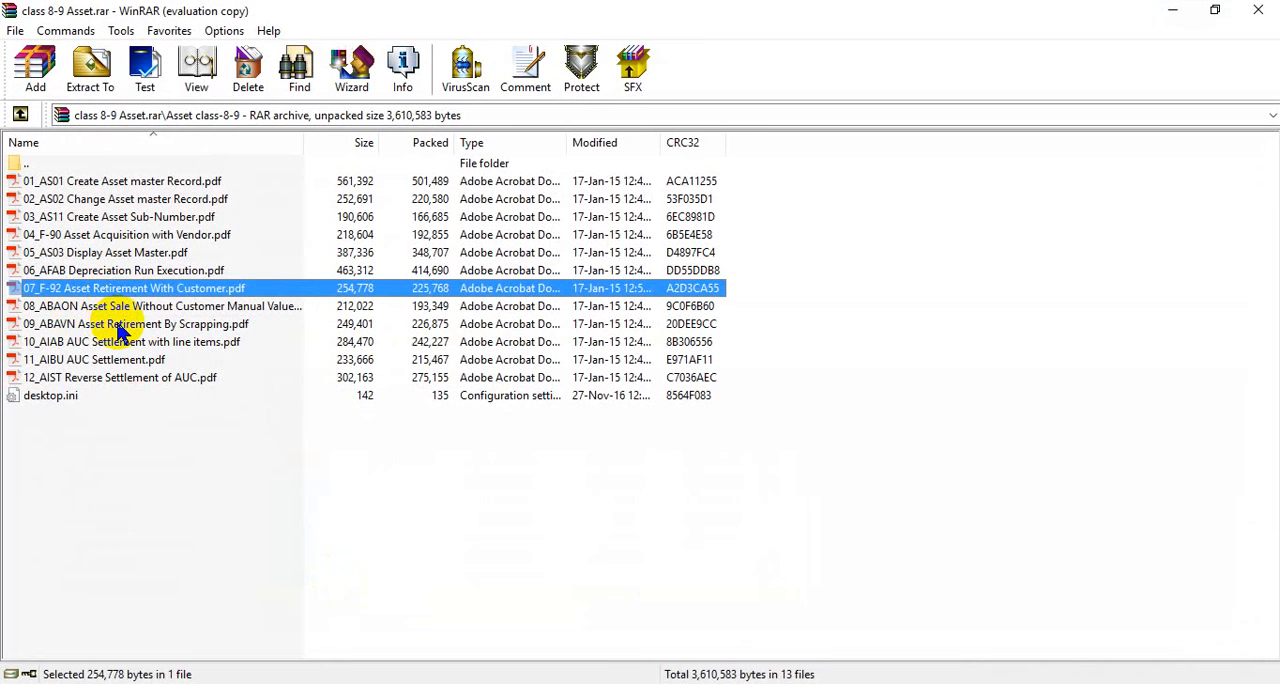
left_click(118, 328)
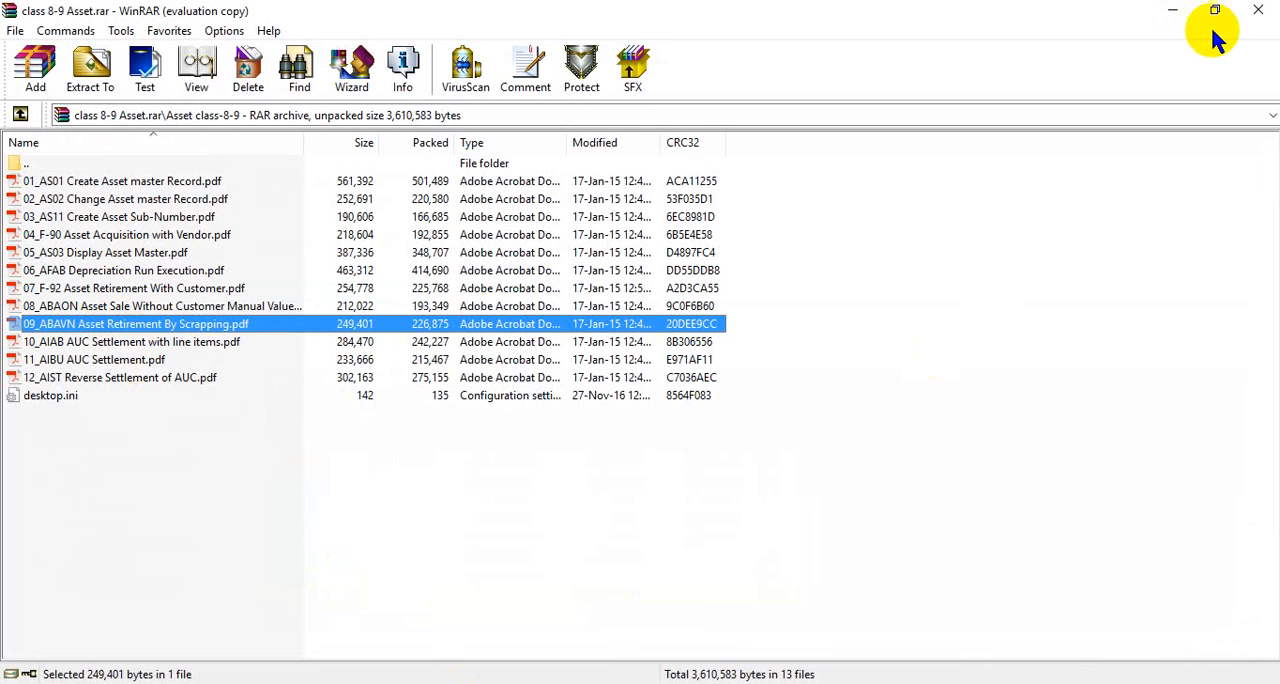
left_click(1173, 12)
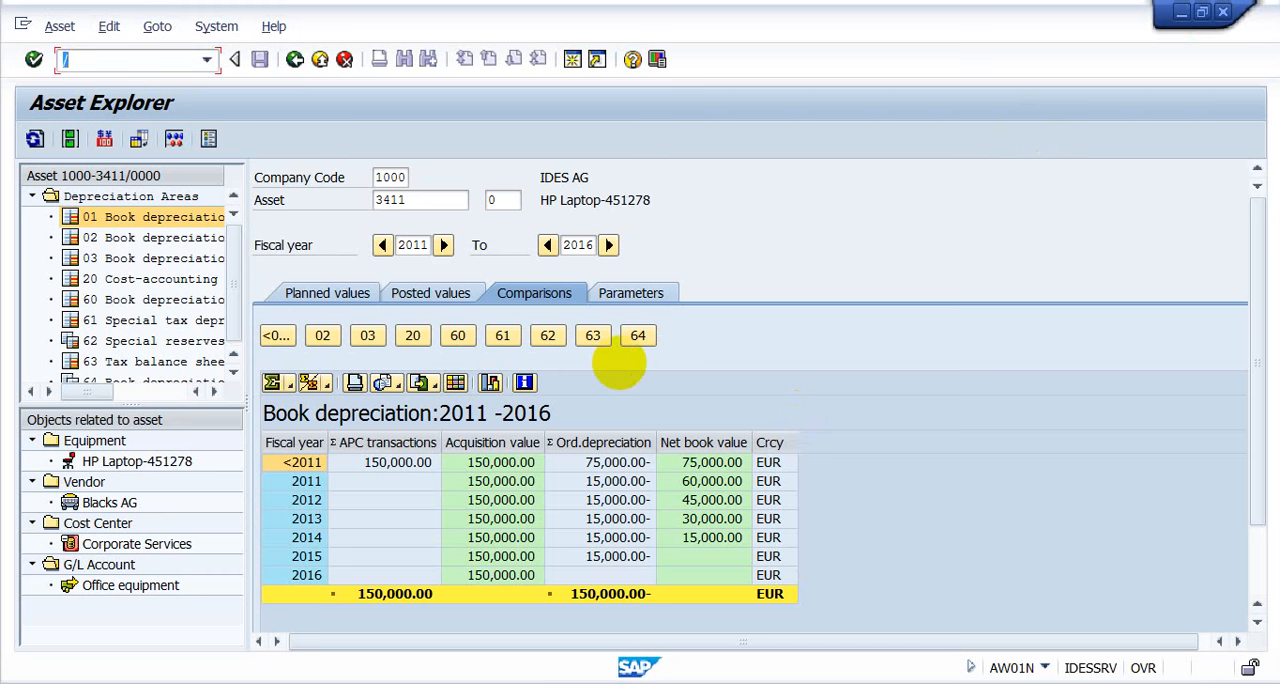
- Open asset retirement by scrapping with transaction ABAVN and enter subnumber 1 for asset 3411
type("/n")
key("BackSpace")
key("BackSpace")
type("/nabavn")
key("Return")
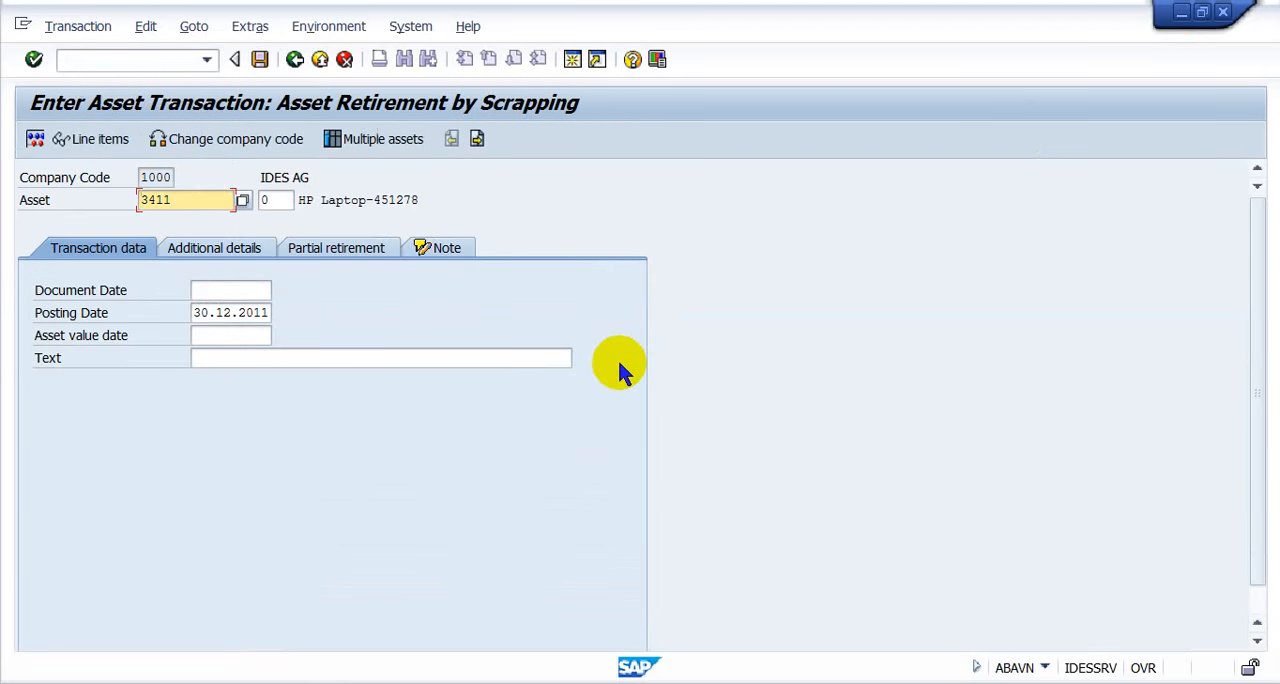
key("Tab")
type("1")
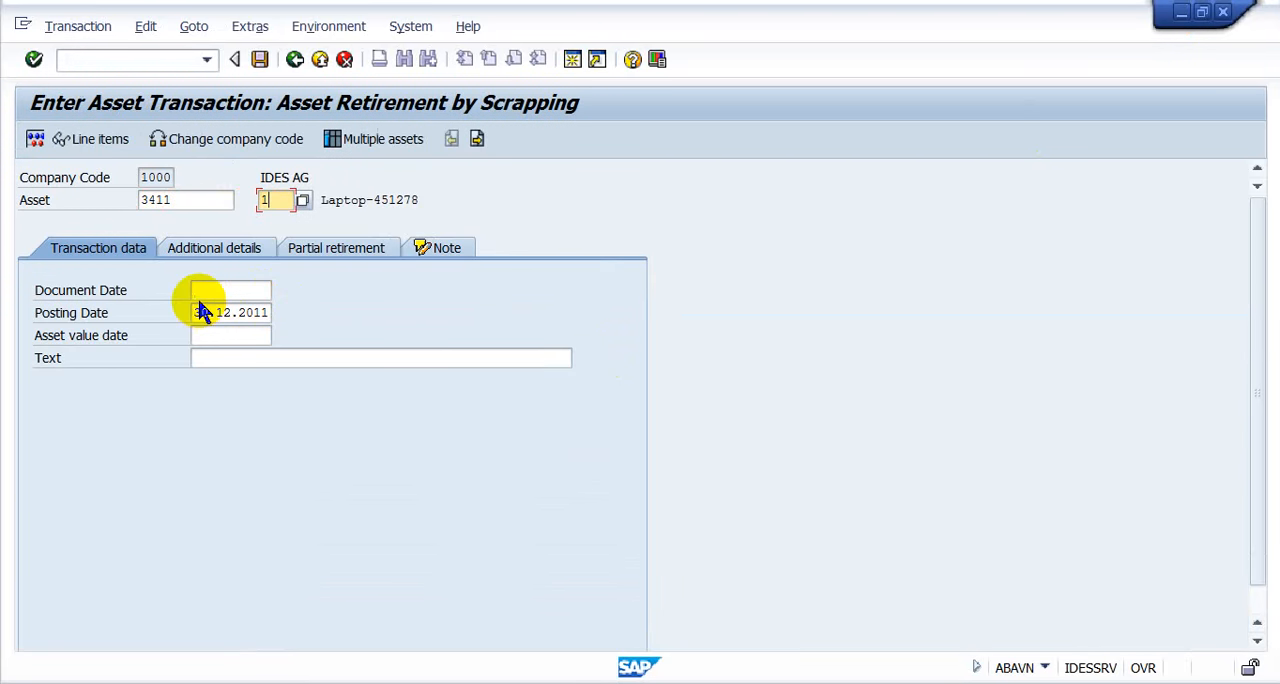
- Confirm asset 3411 subnumber 1 and enter 30.12.2006 as both the document date and the posting date
key("Return")
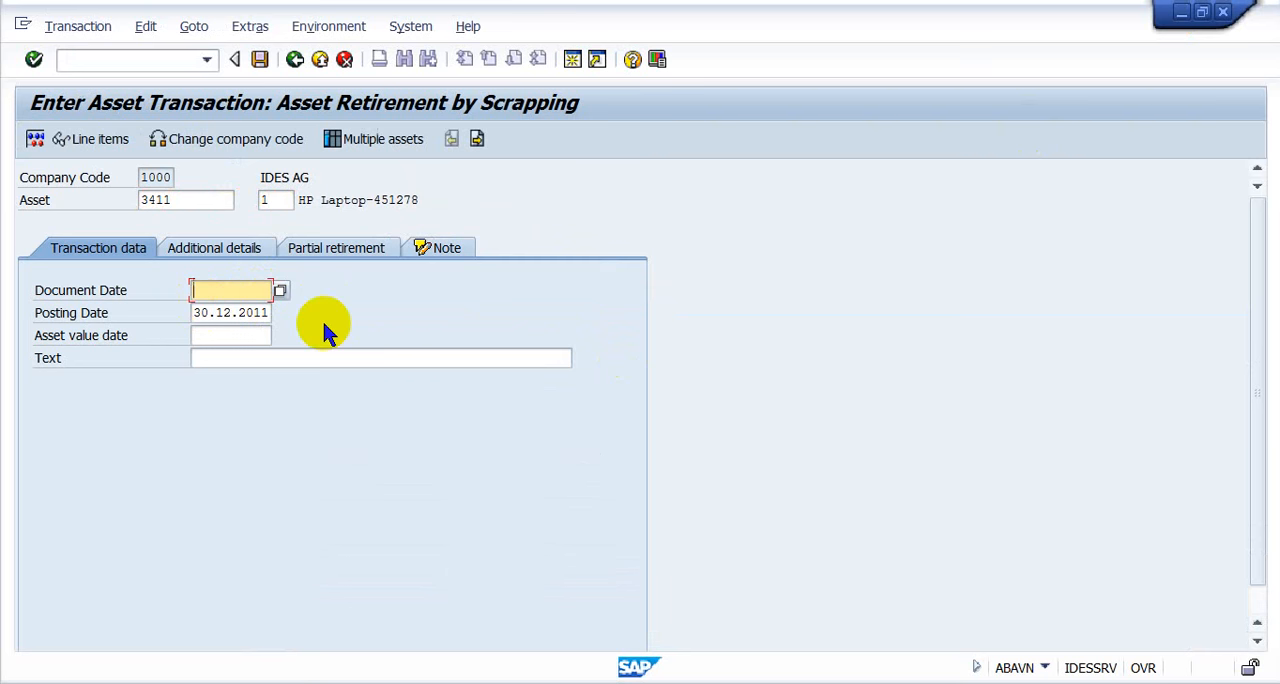
type("3012")
key("BackSpace")
key("BackSpace")
key("BackSpace")
key("BackSpace")
type("30")
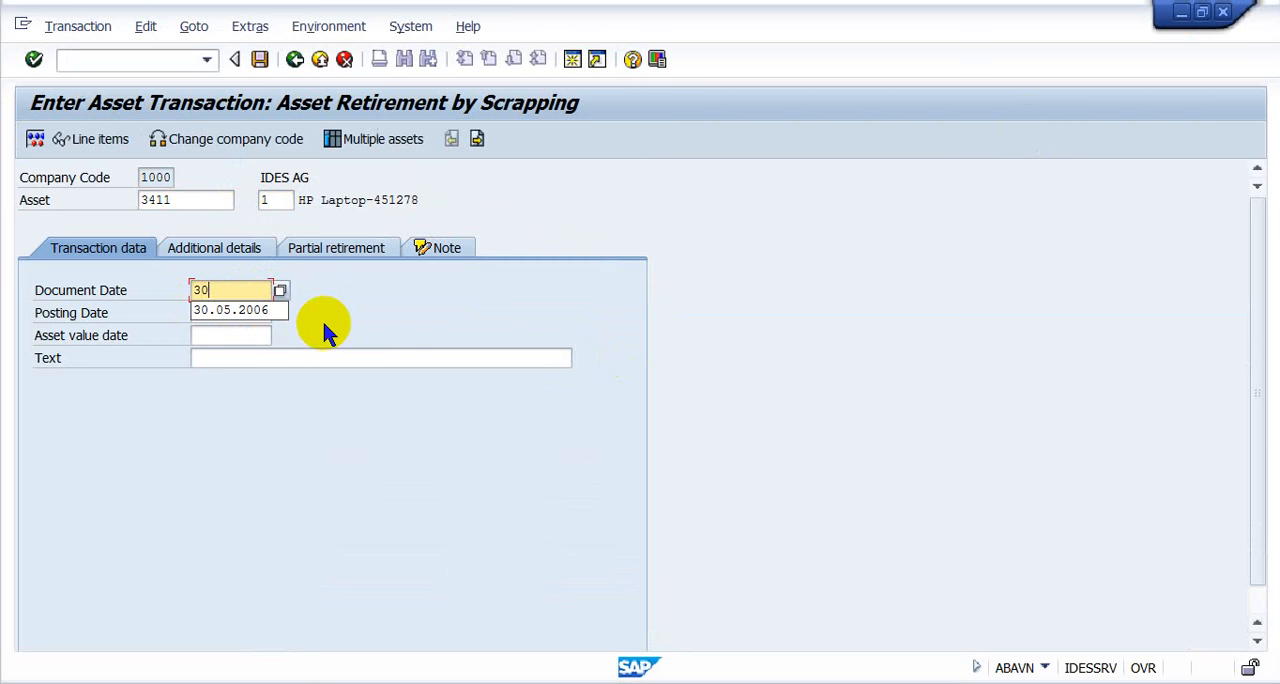
type("22011")
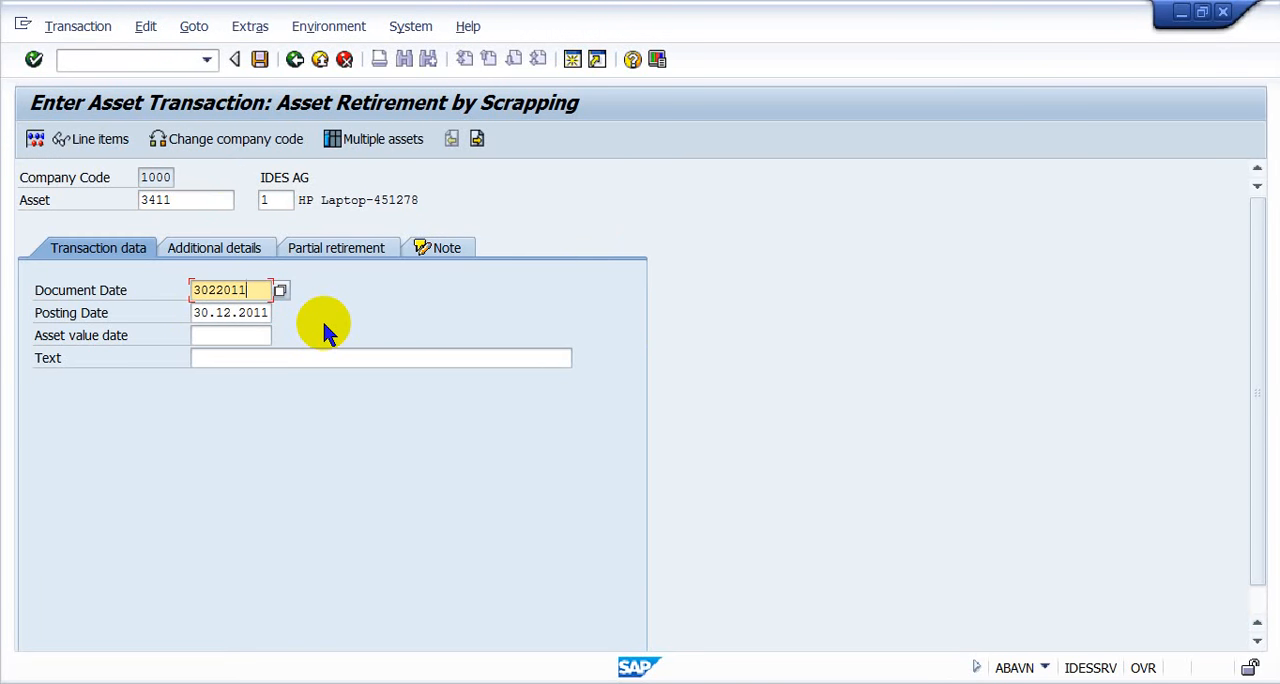
key("Left")
key("Left")
key("Left")
key("Left")
key("Left")
key("Left")
key("Left")
key("Right")
key("Right")
key("Right")
key("Right")
key("Right")
type("06")
key("Tab")
key("Right")
key("Right")
key("Right")
key("Right")
key("Right")
key("Right")
key("Right")
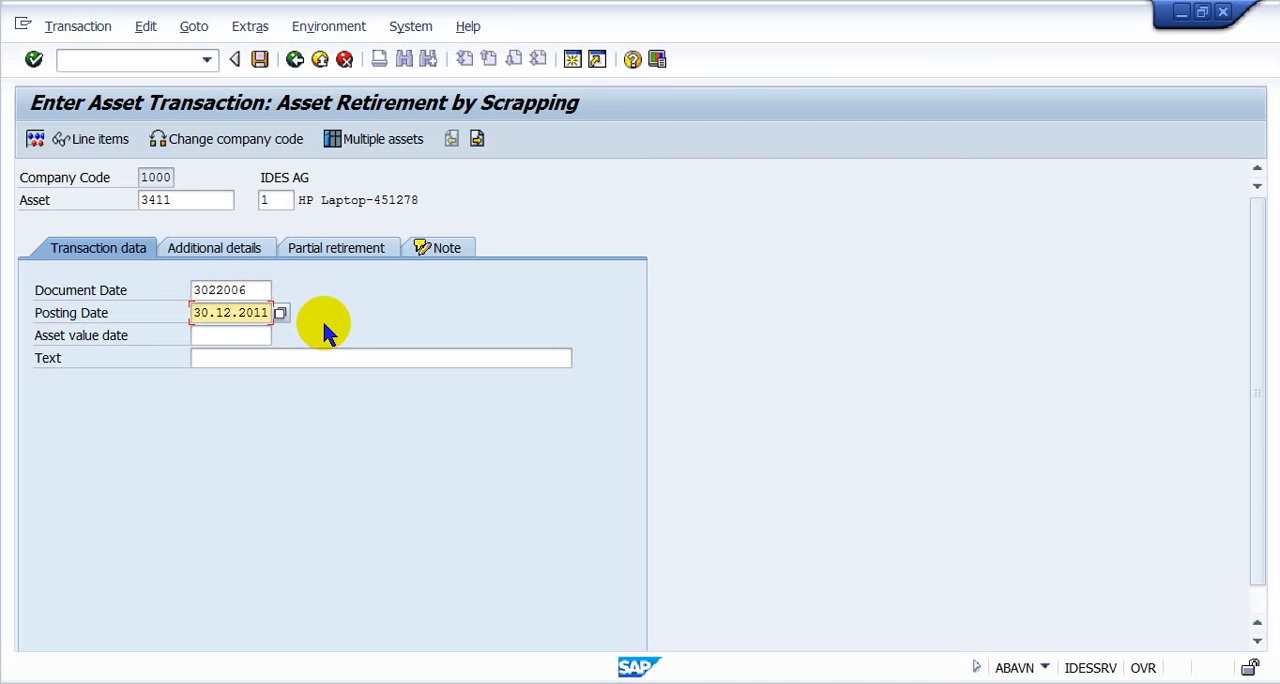
type("06")
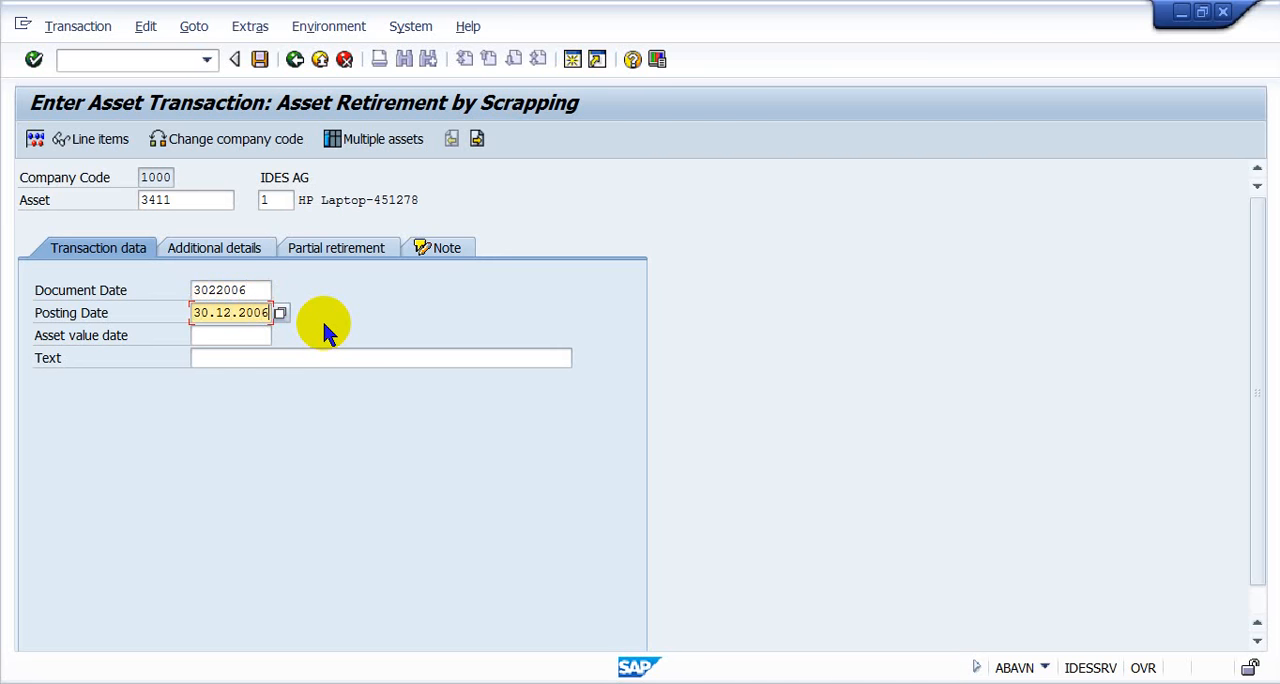
left_click(211, 290)
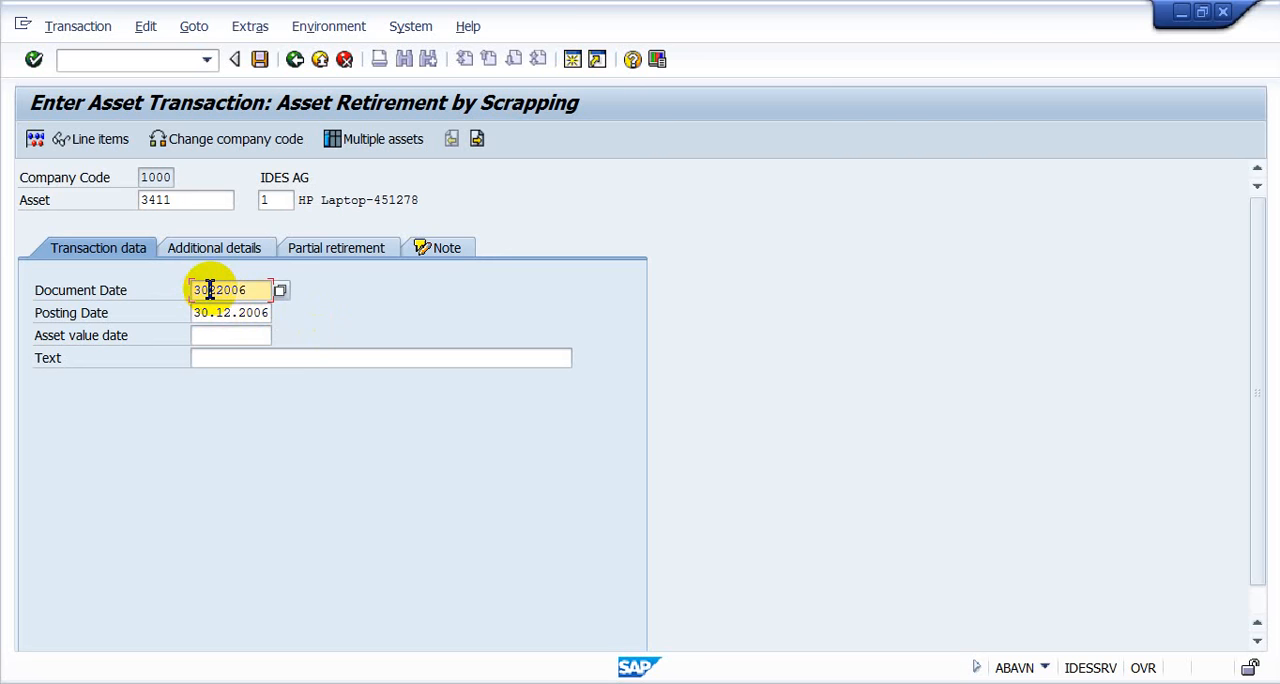
key("Insert")
type("1")
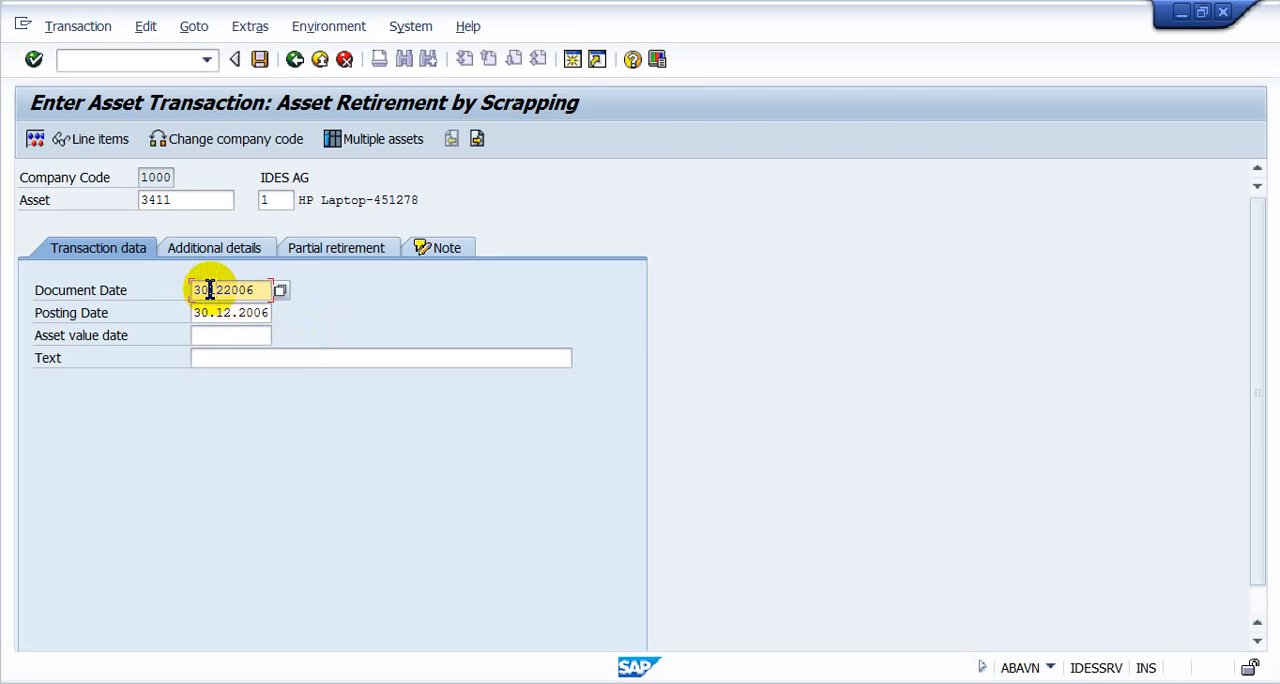
- Set both the document date and the posting date of the scrapping transaction to 15.12.2006
left_click(217, 335)
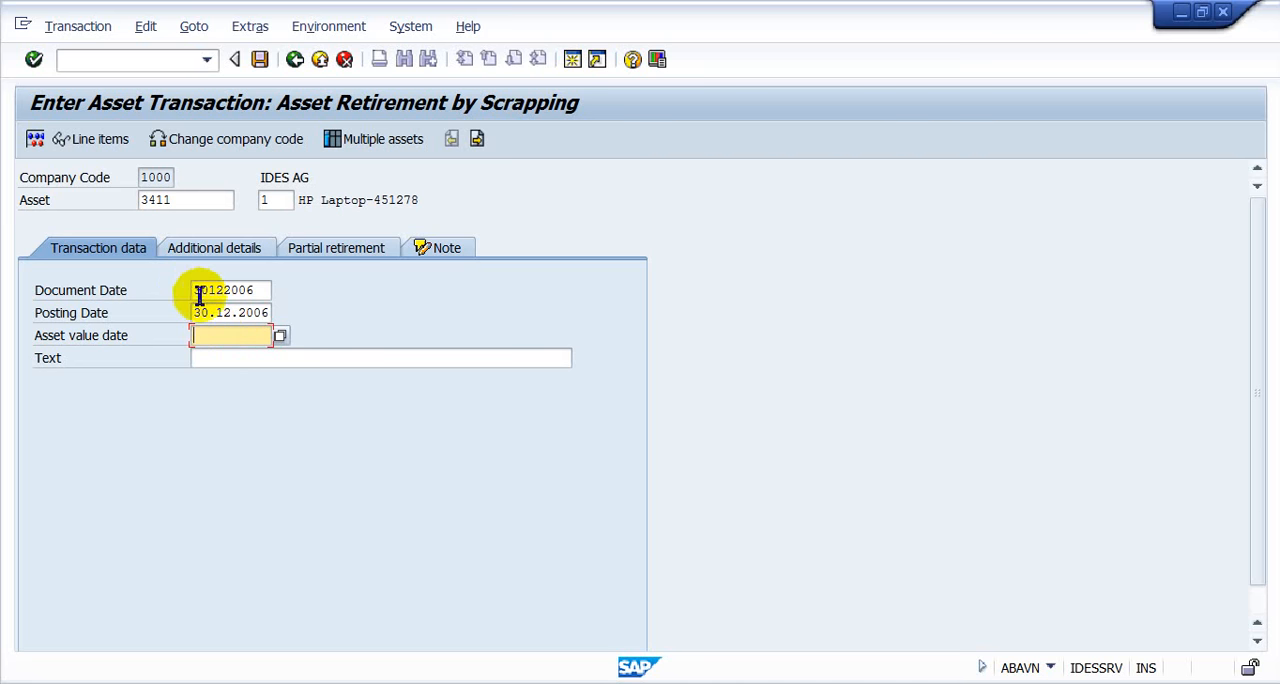
left_click(197, 292)
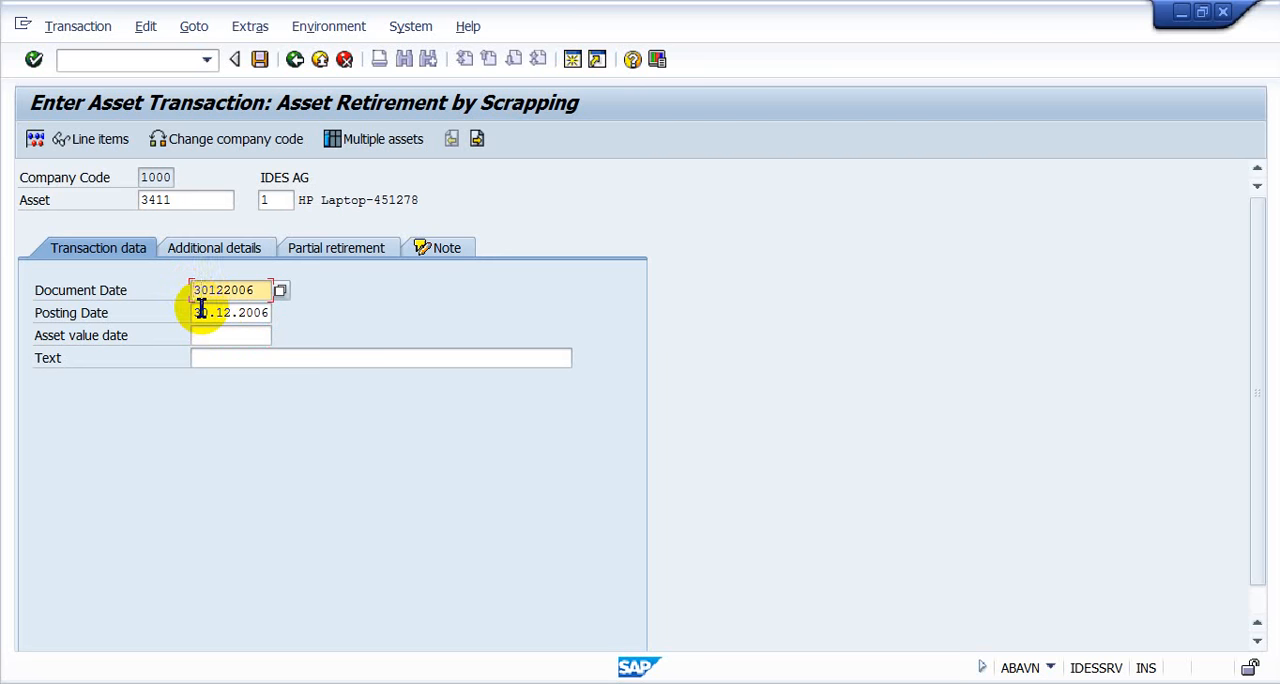
type("15")
key("Delete")
key("Delete")
left_click(200, 312)
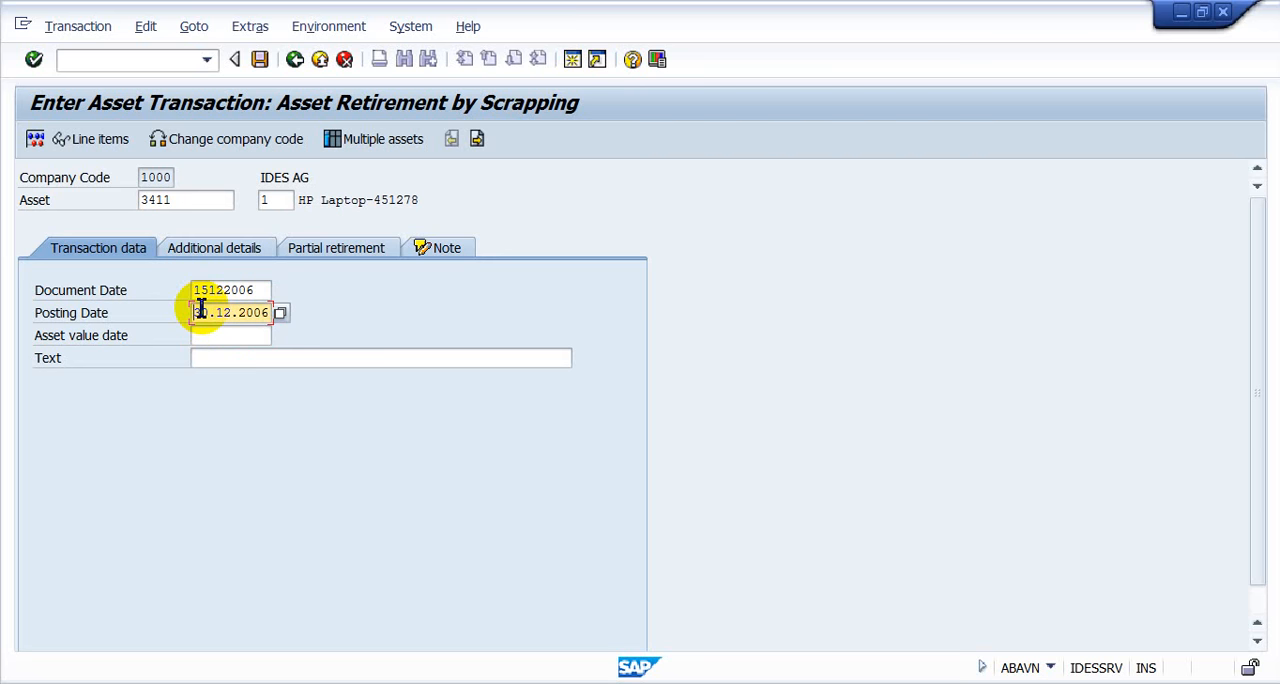
key("Insert")
key("Tab")
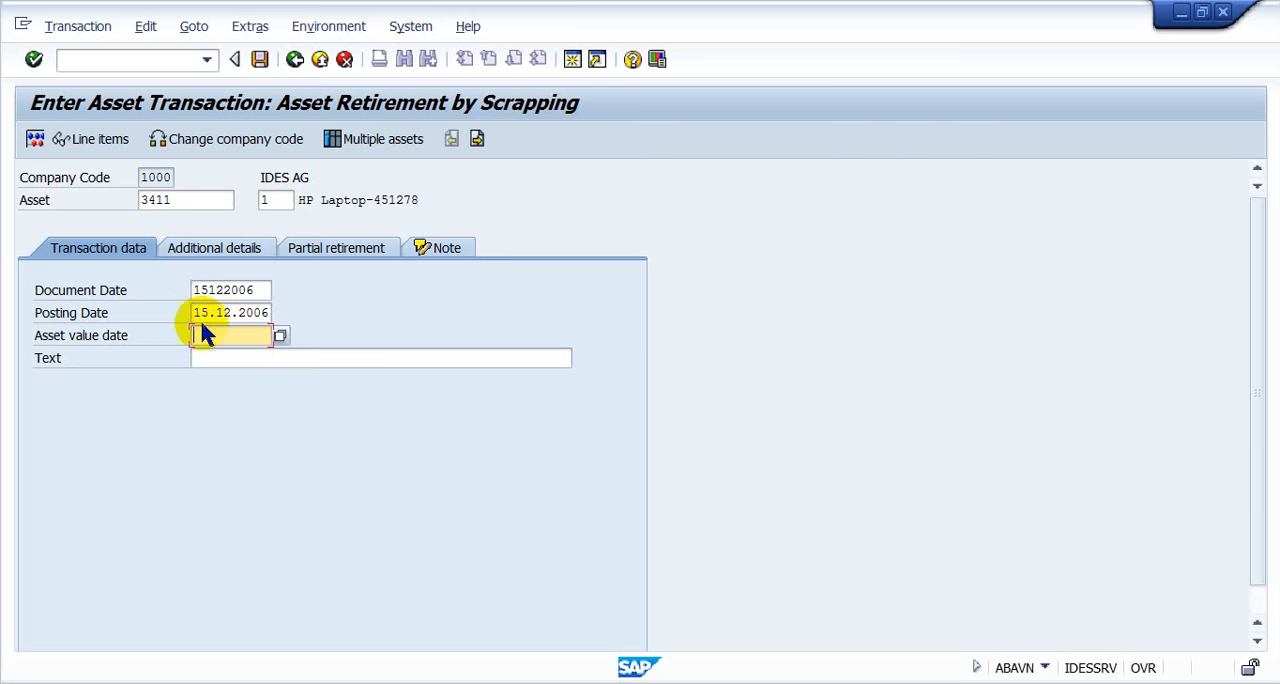
key("shift+Tab")
type("3")
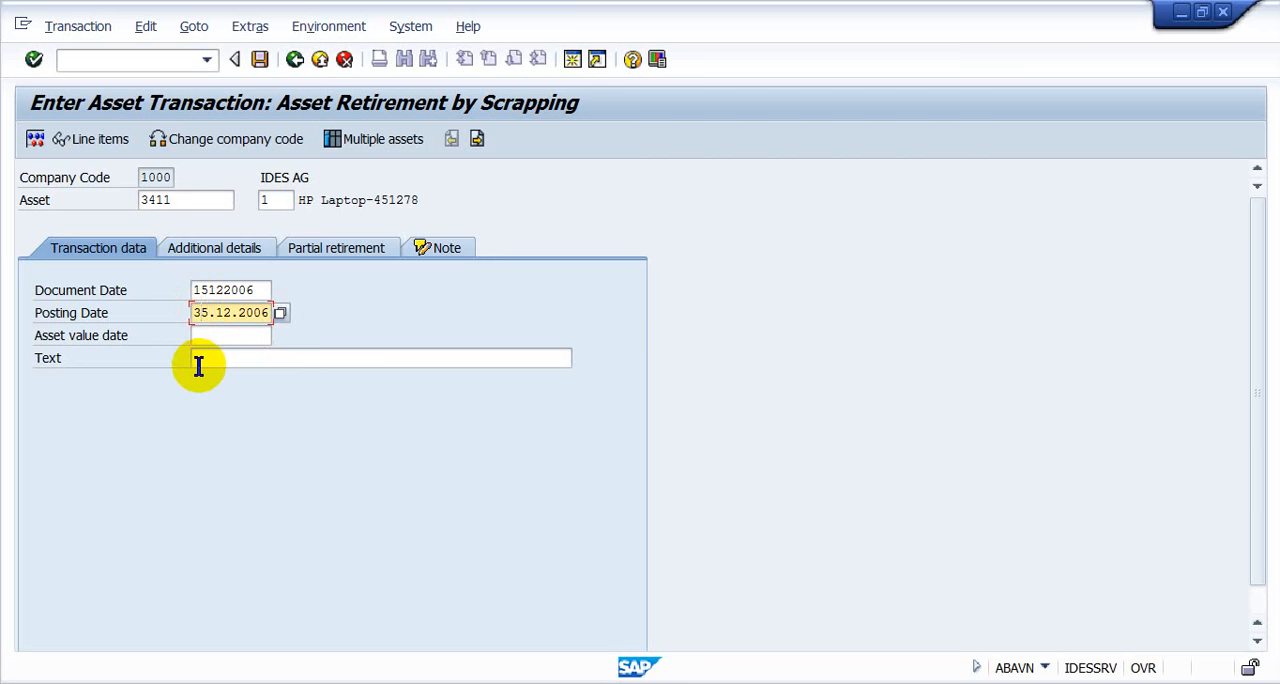
key("Left")
type("1")
left_click(205, 335)
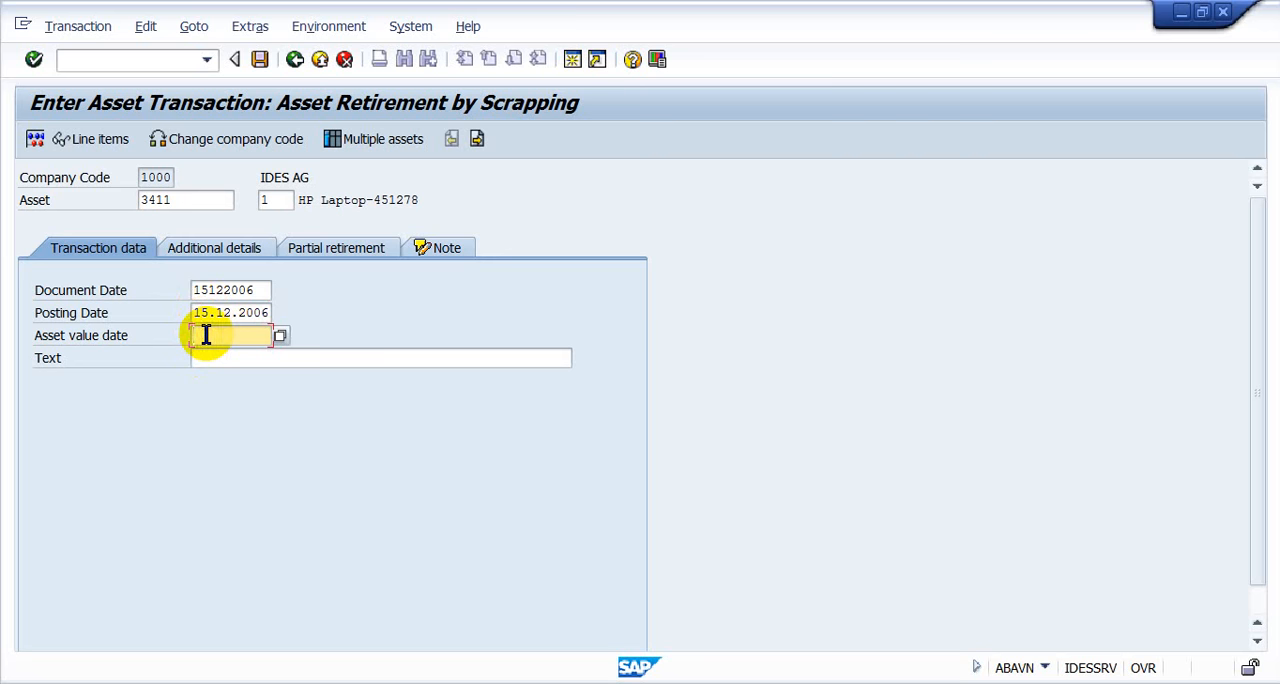
- Set the asset value date to 30.11.2006
type("30112011")
key("BackSpace")
key("BackSpace")
key("BackSpace")
key("BackSpace")
type("2006")
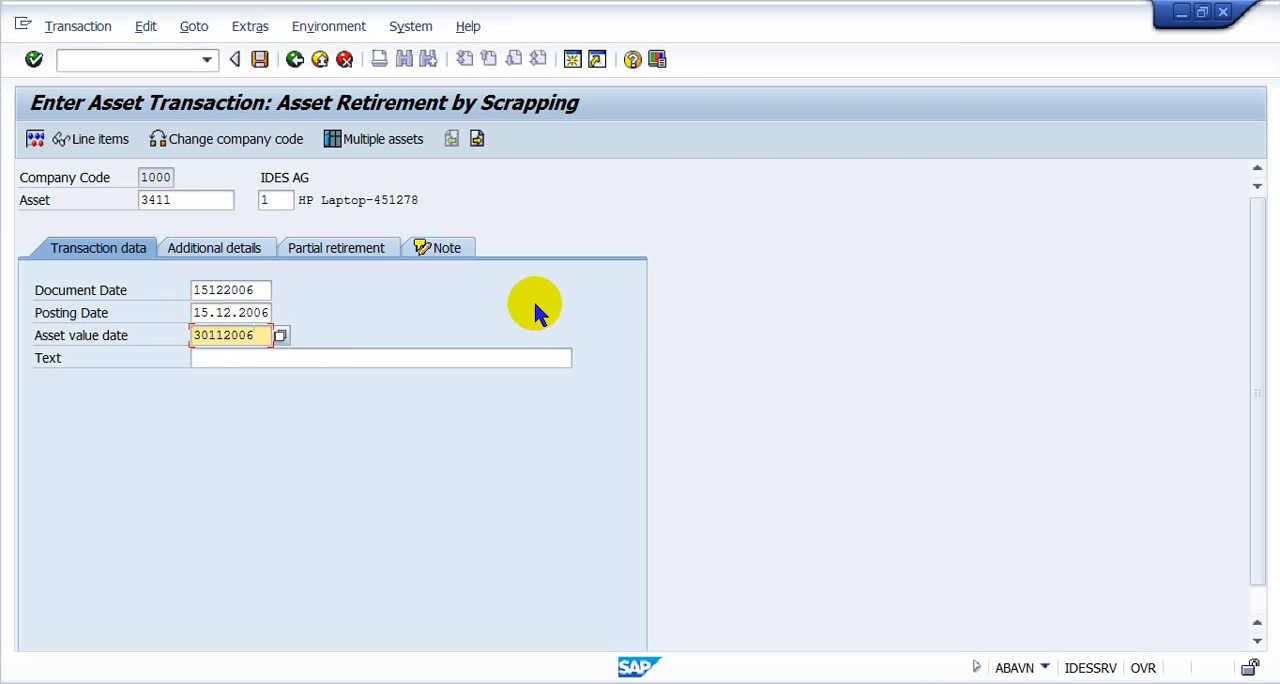
- Specify a partial retirement at a 50 percent rate from current-year acquisitions and simulate the posting
left_click(343, 248)
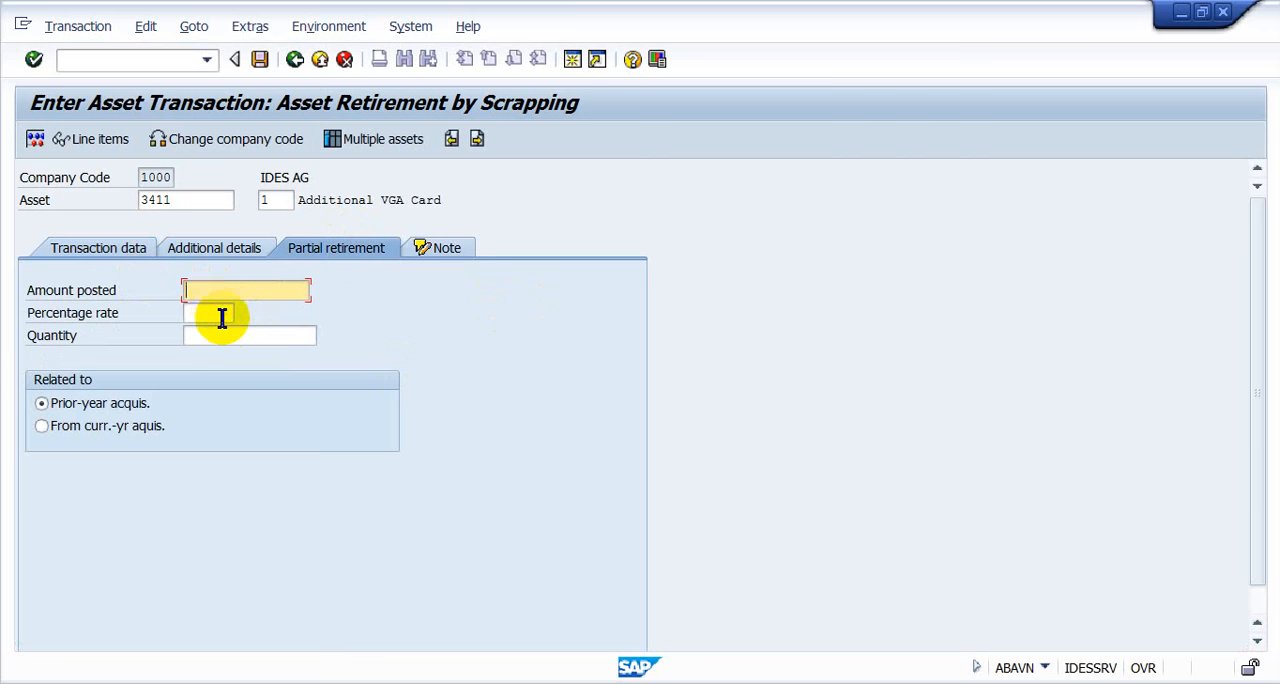
left_click(221, 315)
type("50")
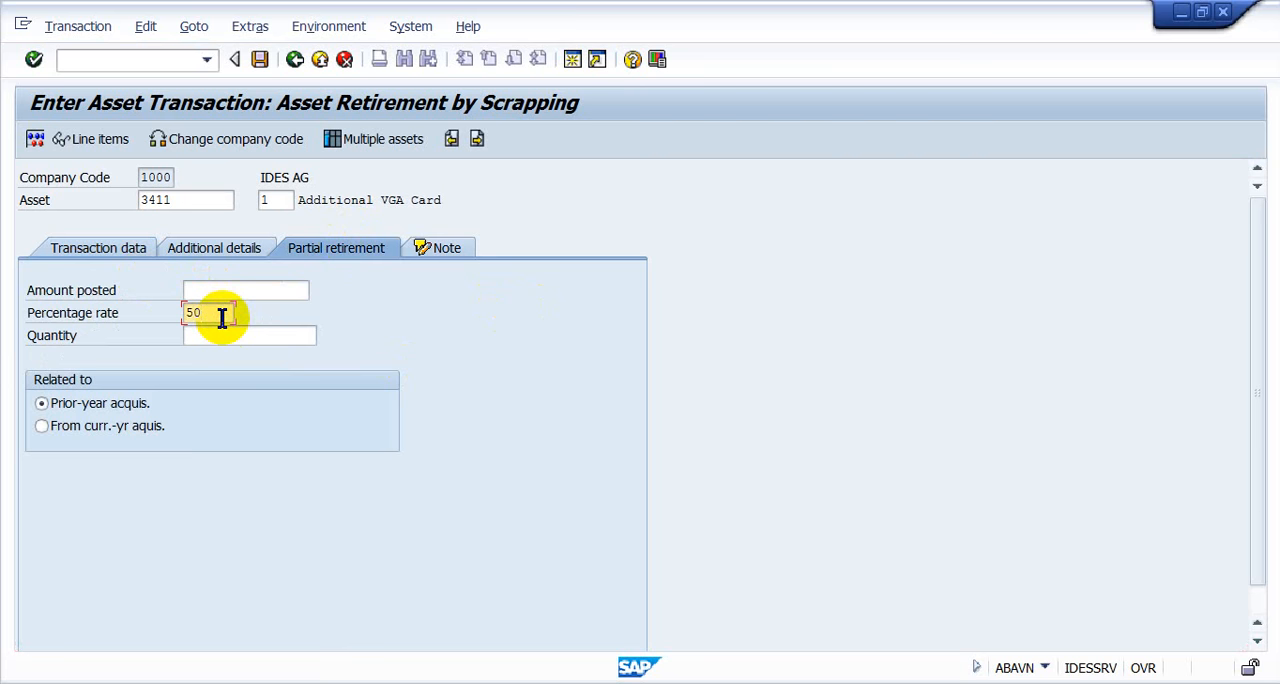
left_click(82, 424)
key("Return")
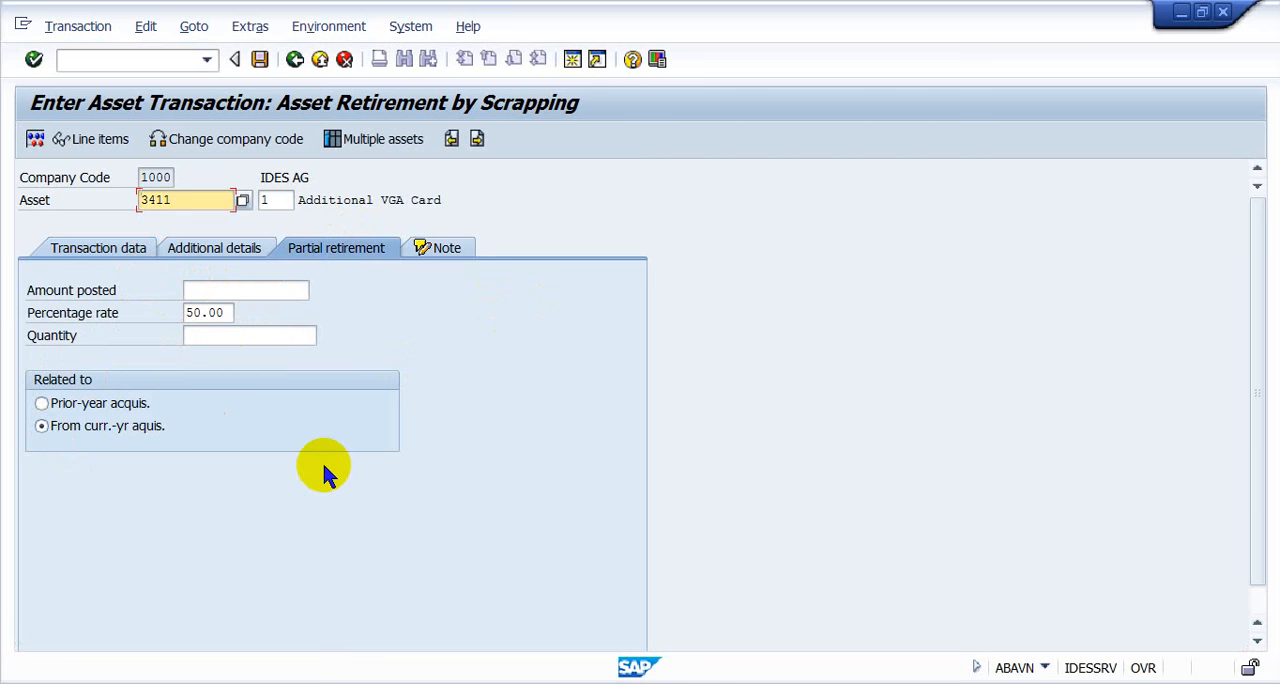
left_click(34, 140)
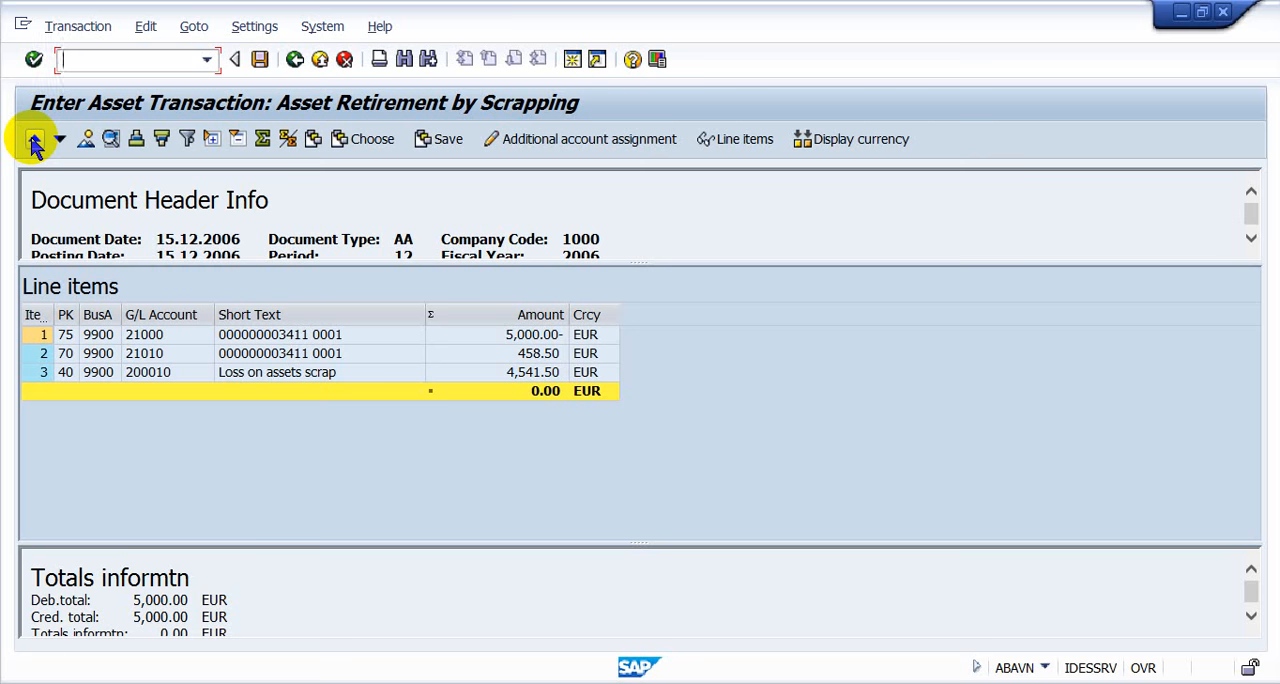
- Switch to Calculator, compute 500/12*11 to check the eleven-month depreciation amount, and close it
key("super")
type("cal")
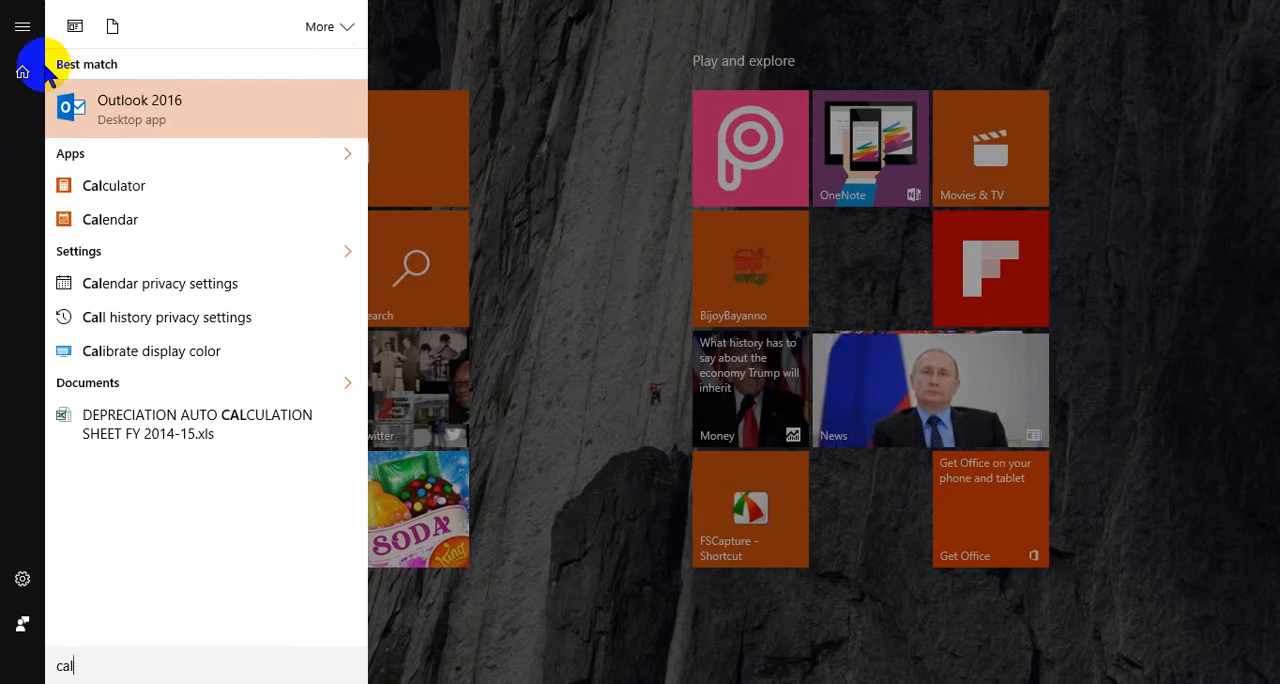
left_click(63, 185)
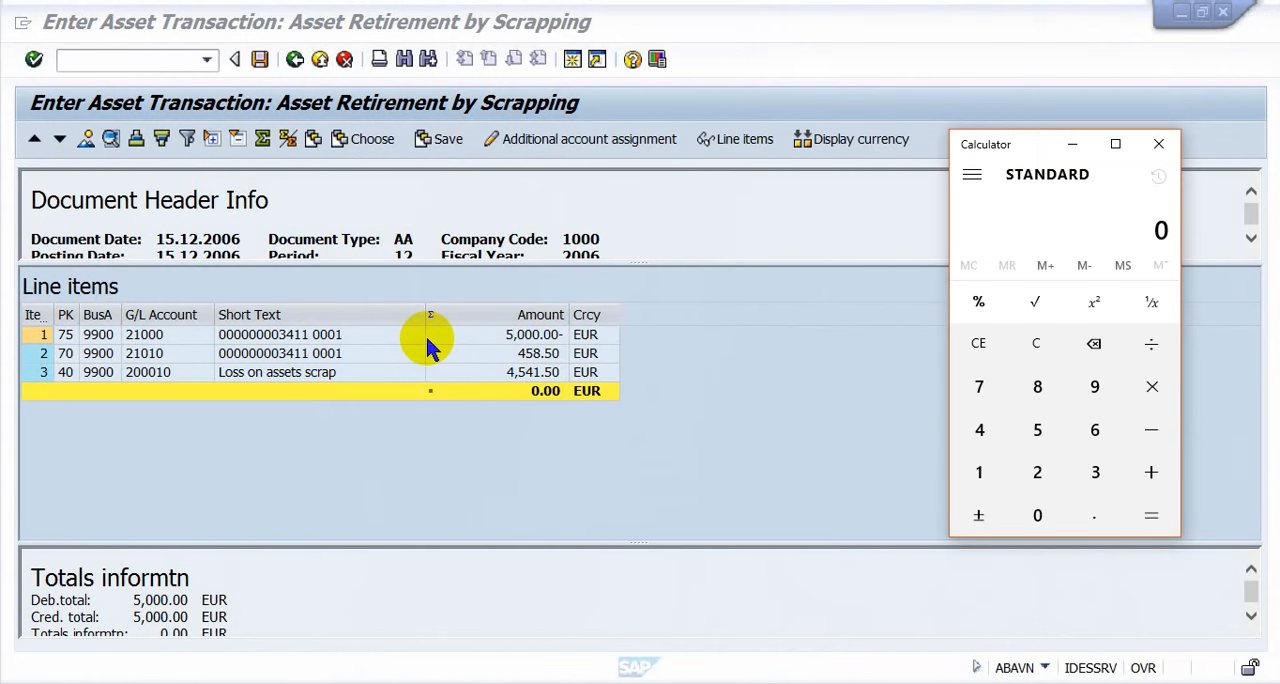
type("500/12*11")
key("Return")
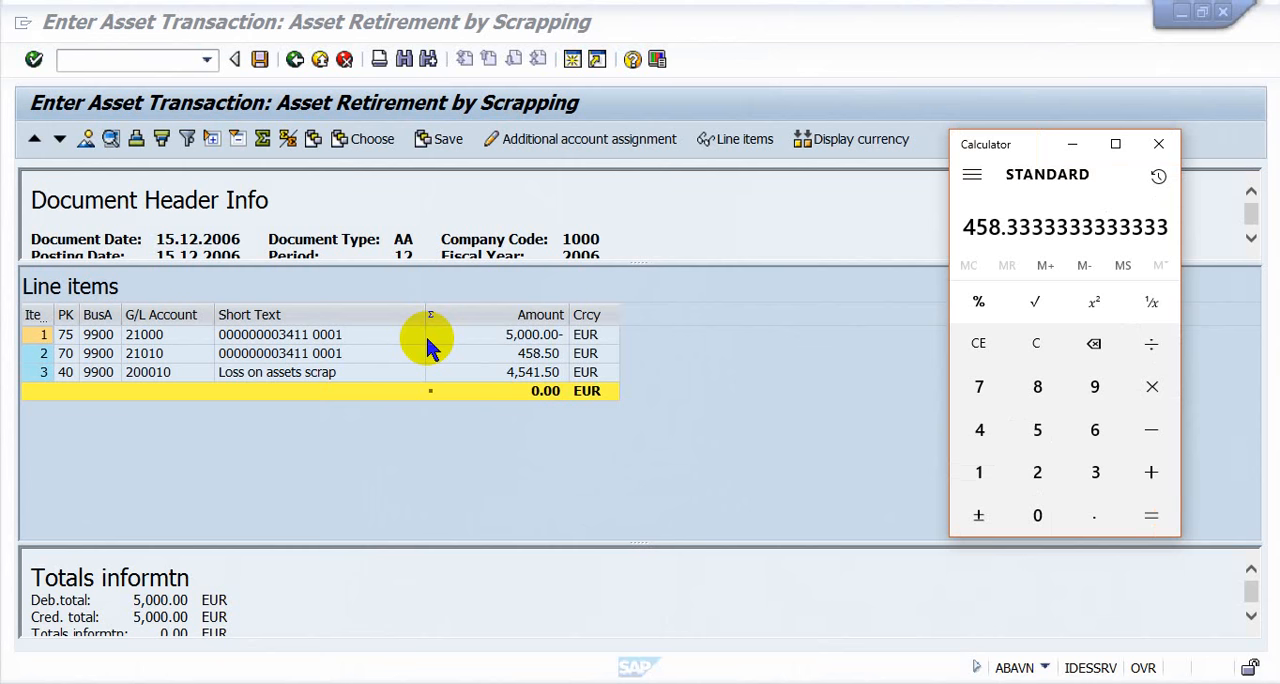
left_click(1158, 144)
- Check the line items for accumulated depreciation and loss on assets scrap, and post the asset retirement
left_click(541, 356)
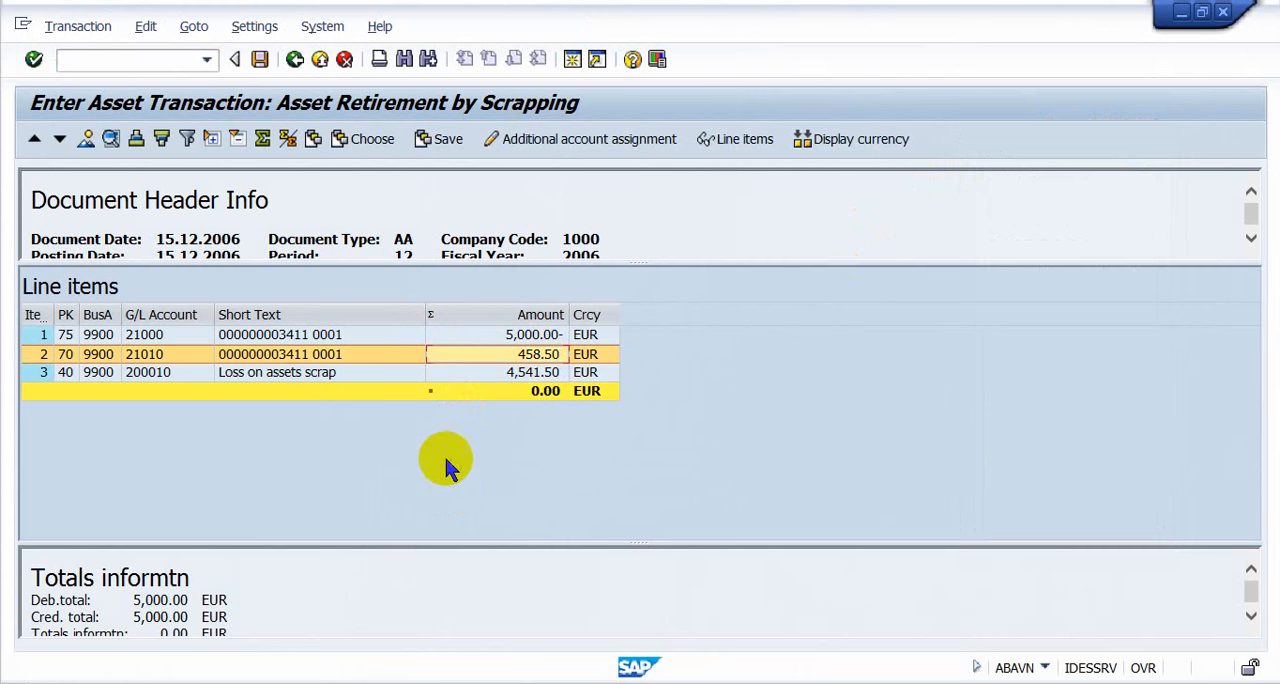
left_click(466, 374)
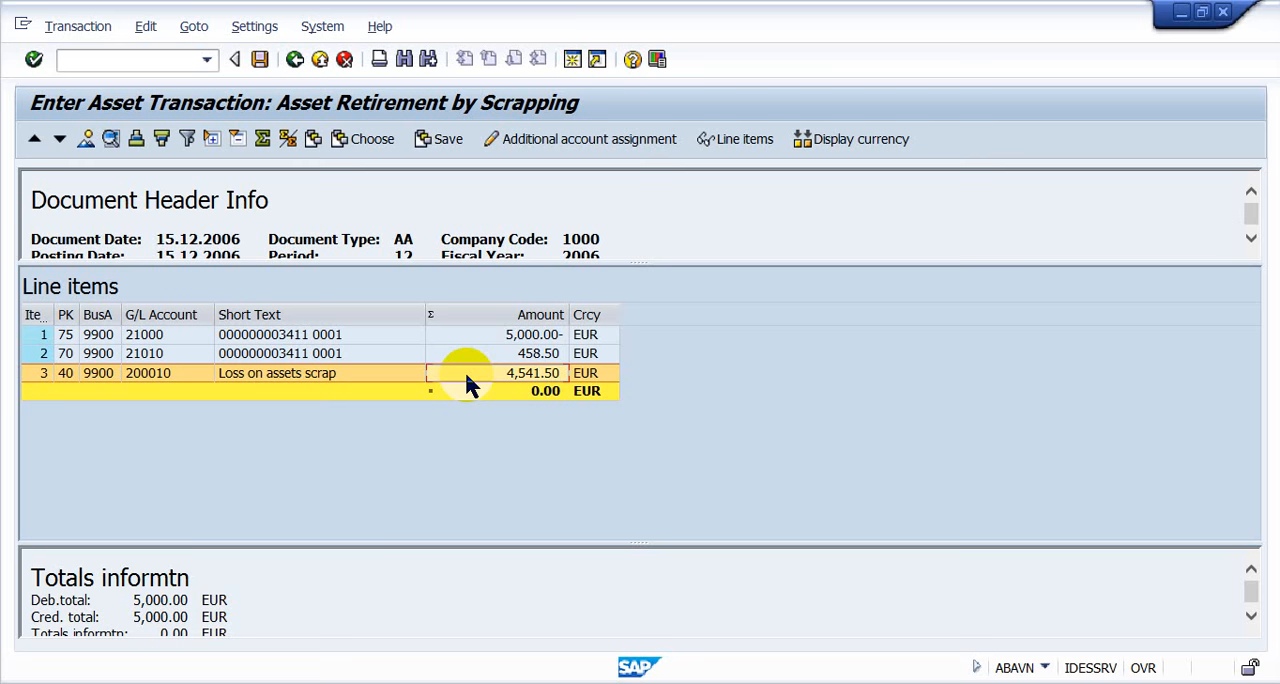
left_click(260, 62)
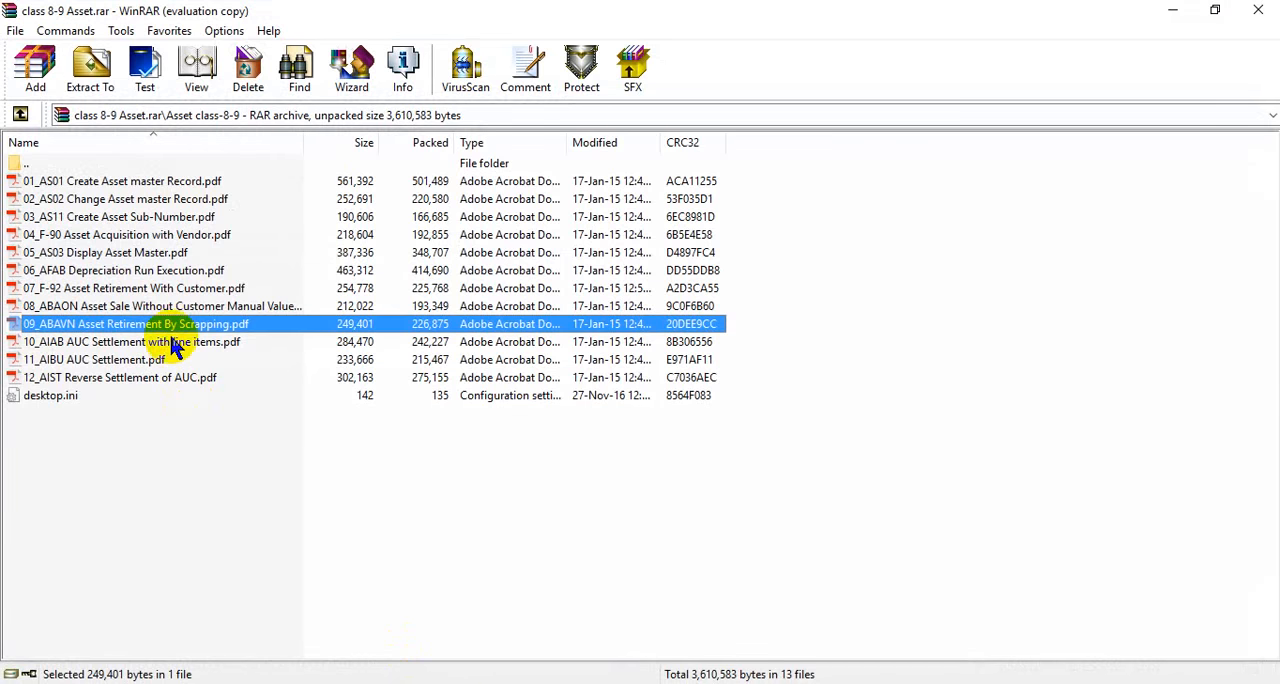
- Open 08_ABAON Asset Sale Without Customer Manual Value.pdf from the WinRAR archive, skim its transaction screens, and return to the archive
left_click(170, 309)
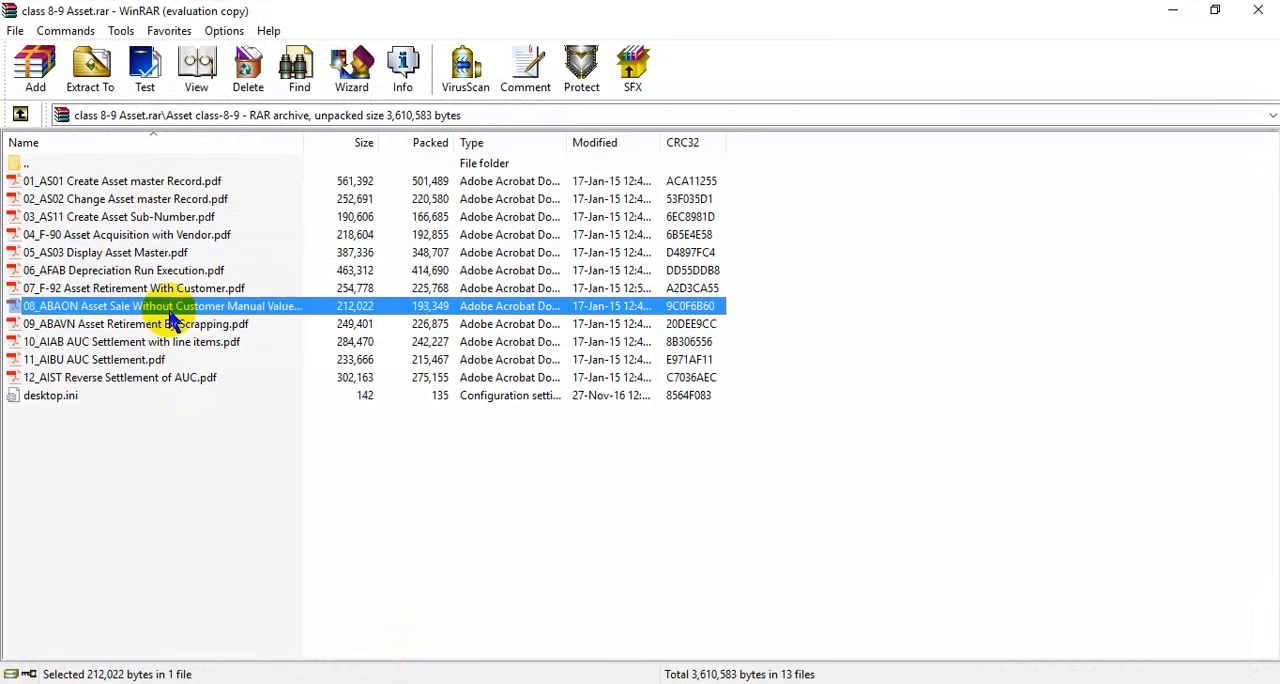
double_click(170, 316)
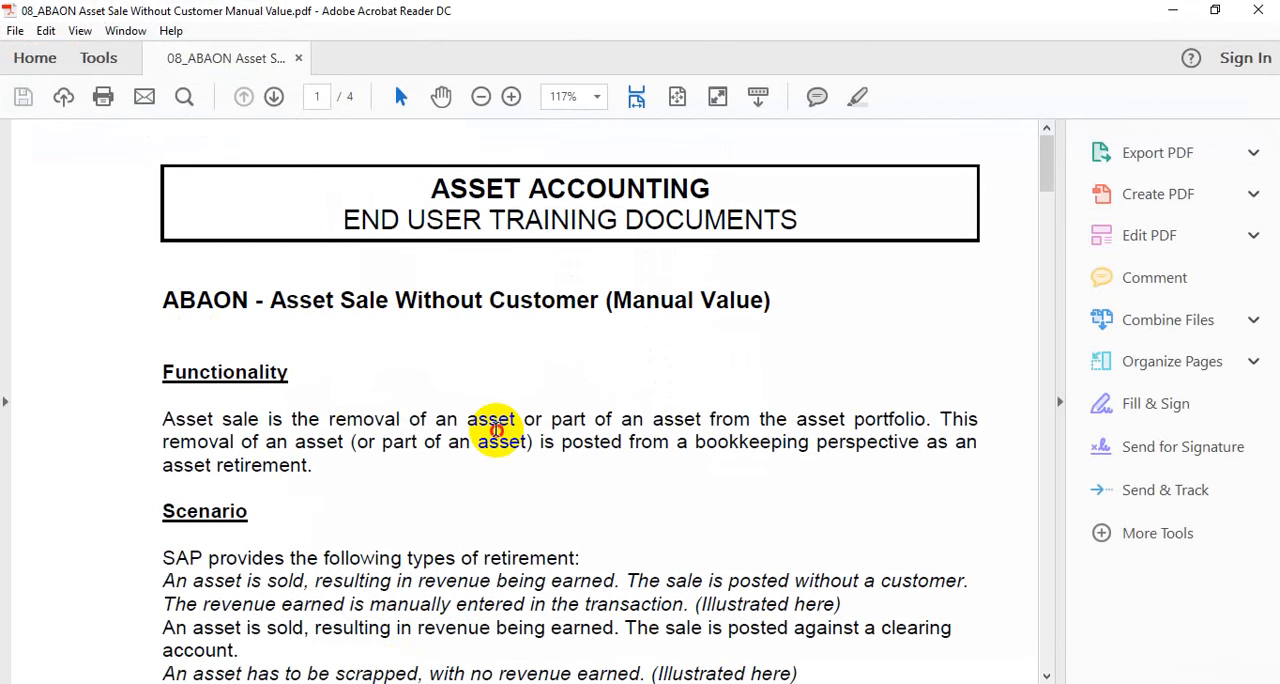
scroll(495, 430, "down", 10)
scroll(495, 430, "down", 10)
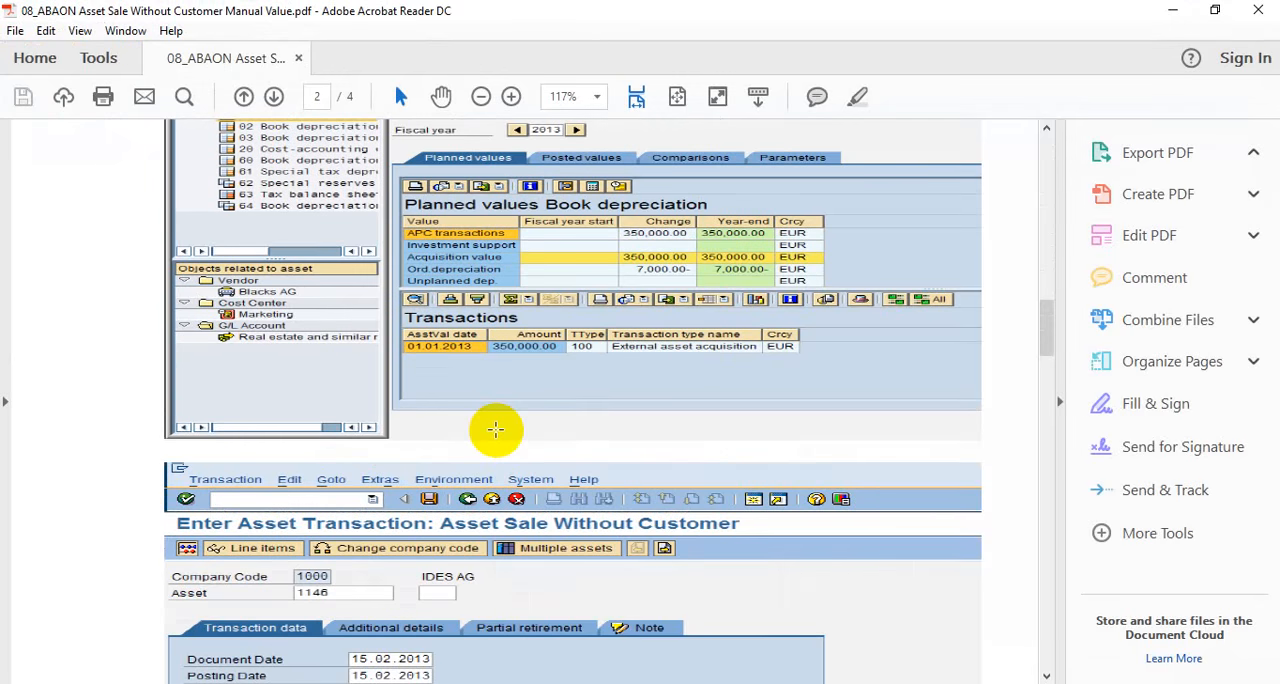
scroll(495, 430, "up", 5)
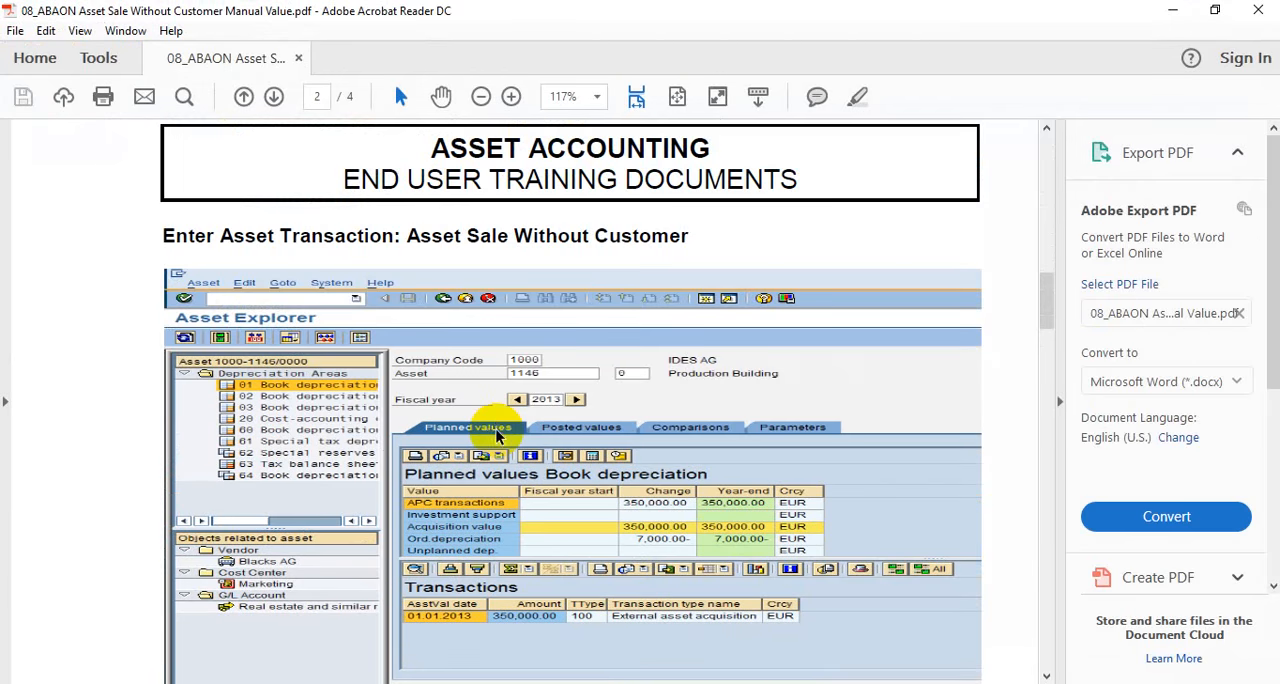
key("alt+Tab")
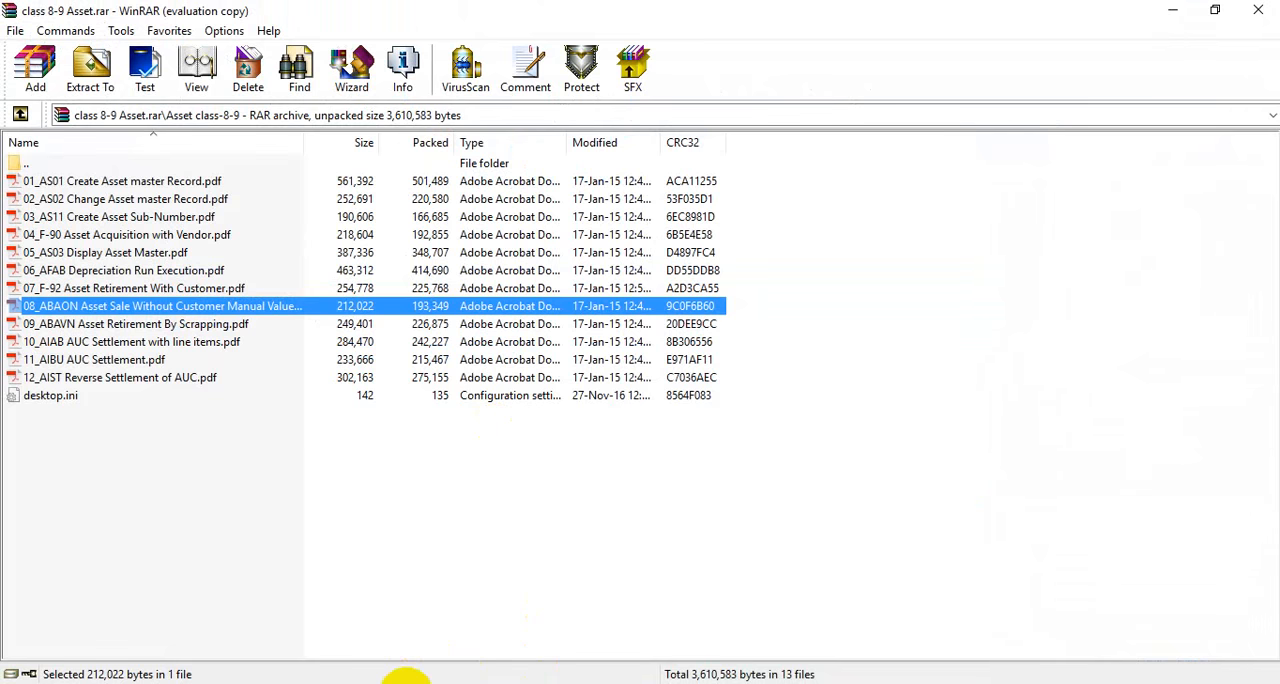
- Close the Job Overview, Display Document, Asset Explorer and SAP Easy Access windows and return to the scrapping transaction's command field
left_click(400, 683)
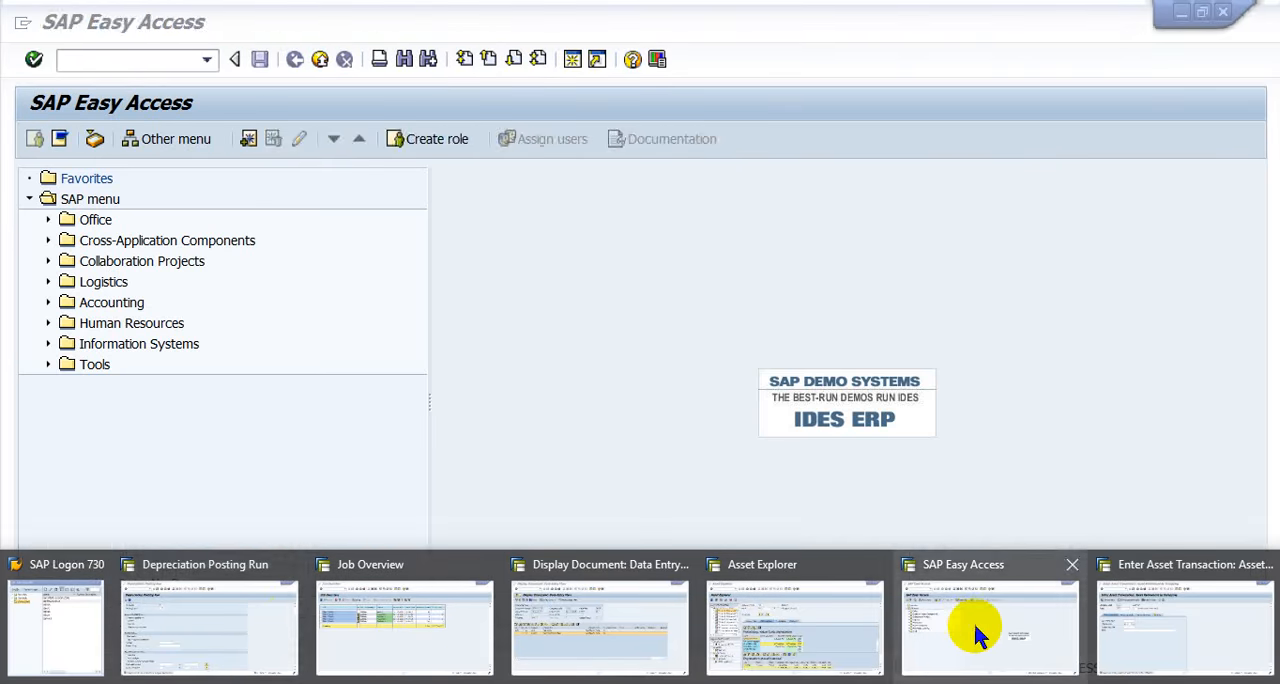
left_click(978, 620)
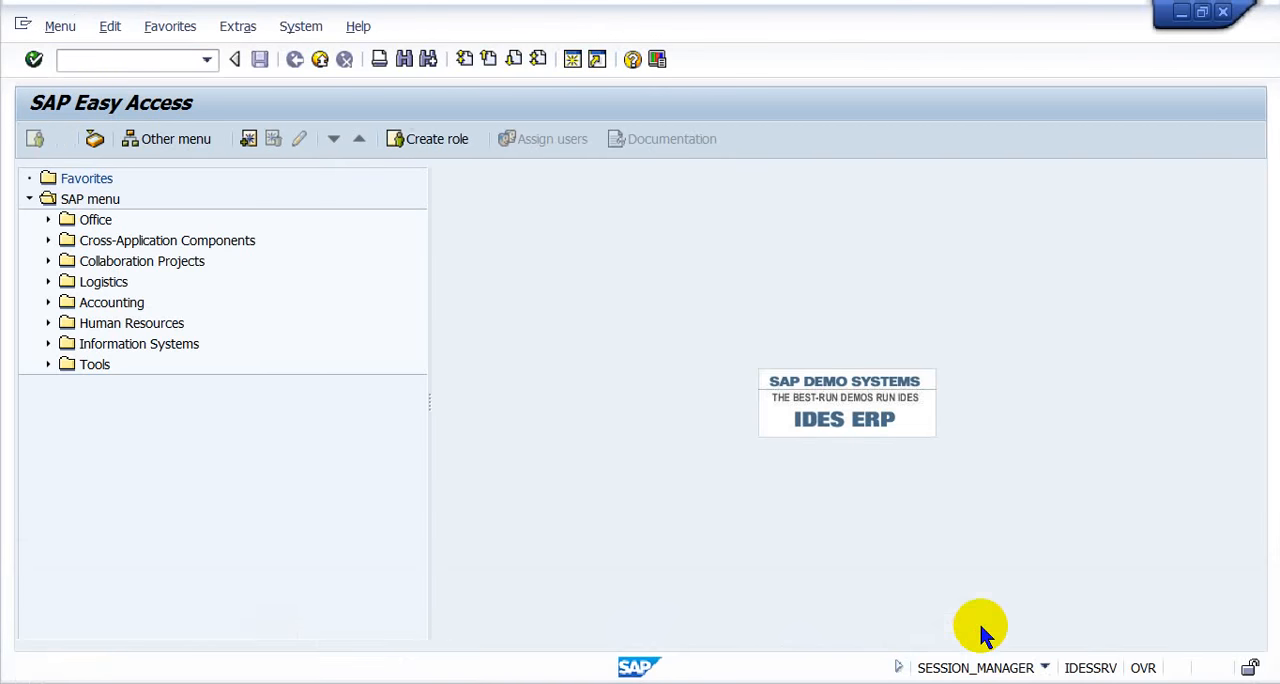
left_click(405, 680)
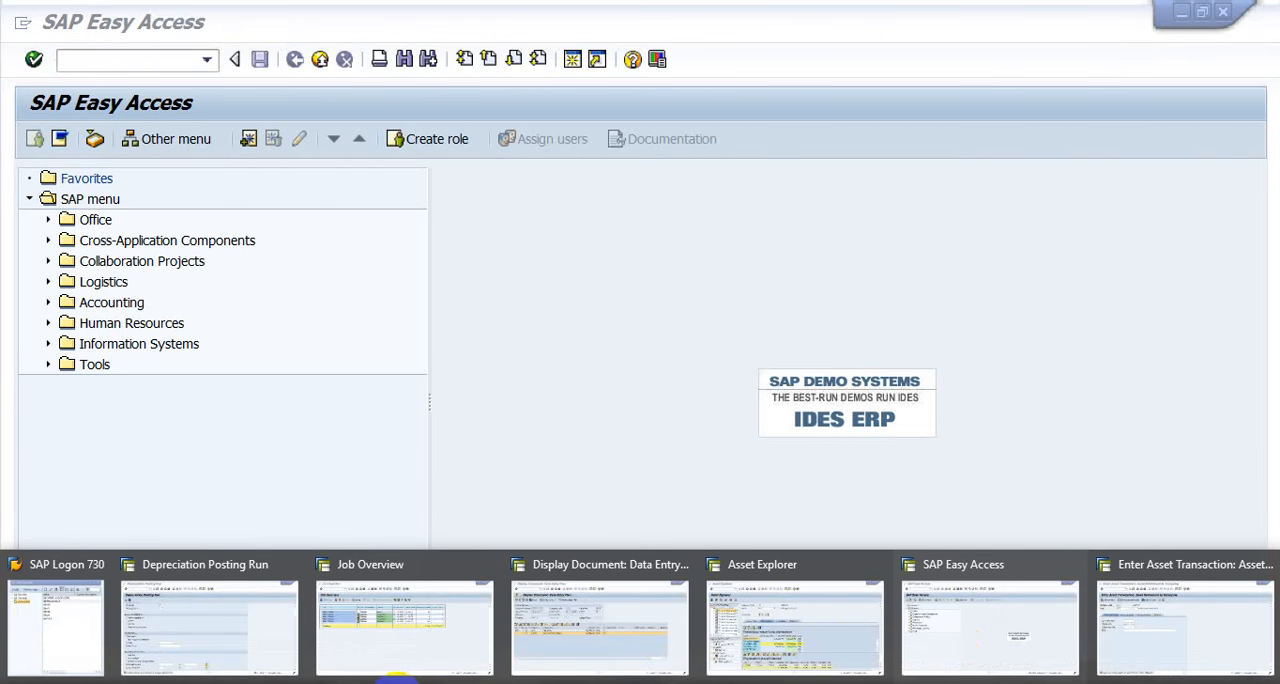
left_click(487, 567)
left_click(505, 561)
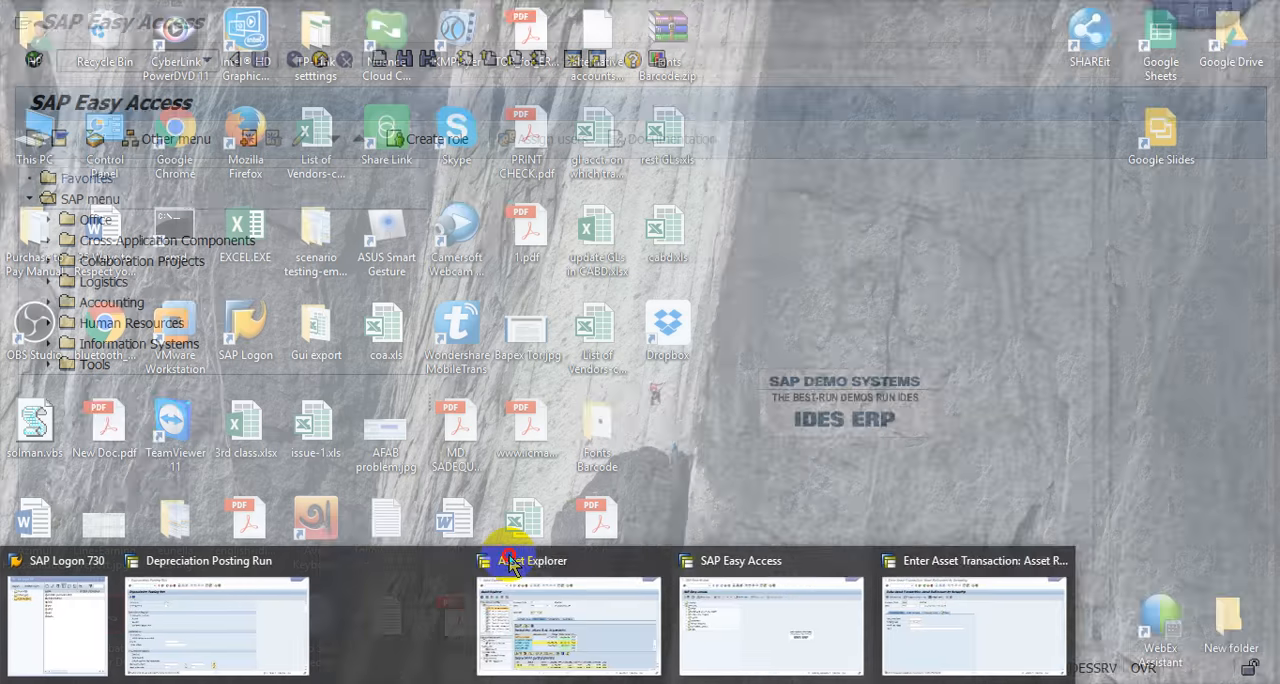
left_click(509, 560)
left_click(534, 561)
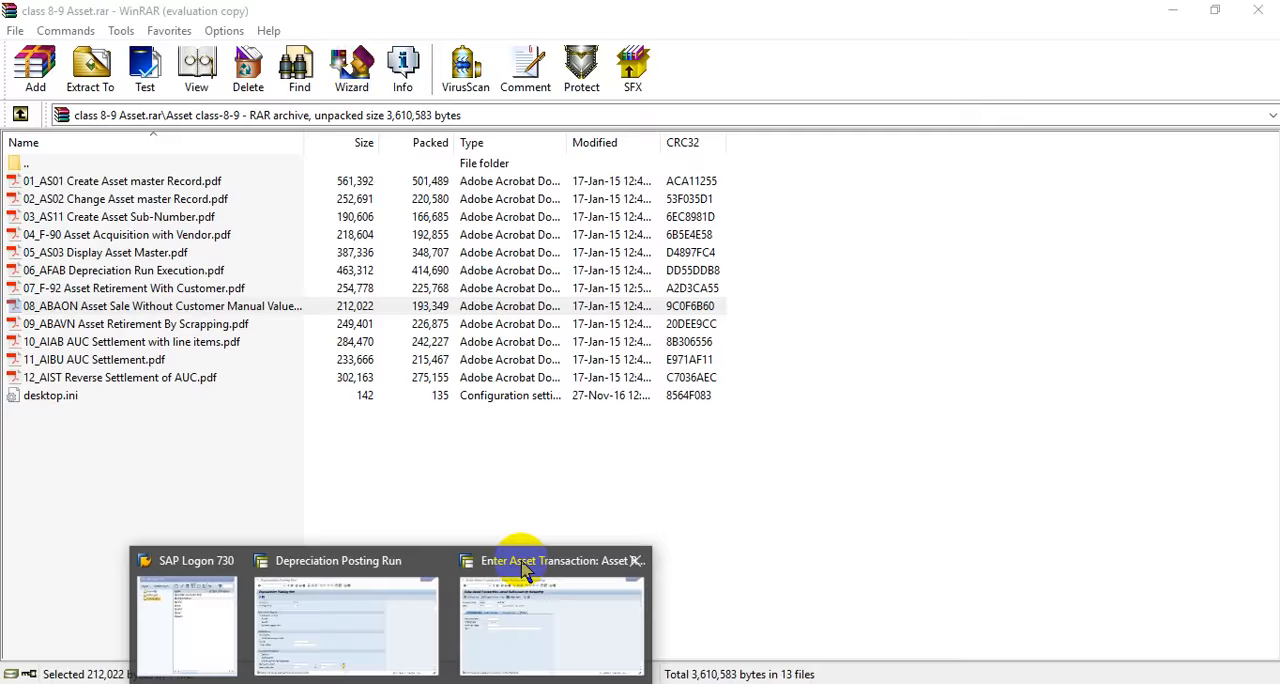
left_click(521, 586)
key("ctrl+slash")
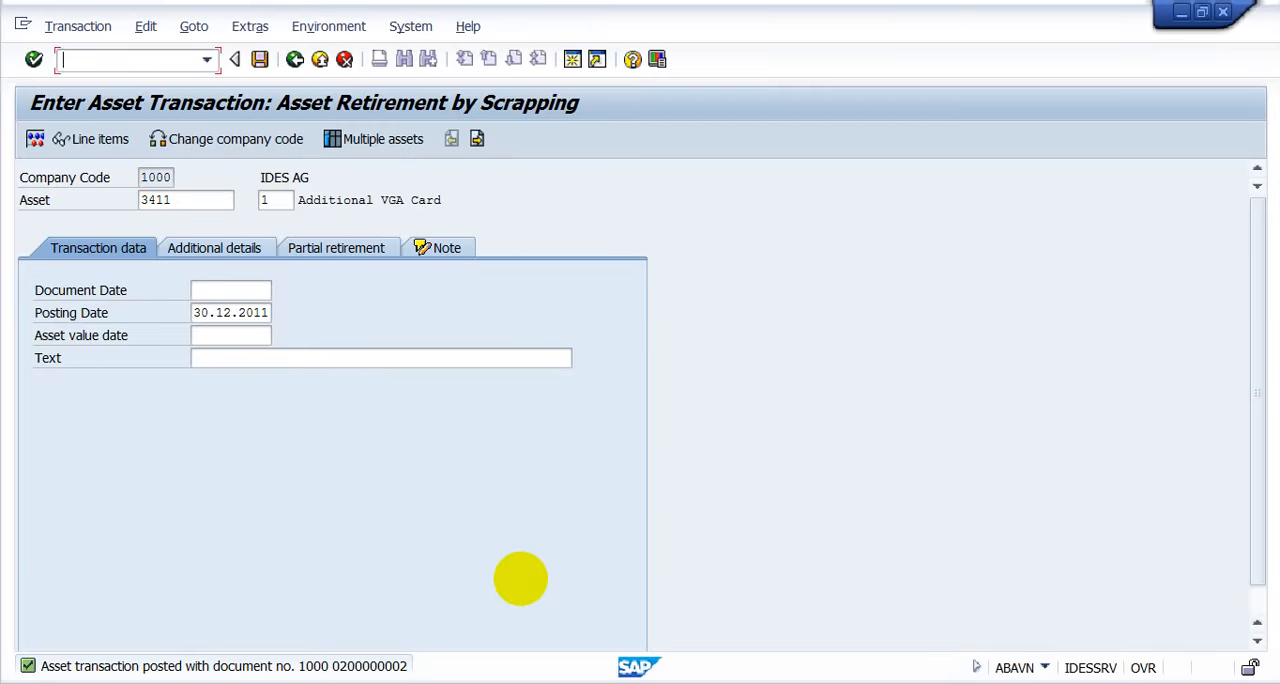
- Enter the transaction code /nabaon in the command field, checking the code against the ABAON training PDF
type("/n")
key("alt+Tab")
key("alt+Tab")
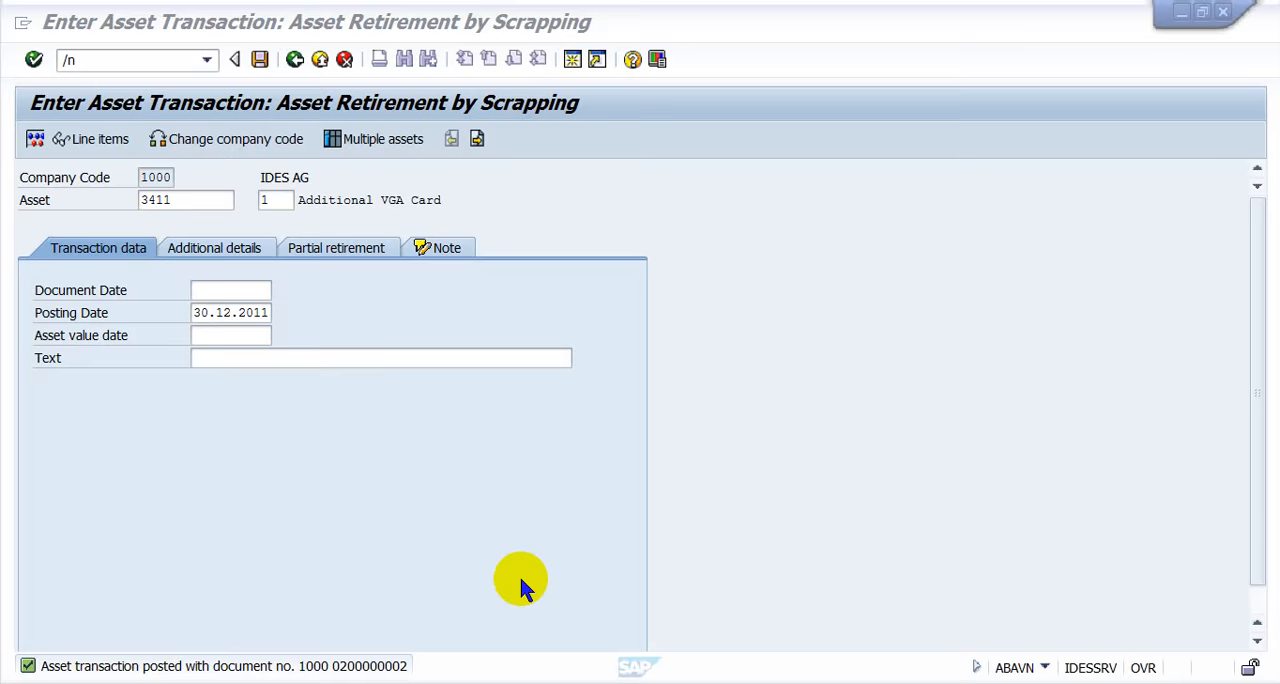
type("a")
key("BackSpace")
type("/naba")
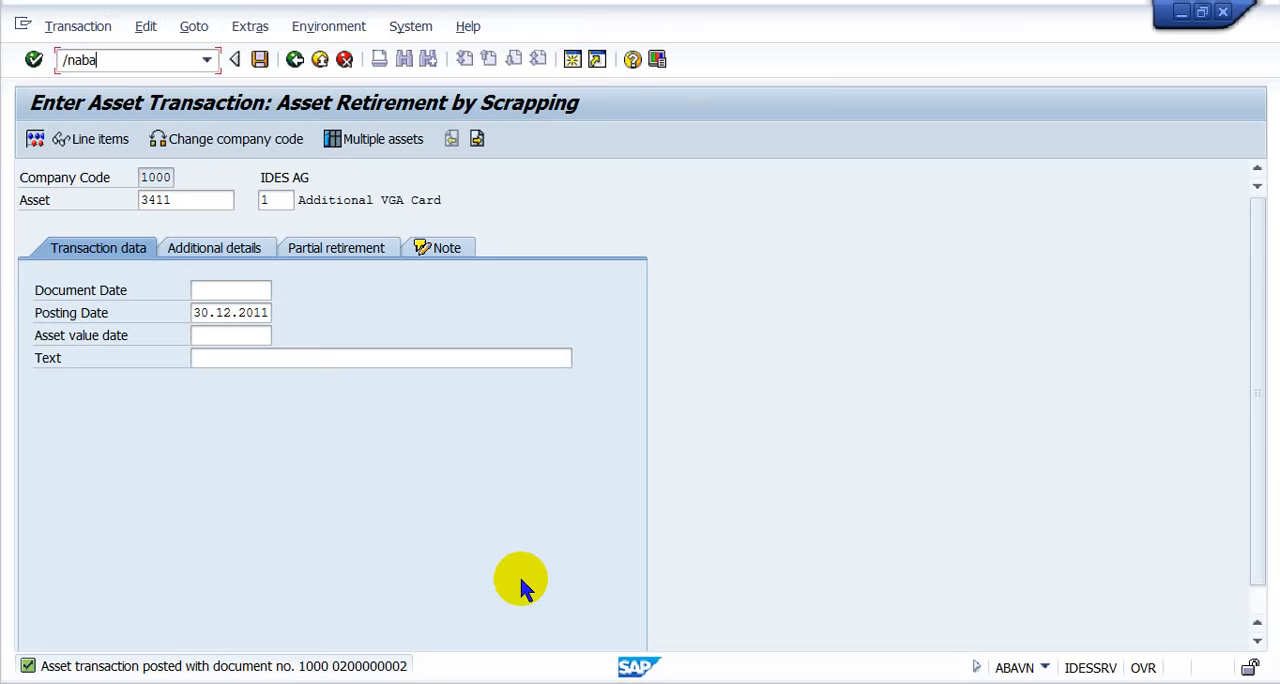
type("vn")
key("alt+Tab")
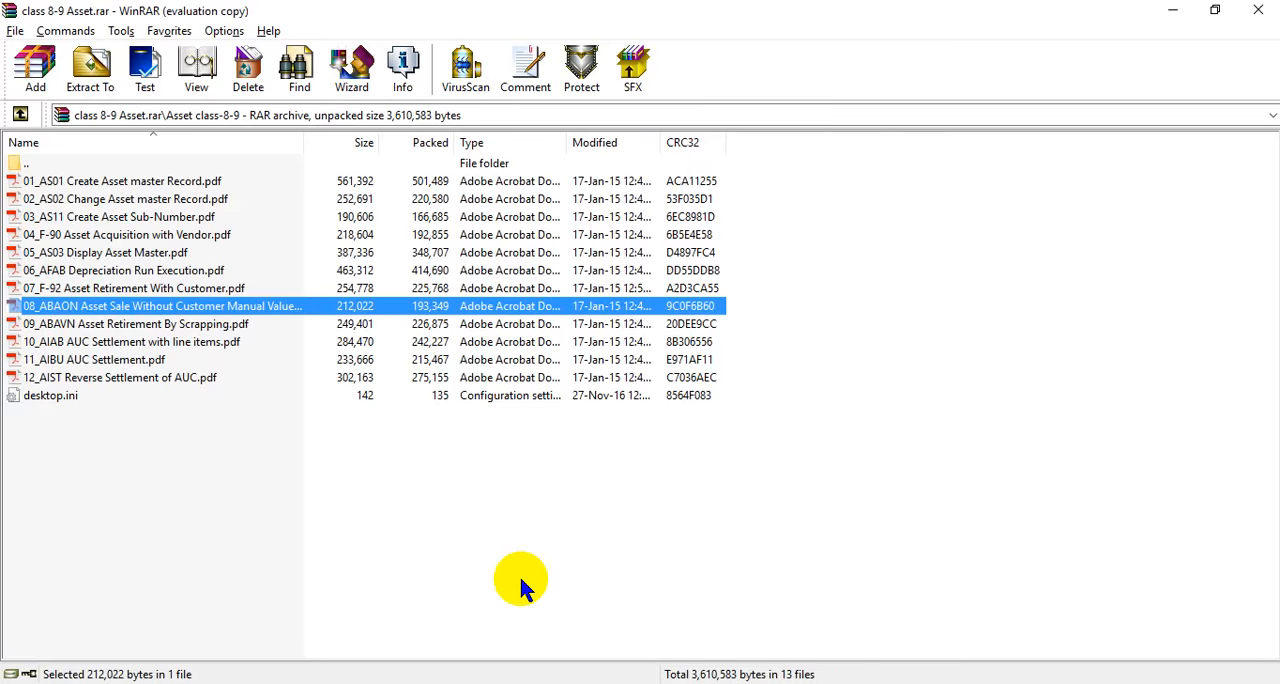
key("alt+Tab")
key("alt+Tab")
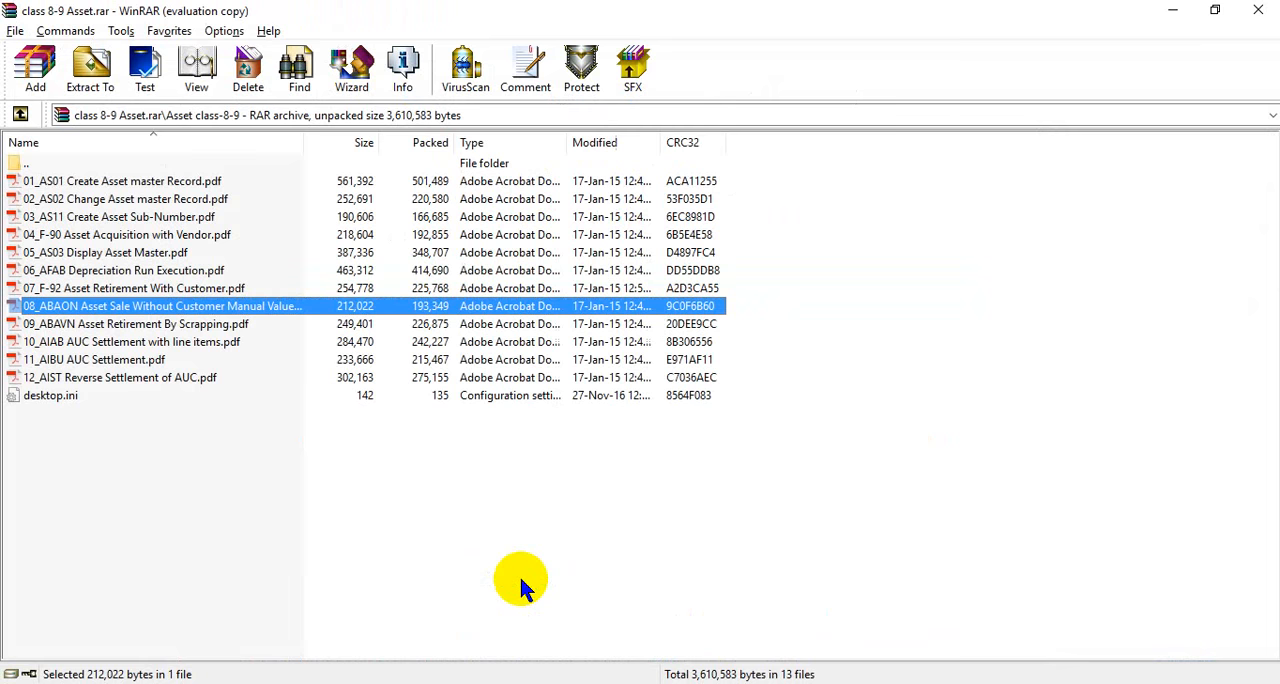
key("alt+Tab")
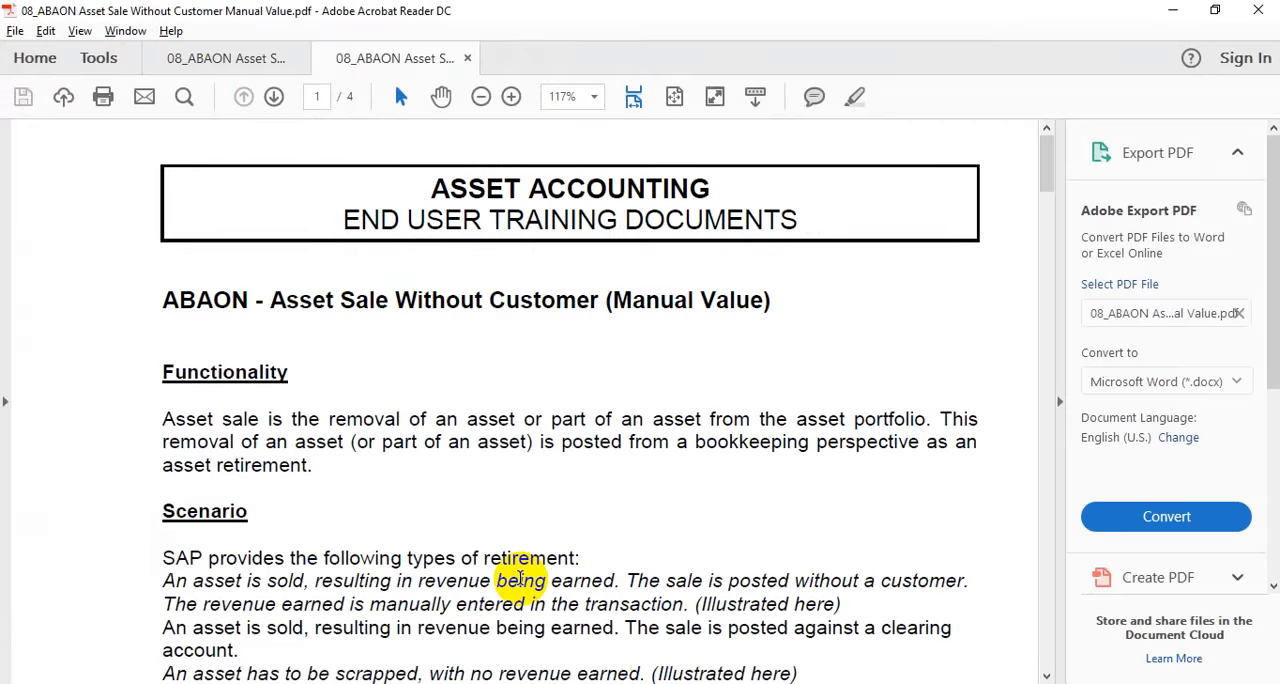
key("alt+Tab")
key("alt+Tab")
key("alt+Tab")
key("Tab")
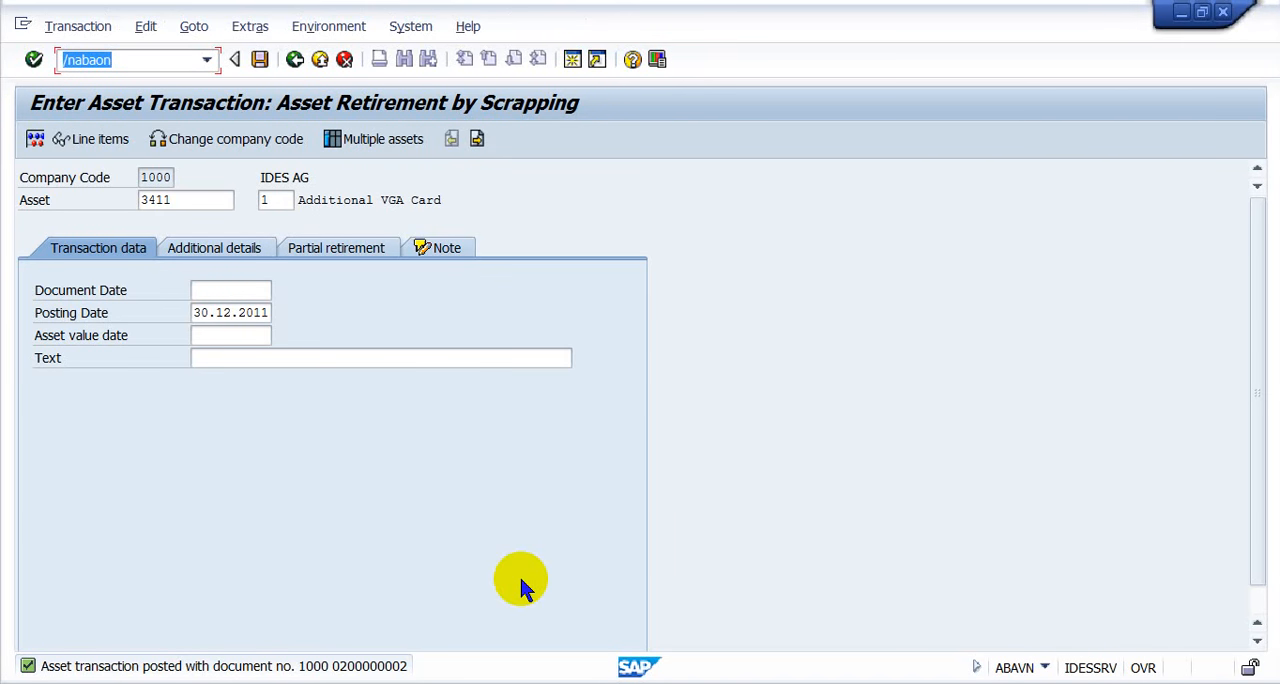
left_click(278, 200)
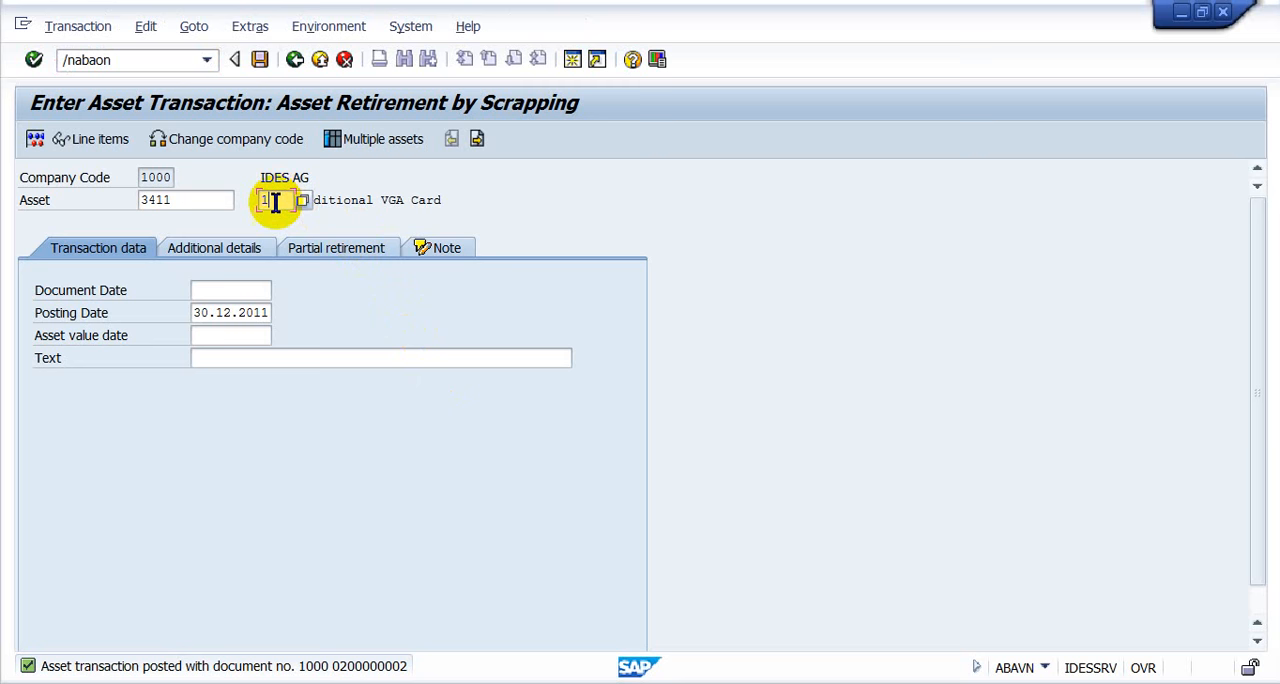
left_click(215, 293)
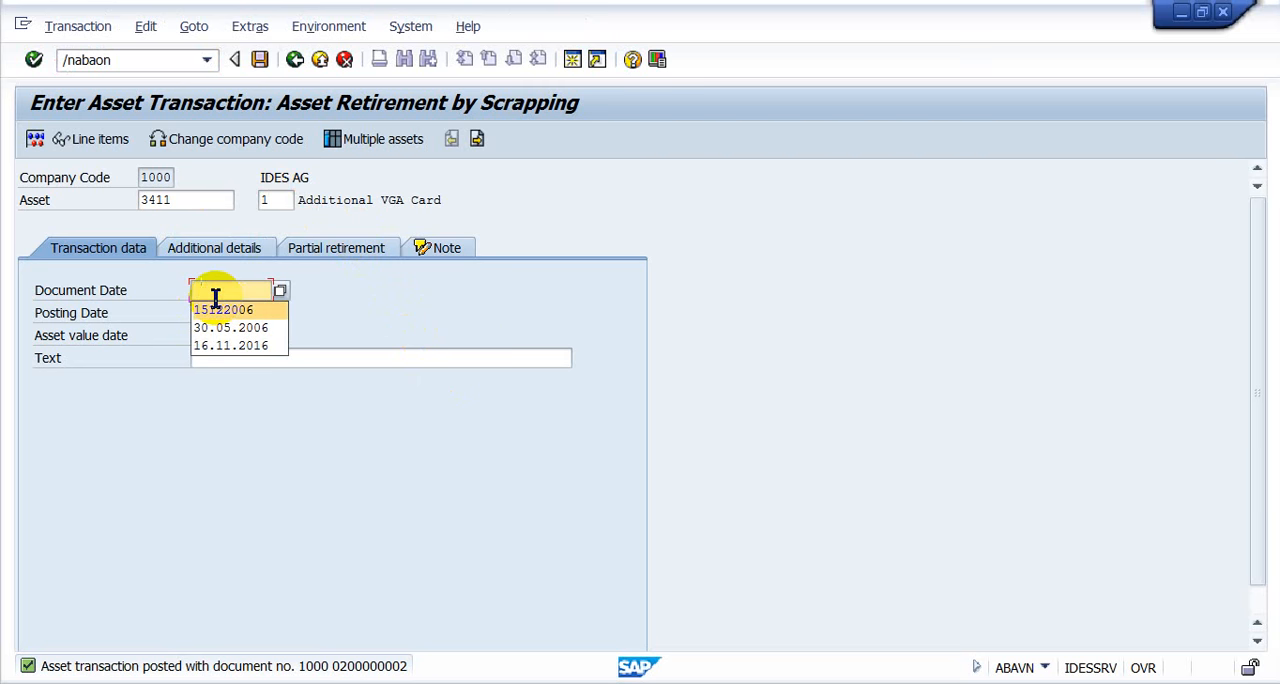
key("Down")
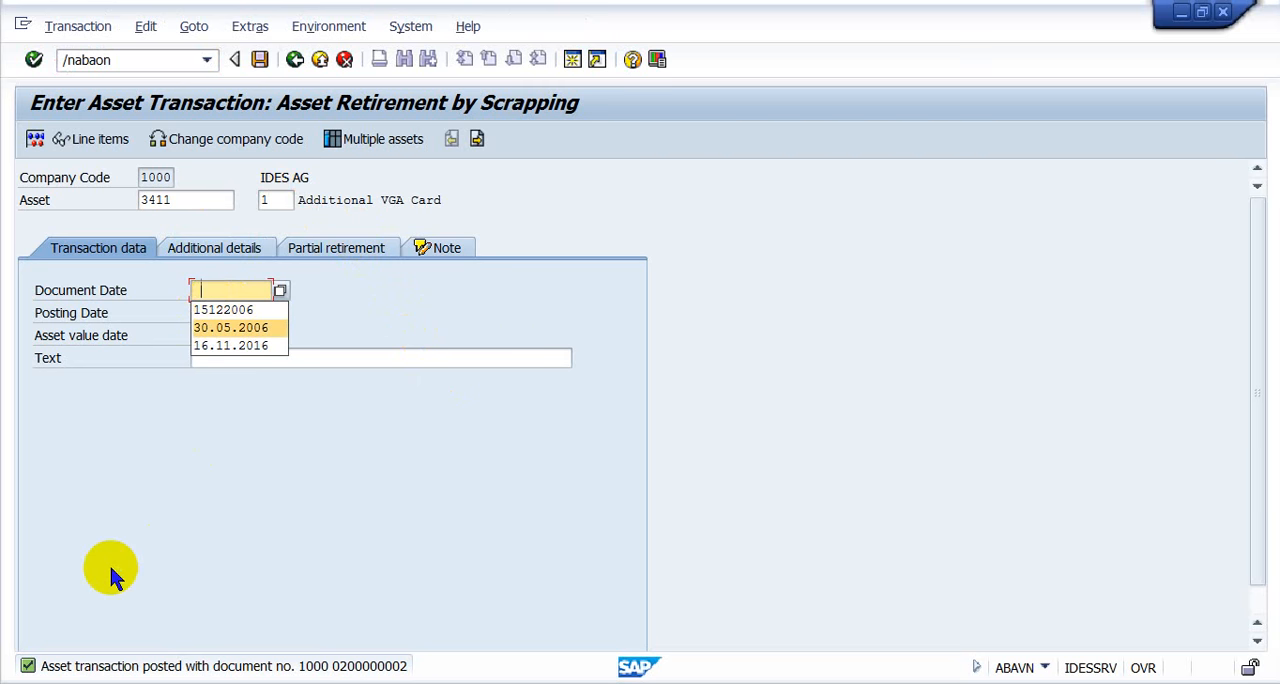
left_click(245, 348)
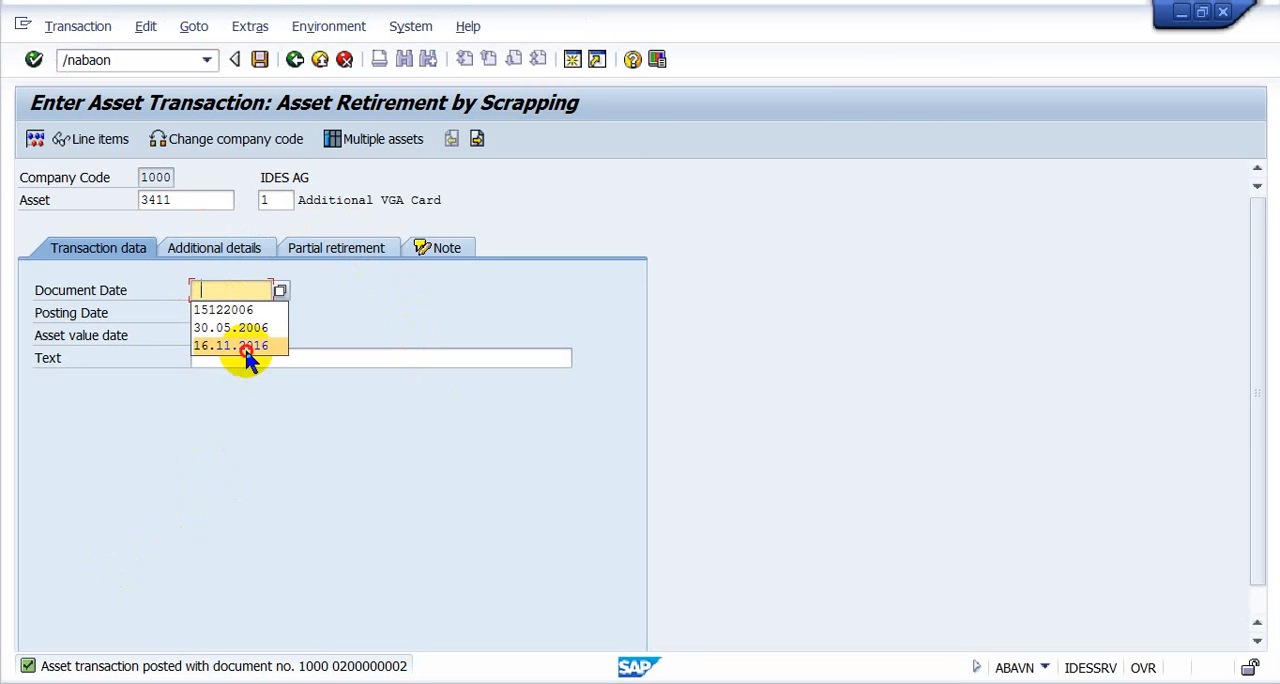
left_click(251, 293)
type("0")
key("ctrl+a")
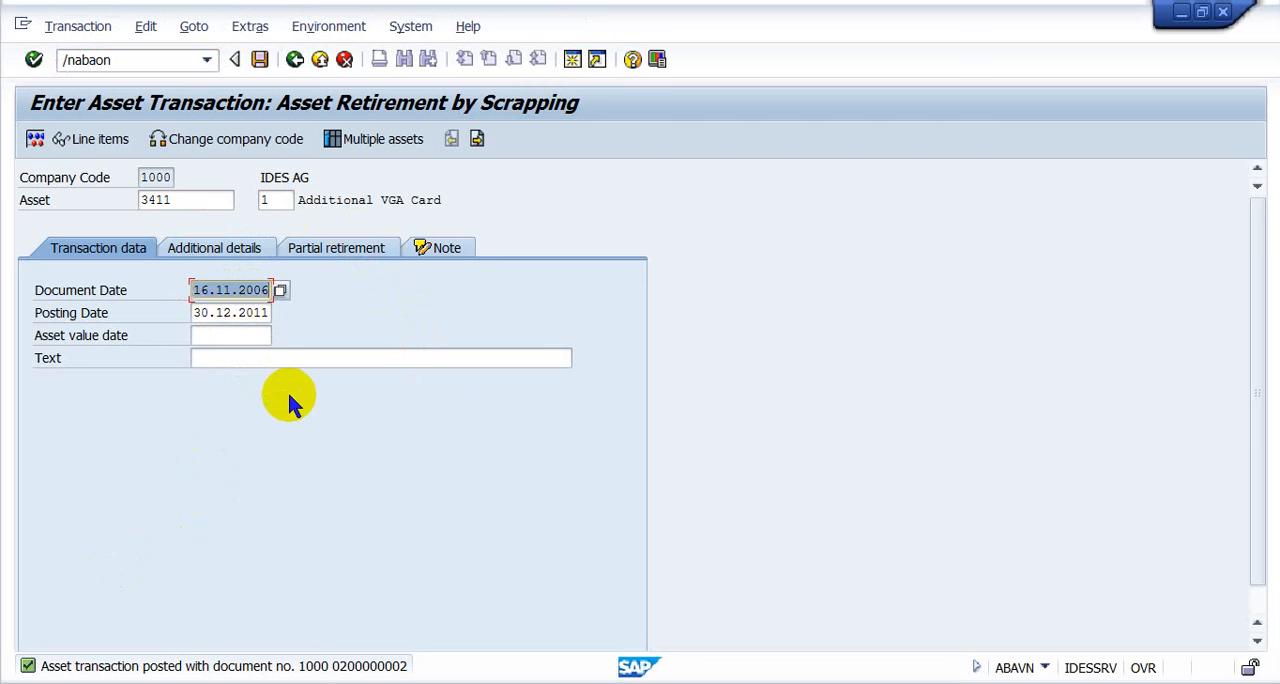
key("ctrl+c")
key("Tab")
key("ctrl+v")
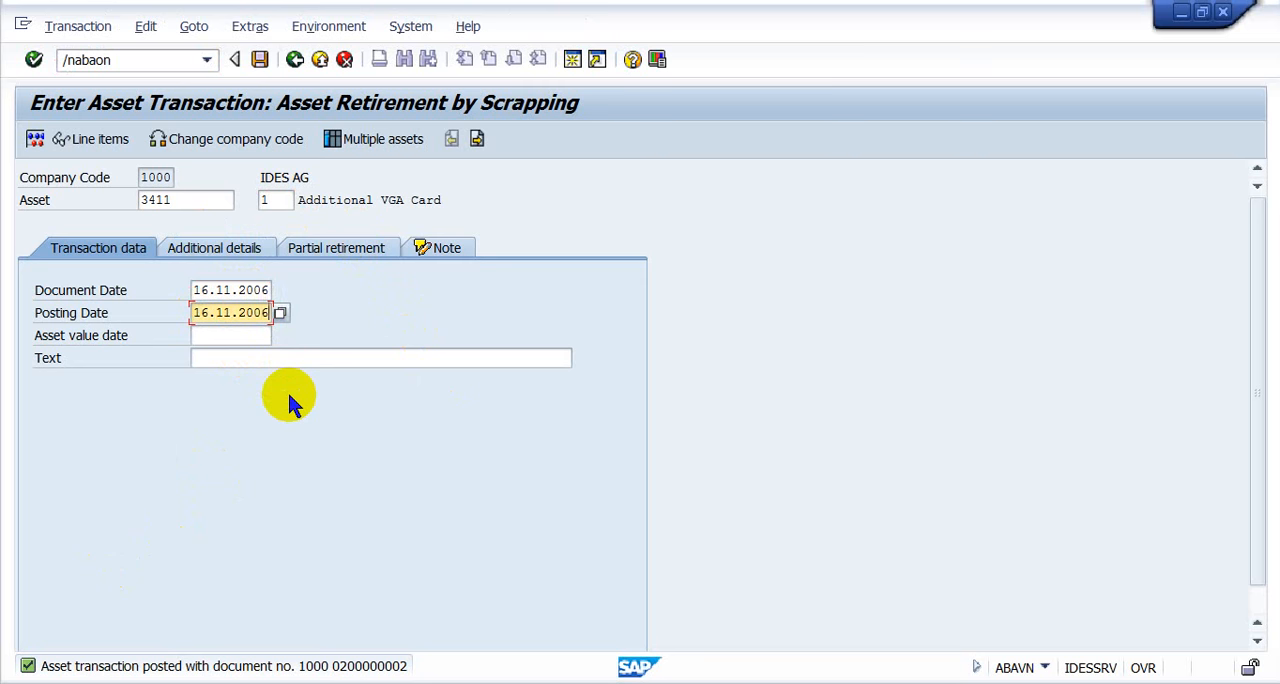
key("Up")
key("Up")
key("Down")
key("Down")
key("Left")
key("Left")
key("Up")
key("Left")
key("Left")
key("Left")
key("Left")
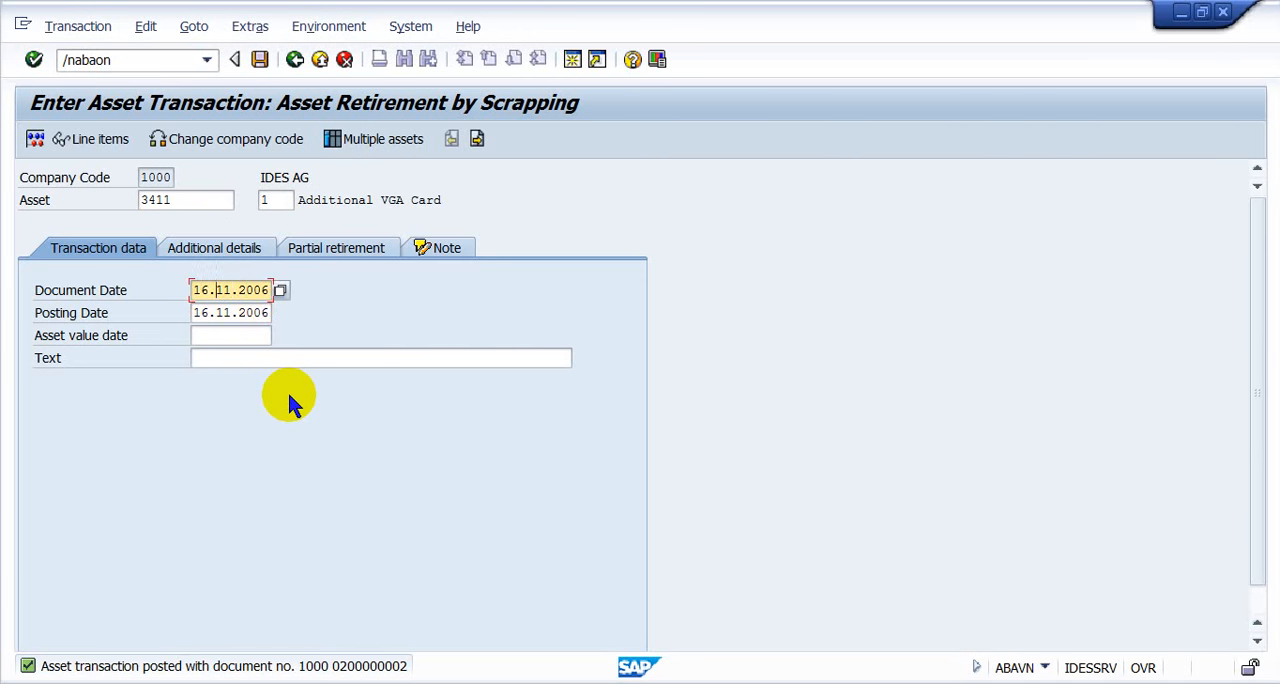
type("12")
key("Down")
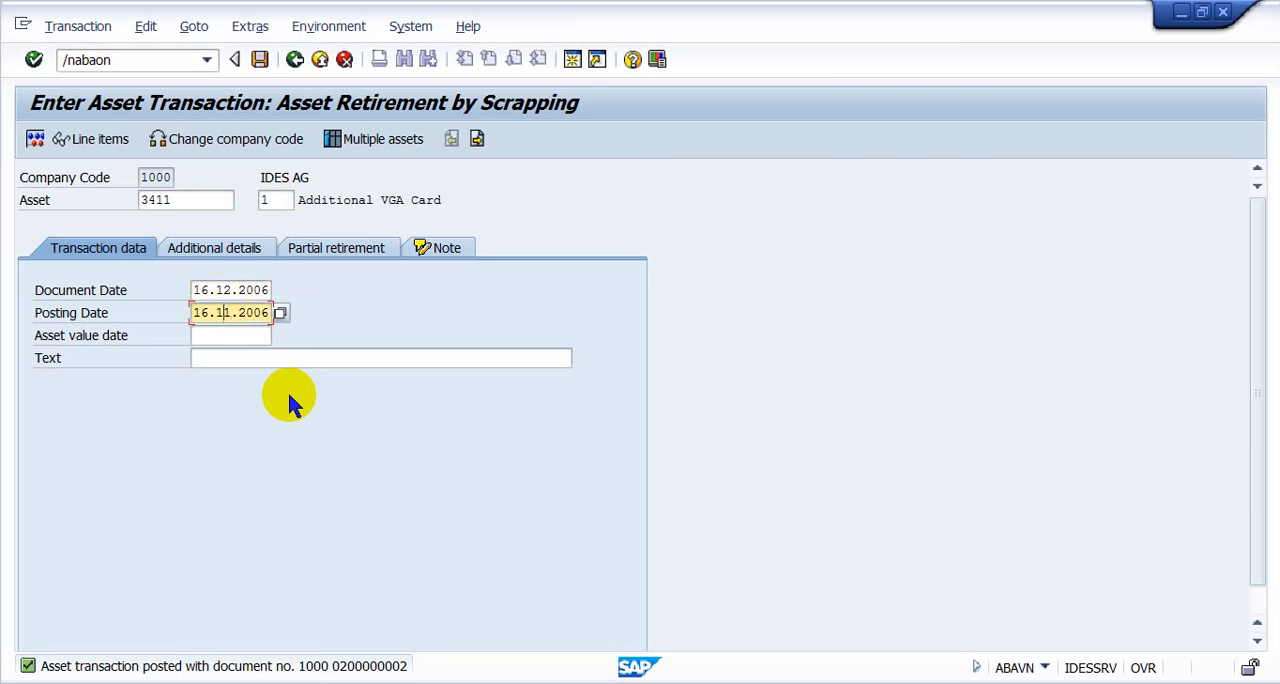
key("Left")
key("Up")
key("ctrl+a")
type("3")
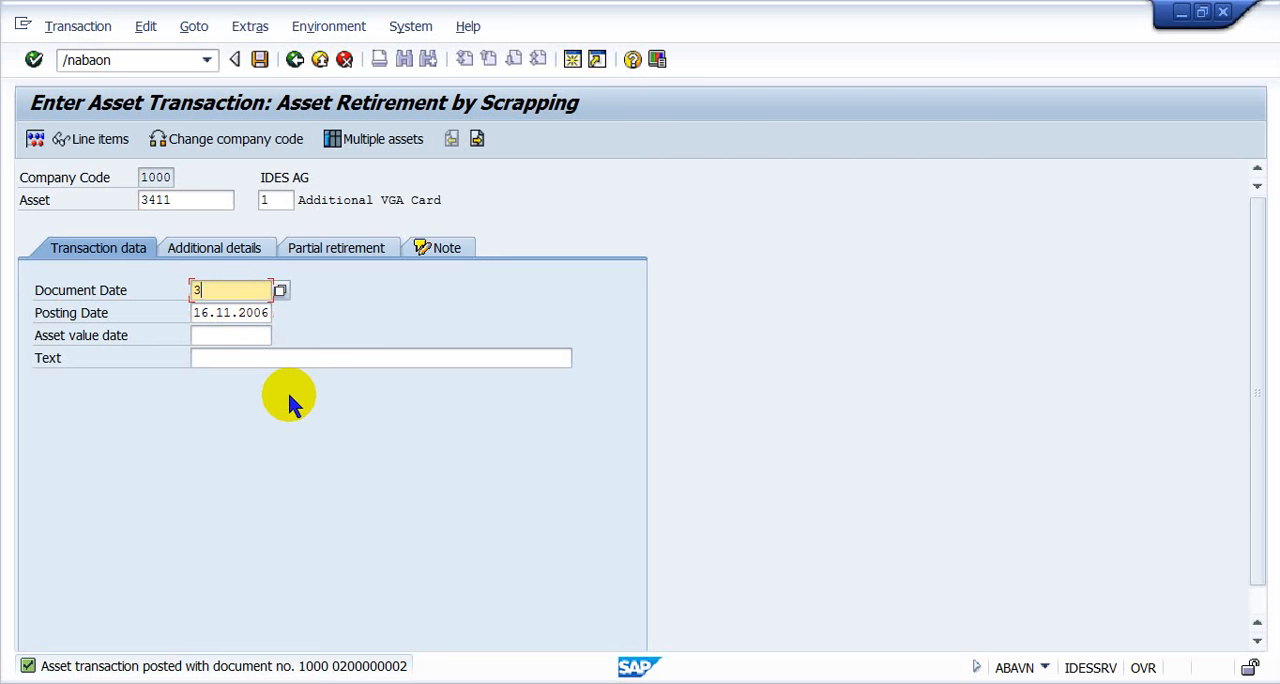
type("01220016")
key("ctrl+a")
key("ctrl+c")
key("Down")
key("ctrl+v")
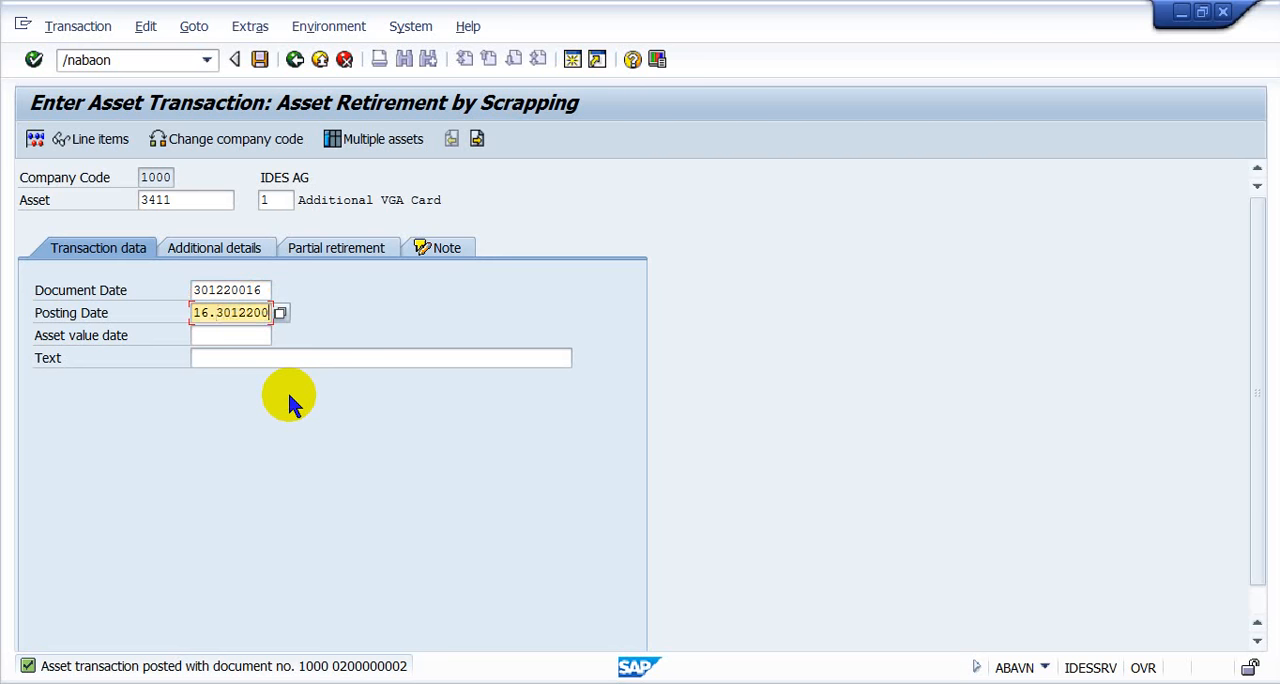
key("ctrl+a")
key("Delete")
key("ctrl+v")
left_click_drag(1254, 298, 1257, 372)
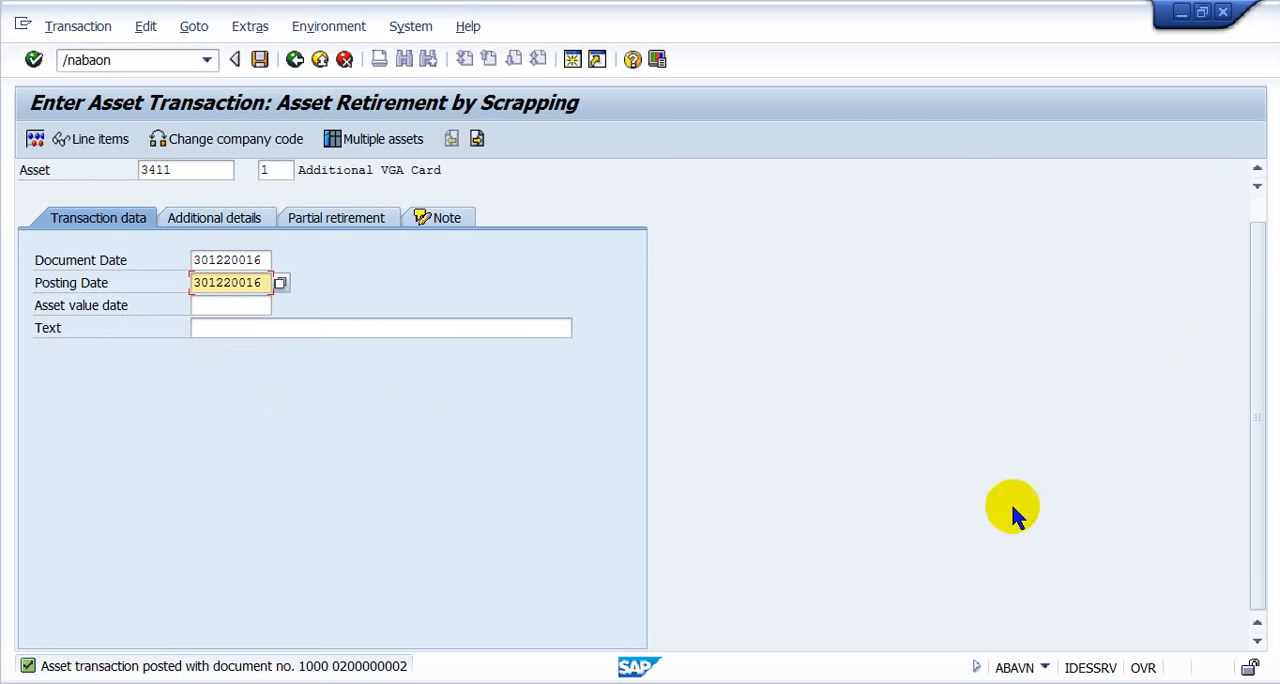
- Run transaction ABAON for the asset sale without customer and enter 301220016 as document date and posting date
double_click(155, 57)
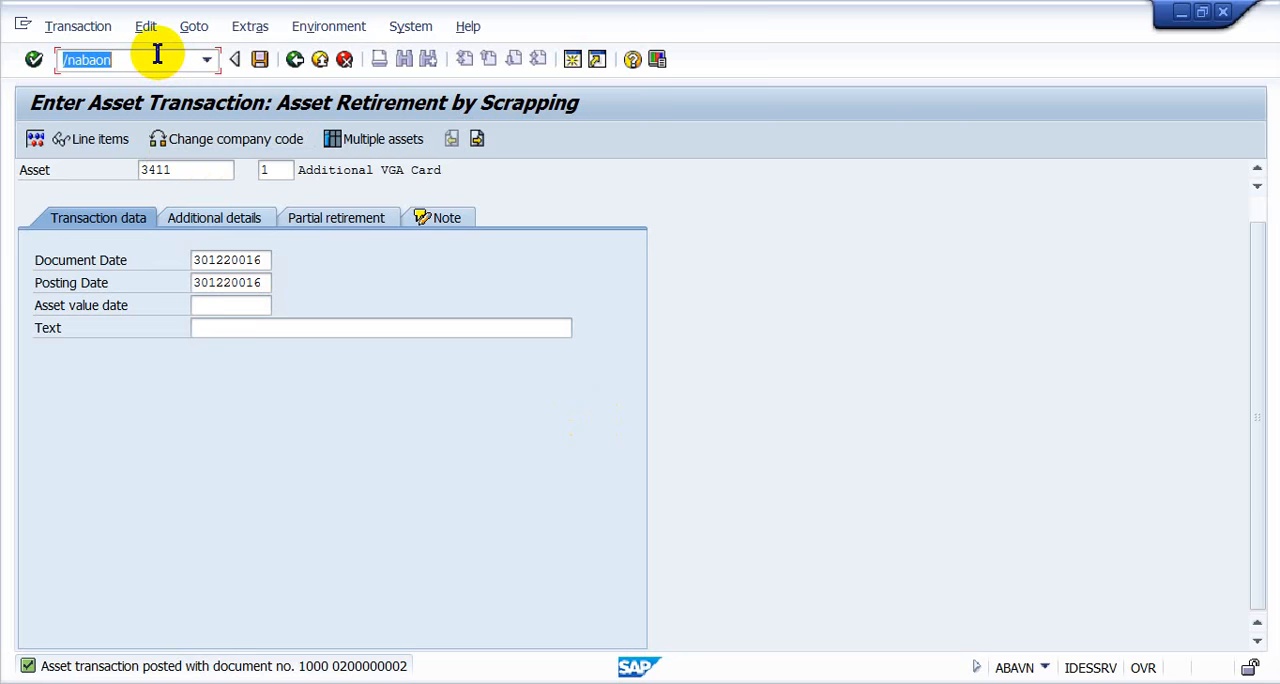
key("Delete")
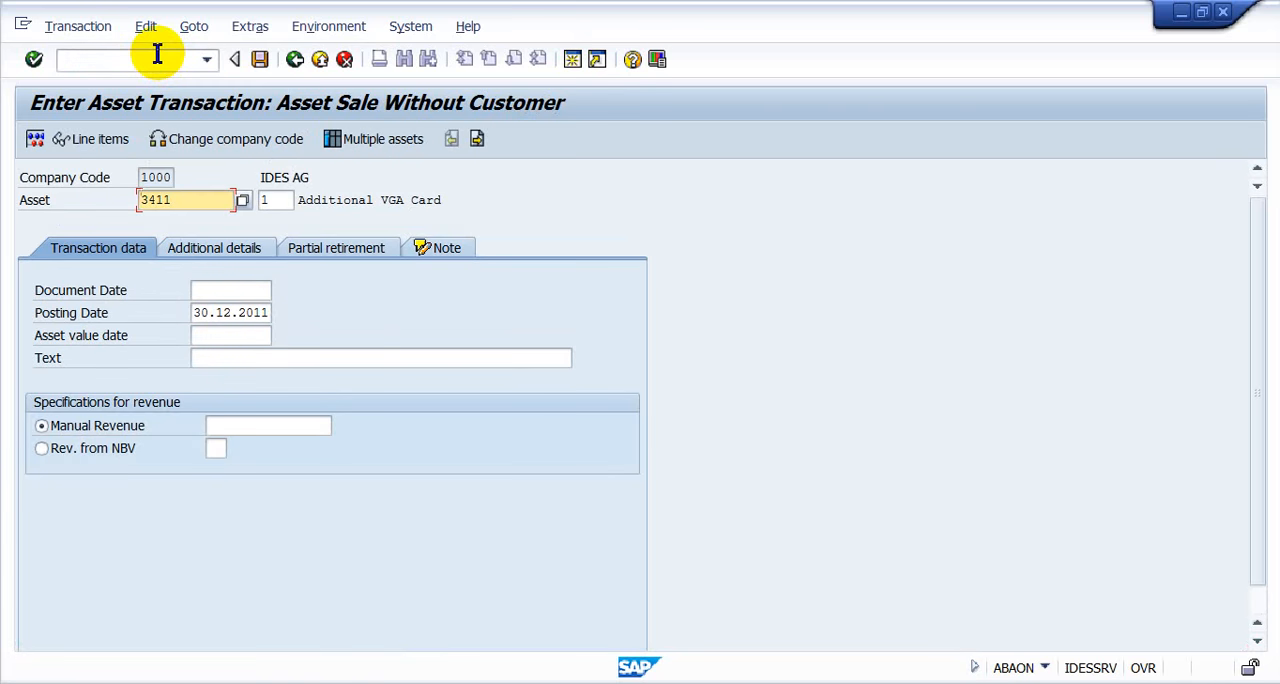
left_click(213, 291)
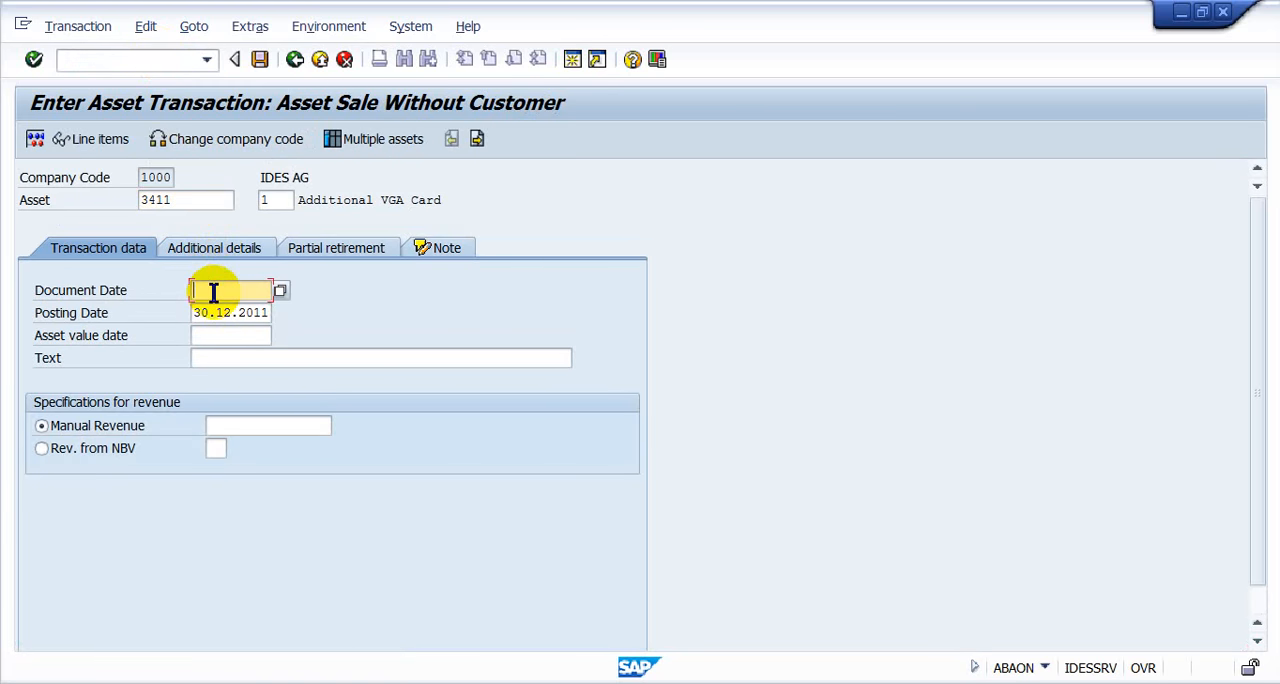
type("30122016")
key("Tab")
type("30122016")
key("Tab")
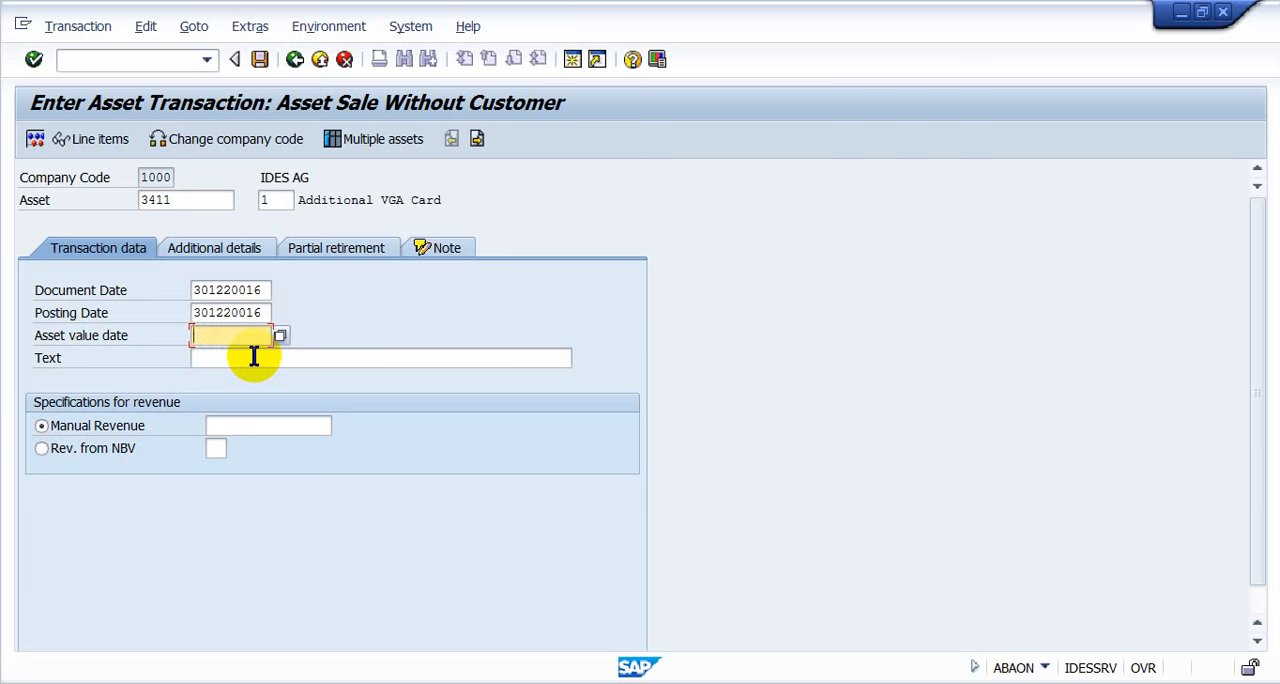
- Set the asset value date to 30122006 and the manual revenue to 7000
type("30")
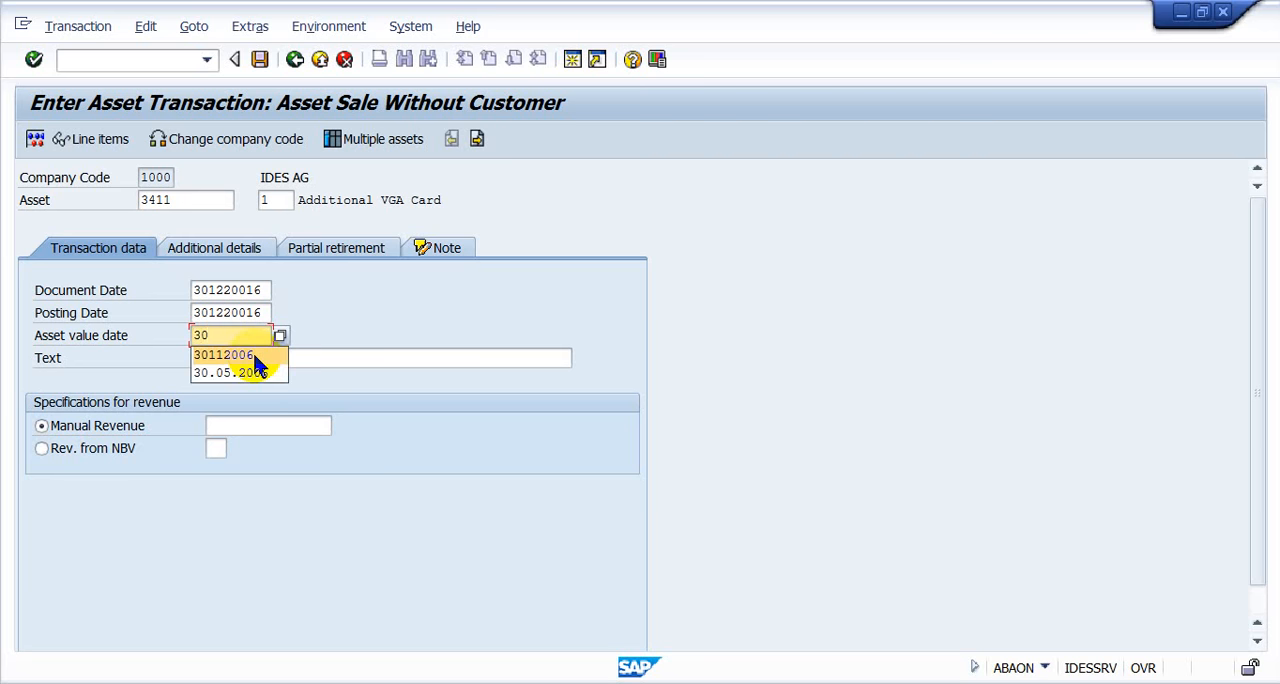
left_click(254, 357)
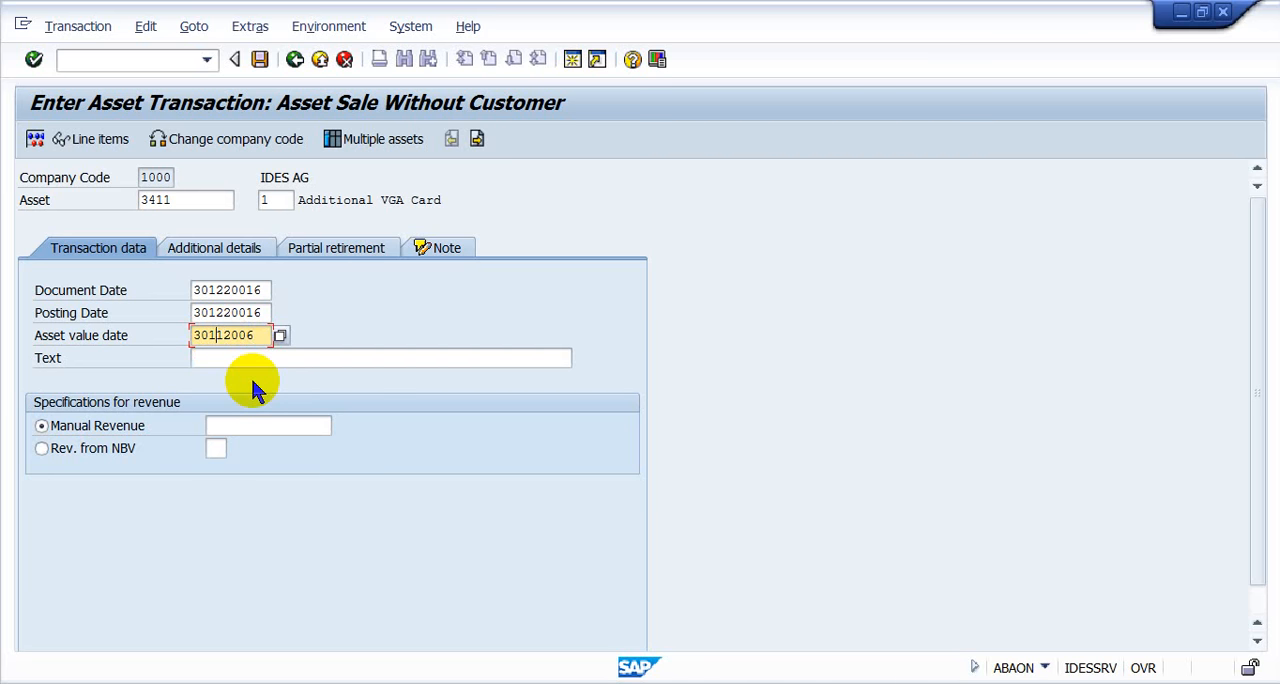
type("2")
left_click(286, 423)
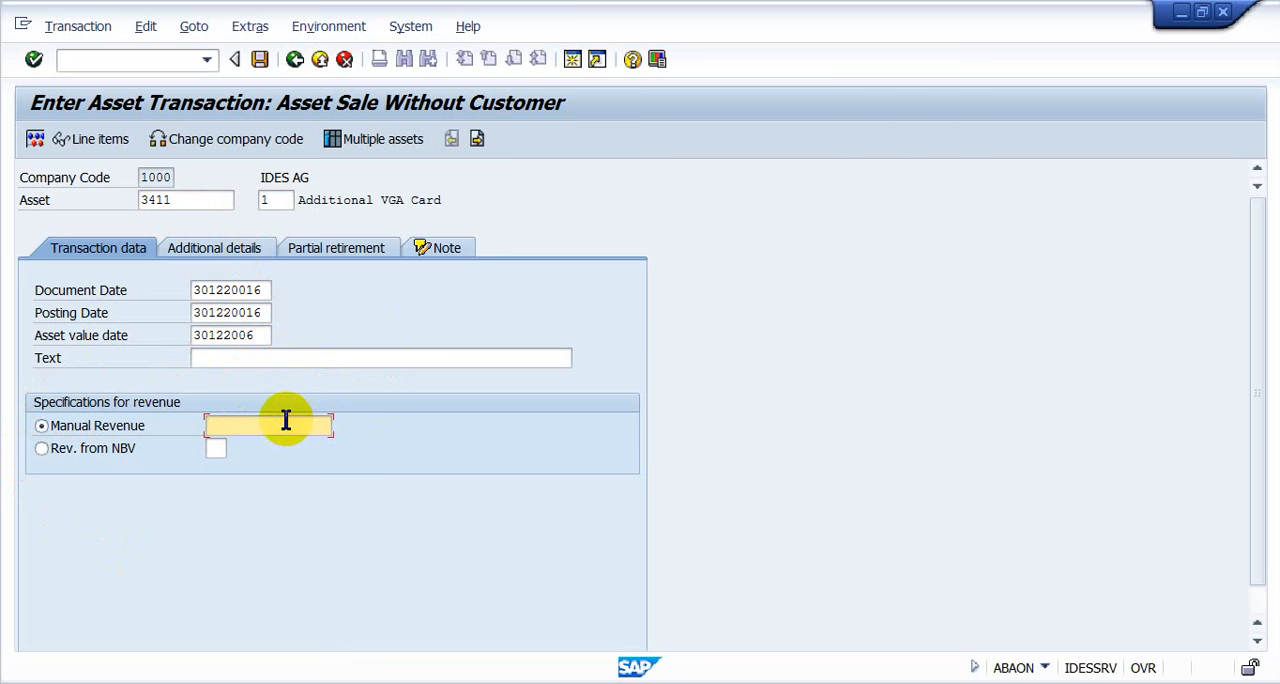
type("7000")
- Correct the document date and posting date to 30122016 and confirm the transaction data
left_click(250, 262)
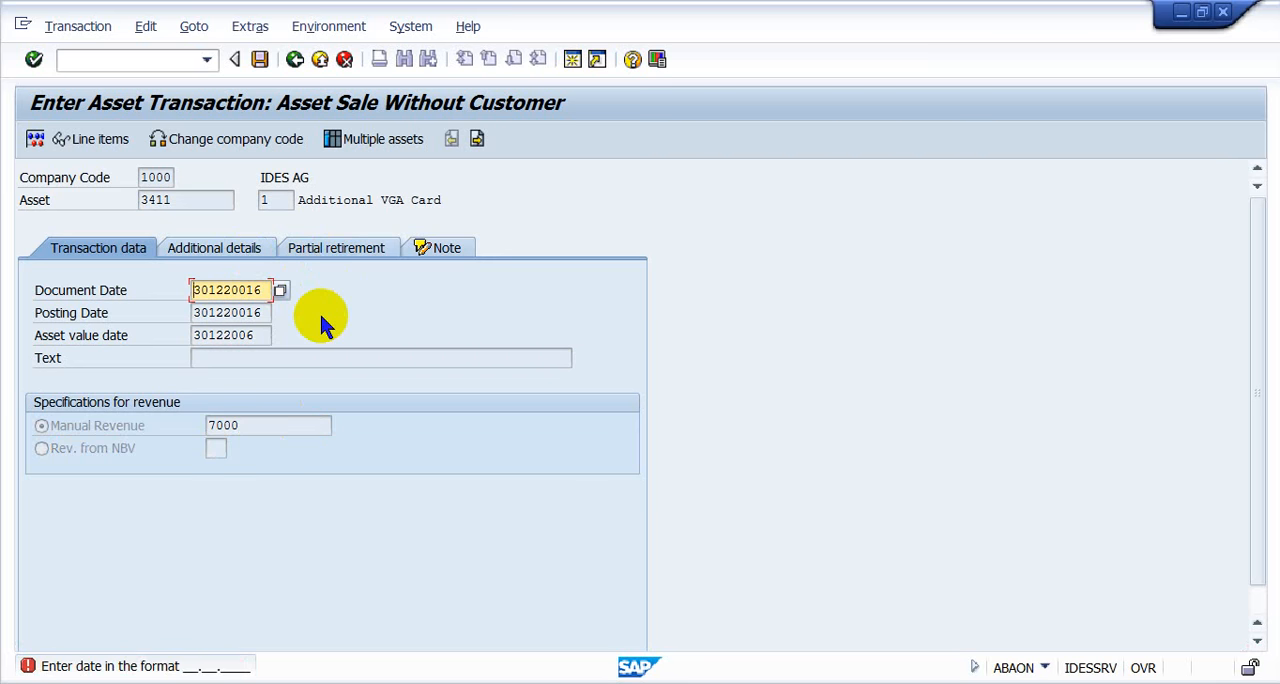
left_click(233, 290)
key("BackSpace")
key("Tab")
key("Right")
key("Right")
key("Right")
key("Right")
key("Right")
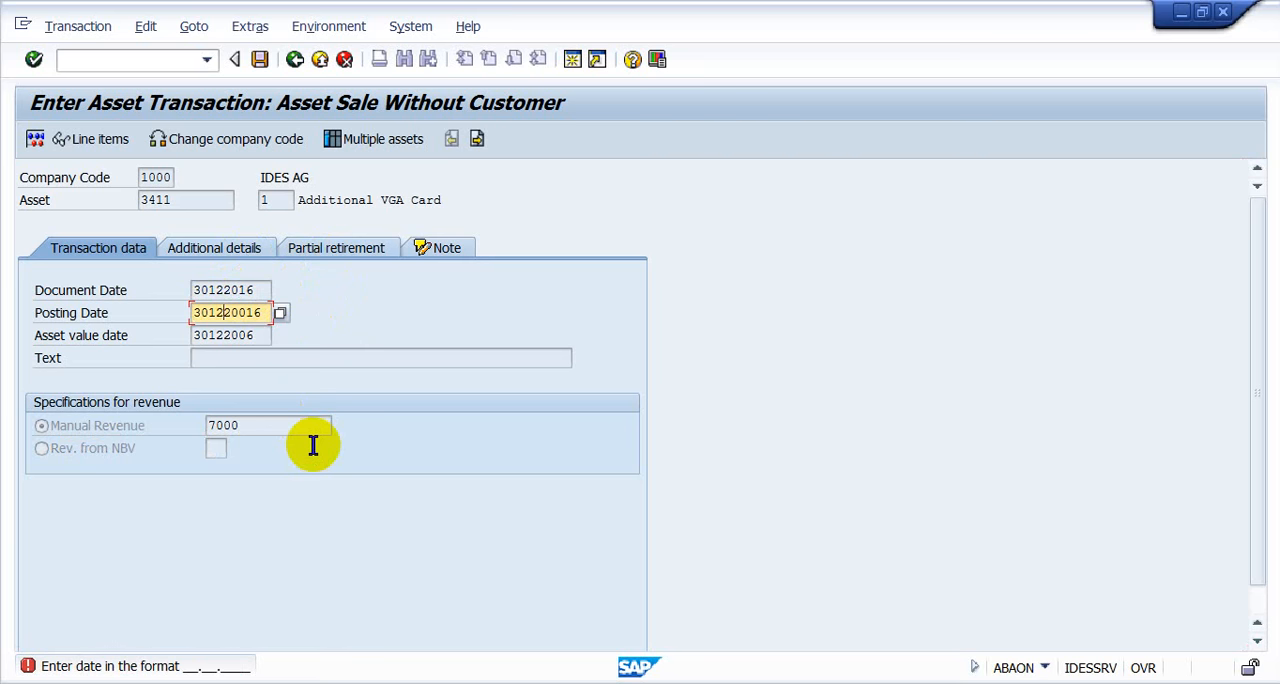
key("Delete")
key("Return")
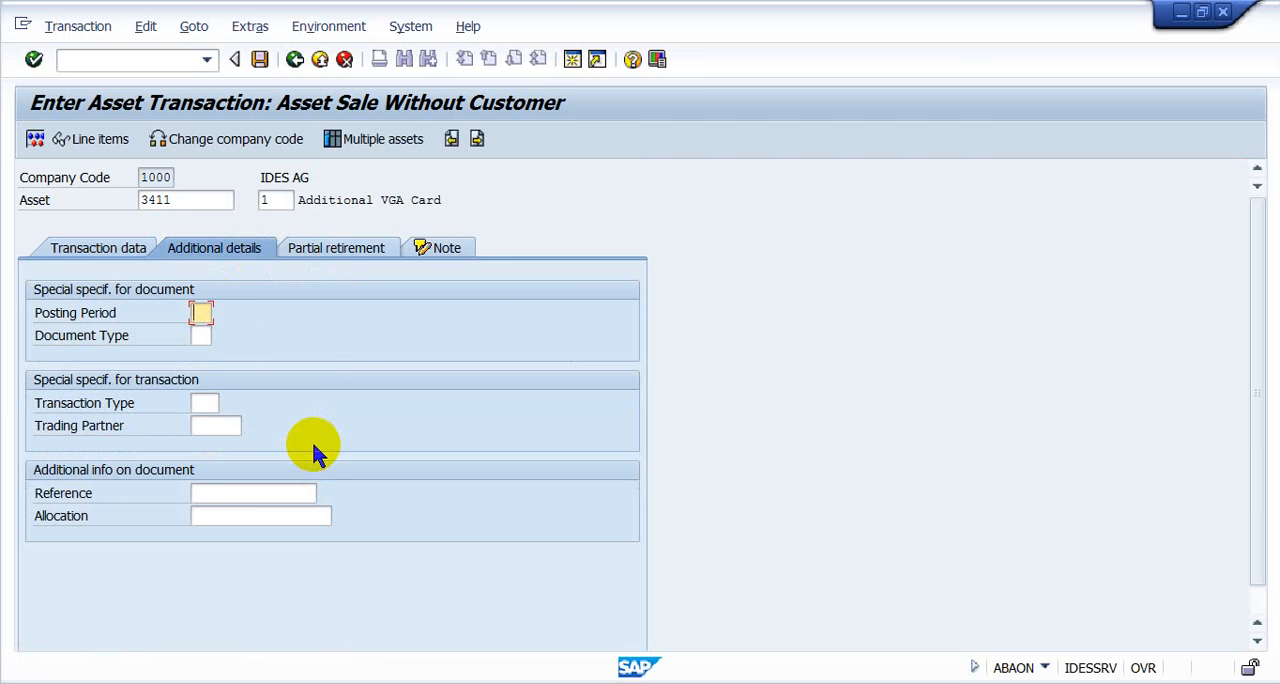
- Change the document date and posting date in the transaction data to 30.12.2006
left_click(120, 249)
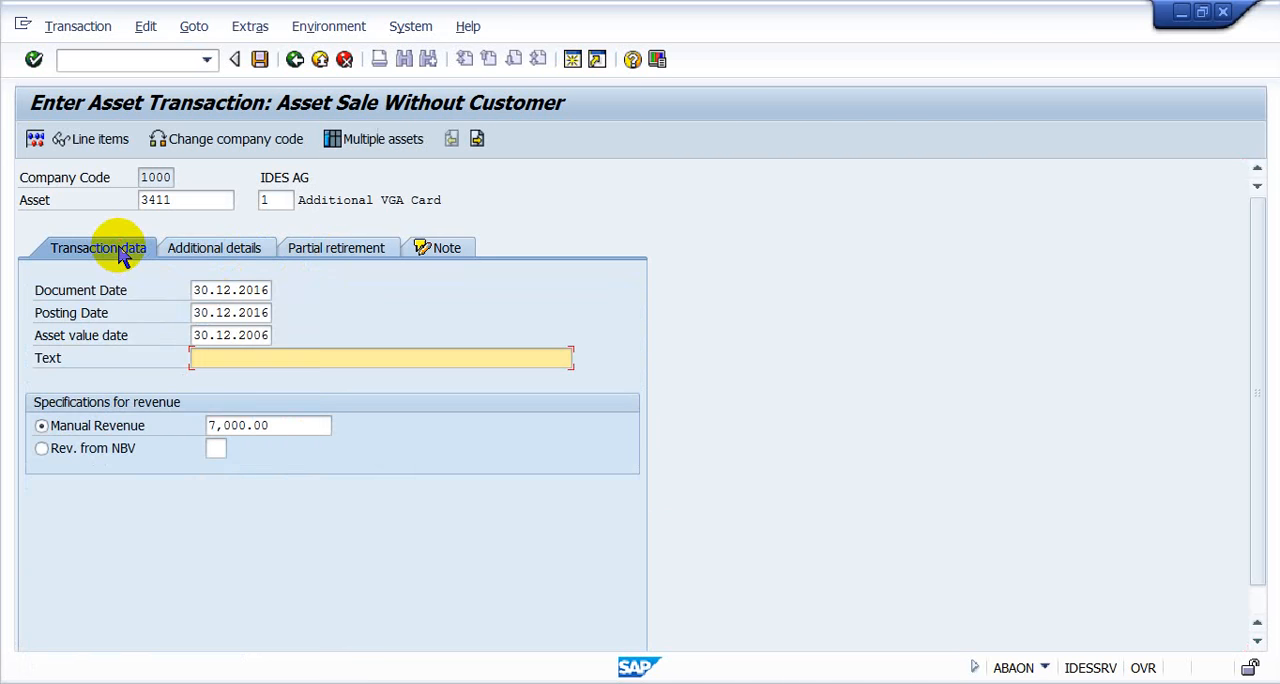
left_click(262, 291)
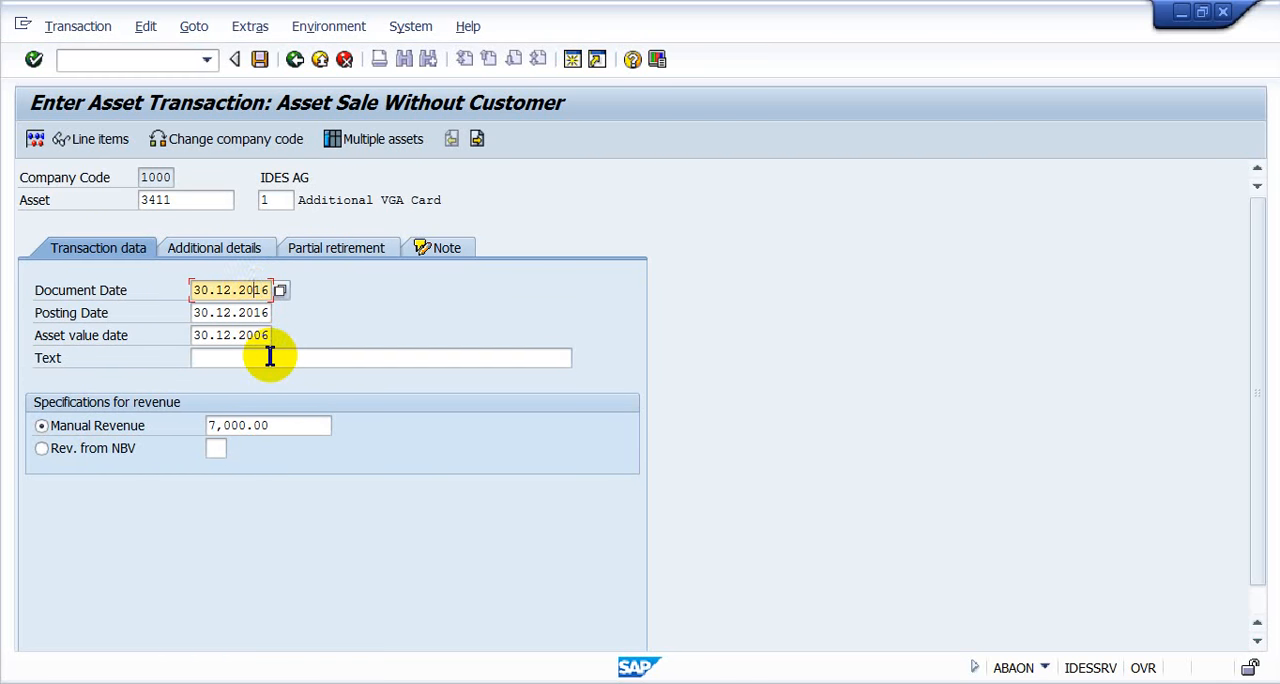
type("0")
key("Down")
type("0")
key("Down")
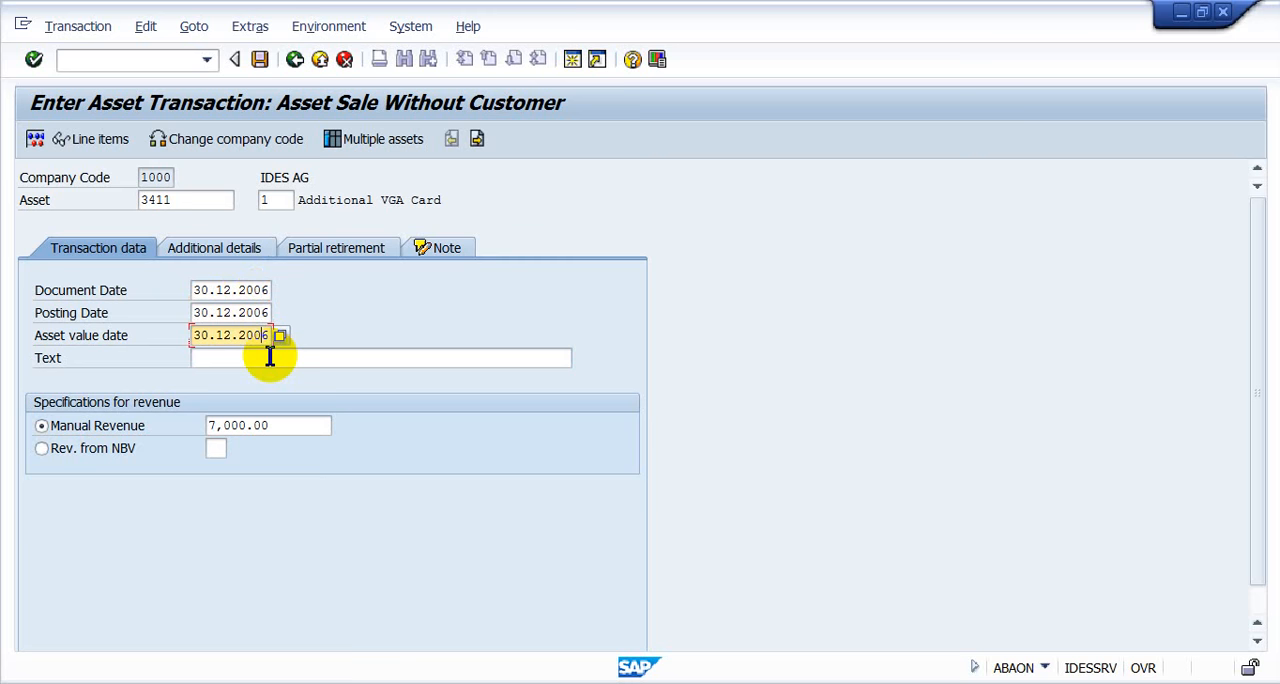
- Review the additional details and partial retirement data without filling them in, and simulate the asset sale posting
left_click(240, 249)
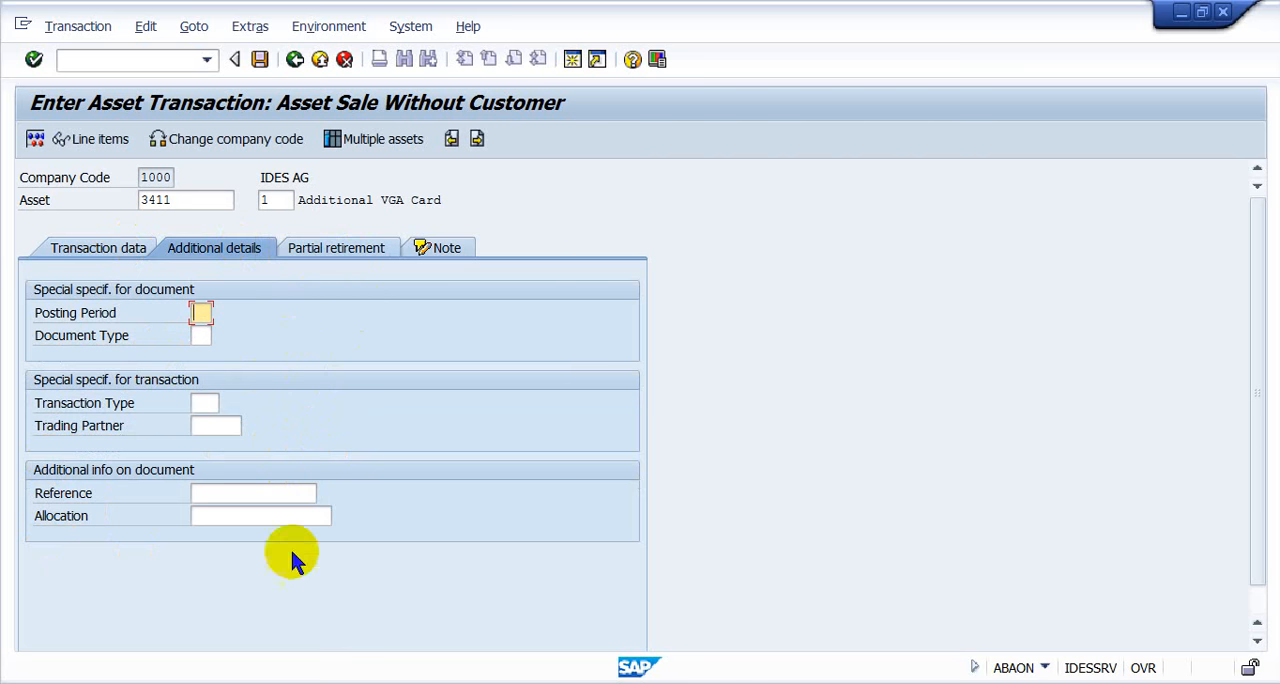
left_click(330, 258)
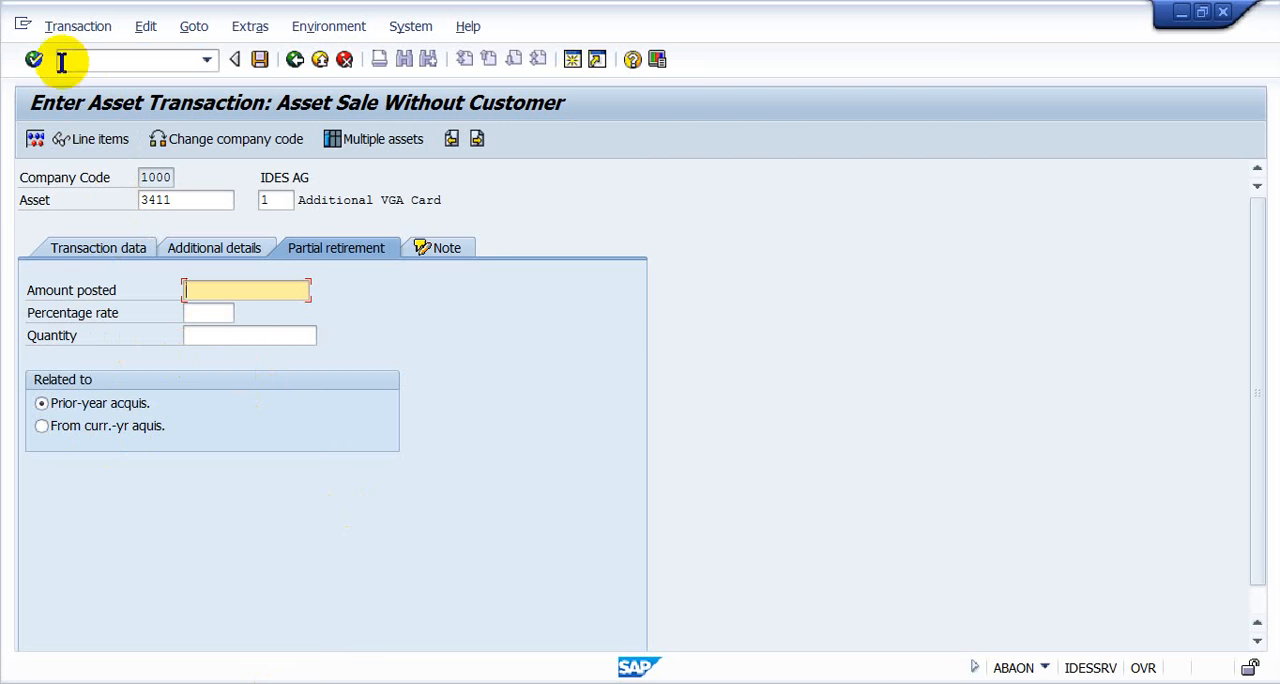
left_click(47, 29)
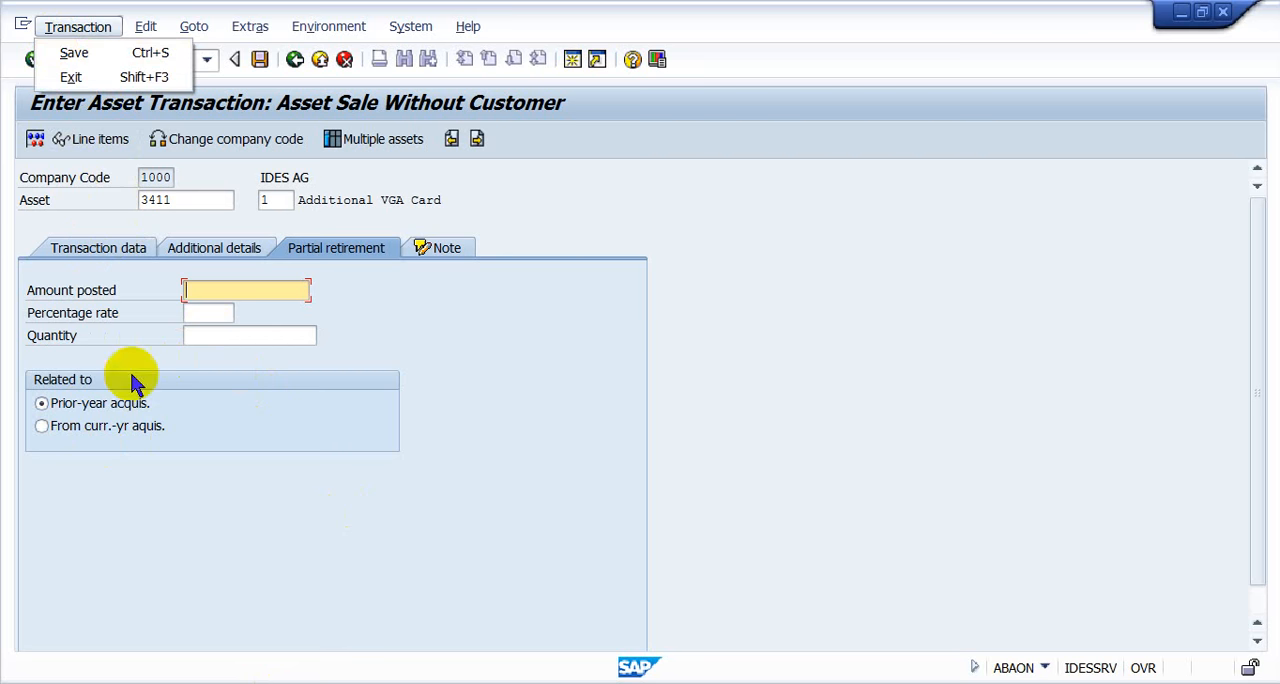
left_click(35, 140)
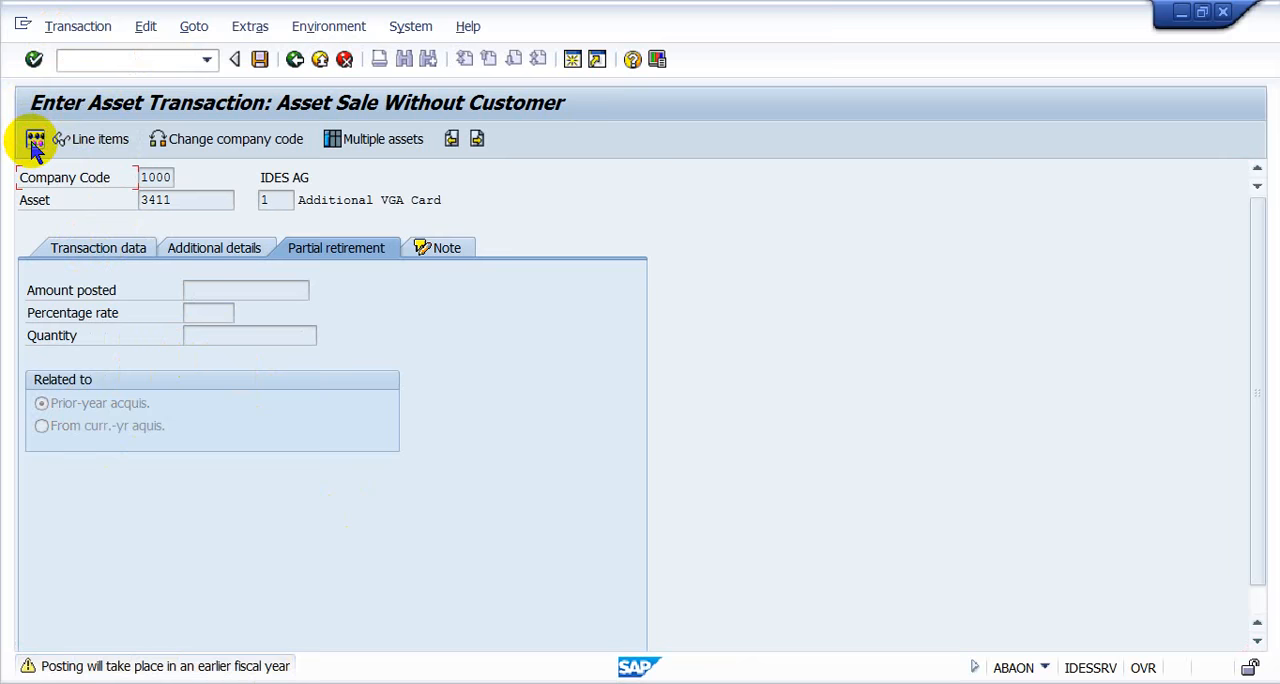
left_click(35, 140)
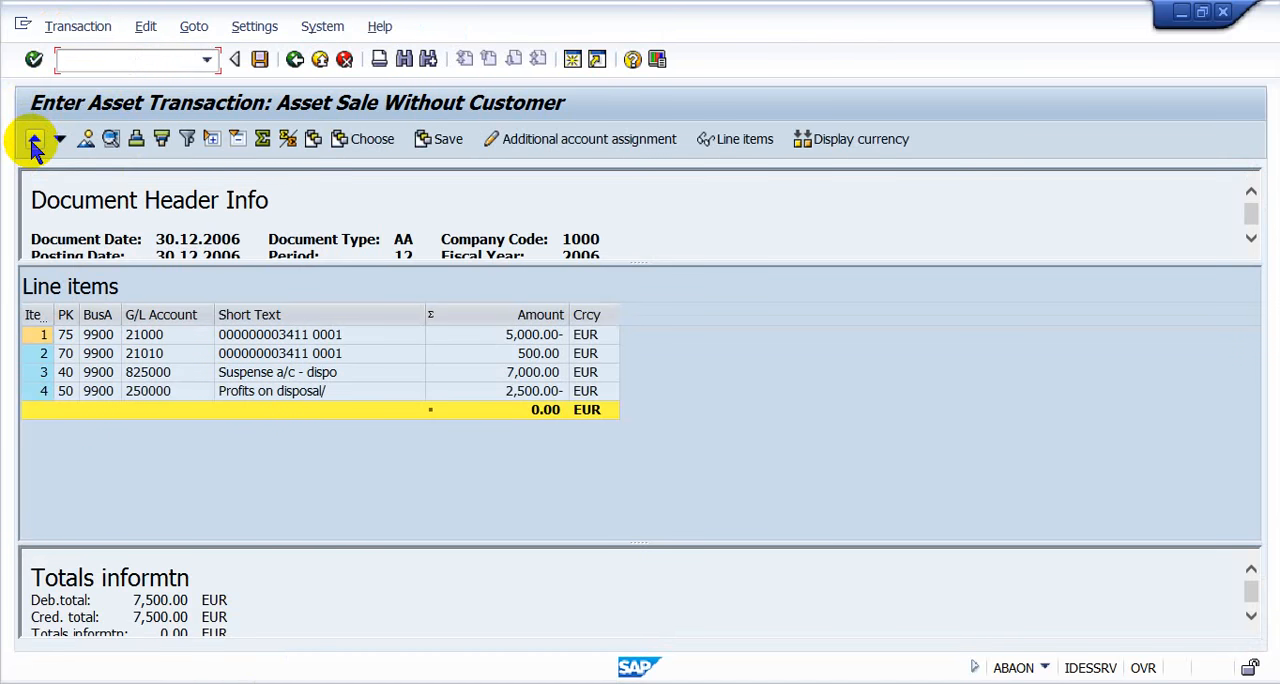
- Examine the simulated line items for the asset, its accumulated depreciation, the suspense account and the profit on disposal
left_click(499, 332)
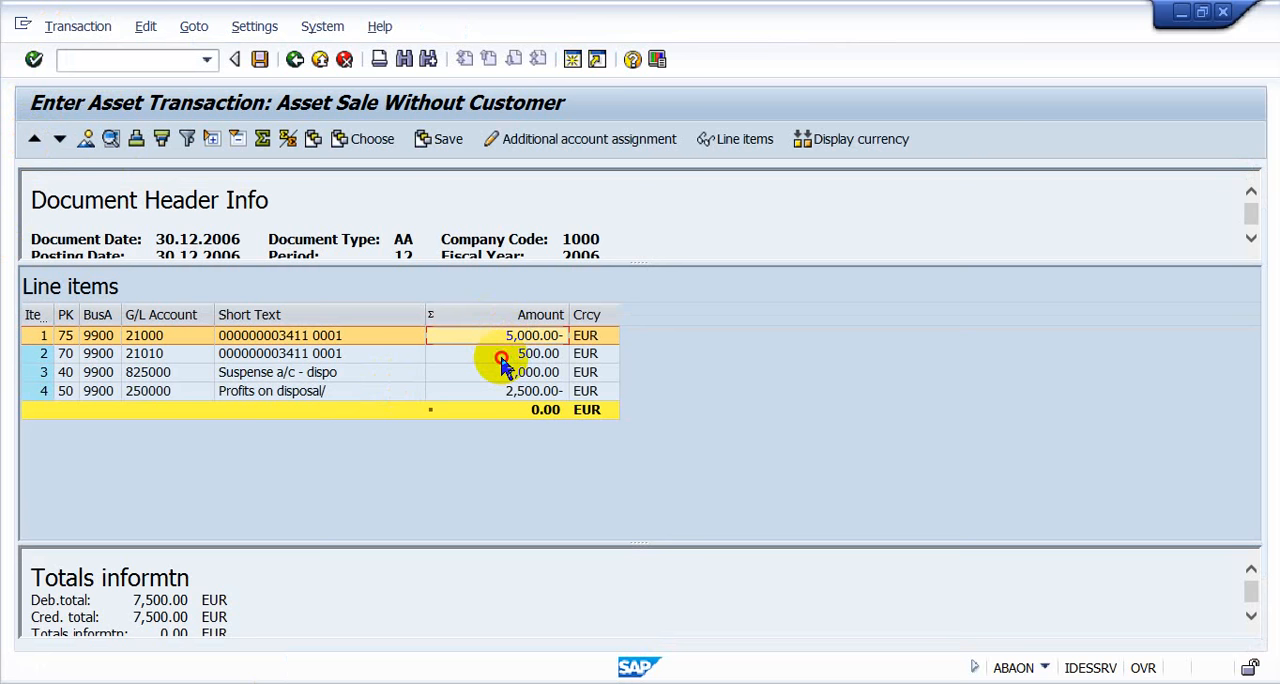
left_click(501, 356)
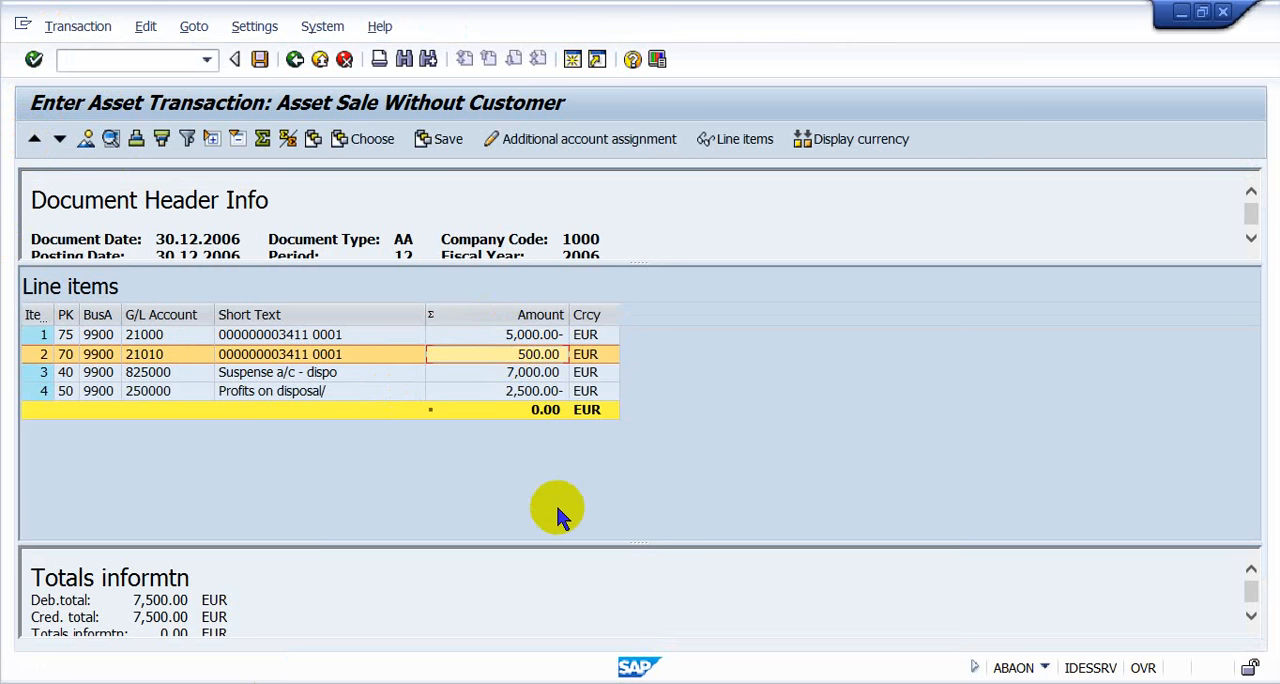
left_click(505, 375)
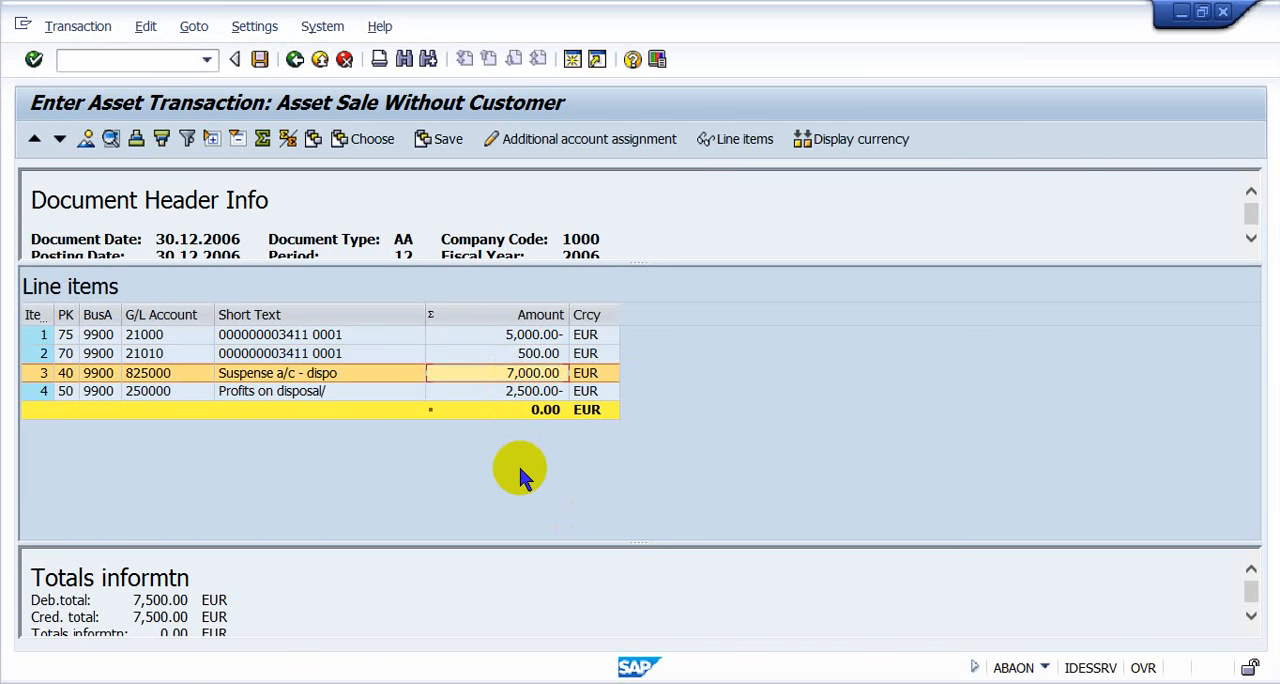
left_click(501, 388)
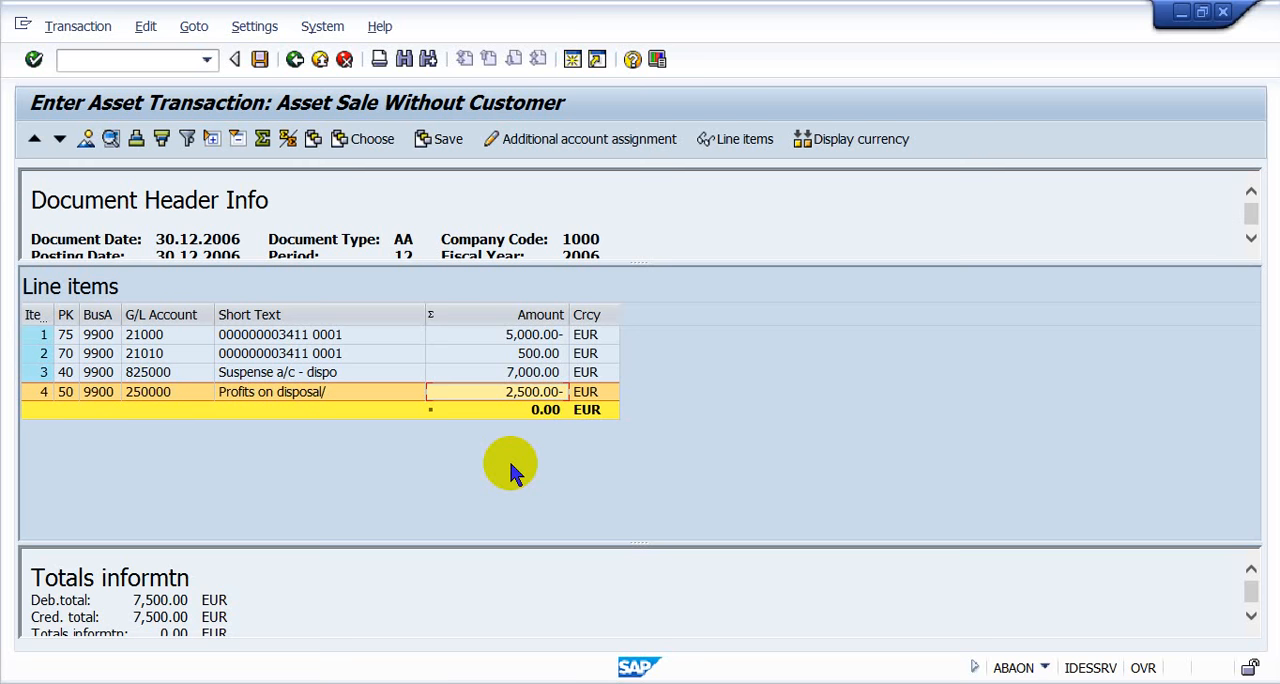
key("Up")
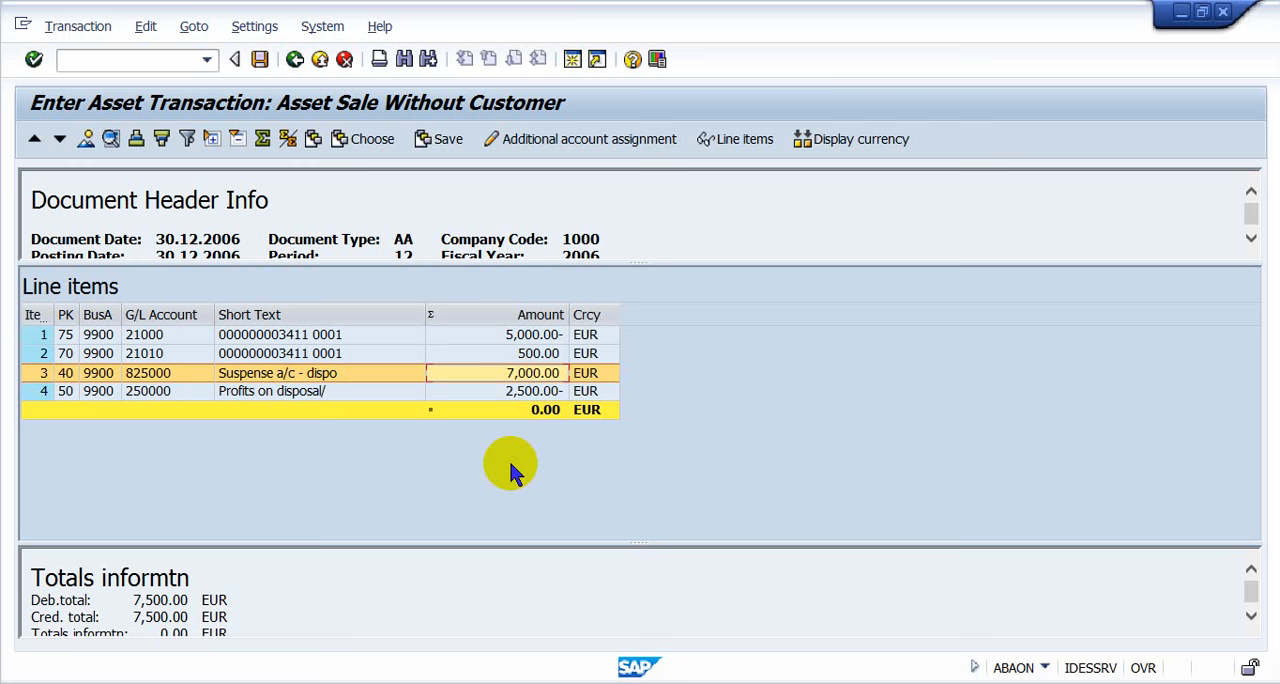
- Post the simulated asset sale and open the Asset Explorer with transaction AW01N
left_click(260, 60)
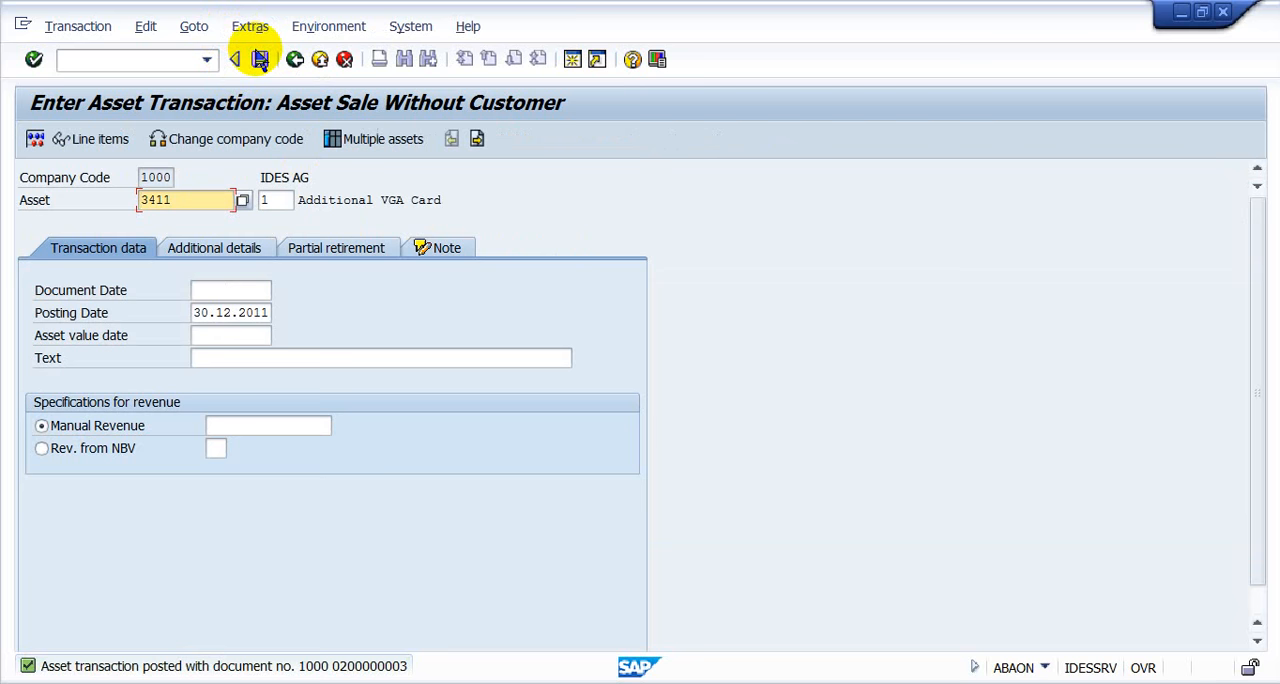
key("ctrl+slash")
type("/naw01n")
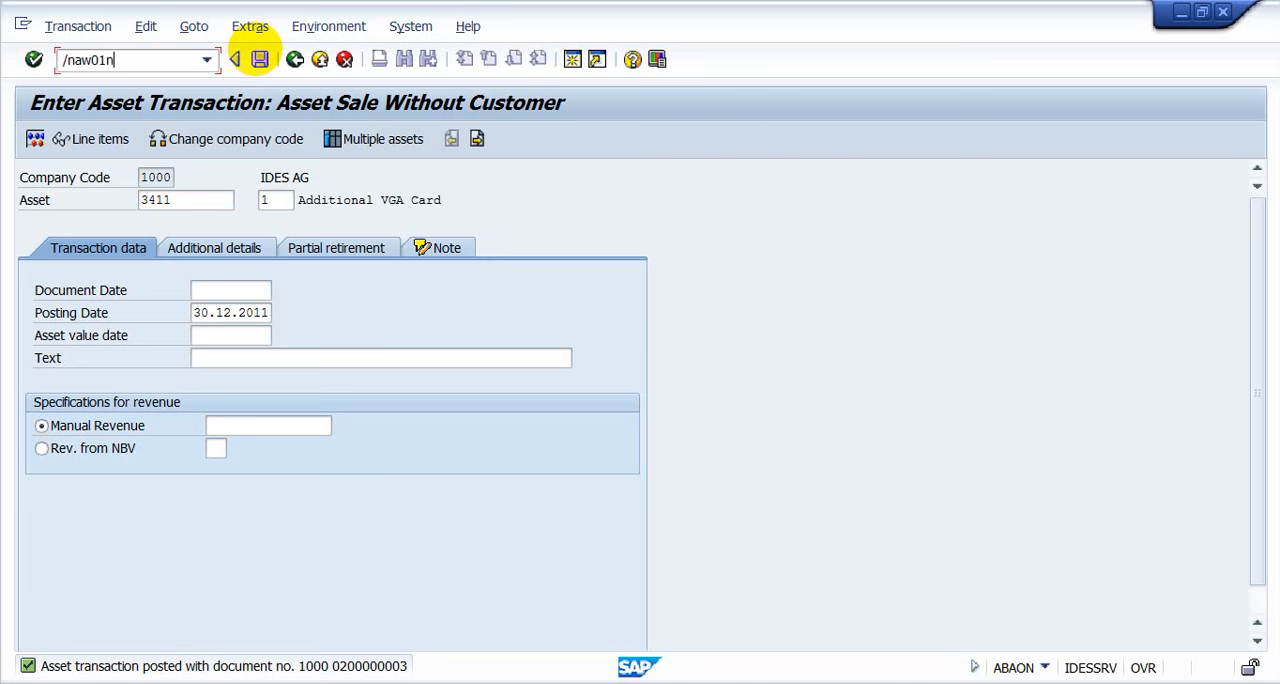
key("Return")
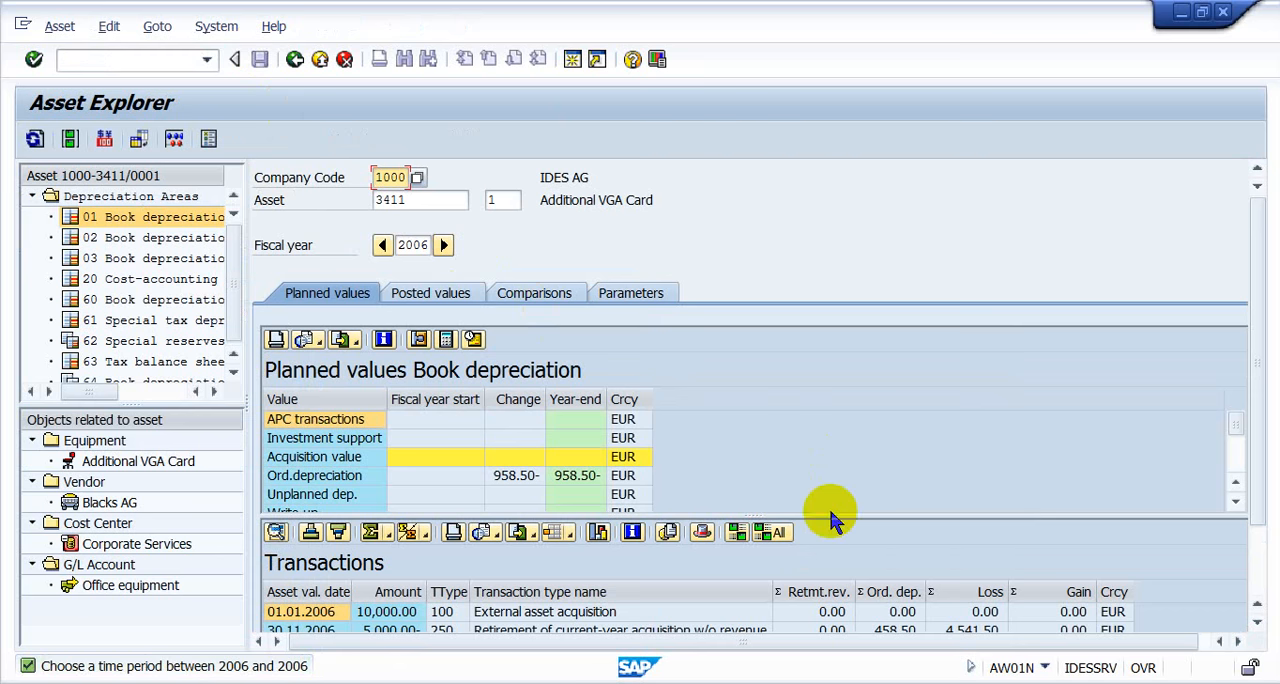
- Enlarge the transactions list and examine the acquisition, the retirement without revenue and the retirement with revenue, including depreciation, loss and gain
left_click(524, 477)
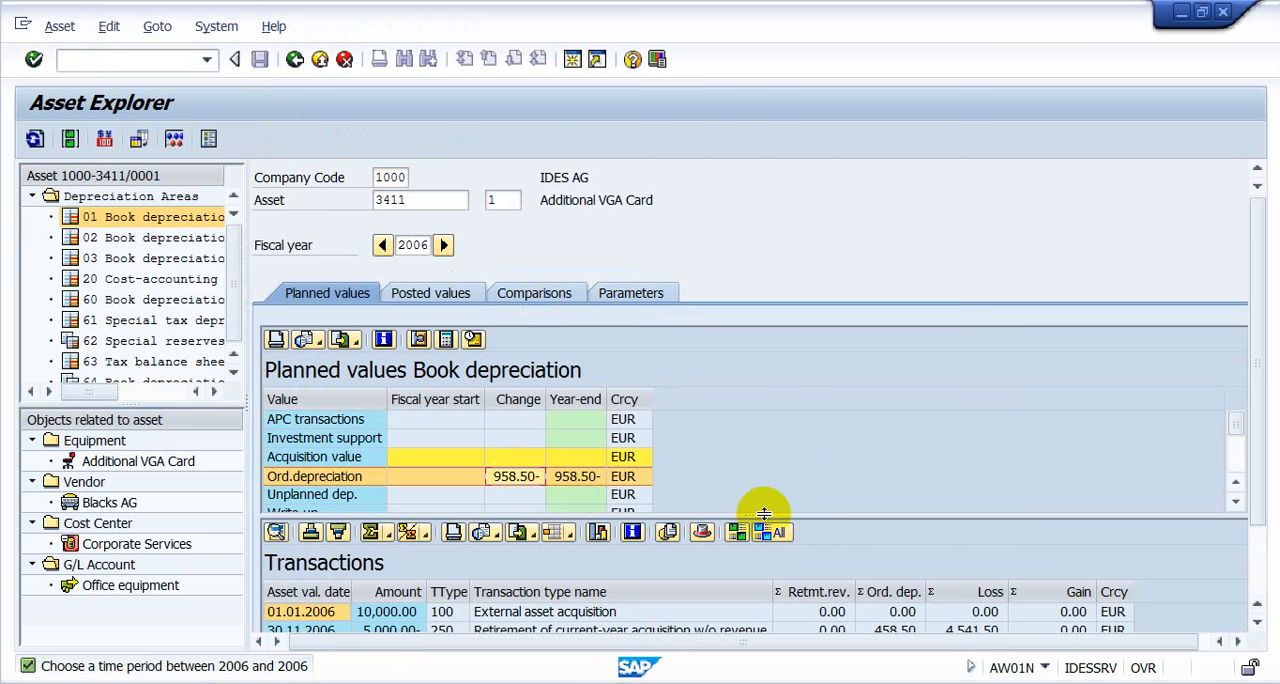
left_click_drag(764, 513, 758, 392)
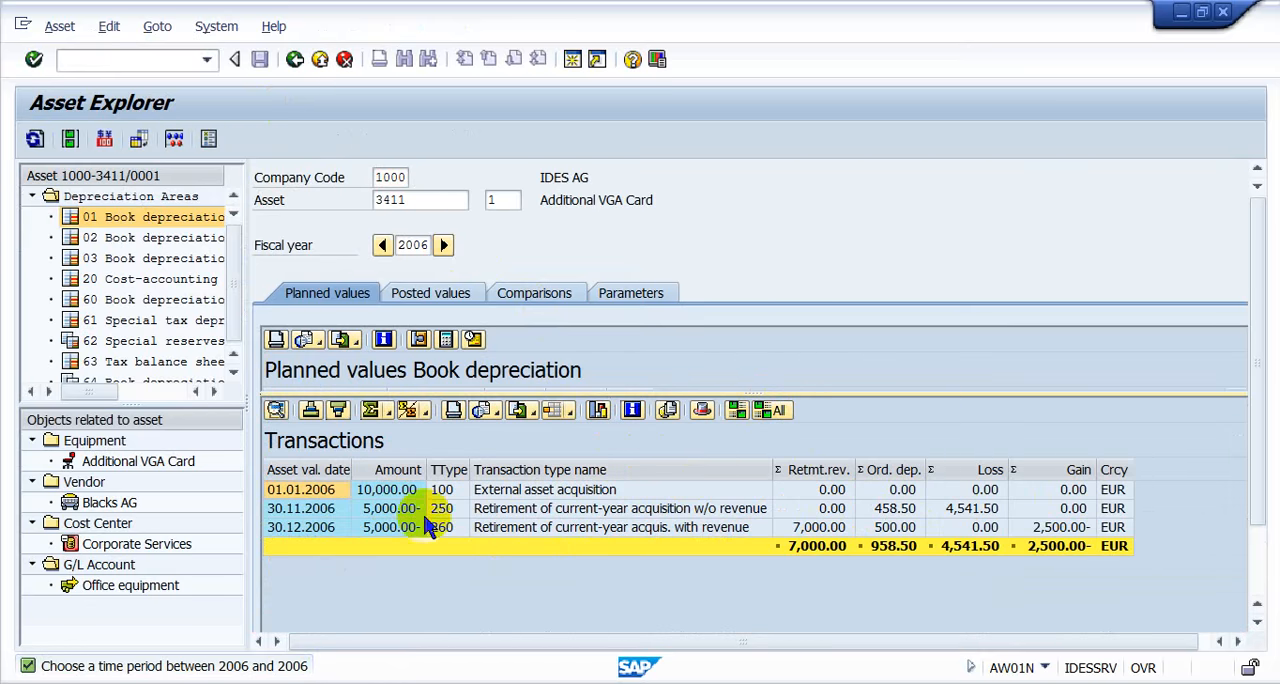
left_click(505, 492)
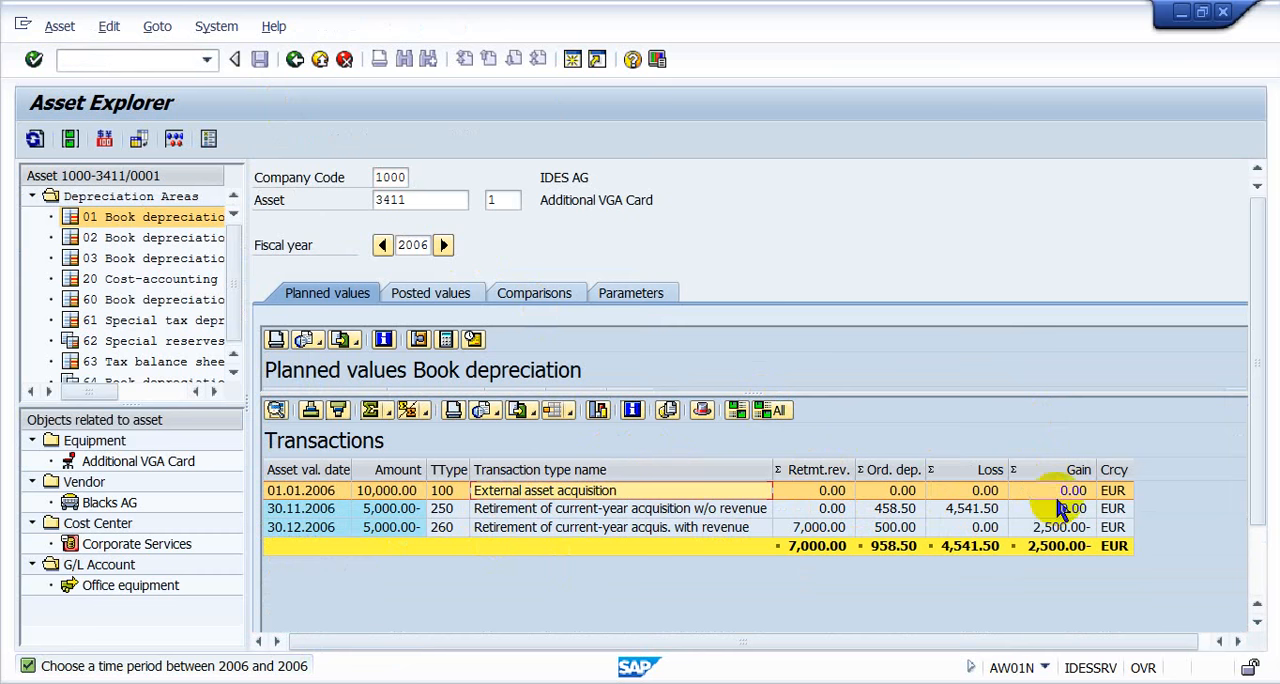
left_click(383, 510)
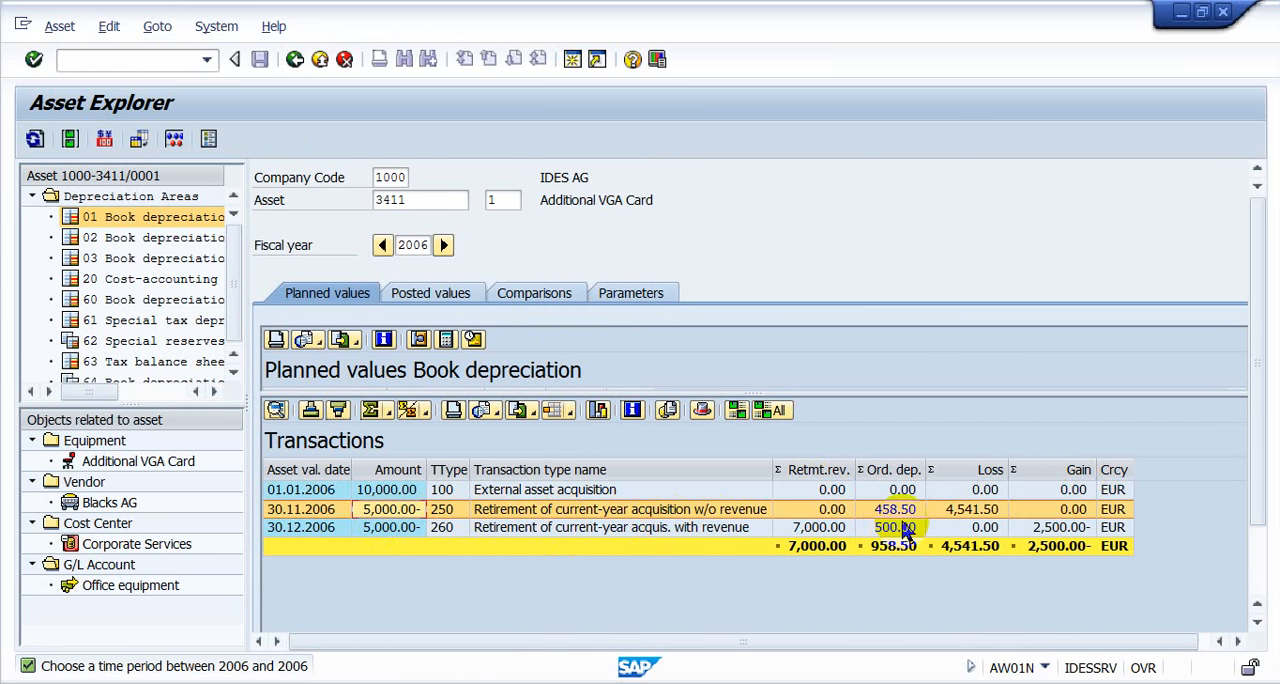
left_click(577, 492)
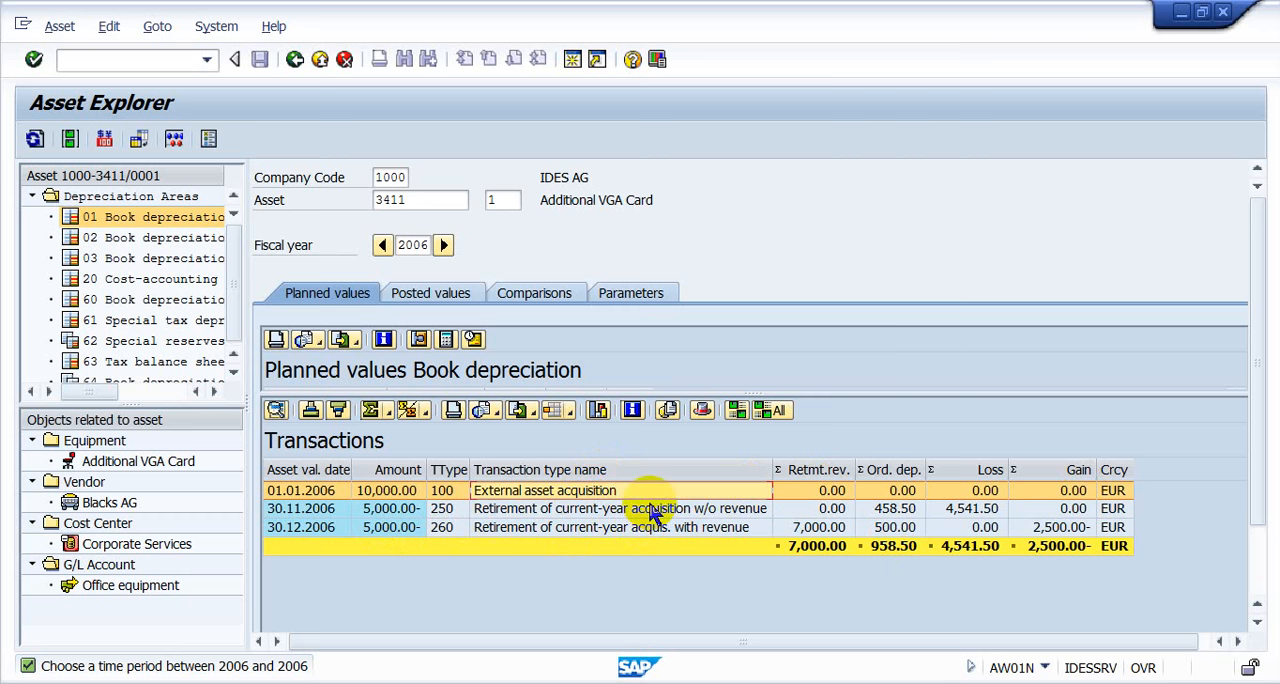
left_click(652, 510)
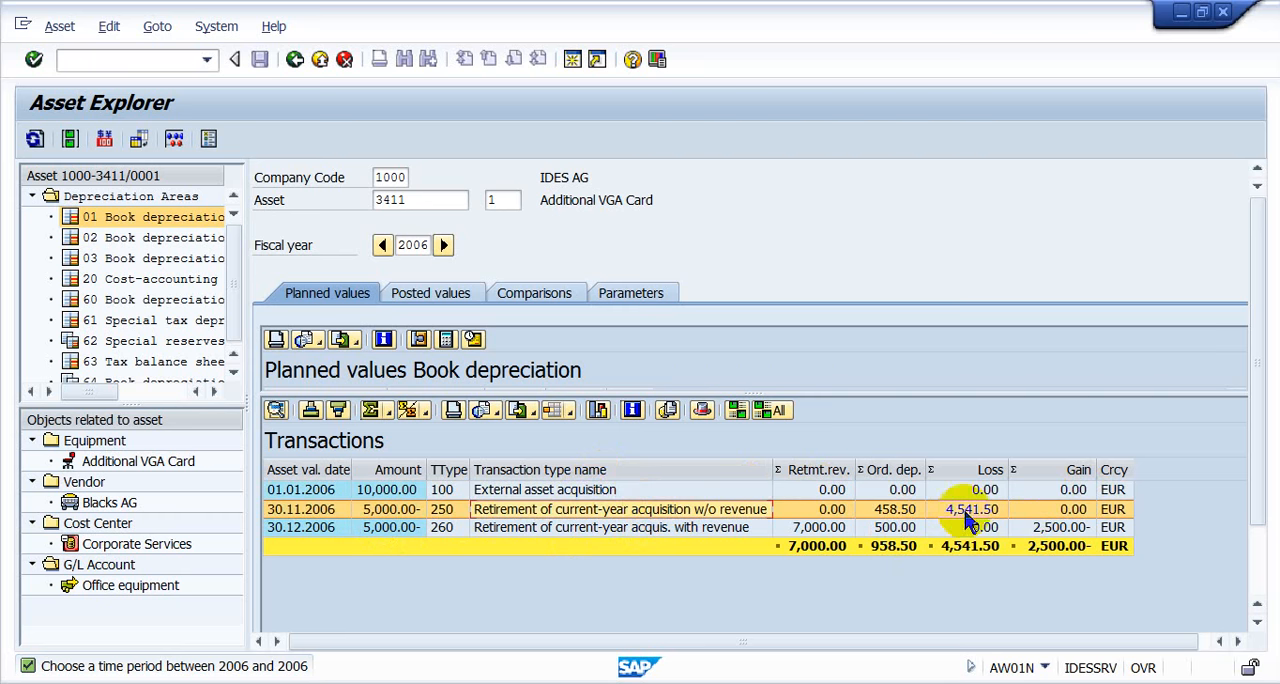
left_click(544, 527)
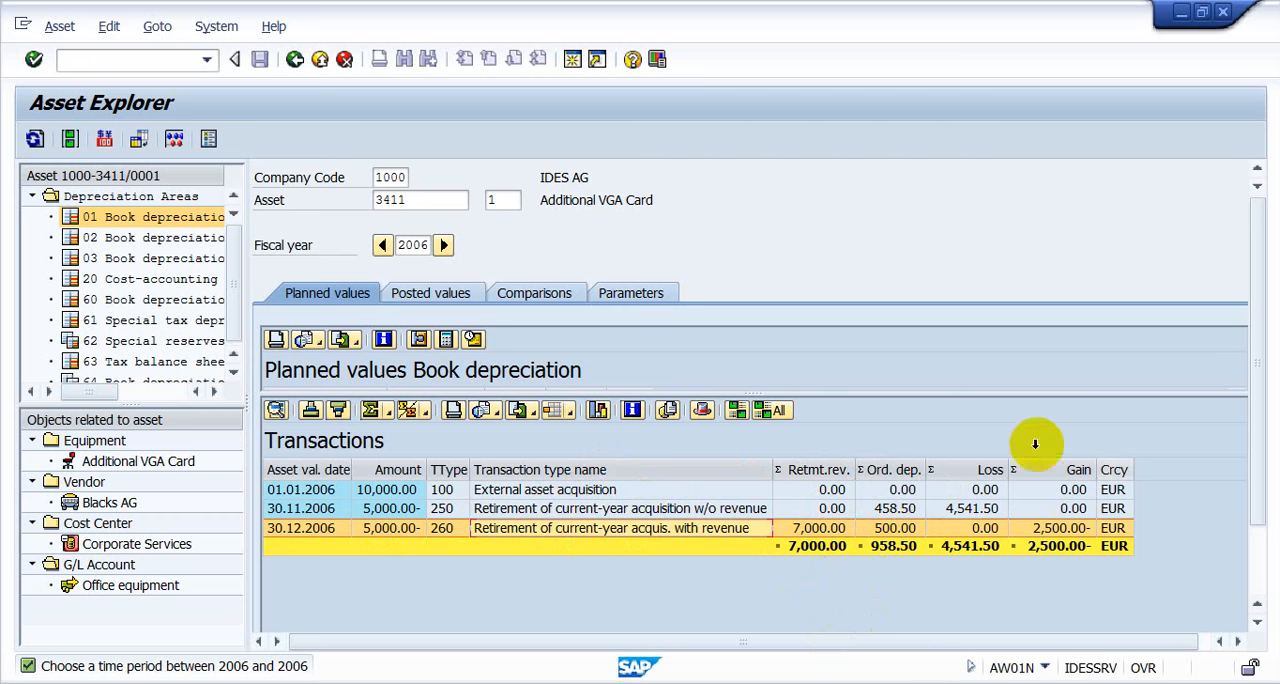
left_click(964, 511)
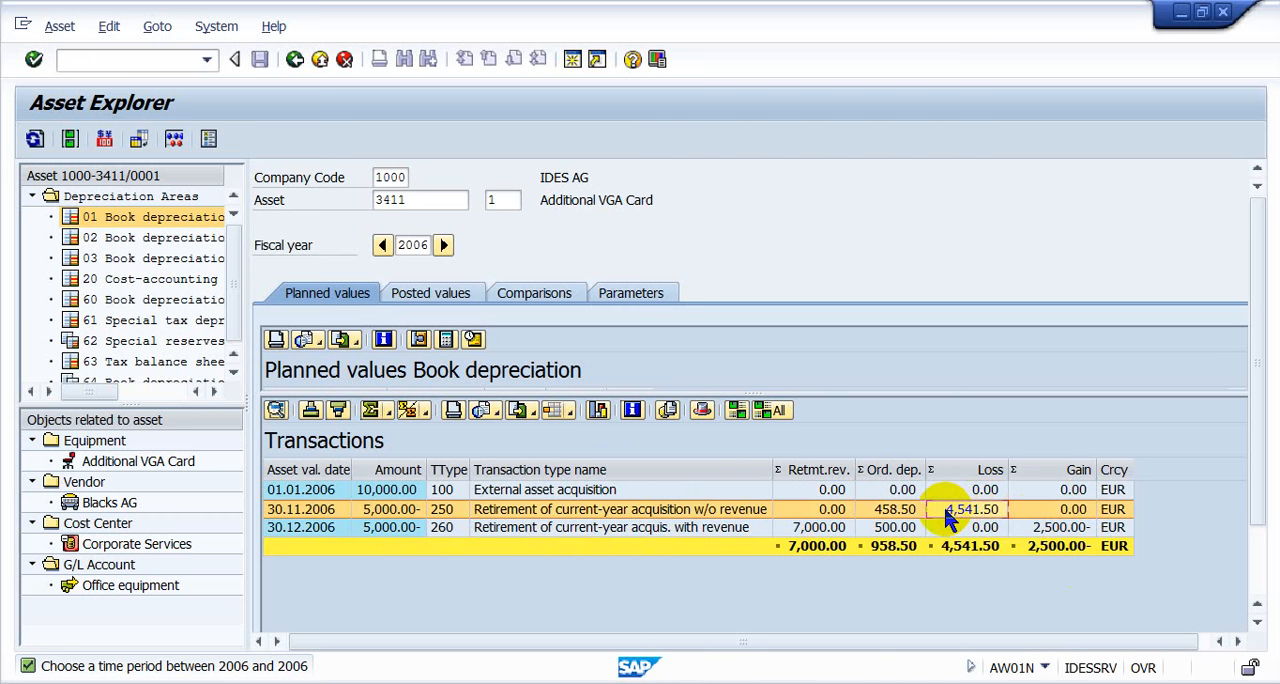
left_click(1035, 528)
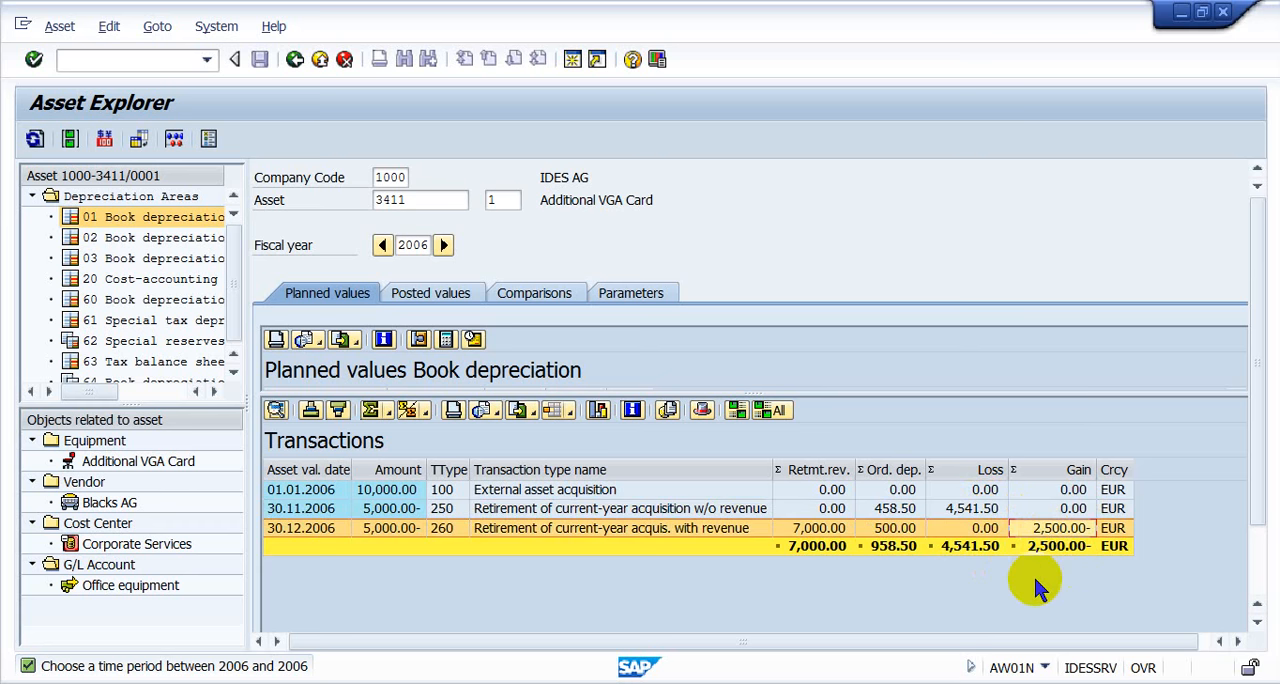
left_click(520, 509)
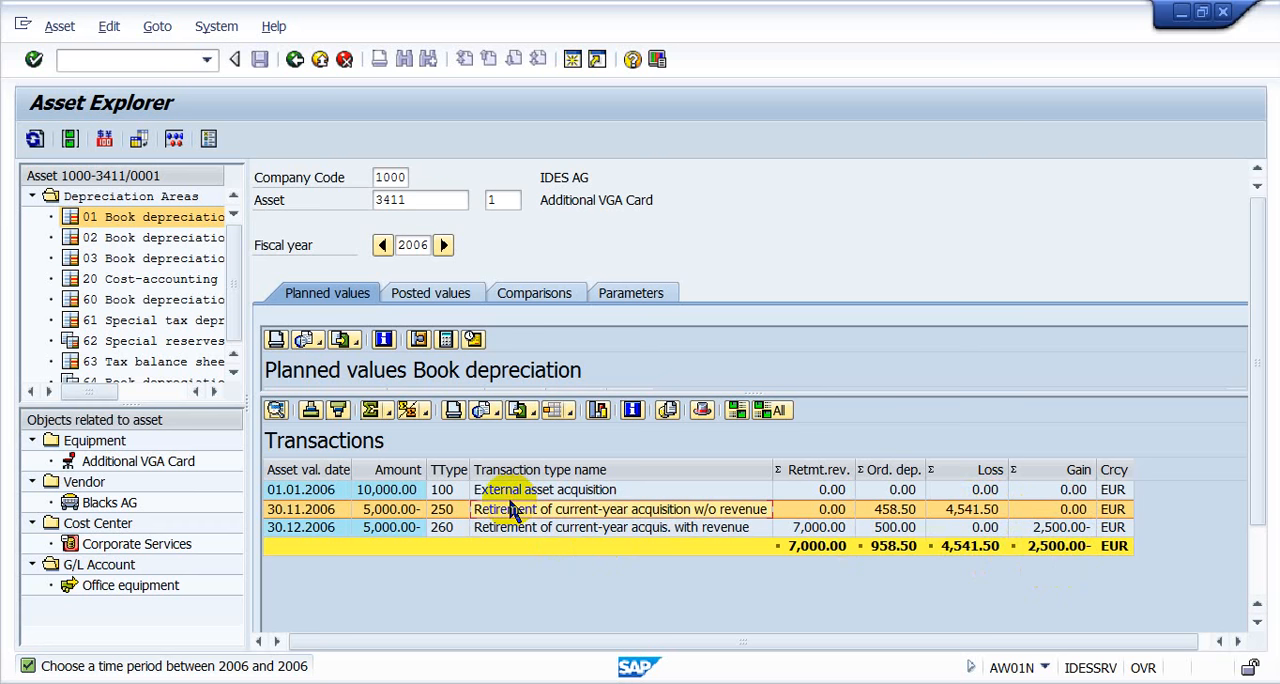
- Switch on the Asset Explorer simulation, view the accounting document of the retirement without revenue, and return to the asset
left_click(174, 139)
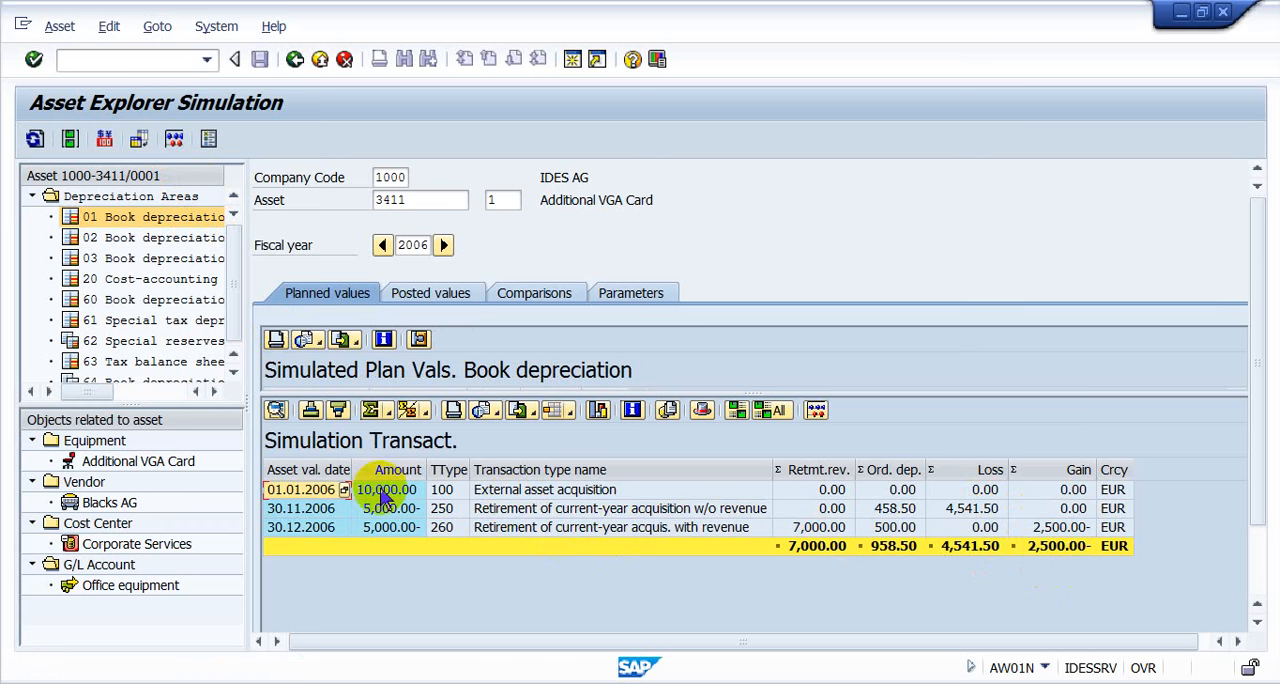
double_click(462, 511)
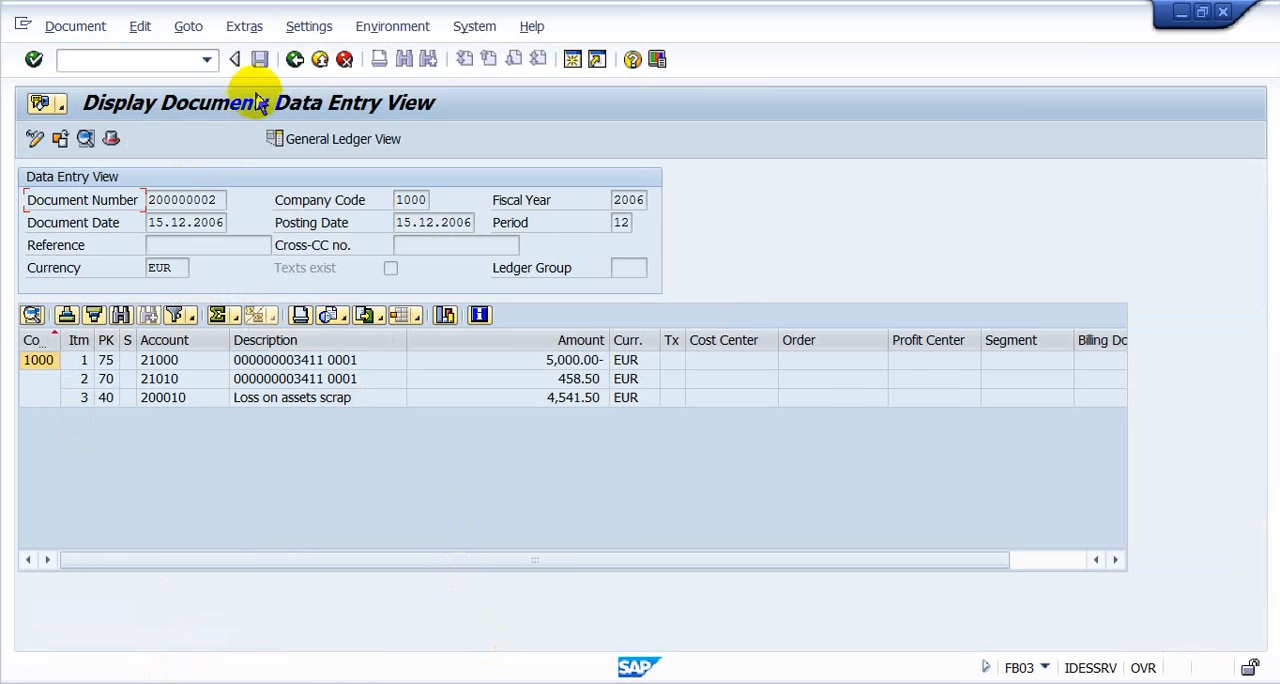
left_click(294, 59)
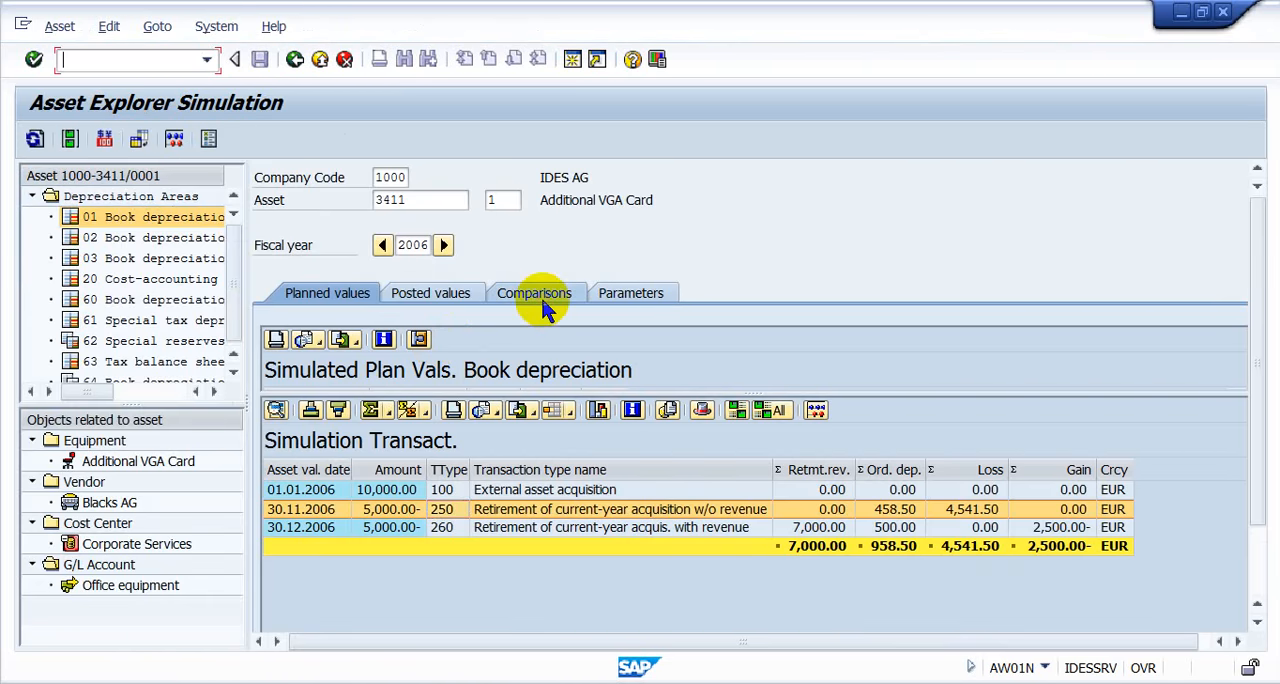
- Check the asset's 2006 book depreciation comparison and its depreciation parameters, and return to the comparison
left_click(540, 294)
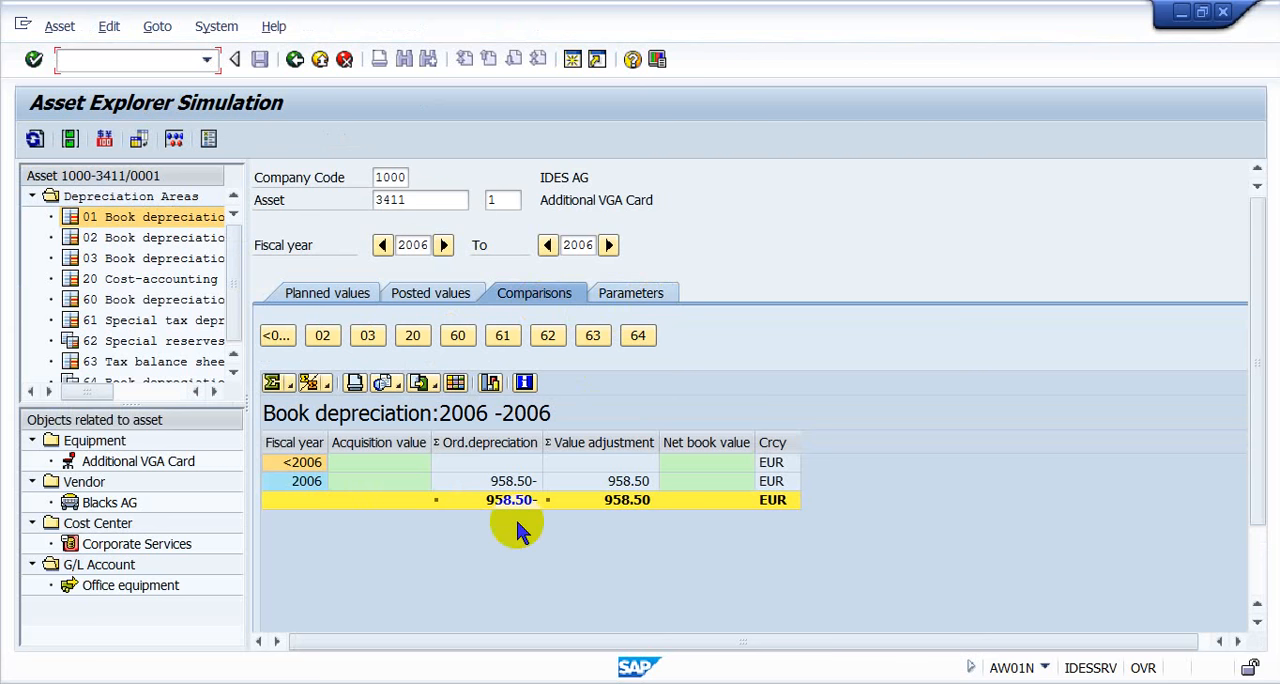
left_click(507, 463)
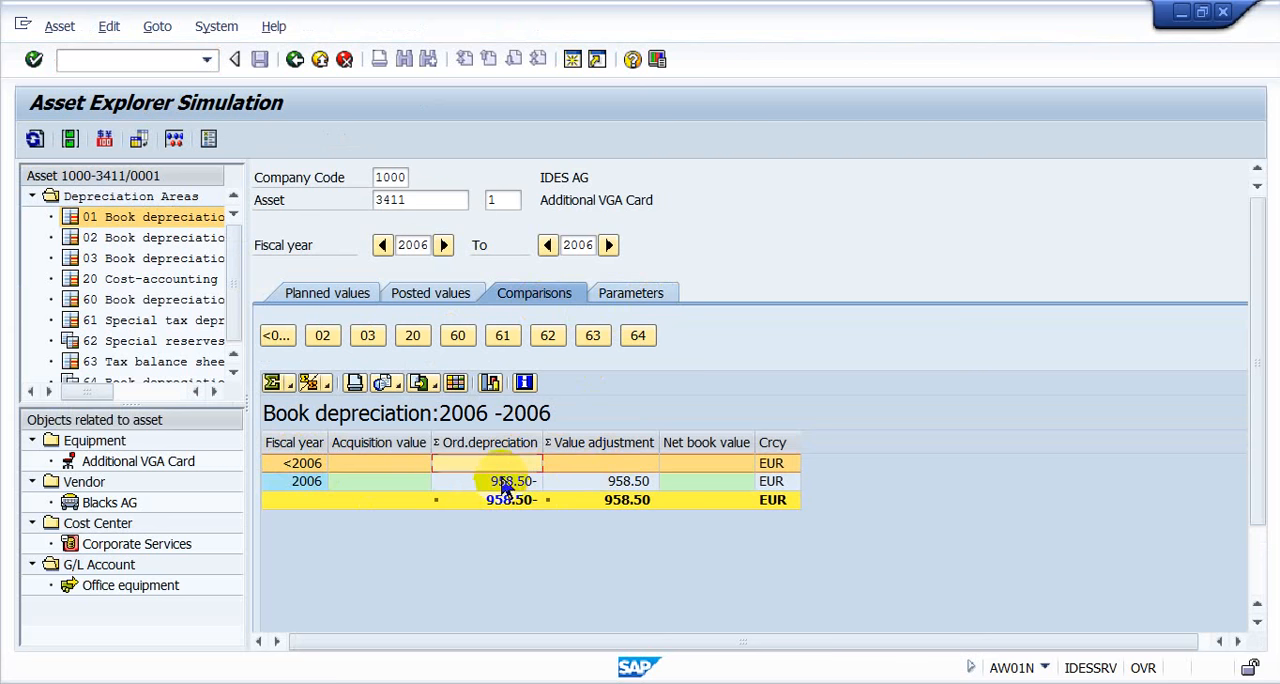
left_click(156, 214)
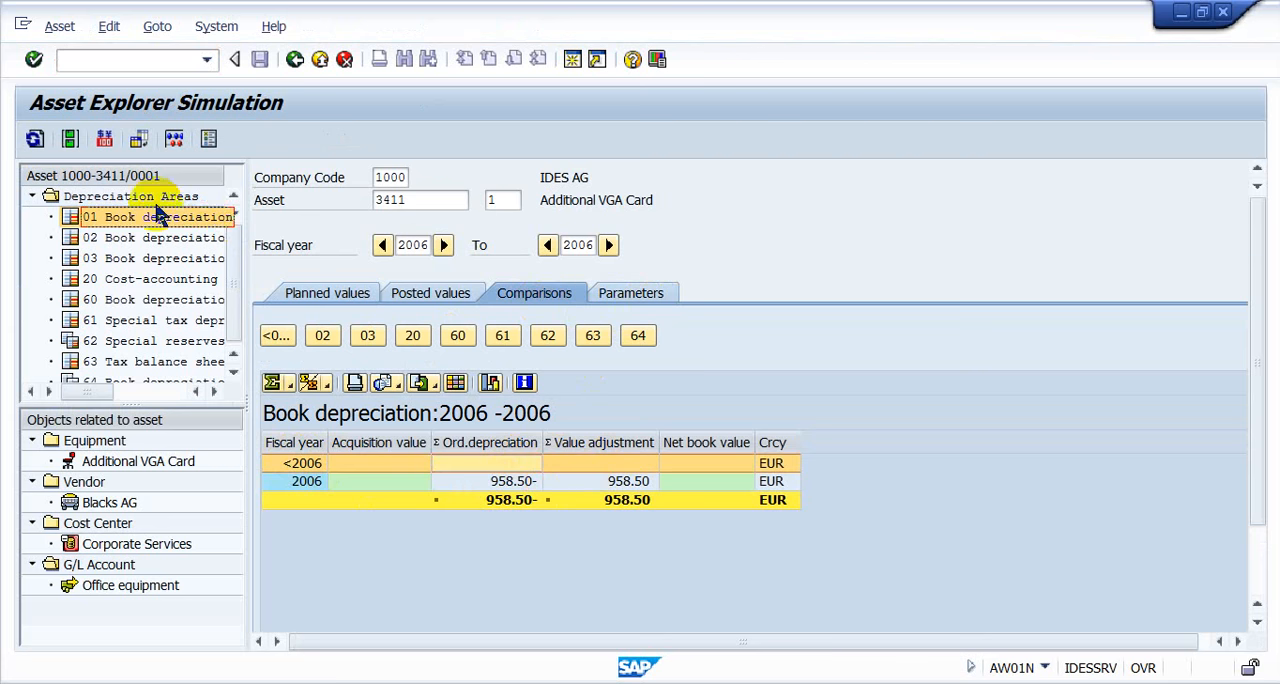
left_click(515, 484)
left_click(594, 482)
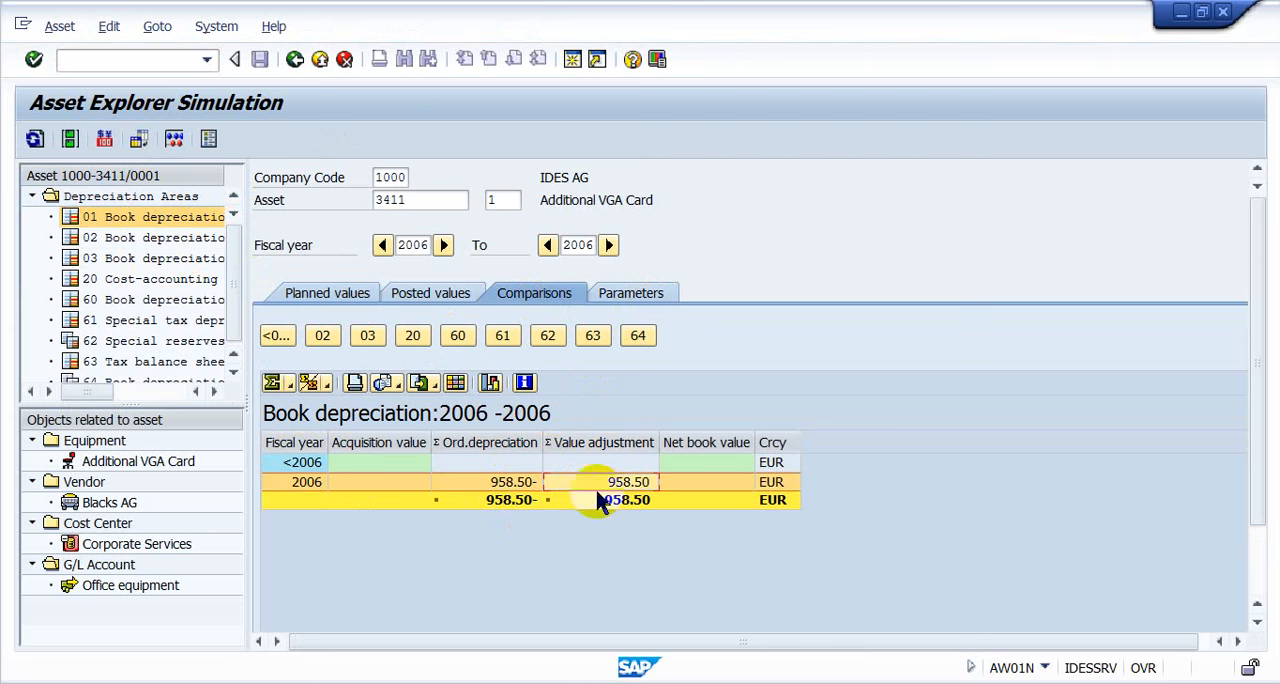
left_click(630, 296)
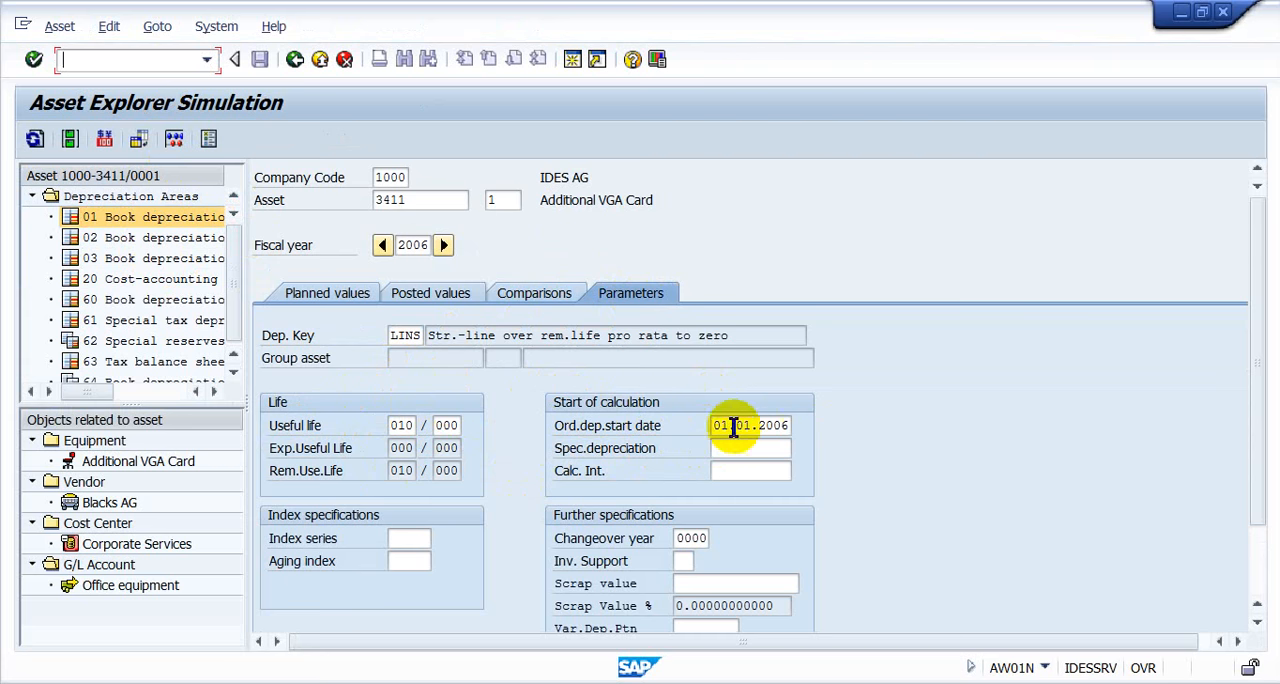
left_click(523, 291)
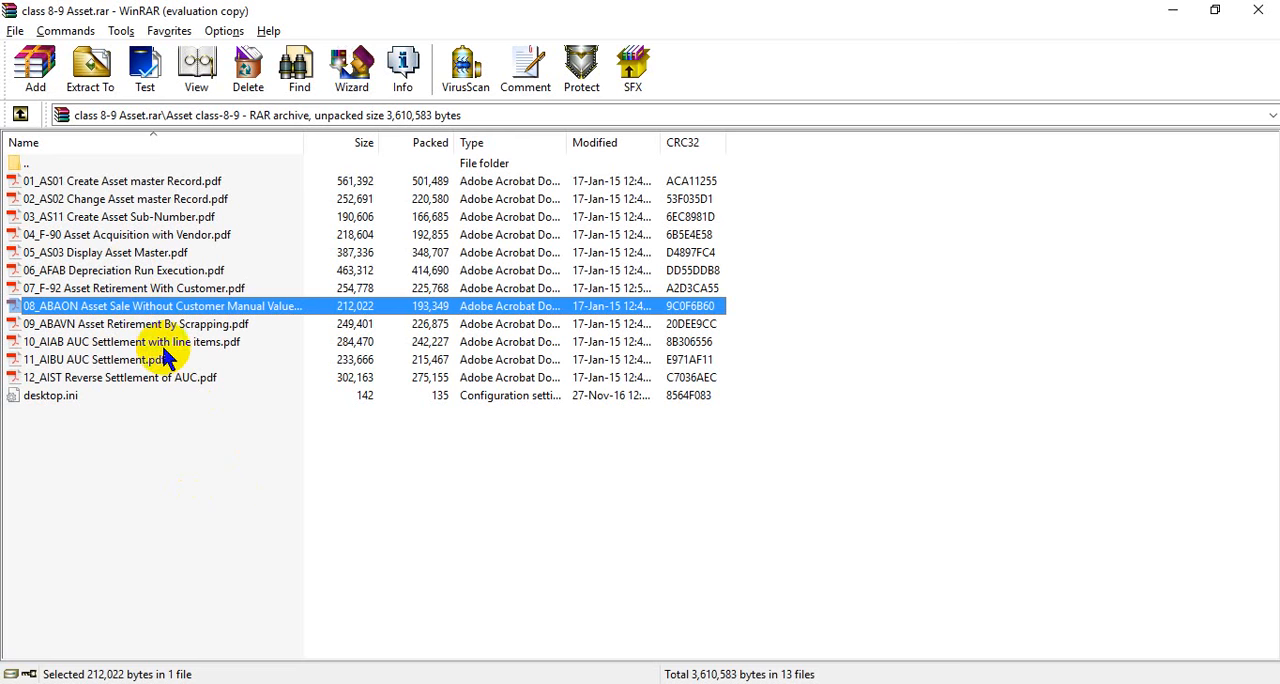
- Switch to the WinRAR archive and look over the ABAVN scrapping and ABAON sale training documents
left_click(150, 323)
left_click(145, 307)
mouse_move(440, 683)
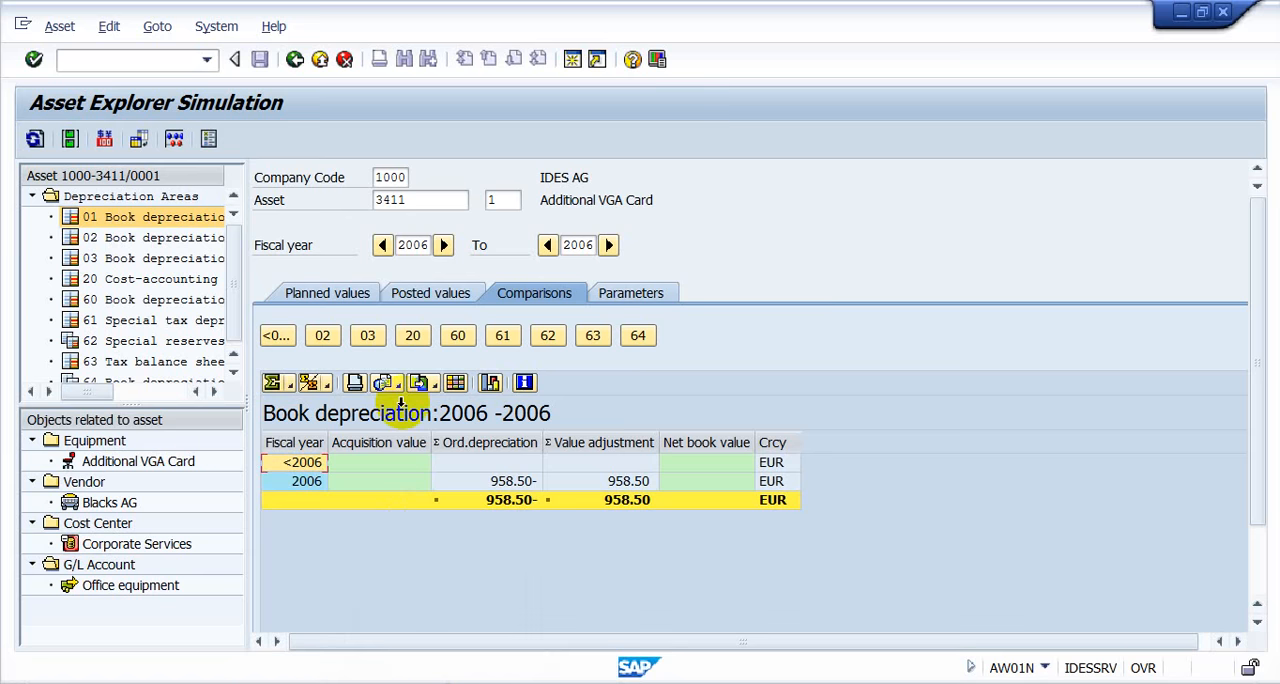
- Change the subnumber of asset 3411 to 0 and load its depreciation comparison in the Asset Explorer
left_click(498, 199)
type("0")
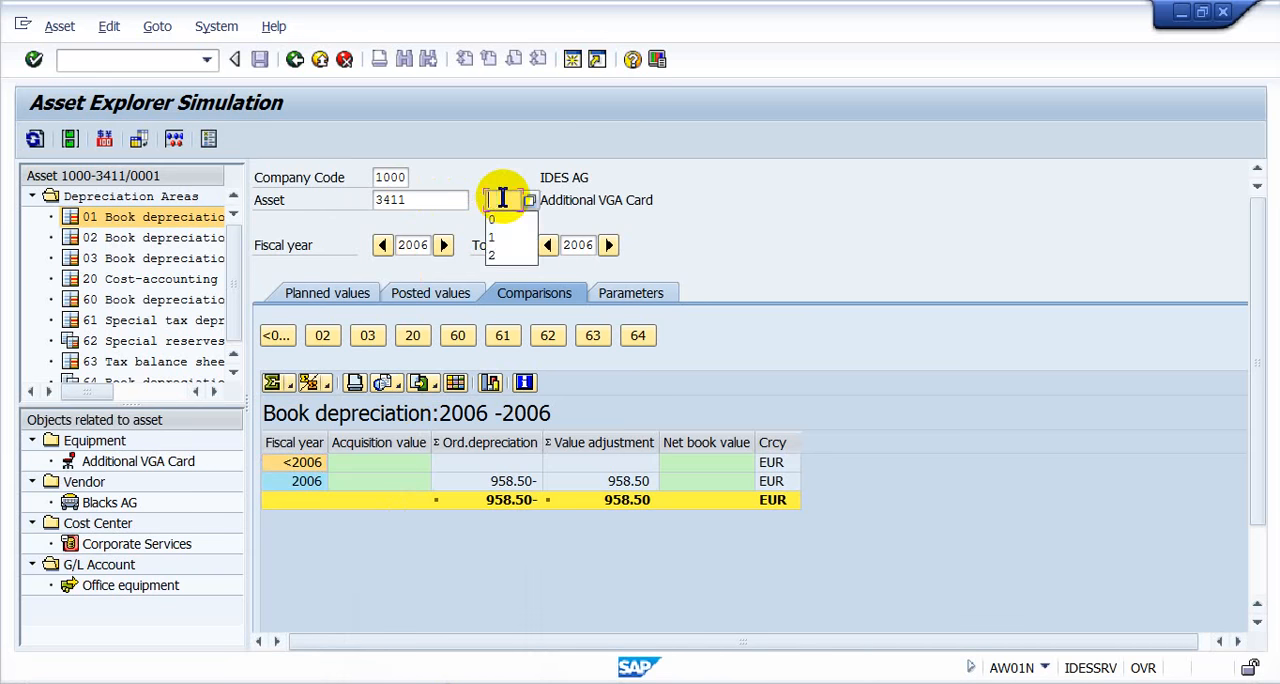
key("Return")
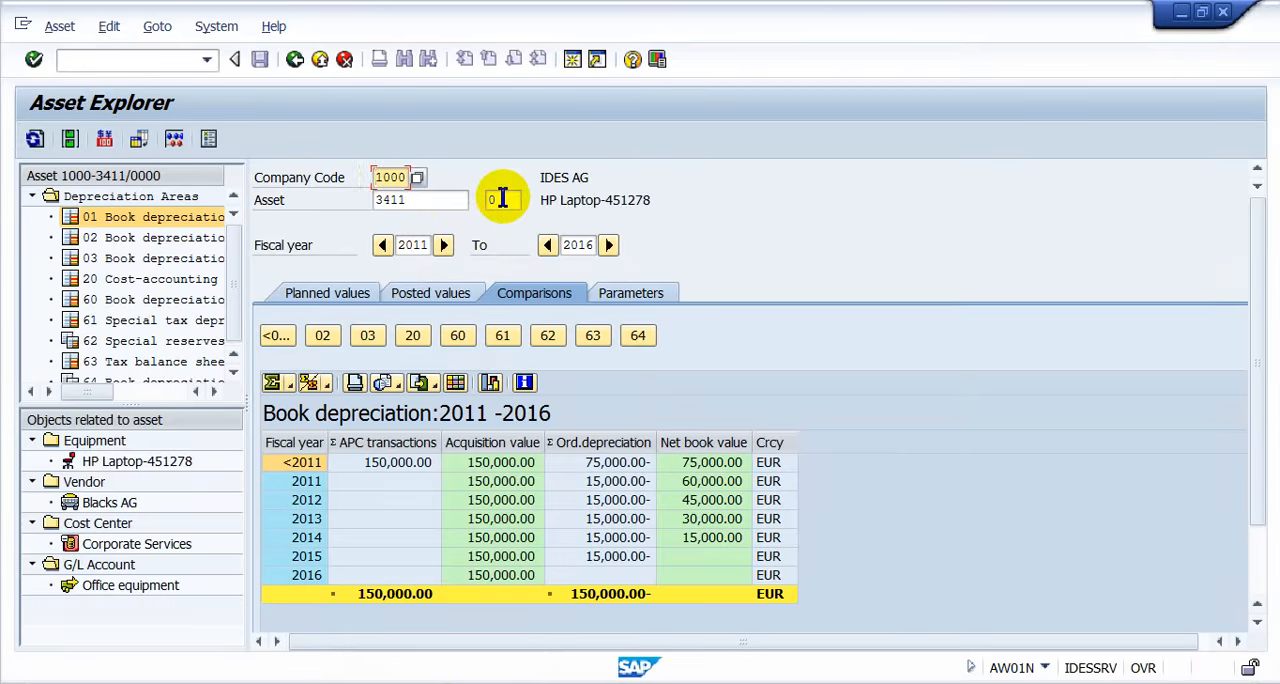
- Open 07_F-92 Asset Retirement With Customer.pdf from the WinRAR archive and find the transaction code for the posting
key("alt+Tab")
key("Up")
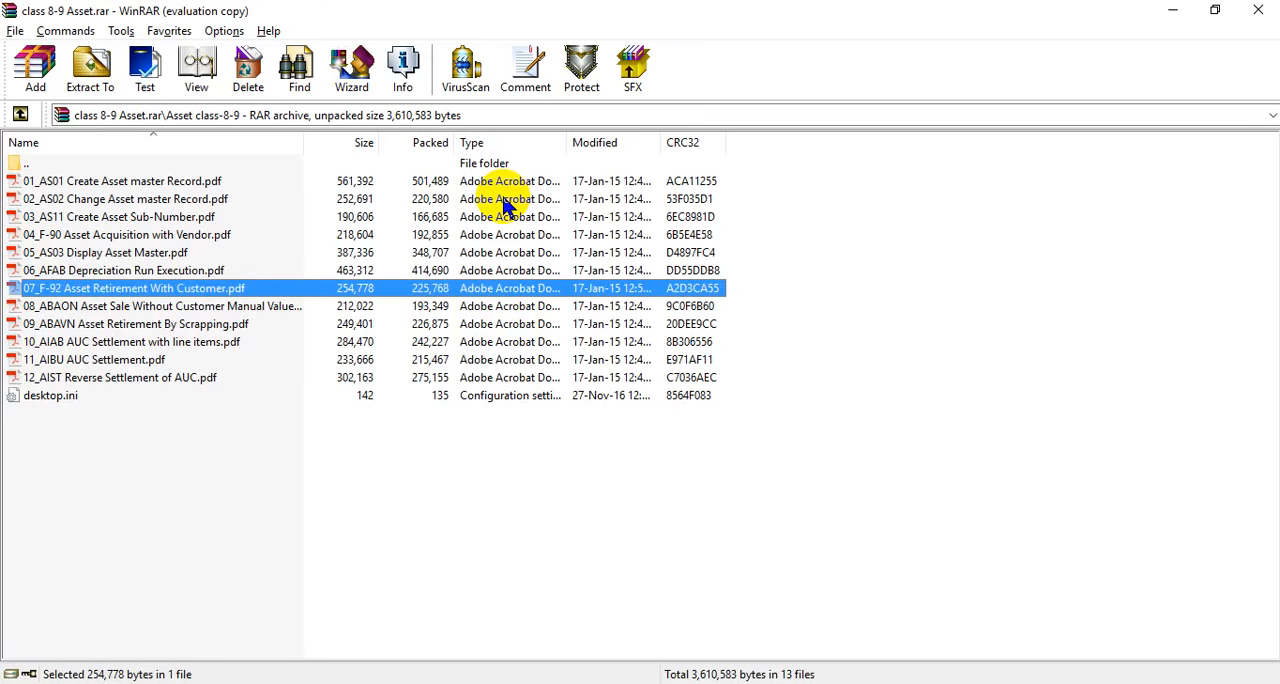
key("Return")
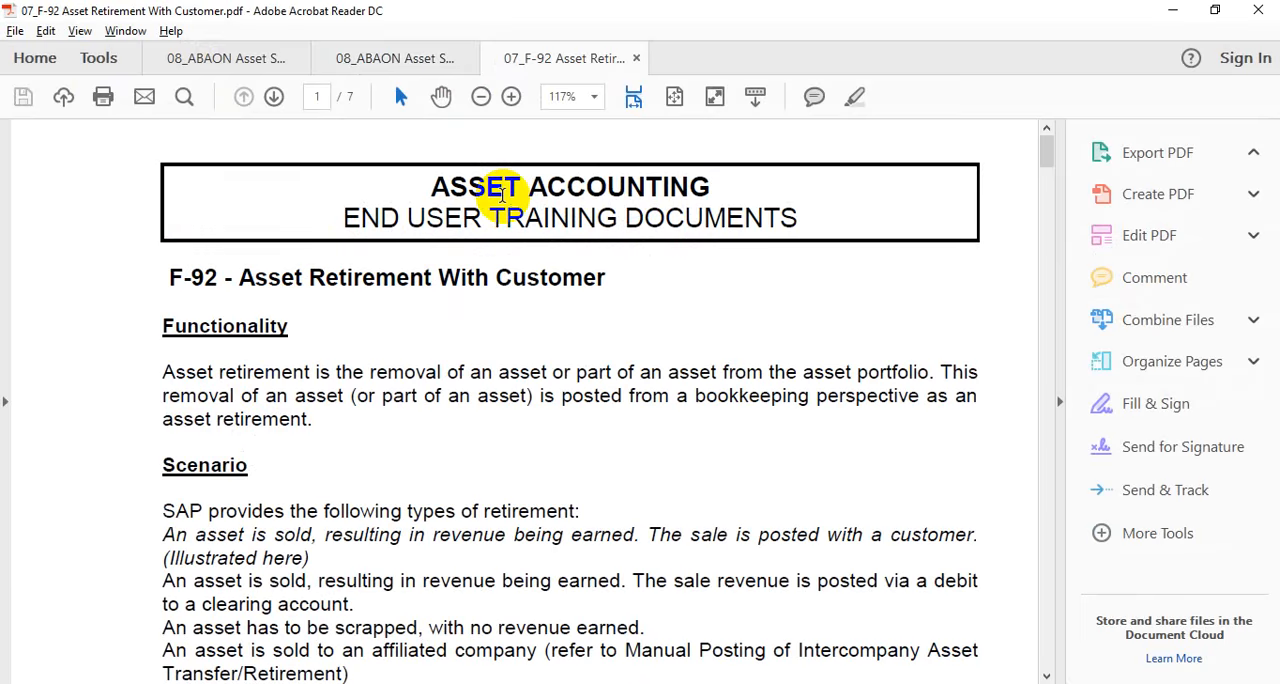
scroll(502, 195, "down", 3)
scroll(502, 195, "down", 10)
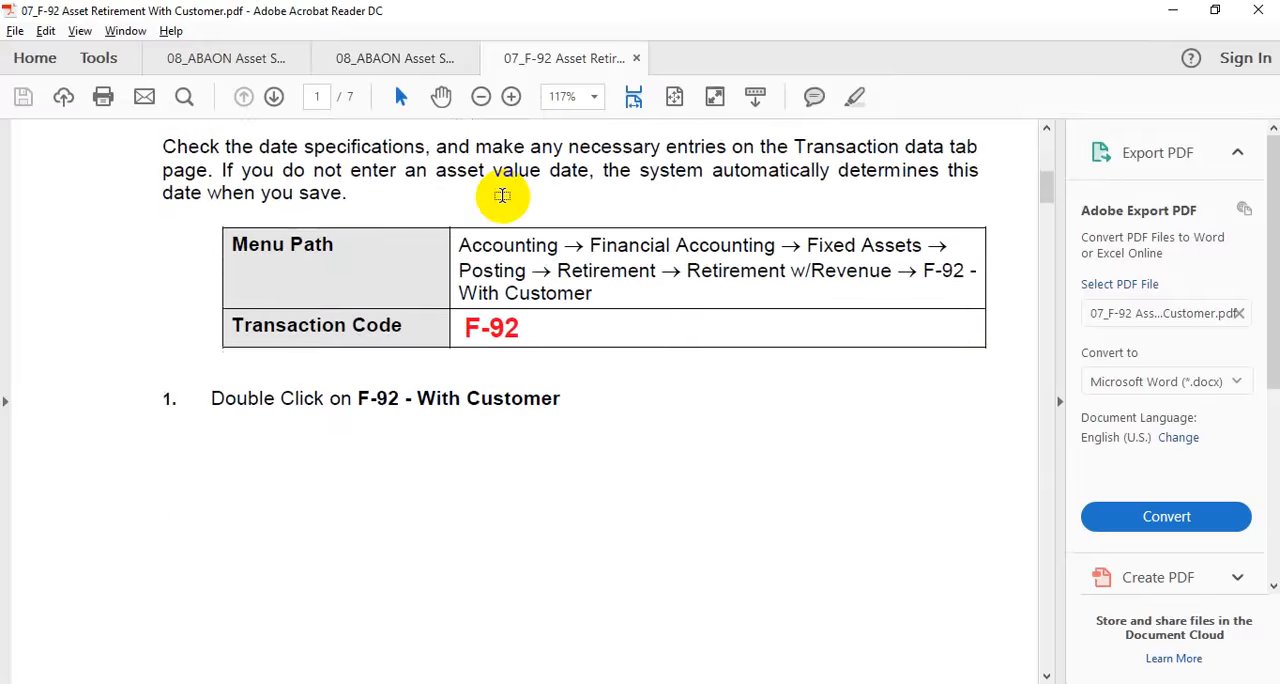
- Switch back to the SAP Asset Explorer session and open transaction F-92 for an asset sale with customer
key("alt+Tab")
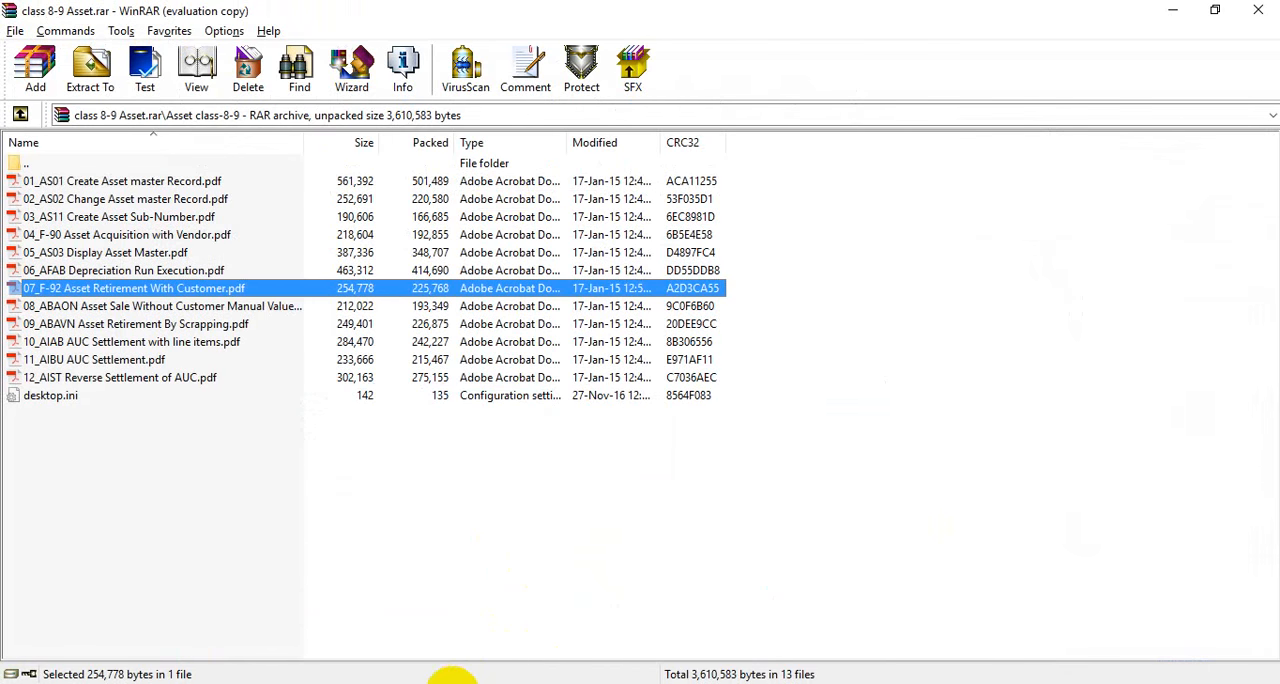
left_click(443, 672)
mouse_move(400, 670)
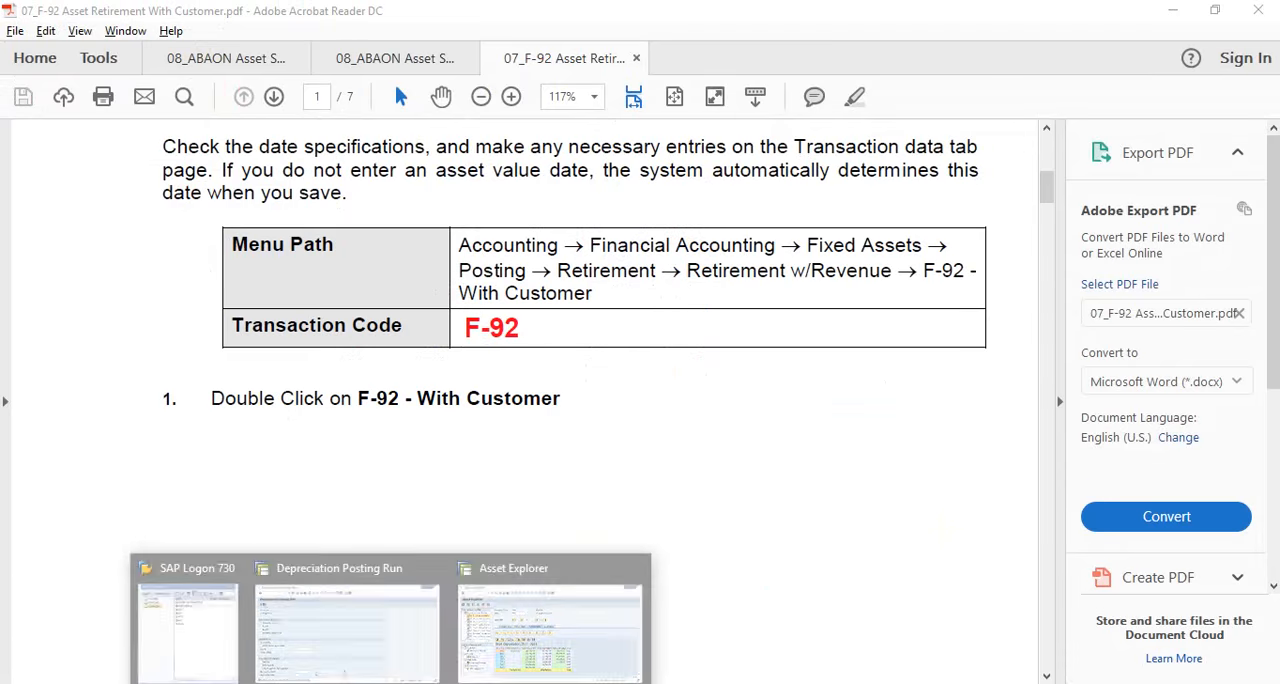
mouse_move(517, 585)
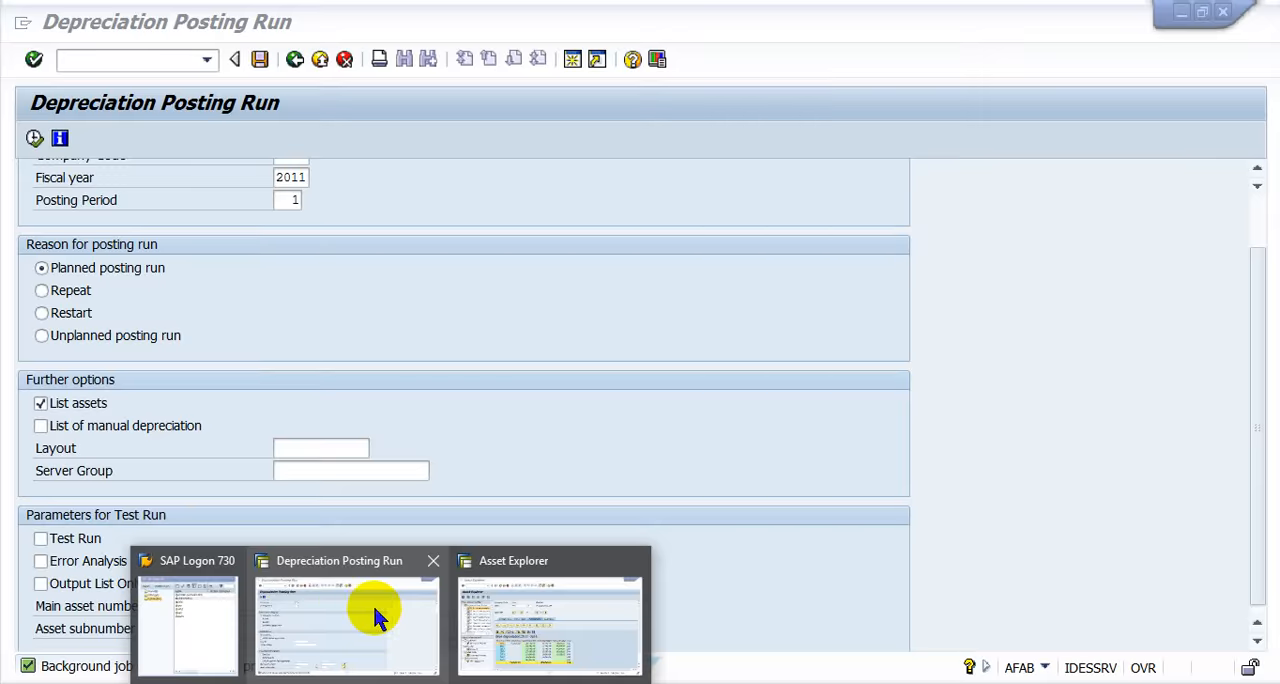
left_click(508, 608)
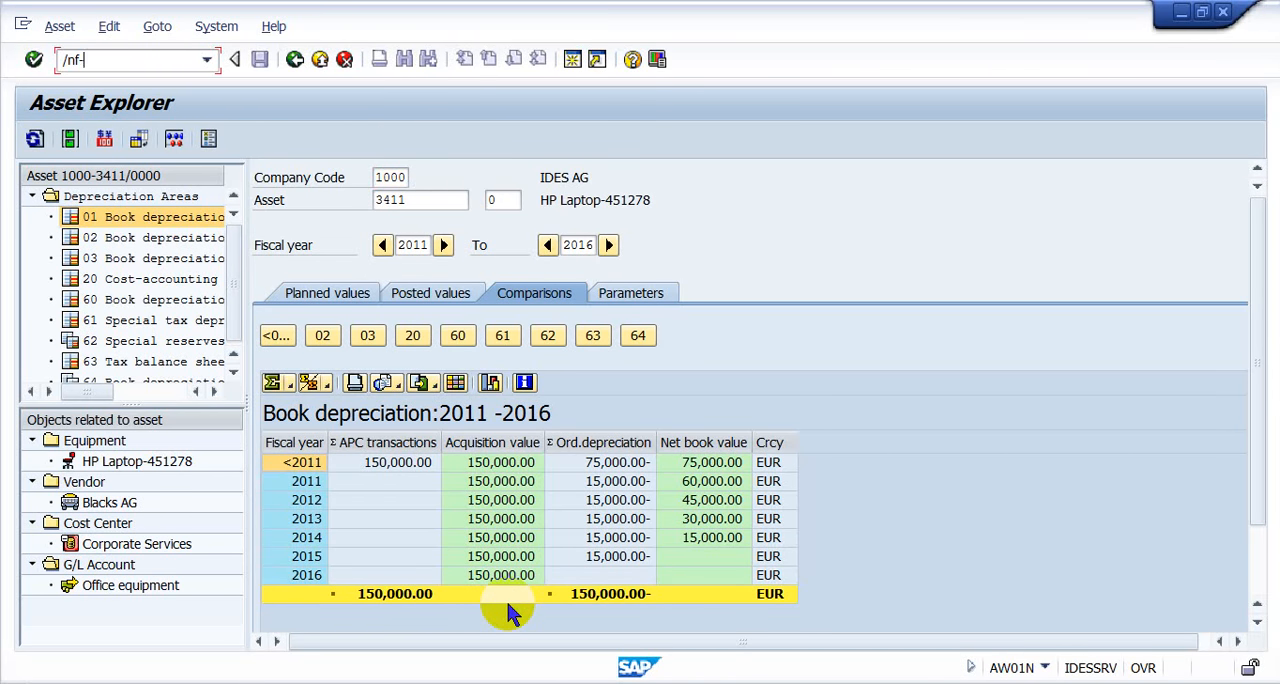
key("Return")
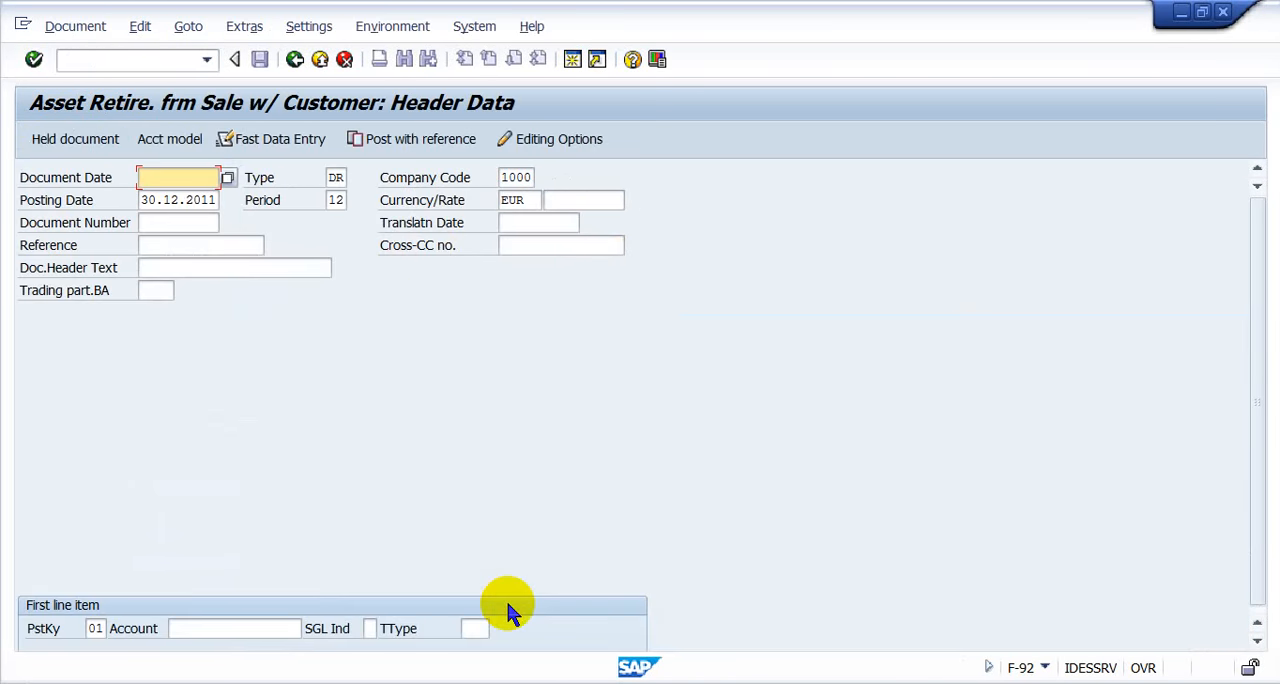
- Enter 01012006 as the document date in the header data and clear the unwanted document number entry
key("BackSpace")
key("Down")
key("Return")
key("Down")
key("Down")
key("BackSpace")
key("Down")
key("Return")
key("BackSpace")
key("BackSpace")
key("BackSpace")
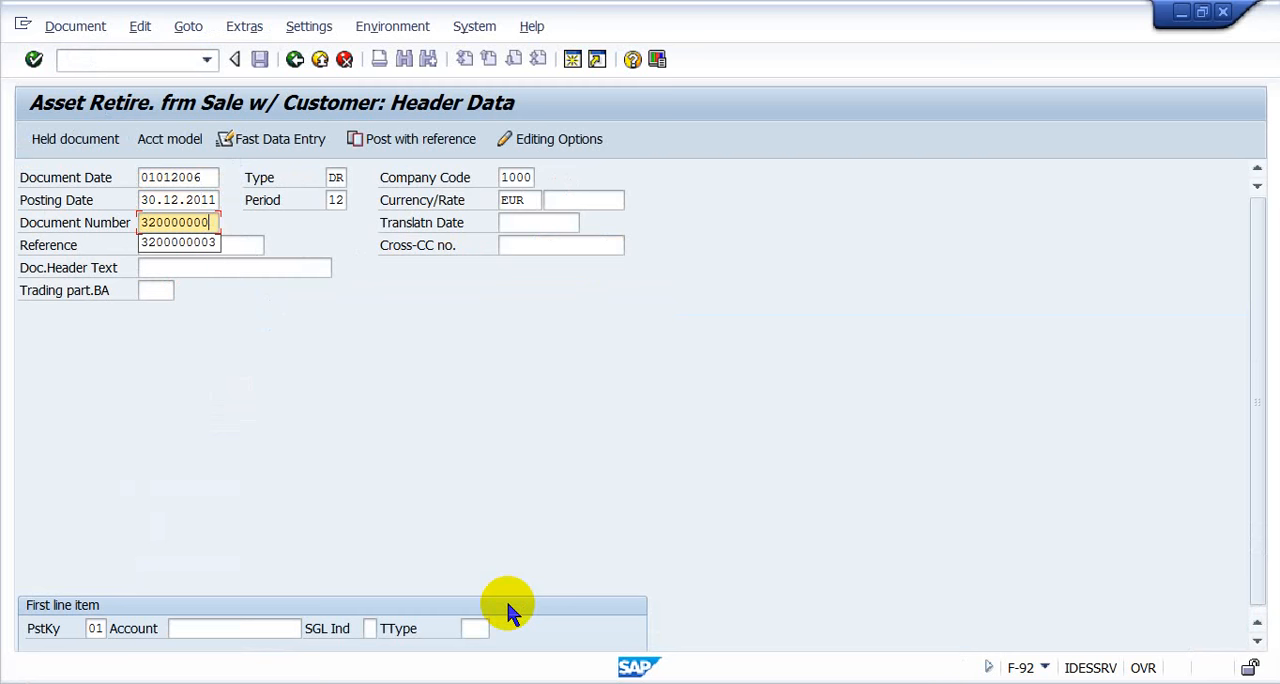
key("BackSpace")
key("BackSpace")
key("BackSpace")
key("BackSpace")
key("BackSpace")
key("BackSpace")
key("BackSpace")
- Look up the example customer account in the F-92 guide, enter it for the first line item, and continue to the customer item
key("alt+Tab")
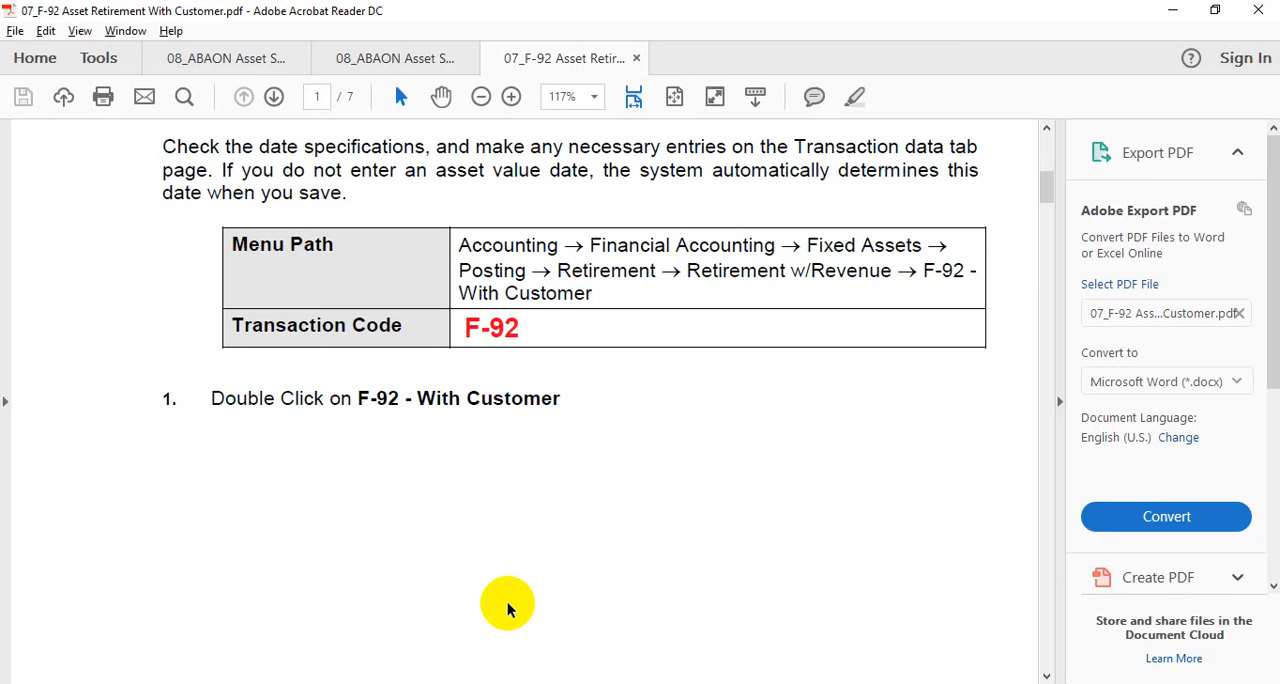
scroll(507, 603, "down", 10)
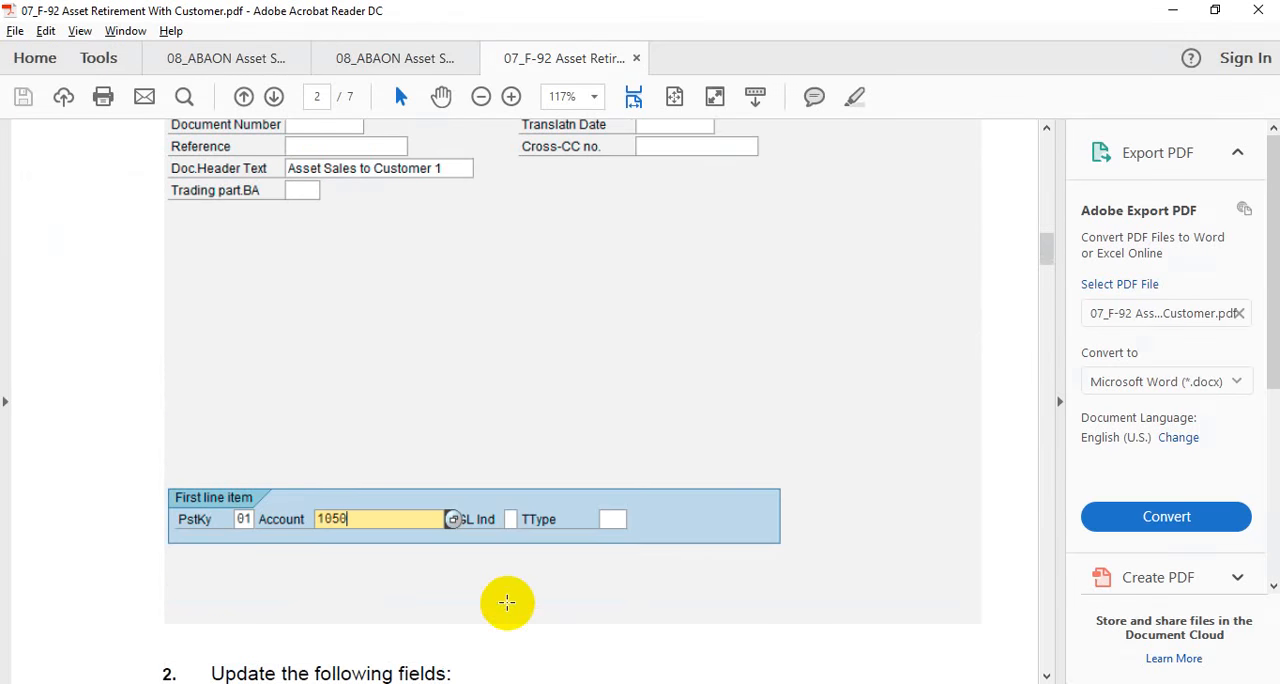
key("alt+Tab")
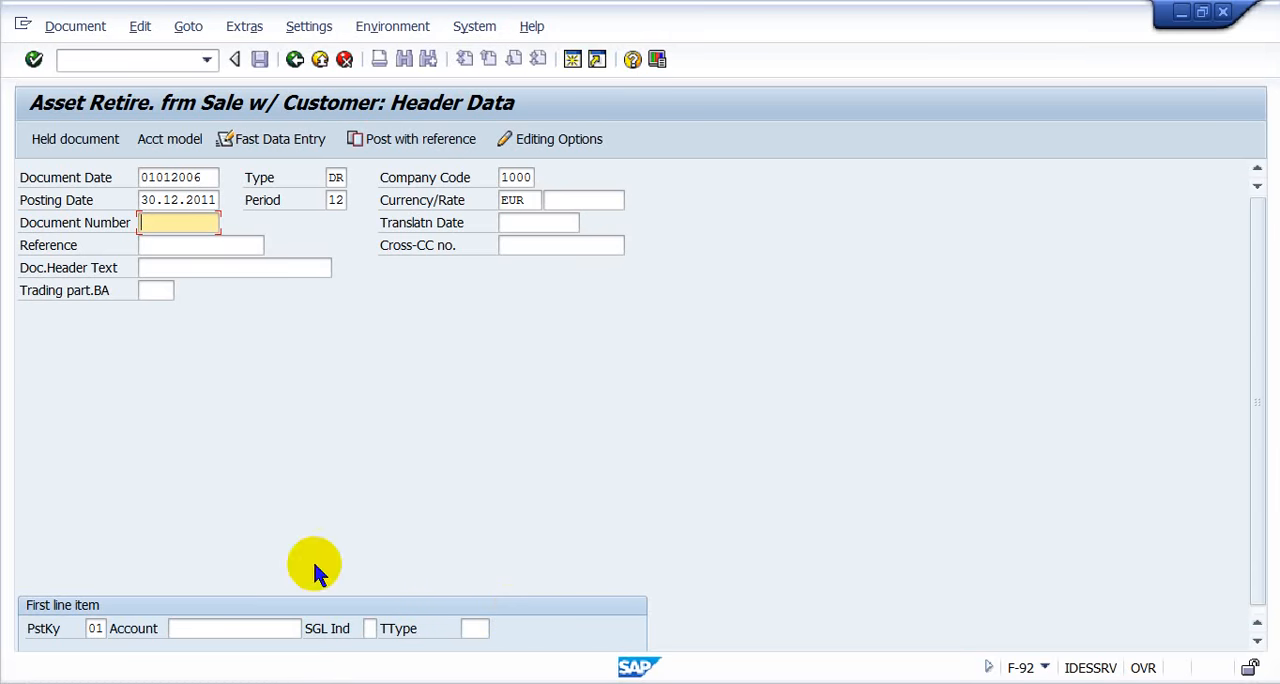
left_click(248, 627)
type("10")
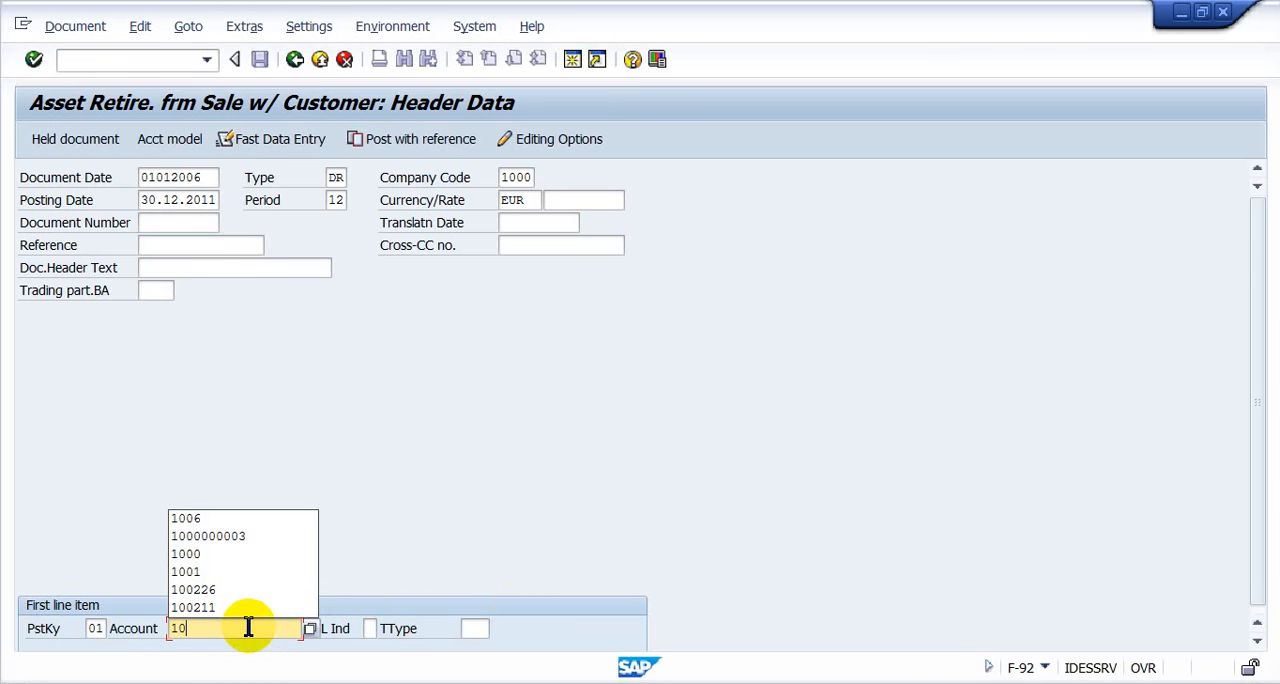
type("50")
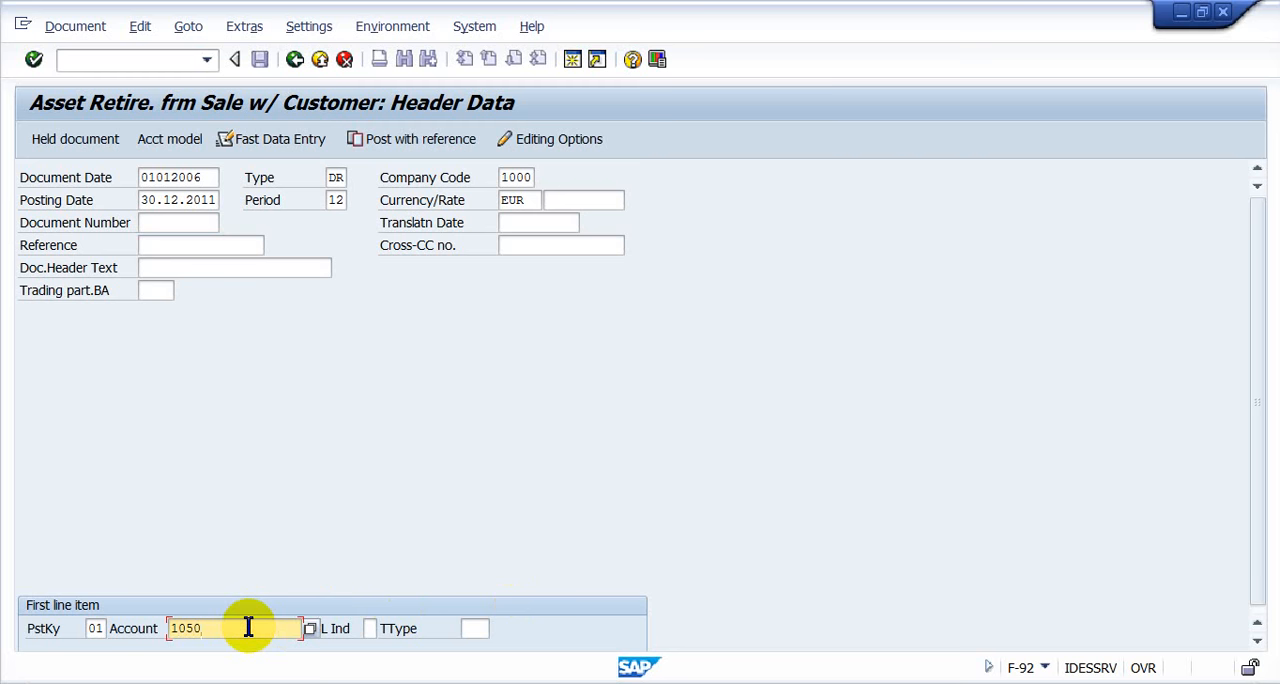
key("Return")
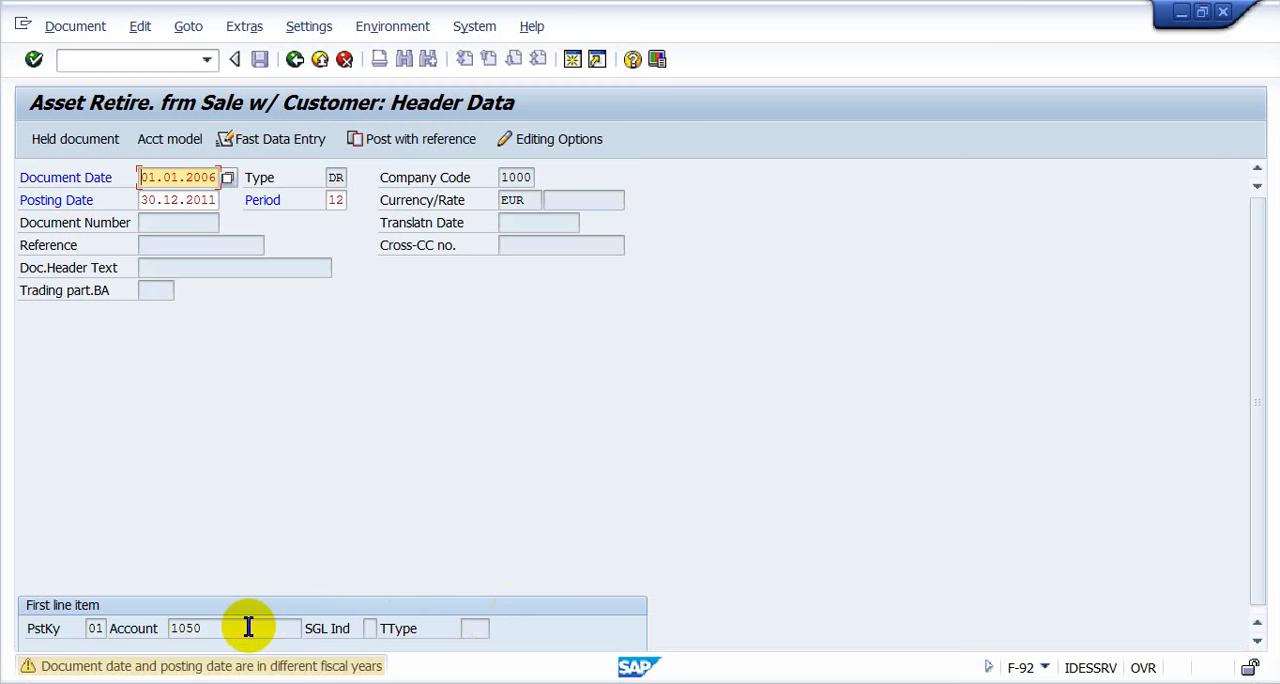
key("Return")
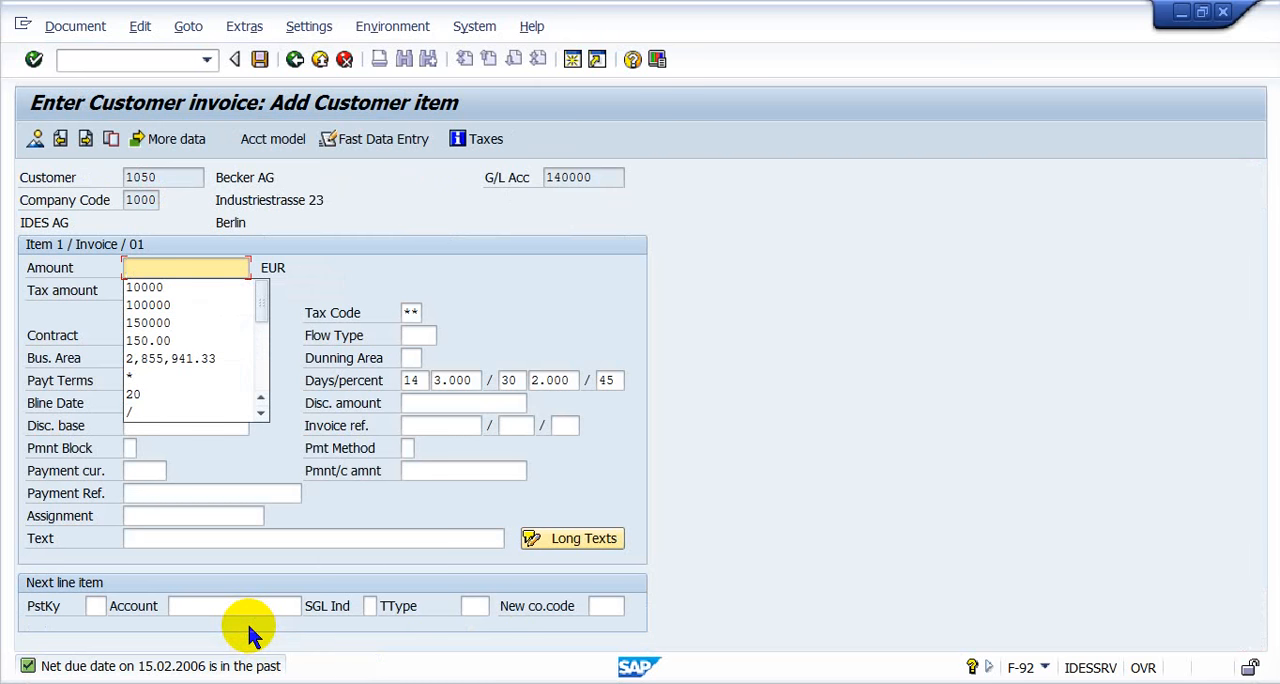
- Enter 130000 as the customer item's amount and look up the next line item's entries in the PDF guide
type("130000")
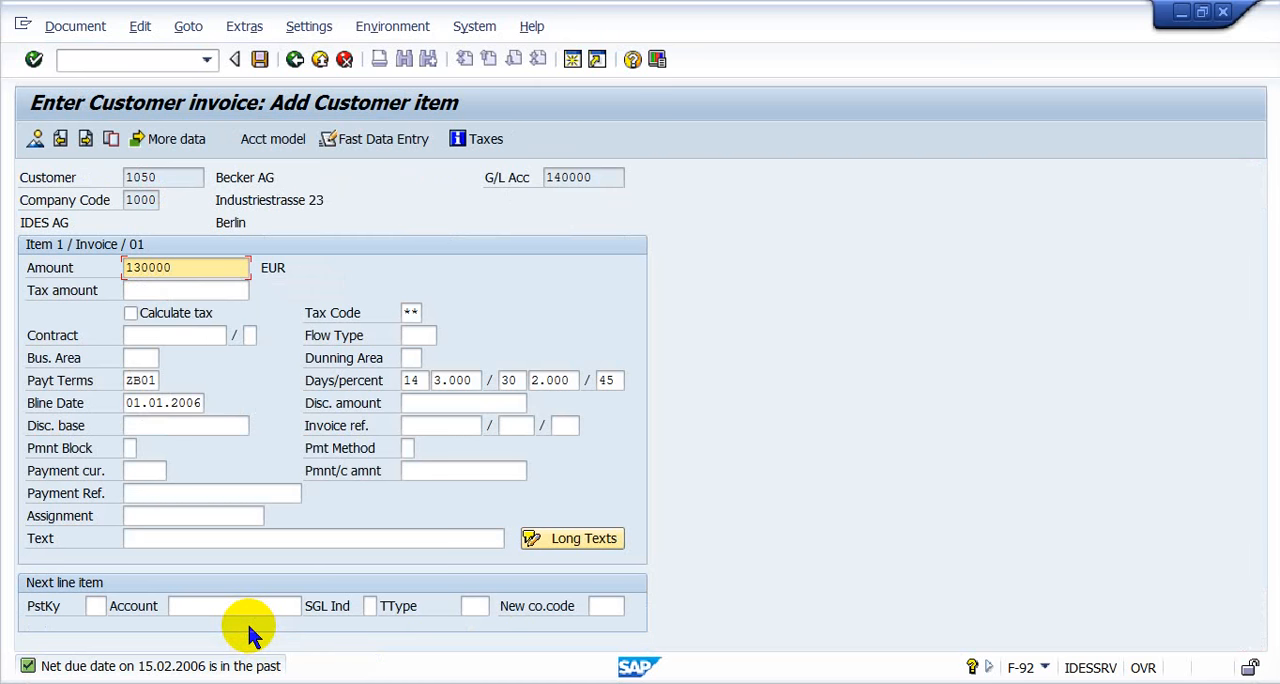
key("alt+Tab")
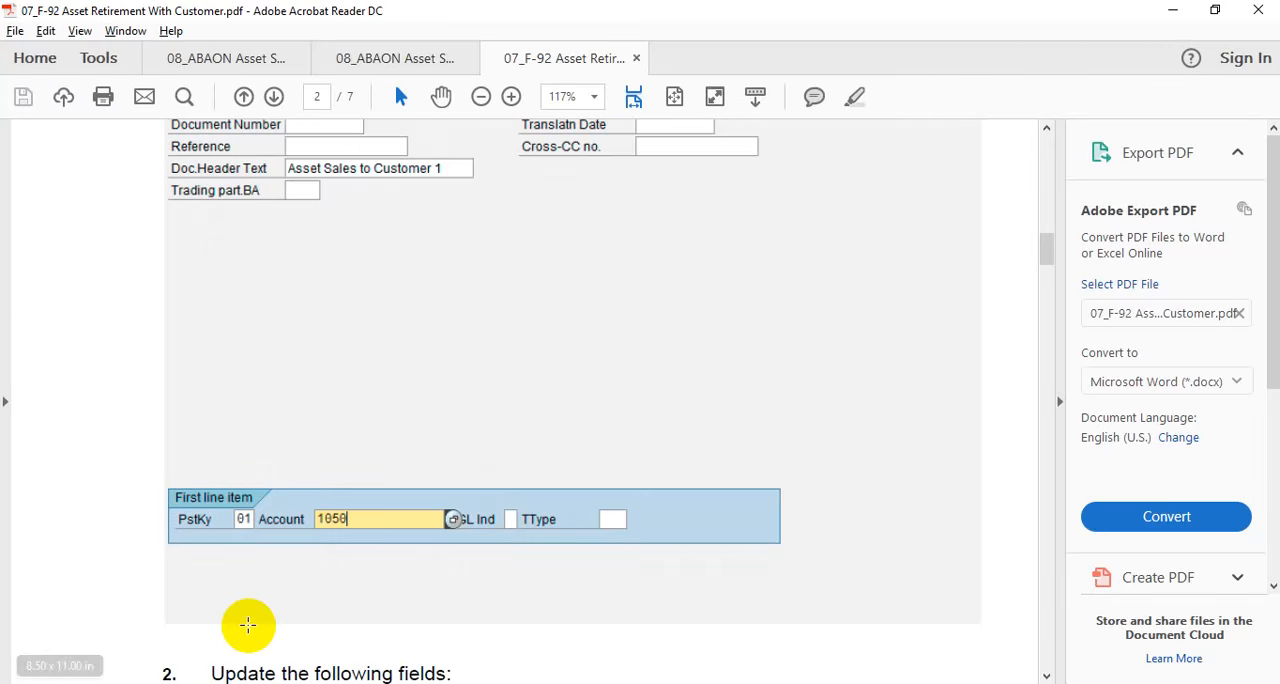
scroll(249, 628, "down", 5)
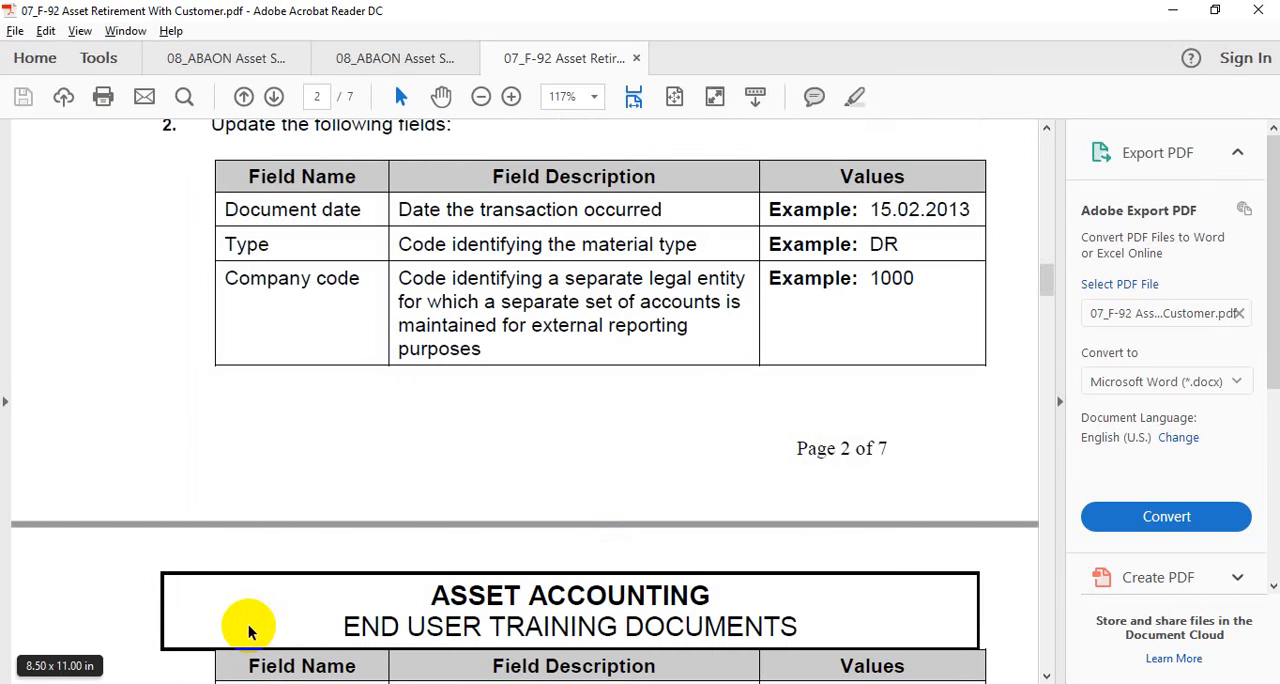
scroll(249, 630, "down", 15)
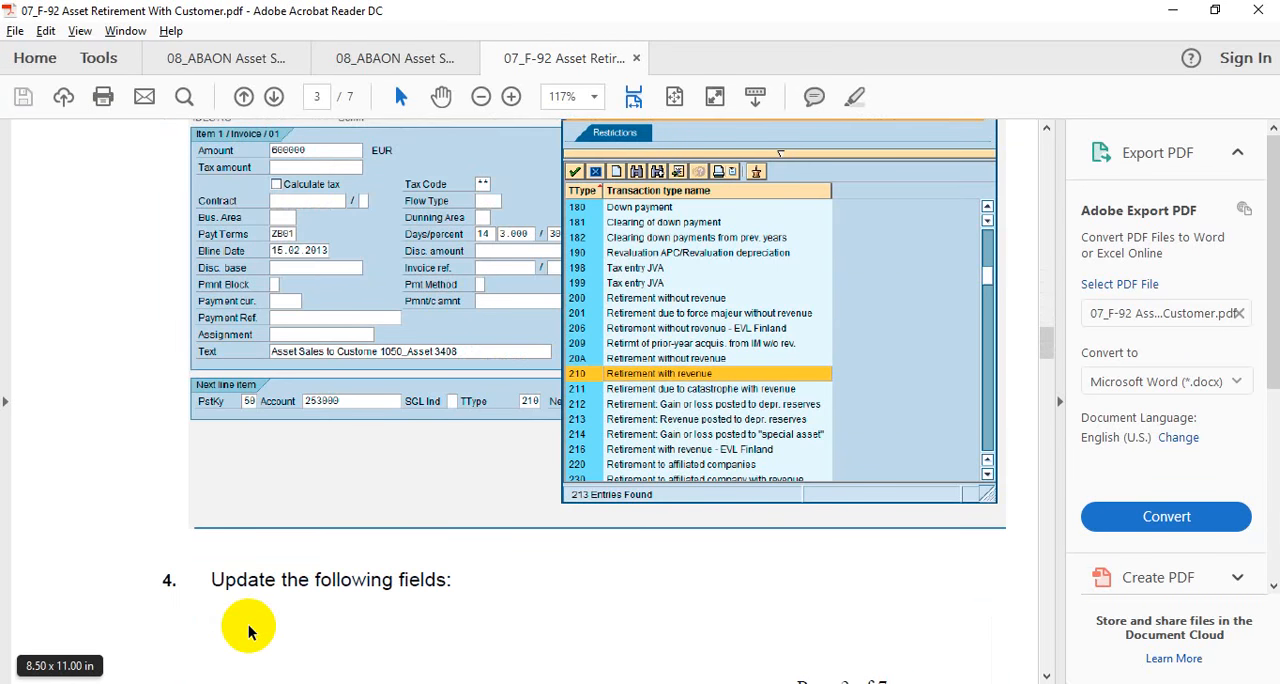
key("alt+Tab")
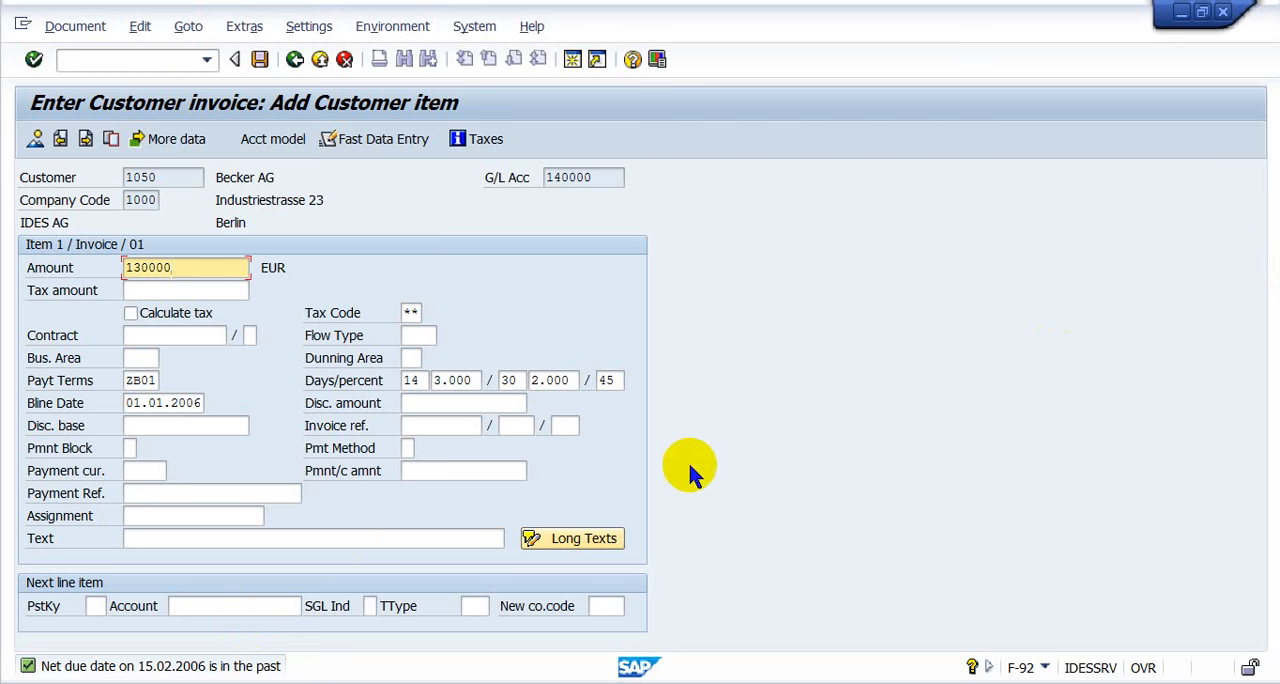
- Set the next line item to posting key 50 with the guide's G/L account, and continue to that item
left_click(93, 606)
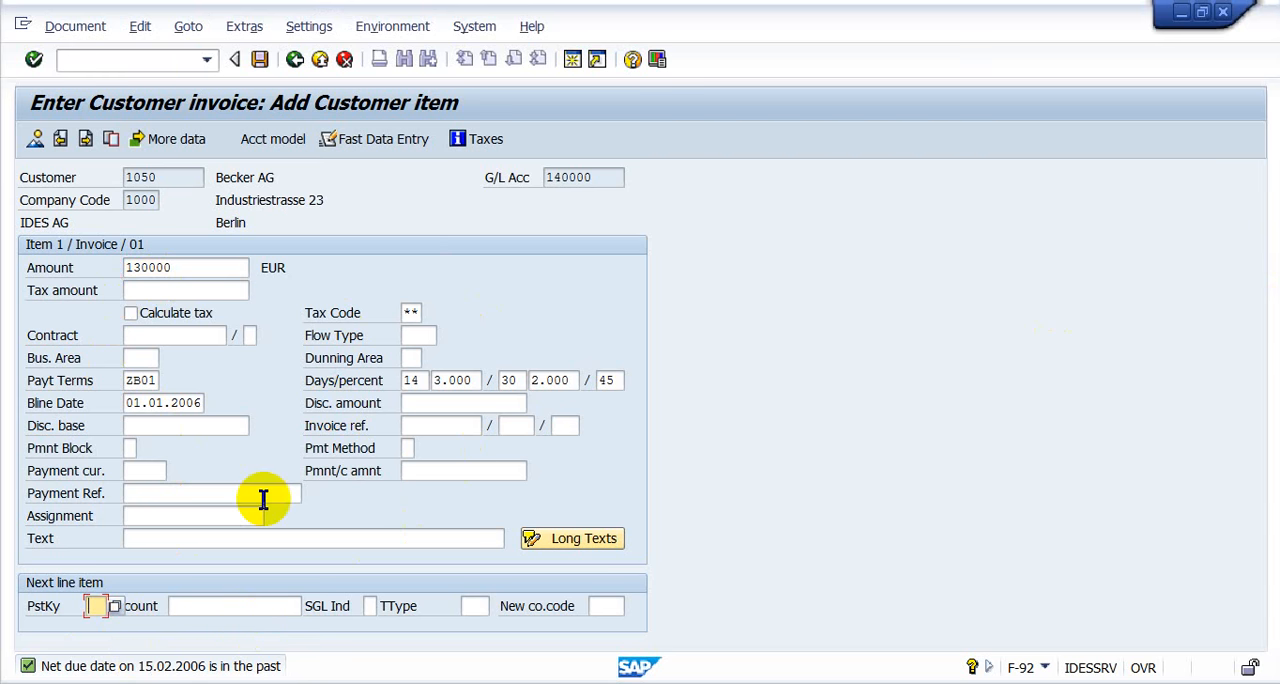
type("50")
key("Tab")
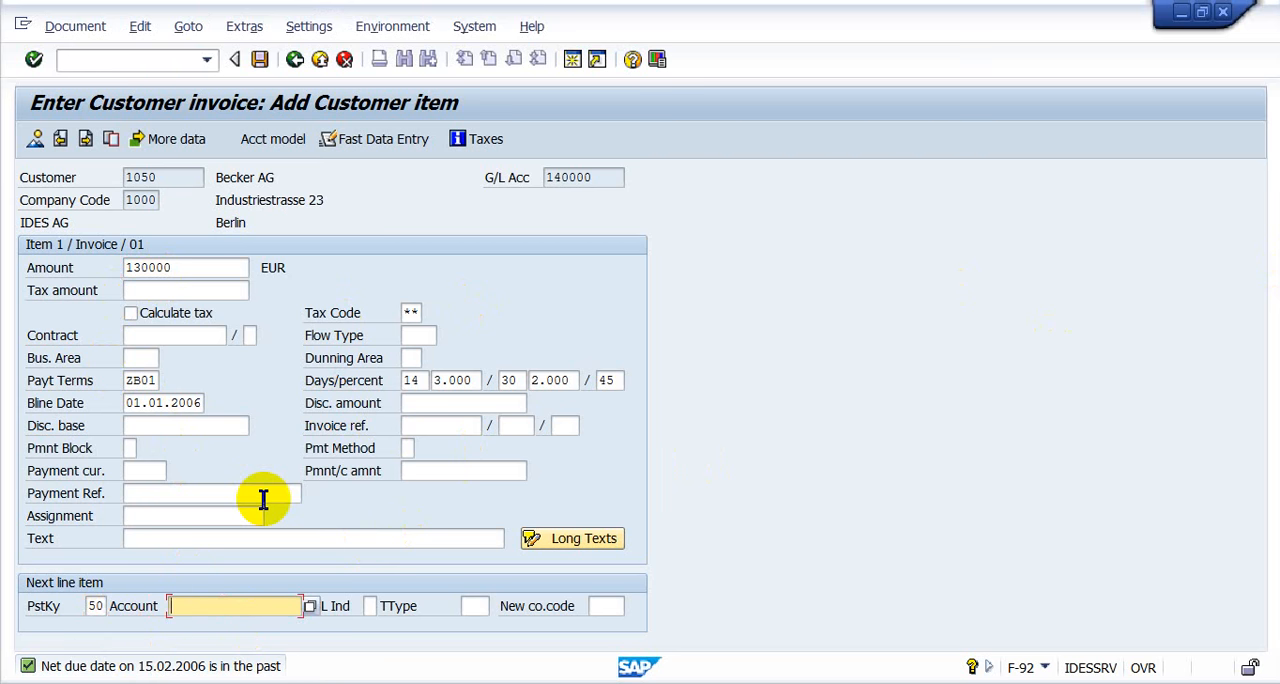
type("8000")
key("alt+Tab")
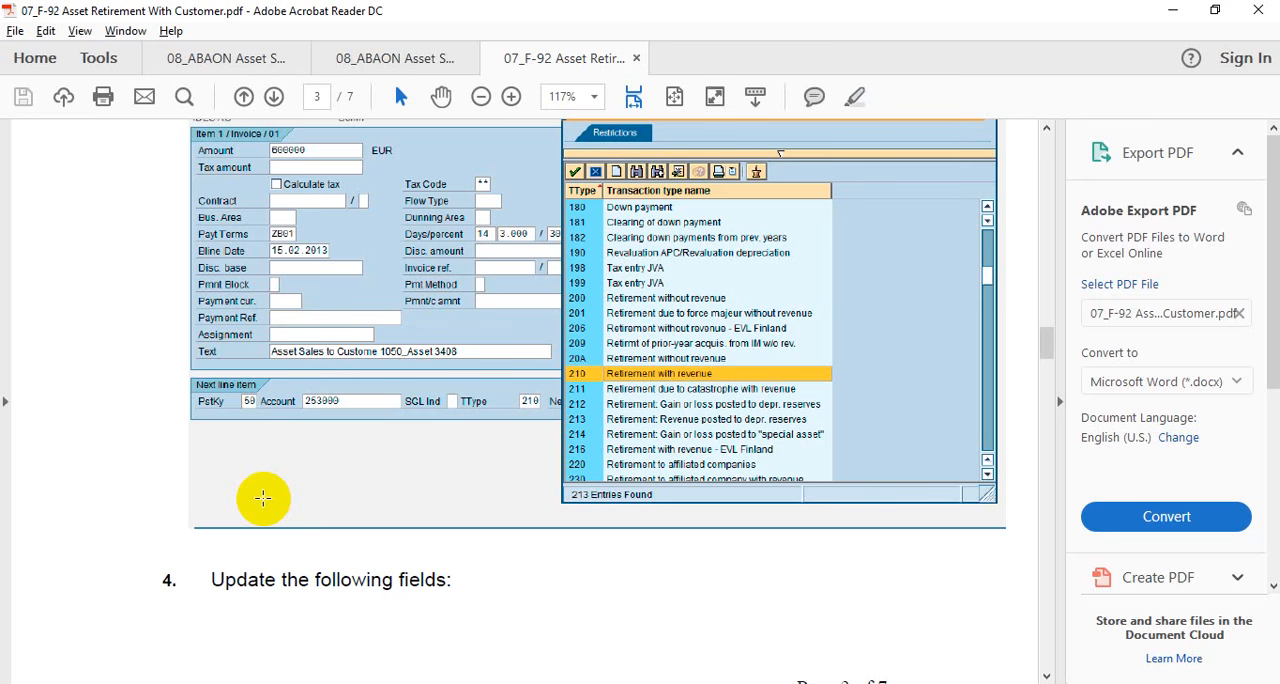
key("alt+Tab")
key("BackSpace")
key("BackSpace")
key("BackSpace")
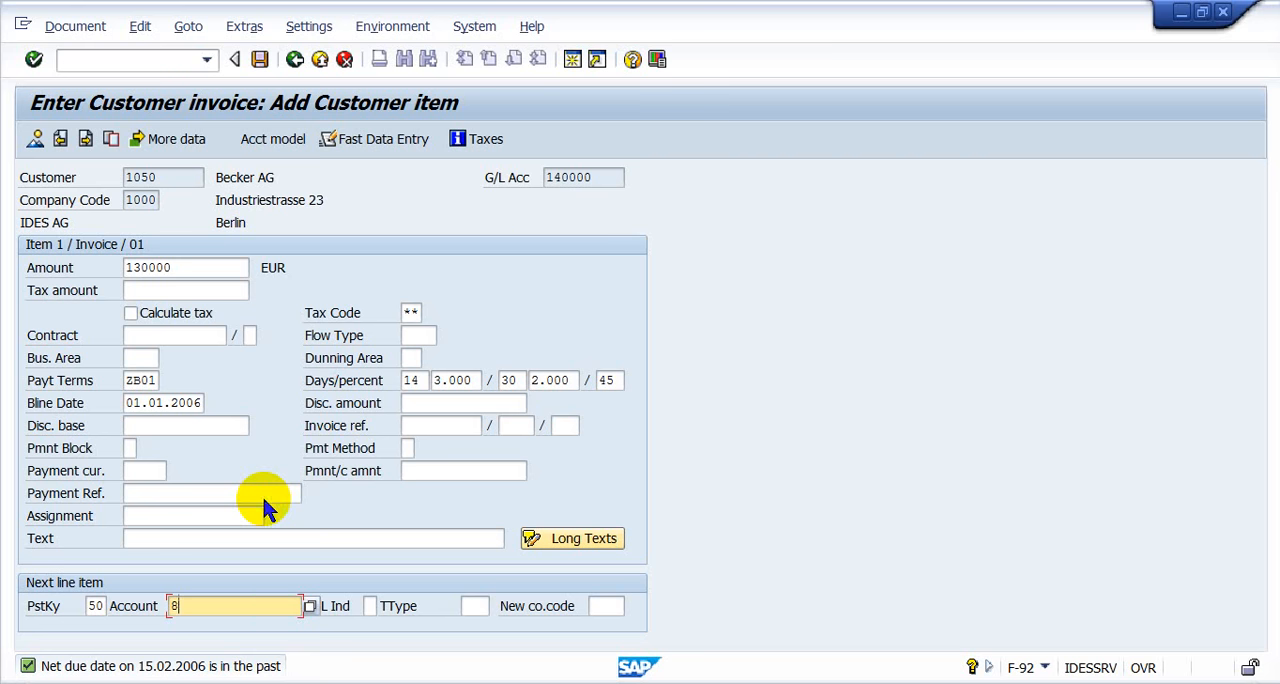
type("253000")
key("Return")
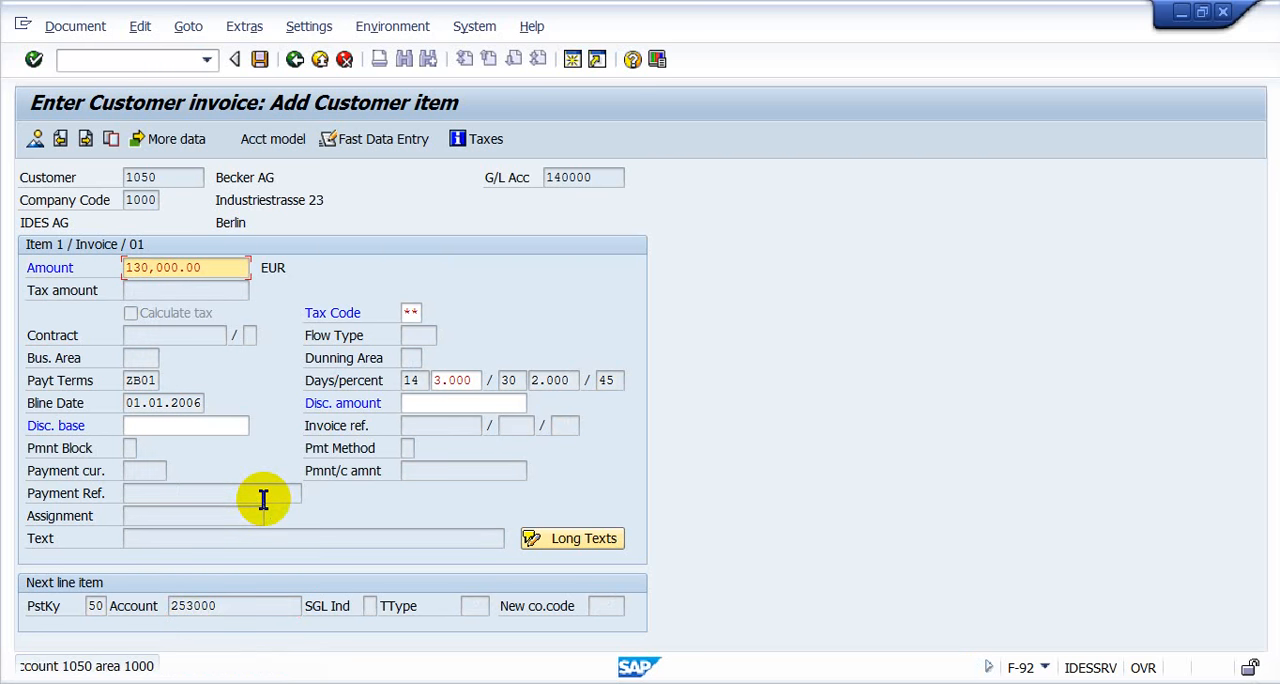
key("Return")
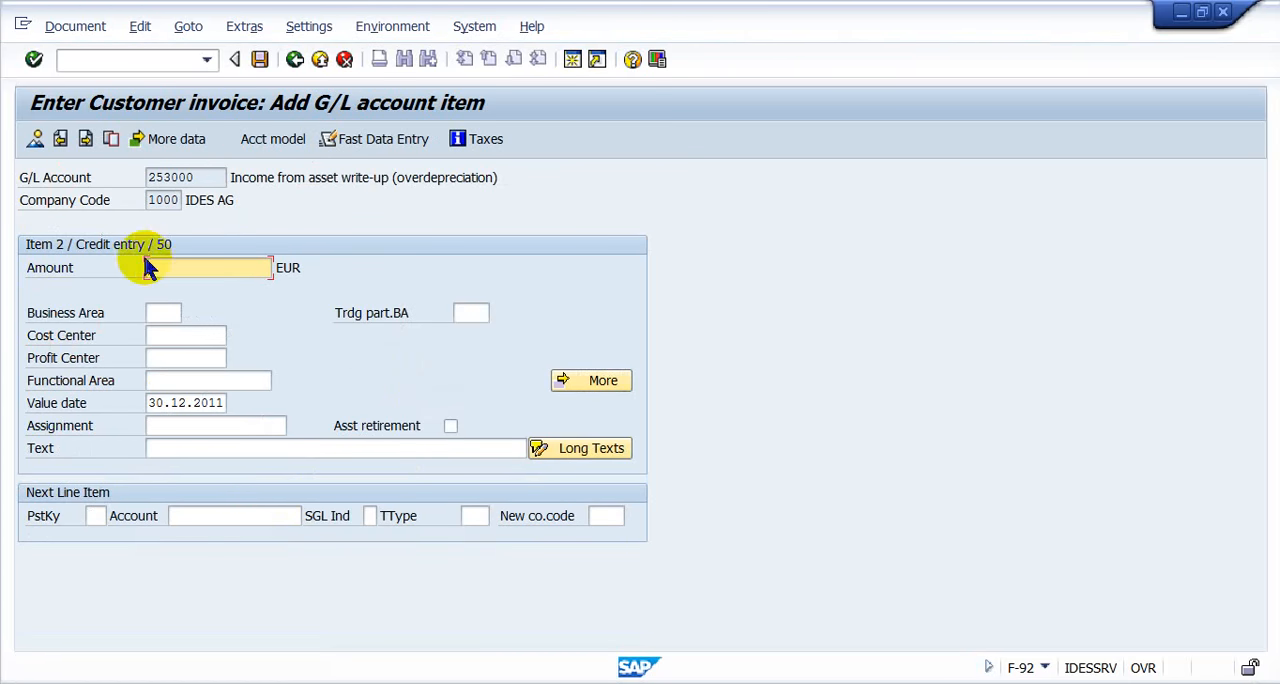
- Enter * as the G/L item's amount and display the document overview
type("130000")
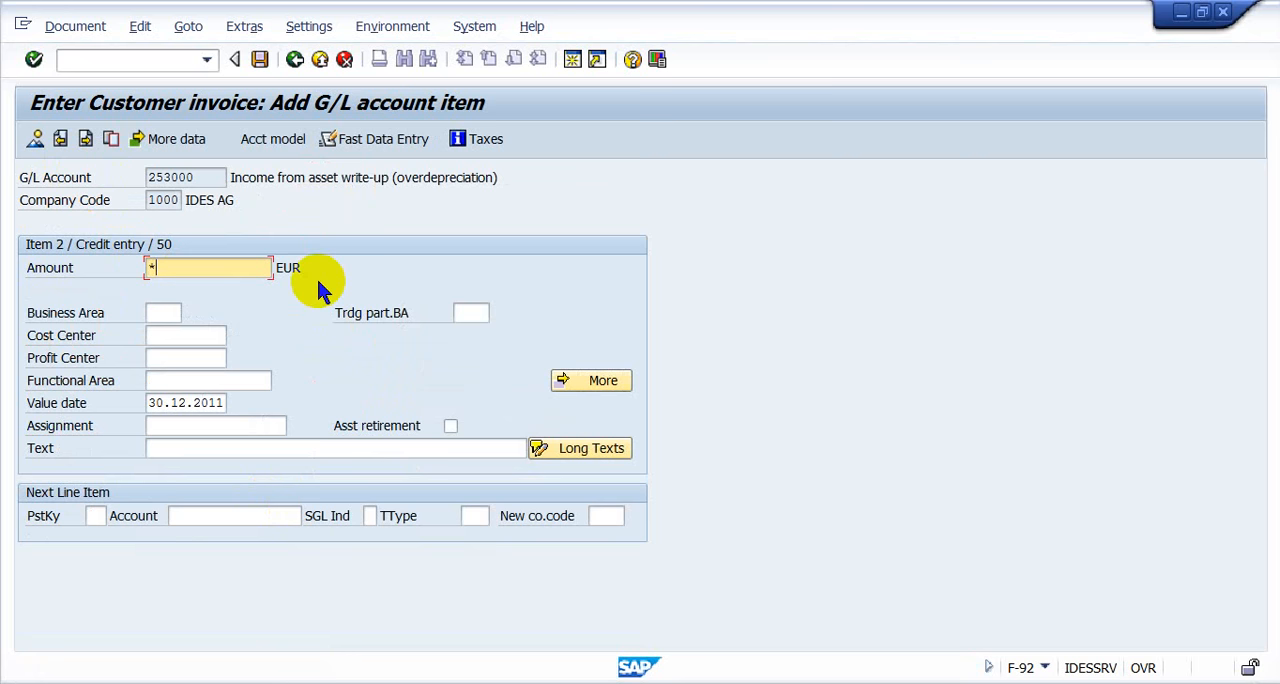
key("Return")
left_click(60, 140)
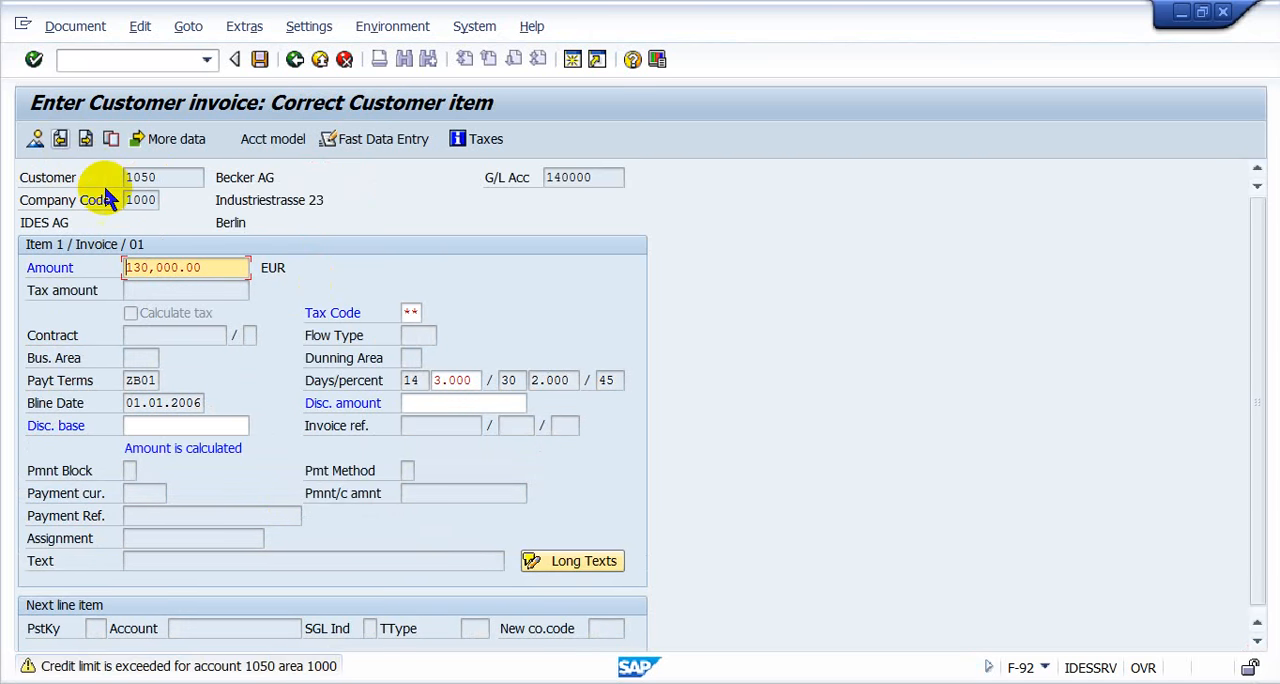
left_click(335, 61)
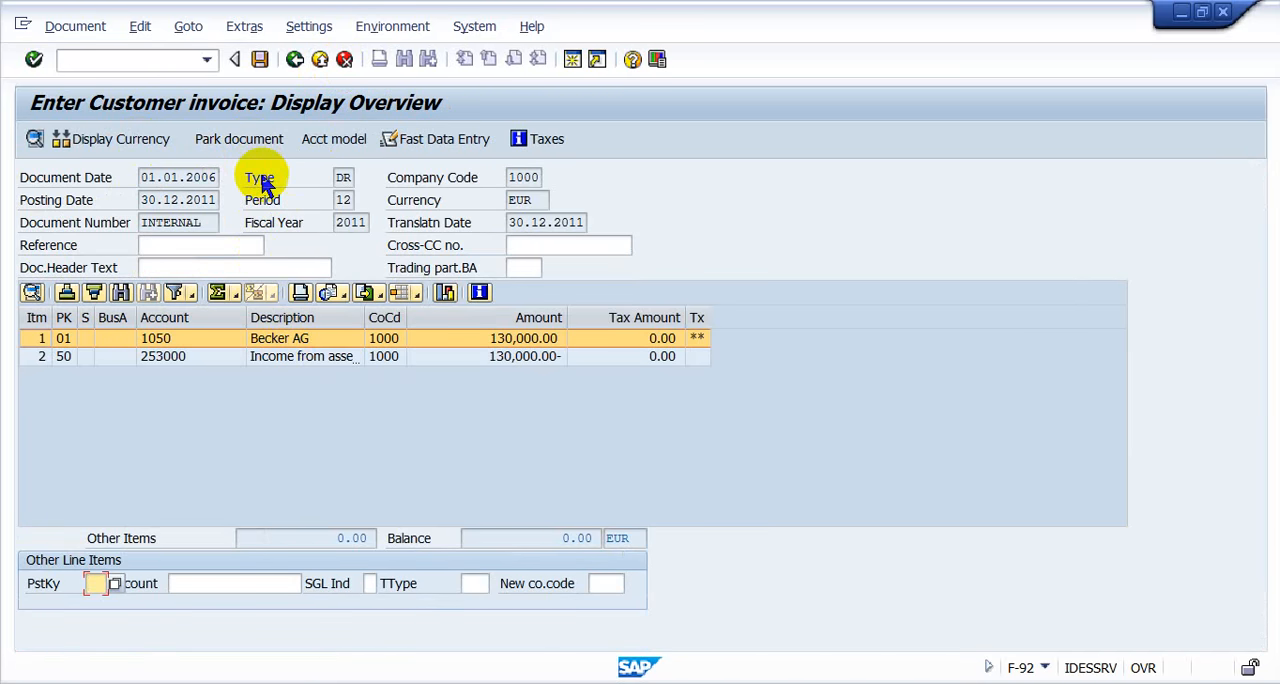
- Discard the unposted document and restart the asset sale with customer using /nf-92
key("ctrl+slash")
type("/")
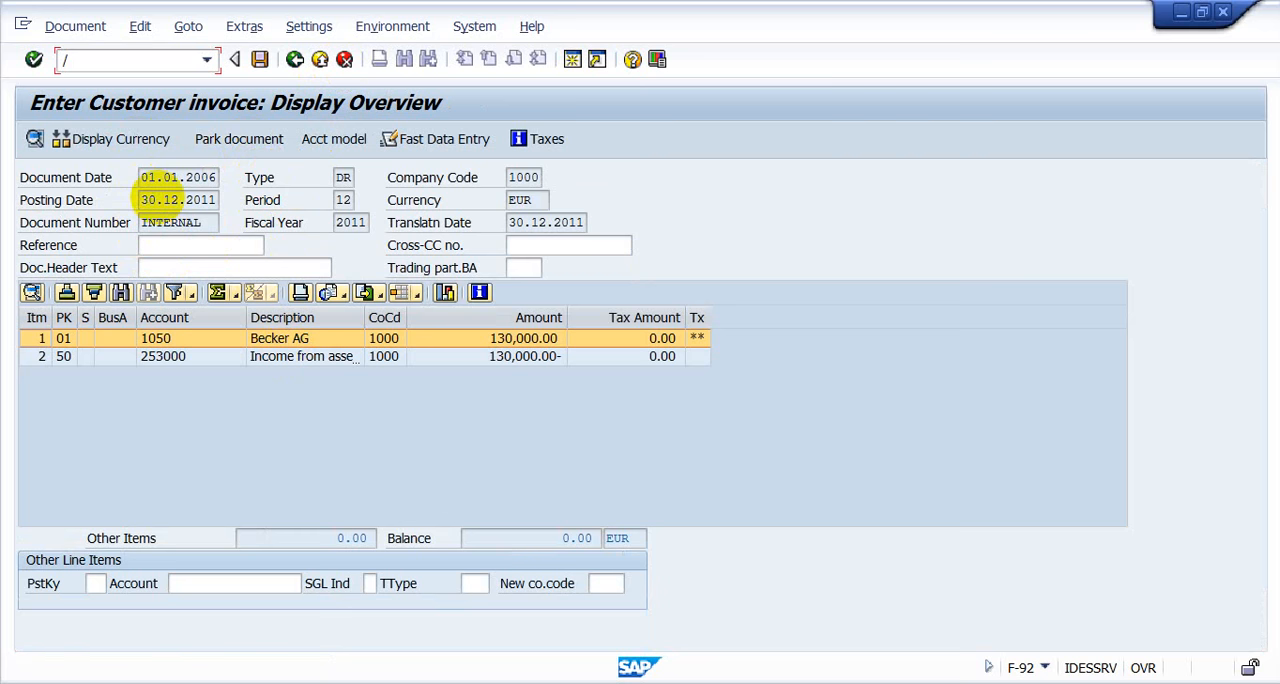
type("nf-92")
key("Return")
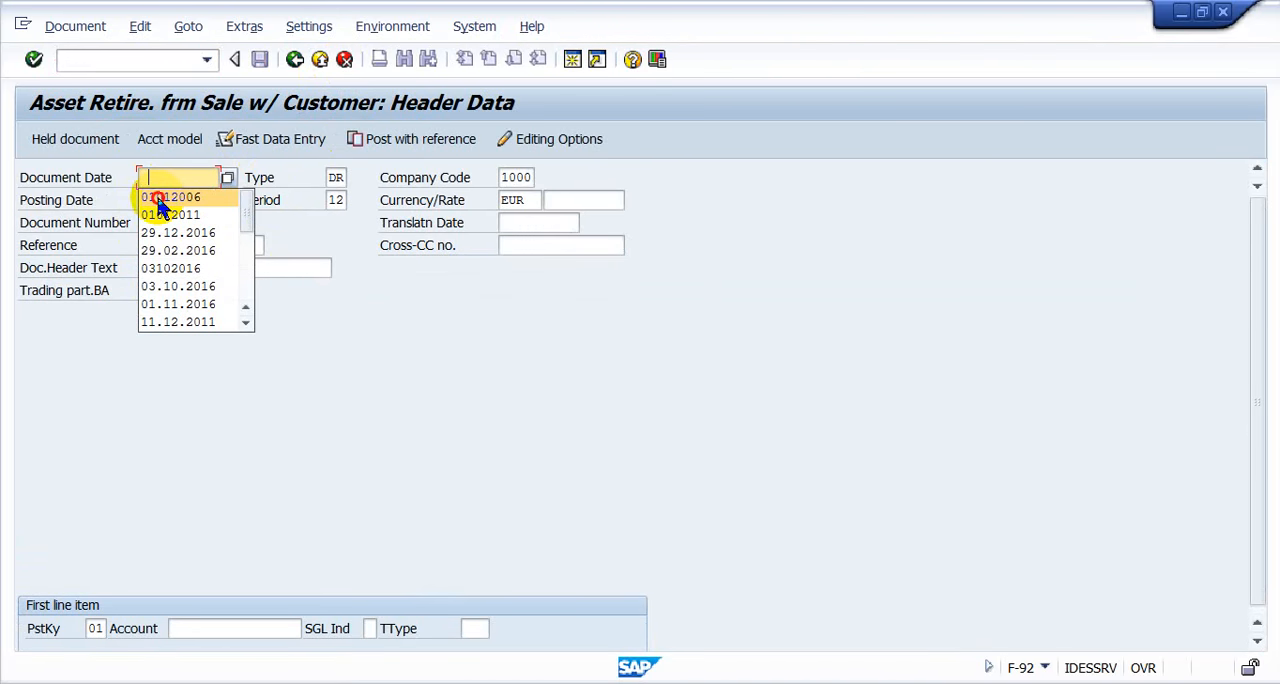
- Enter 30122006 as the document date in the header data
left_click(158, 199)
key("ctrl+a")
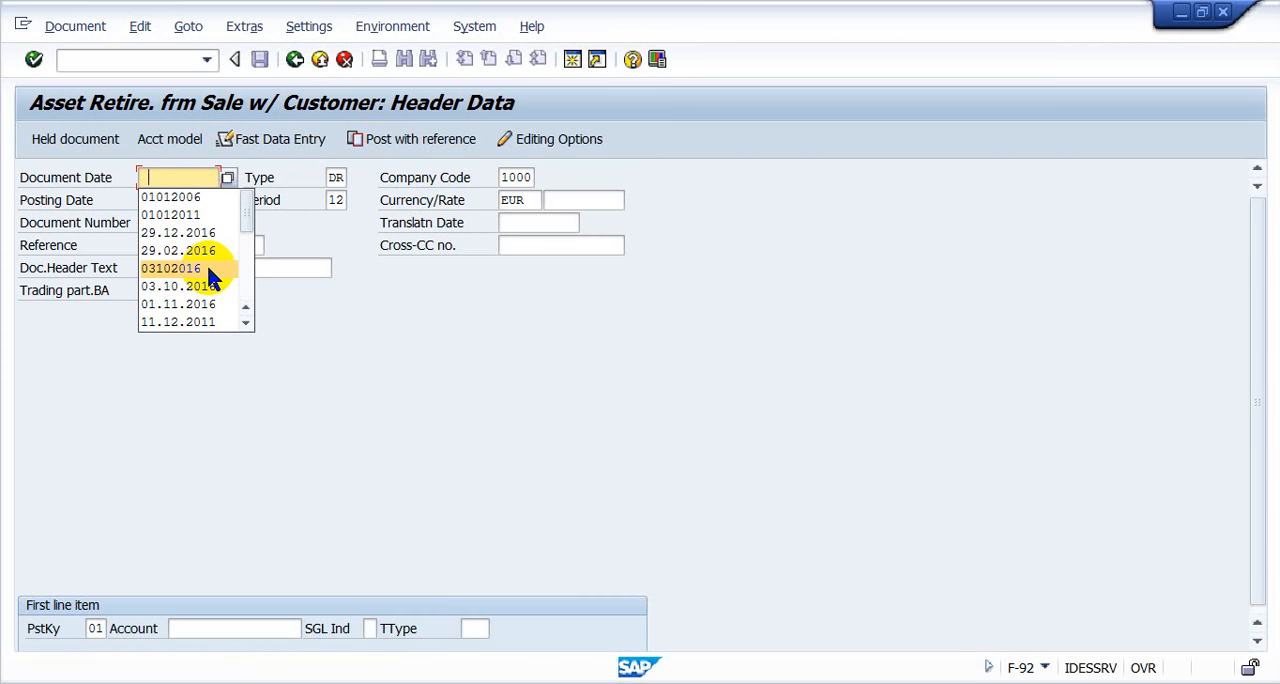
type("3010")
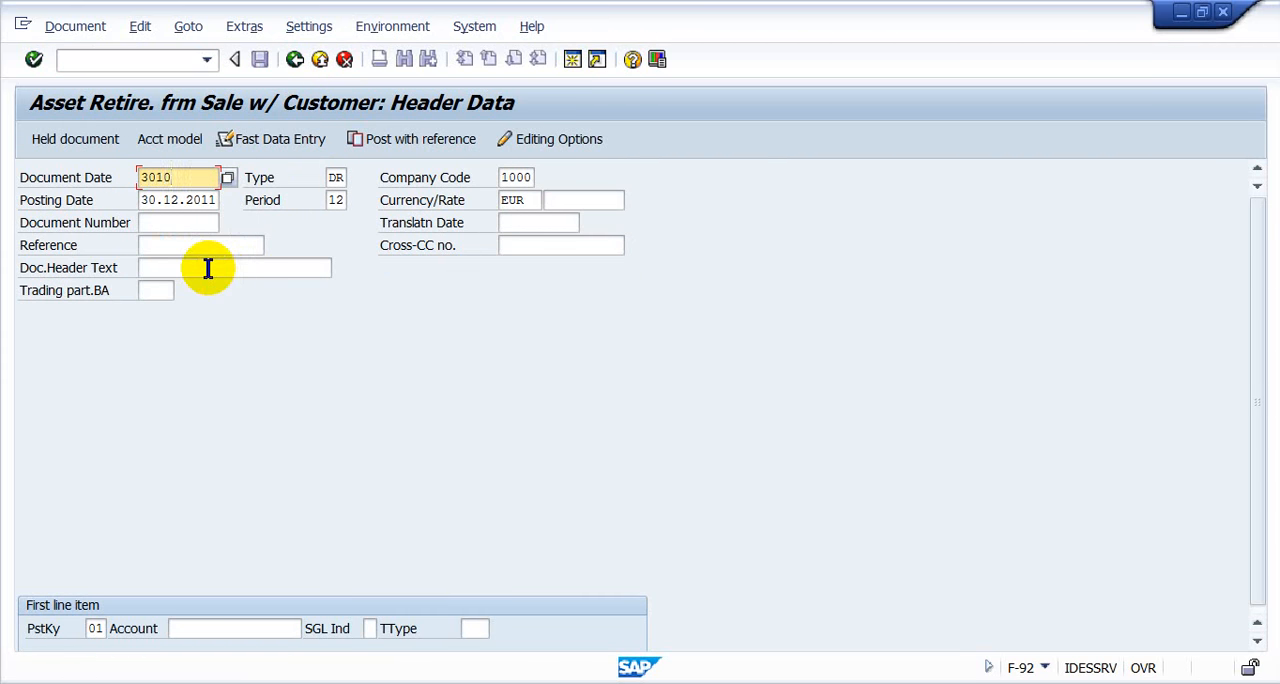
key("BackSpace")
type("220")
type("11")
key("BackSpace")
key("BackSpace")
type("06")
- Copy the document date 30122006 into the posting date, replacing the default date
key("shift+Home")
key("ctrl+c")
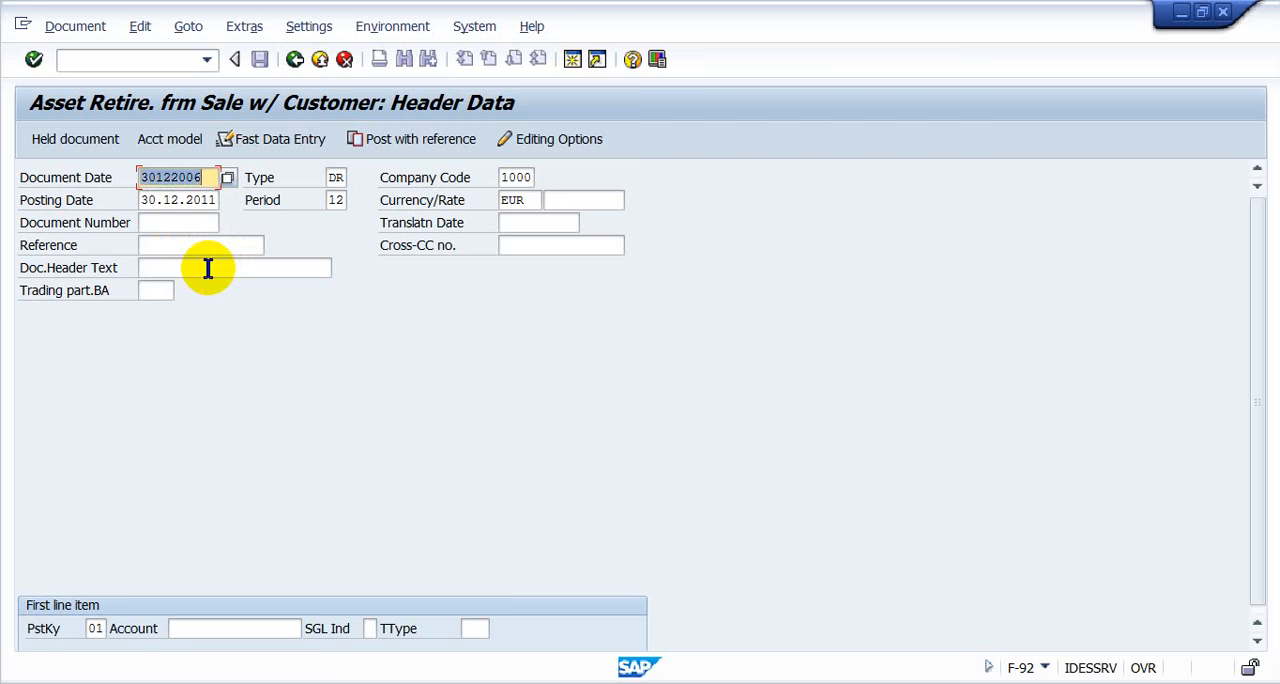
key("Right")
key("Right")
key("Left")
key("Down")
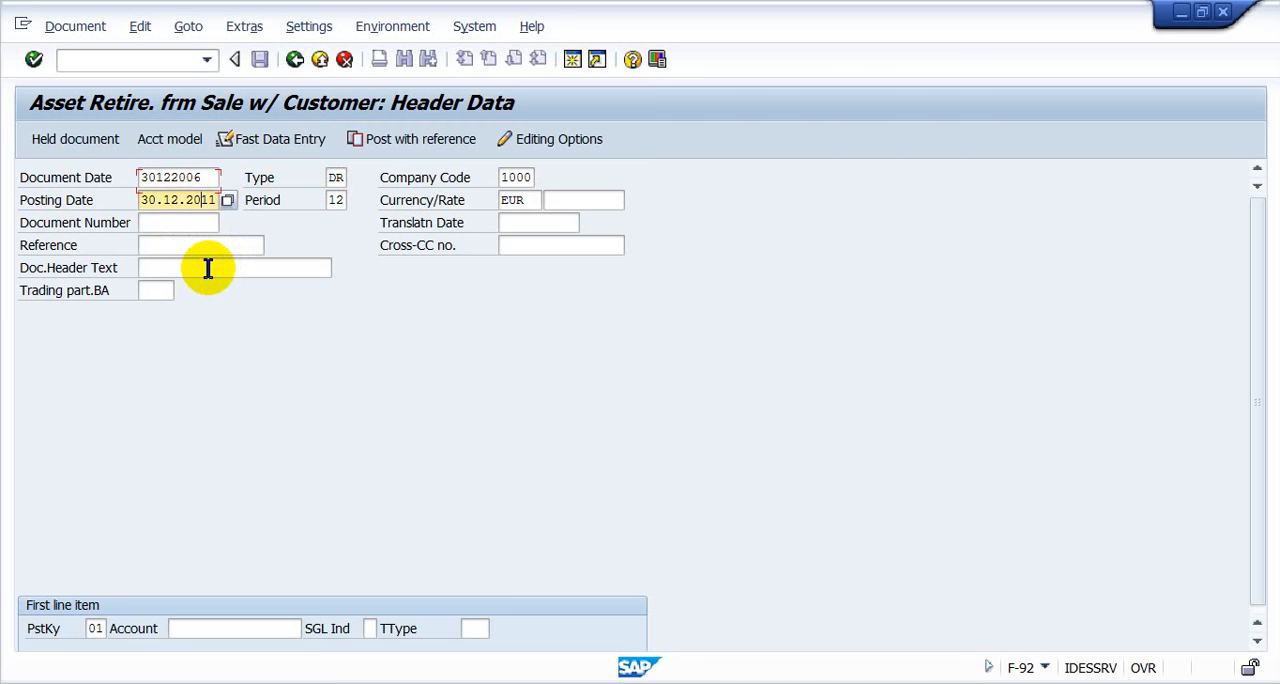
key("ctrl+v")
key("Down")
key("Down")
- Enter the previously used customer account for the first line item and continue to the customer item
key("Down")
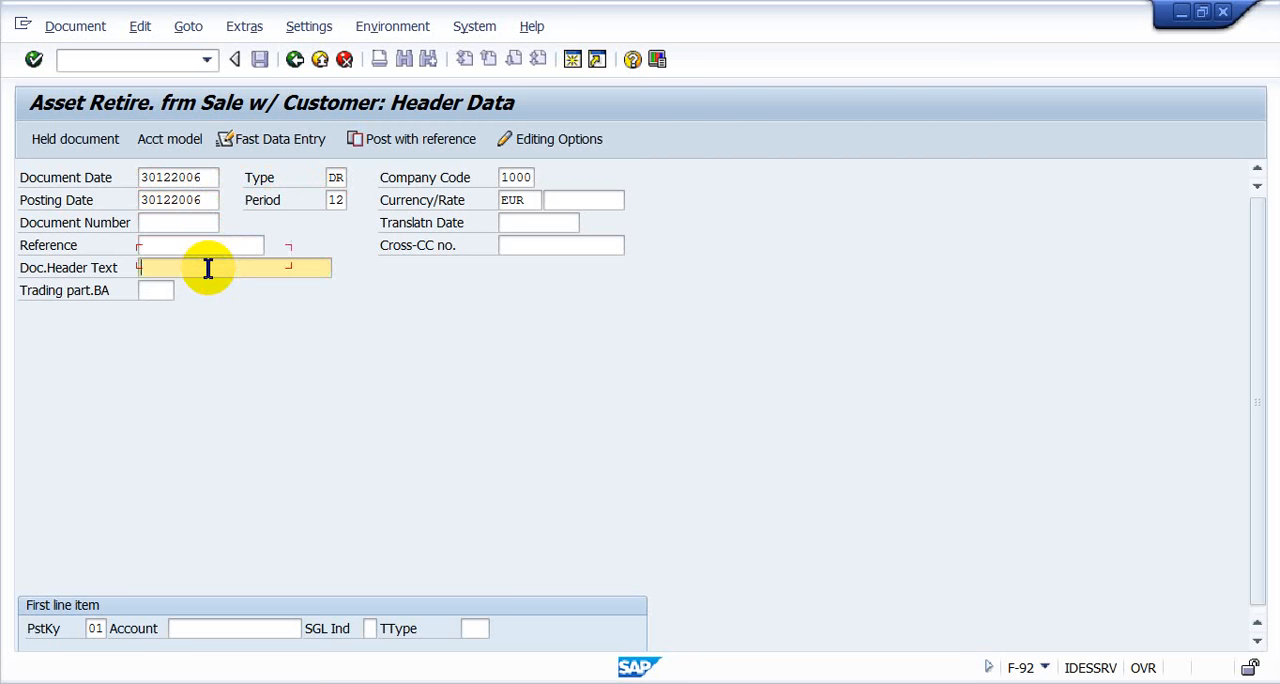
key("Up")
key("Down")
key("Down")
key("Tab")
key("Tab")
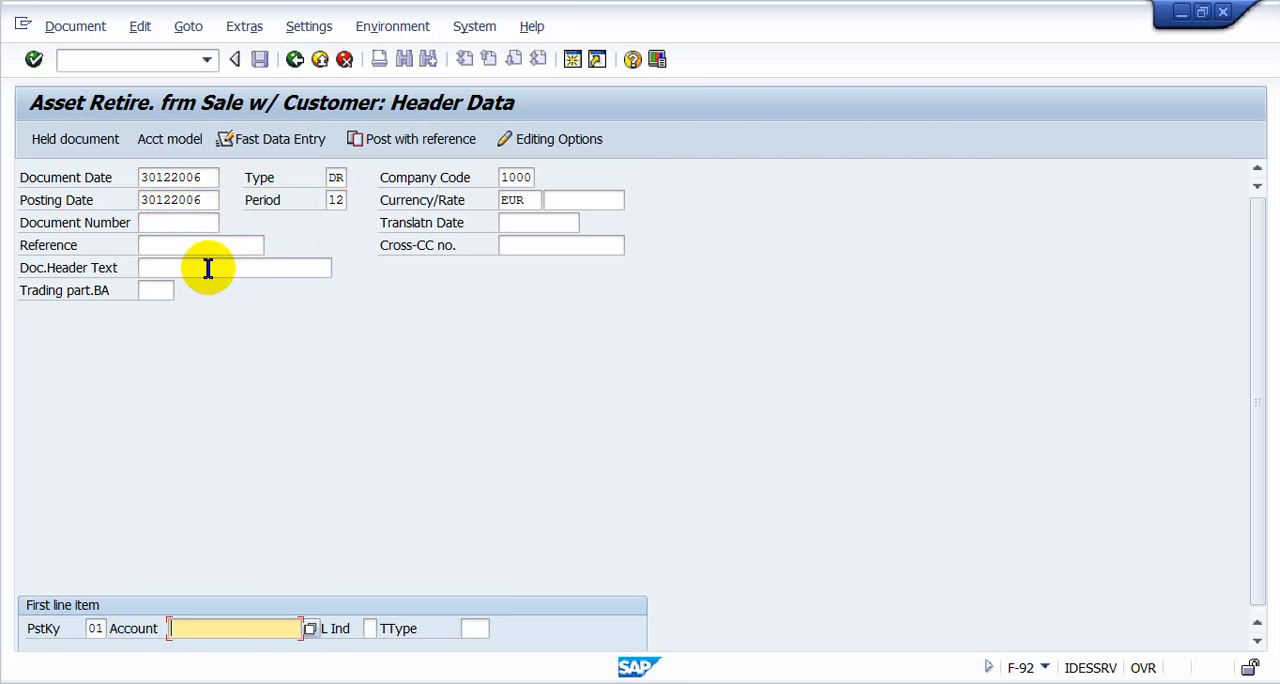
key("ctrl+v")
key("BackSpace")
key("BackSpace")
key("BackSpace")
key("BackSpace")
key("BackSpace")
key("BackSpace")
key("BackSpace")
key("BackSpace")
key("Down")
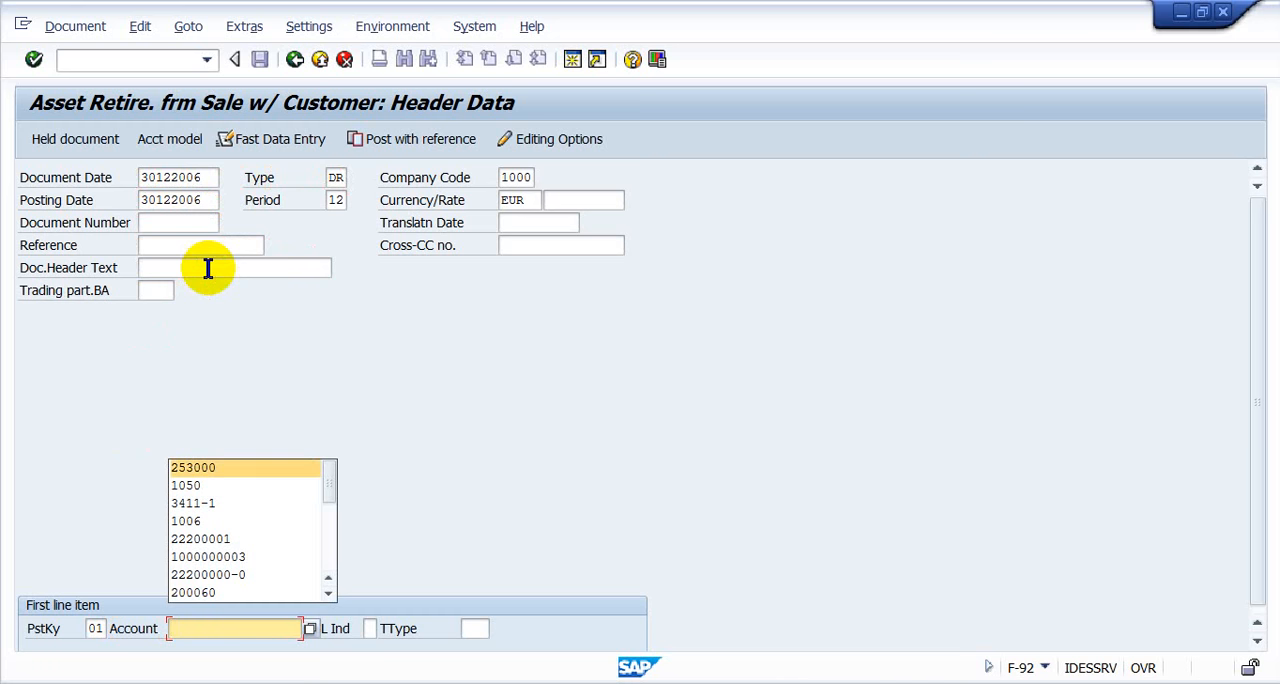
key("Down")
key("Return")
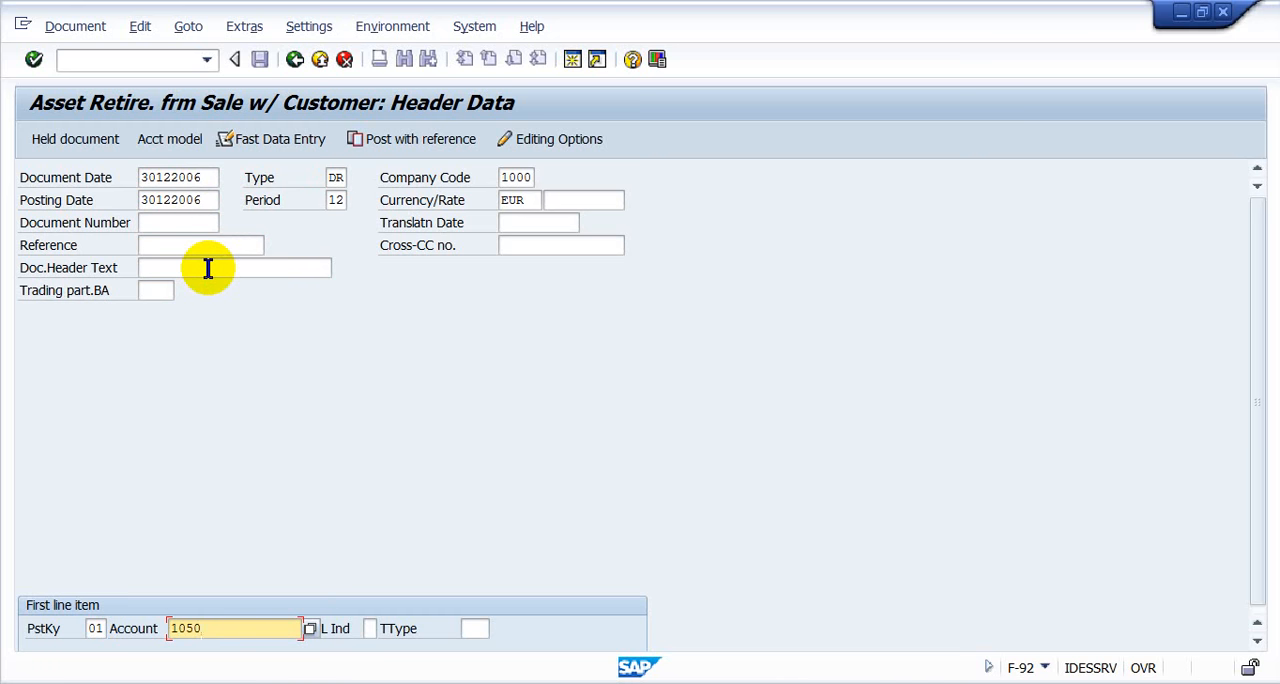
key("Return")
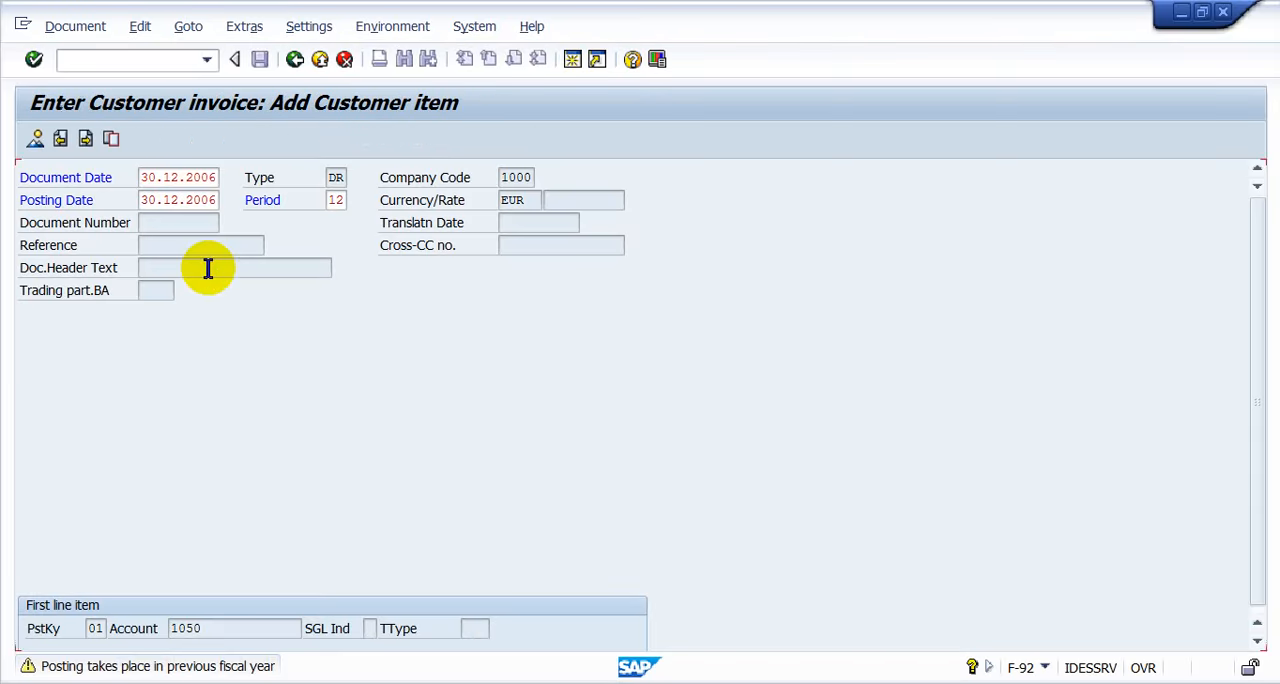
key("Return")
- Set the customer item's amount to 130000 EUR
key("space")
key("Down")
key("Down")
key("Return")
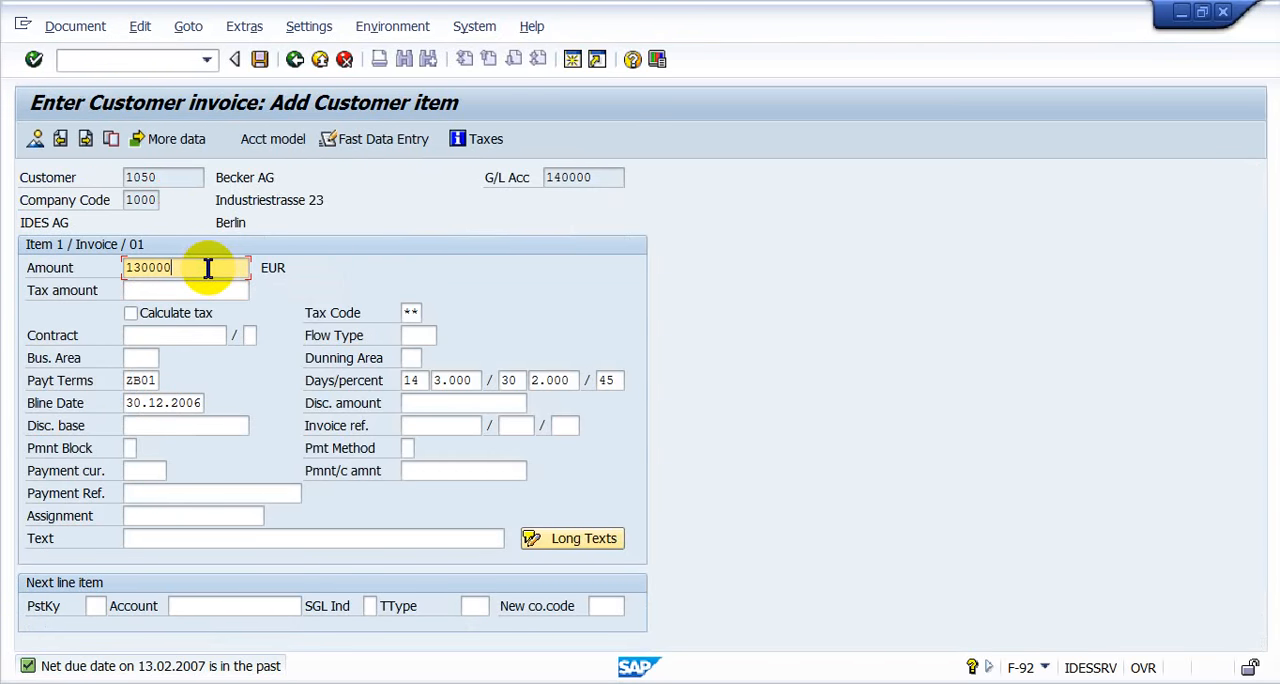
- Set the posting key of the next line item to 50
key("Down")
key("Down")
key("Down")
key("Down")
key("Down")
key("Down")
key("Down")
key("Down")
key("Down")
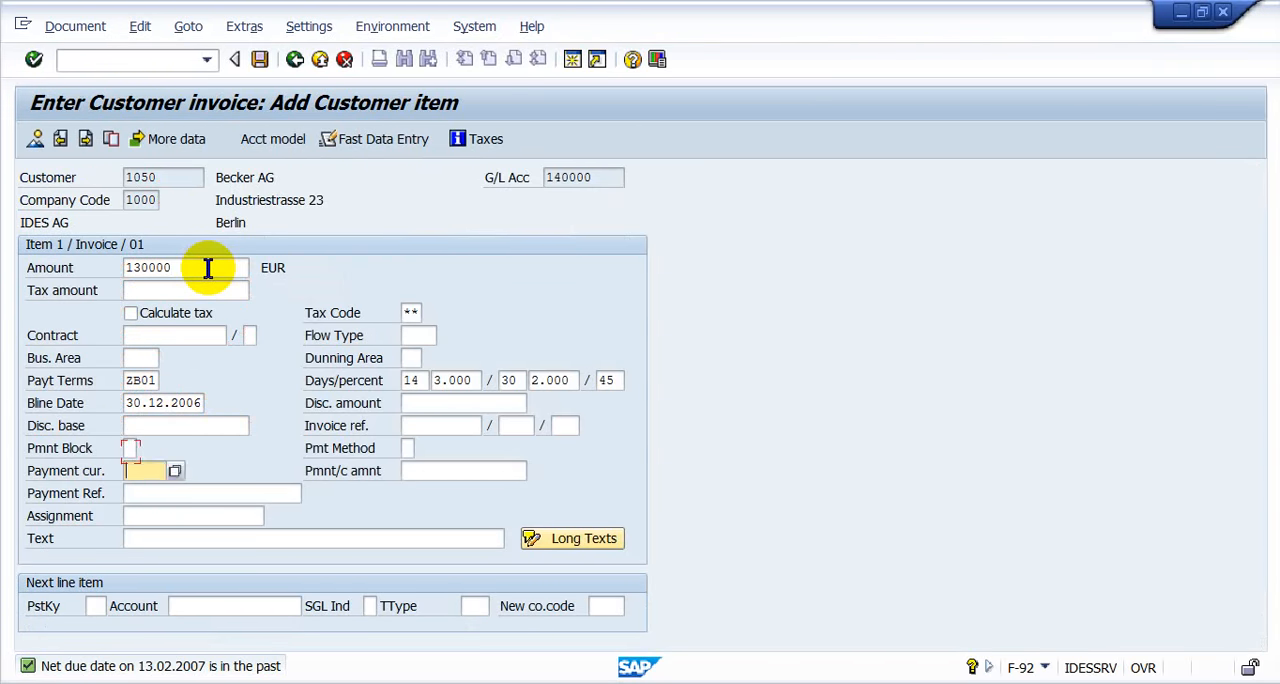
key("Down")
key("Down")
key("Down")
key("Down")
key("space")
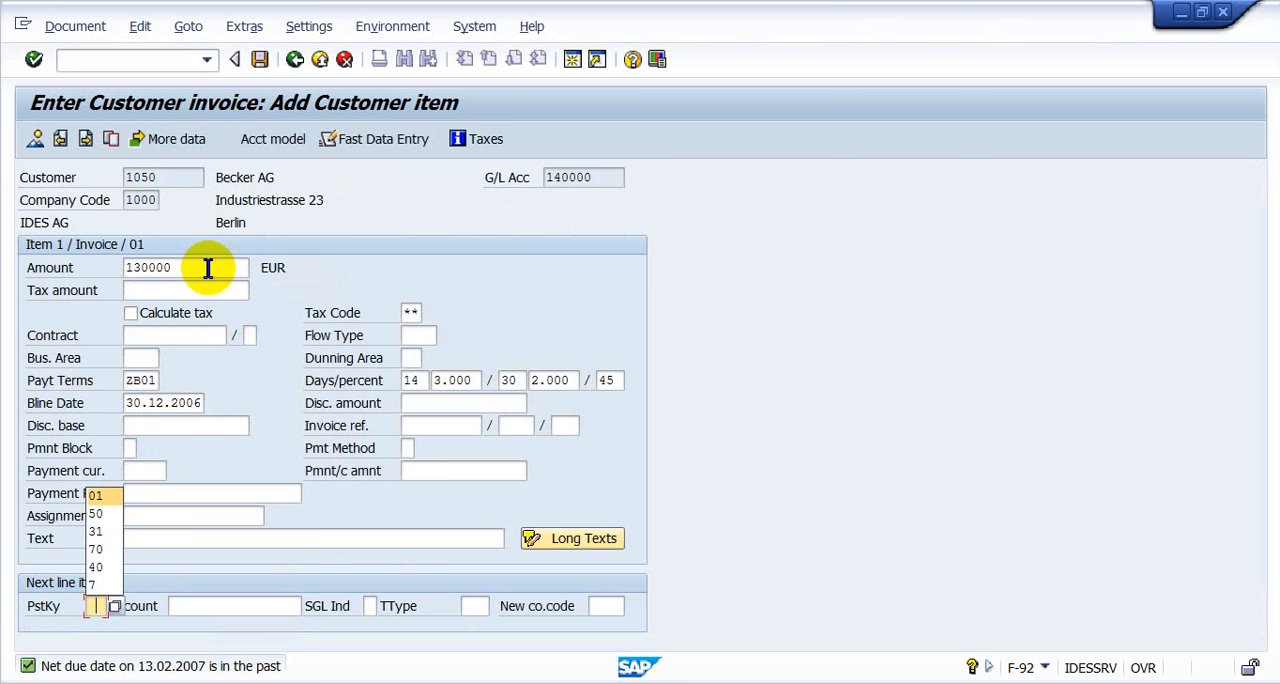
key("Down")
key("Return")
- Enter G/L account 253000 for the next line item and continue to the G/L account item
key("Tab")
key("space")
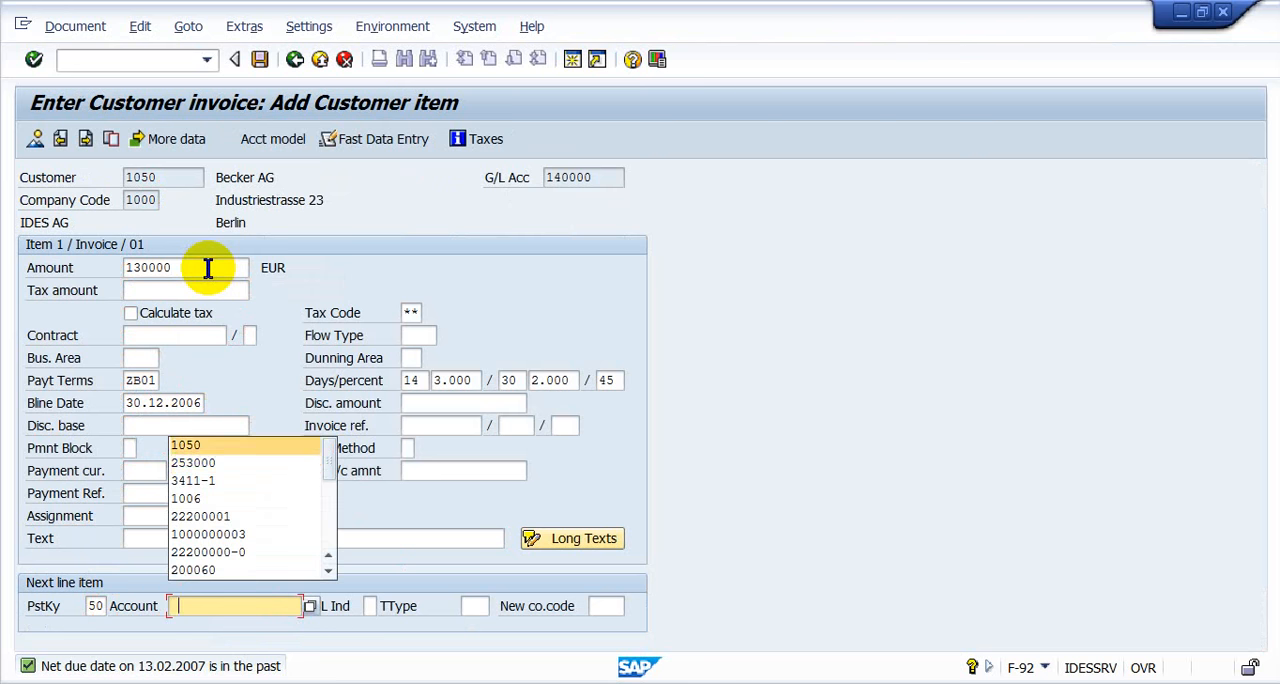
key("Down")
key("Return")
key("Return")
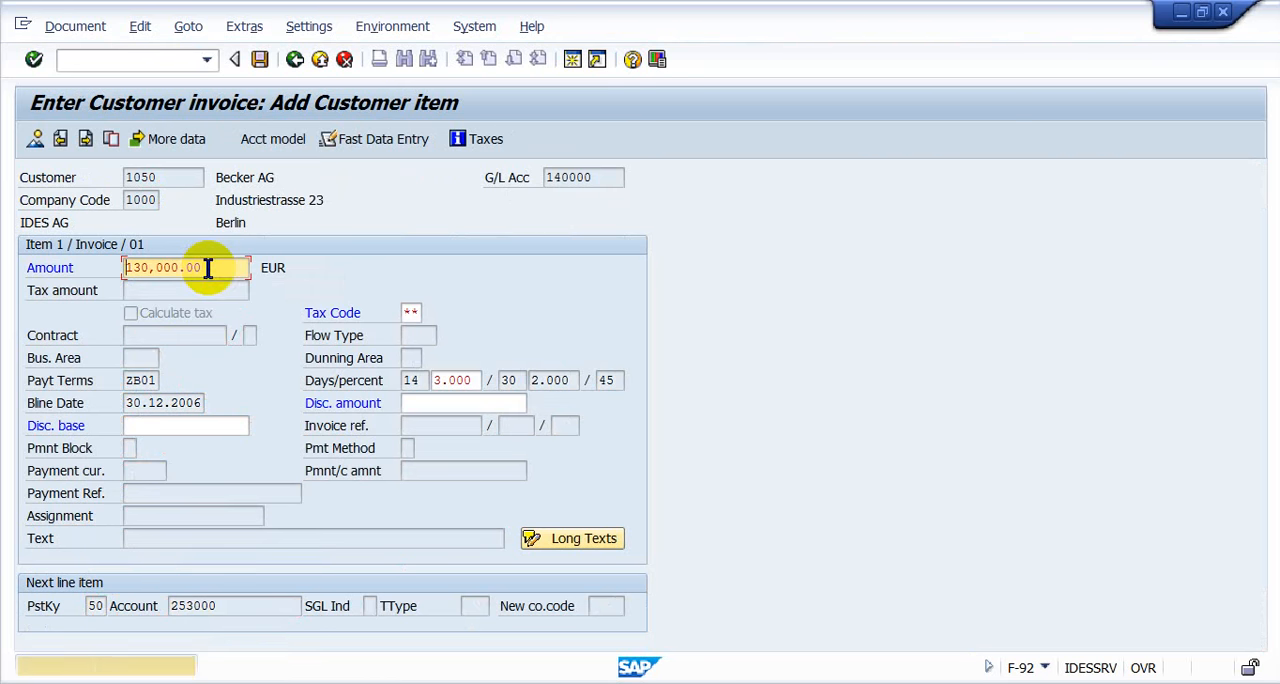
key("Return")
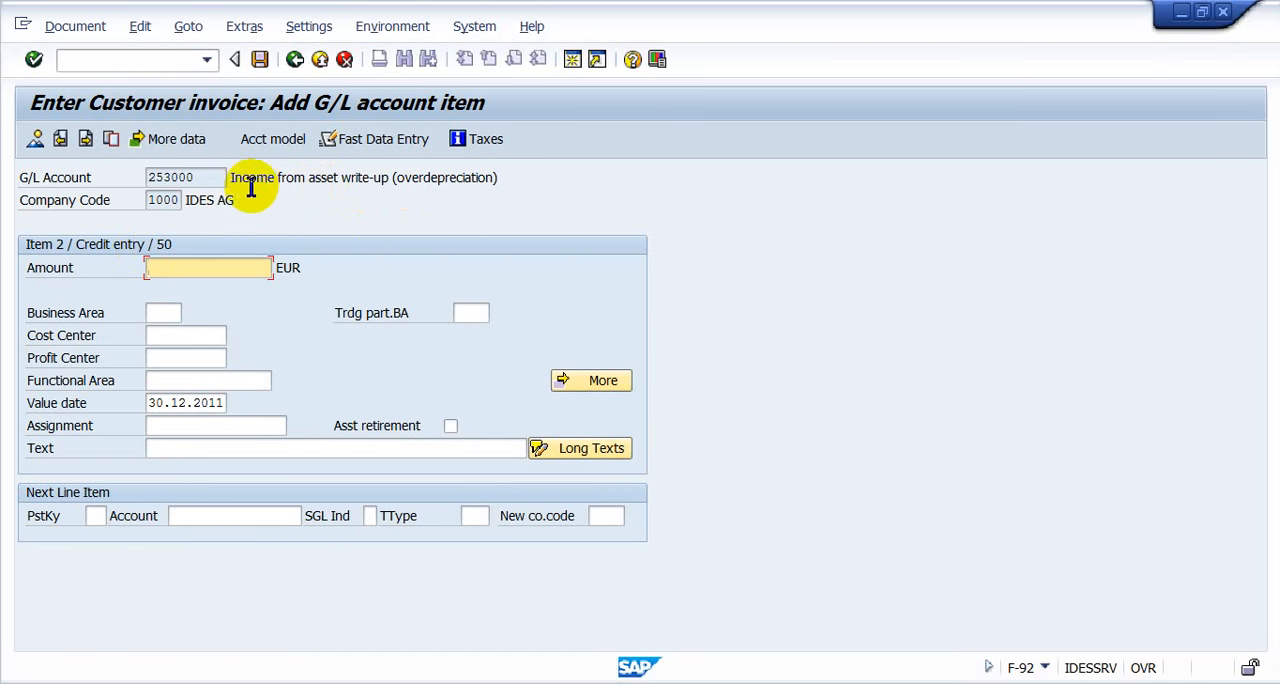
- Enter * as the G/L item's amount and mark the item as an asset retirement, continuing to the retirement details
left_click_drag(240, 180, 537, 179)
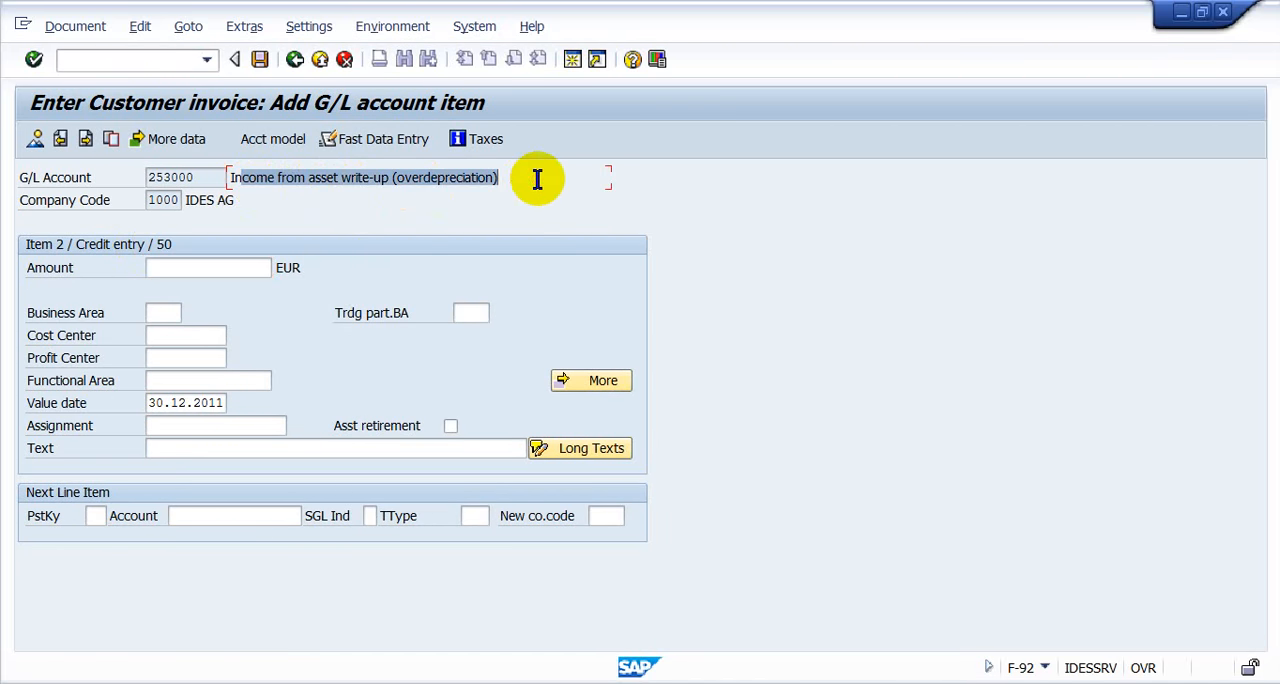
left_click(194, 265)
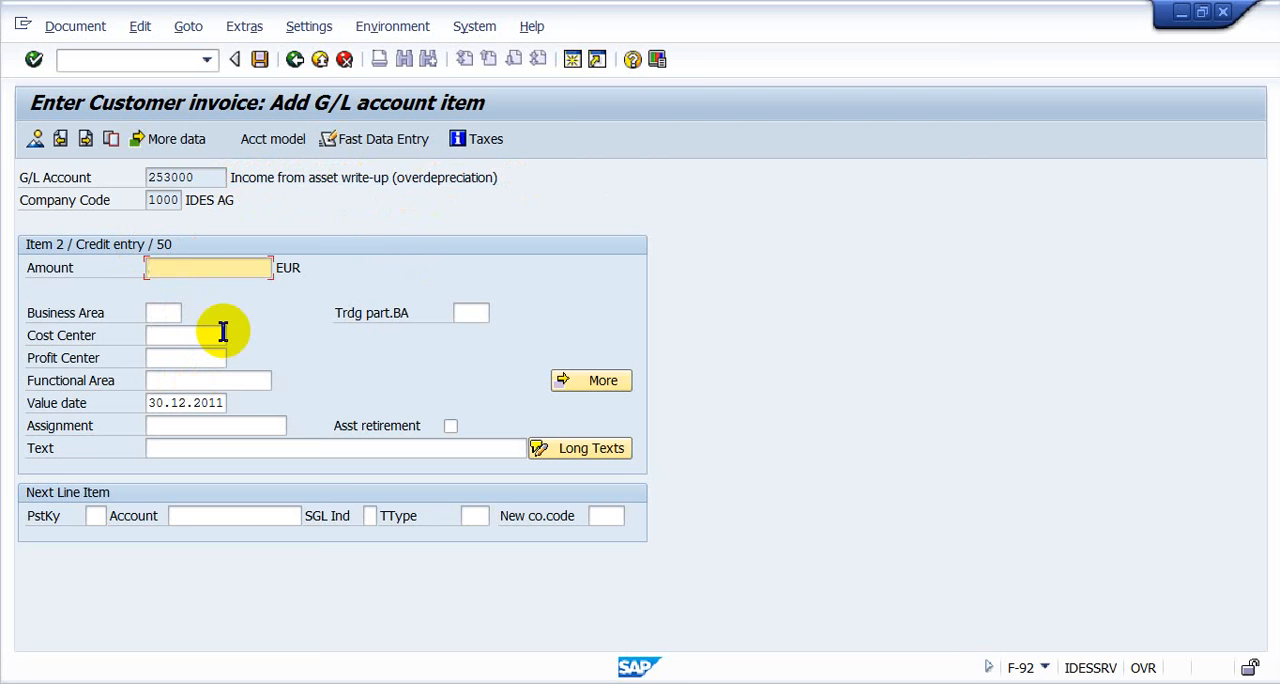
type("*")
key("Return")
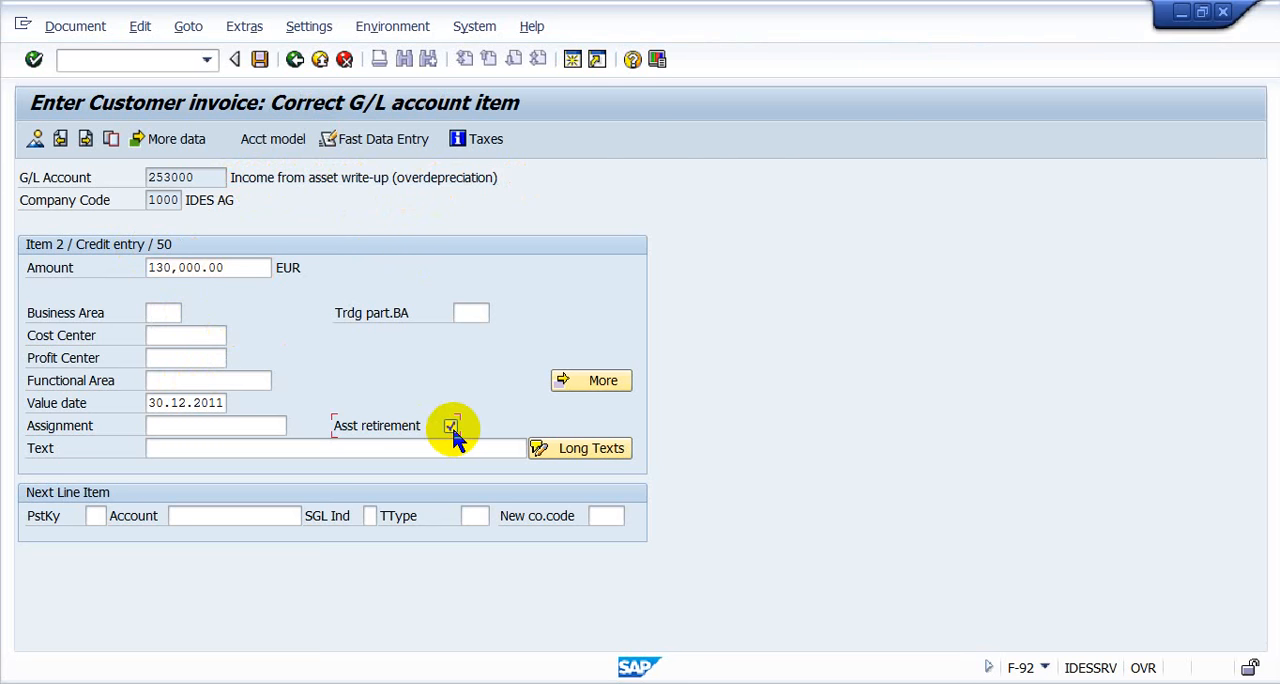
key("Return")
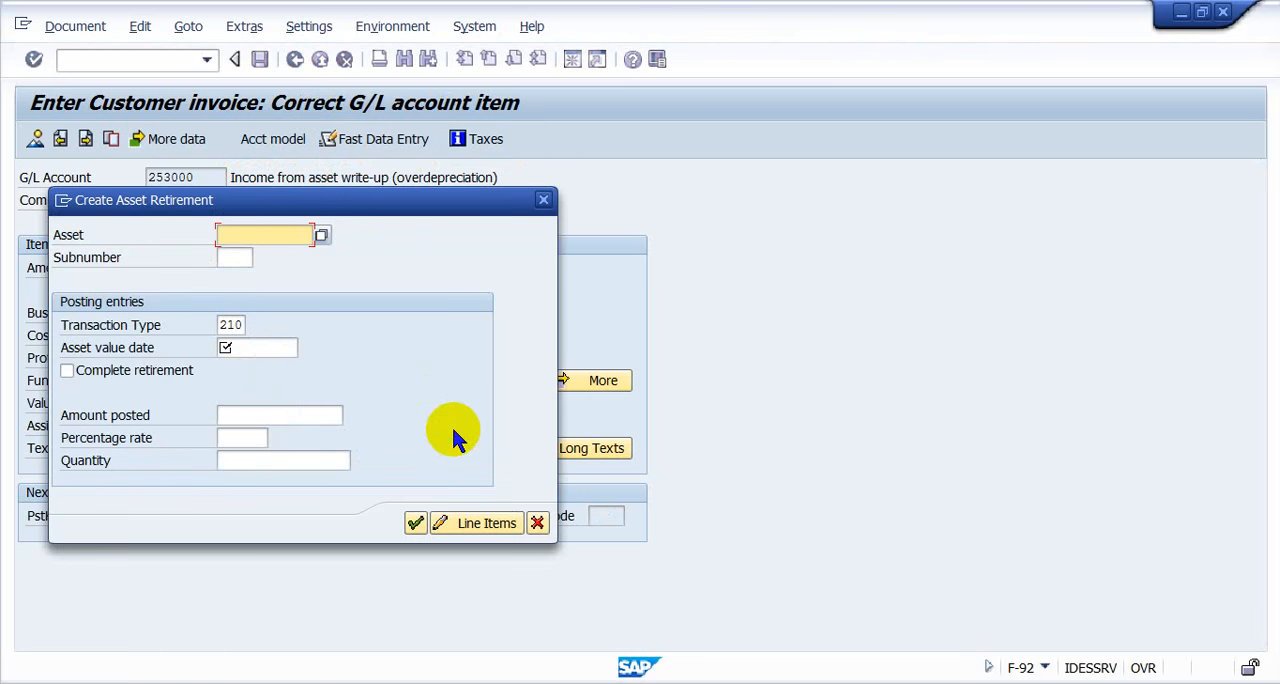
- Enter asset 3411 with subnumber 0 in the asset retirement details, keeping transaction type 210
left_click_drag(394, 208, 1061, 182)
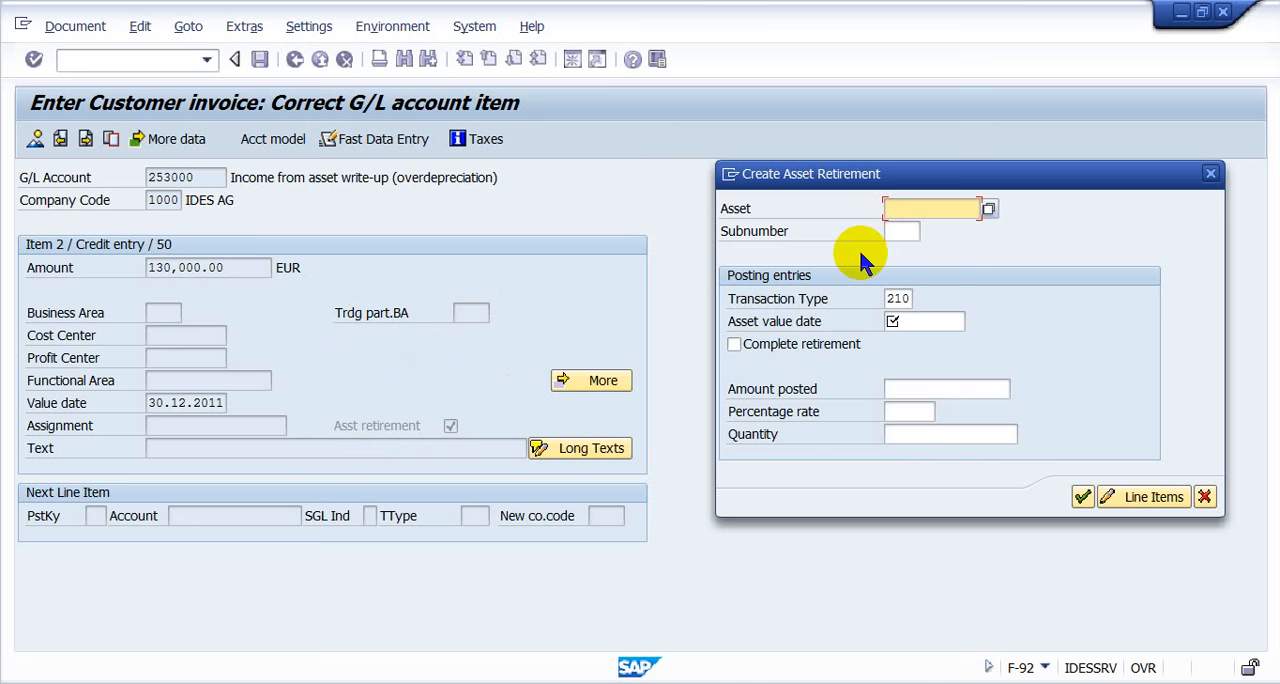
type("3411")
key("Tab")
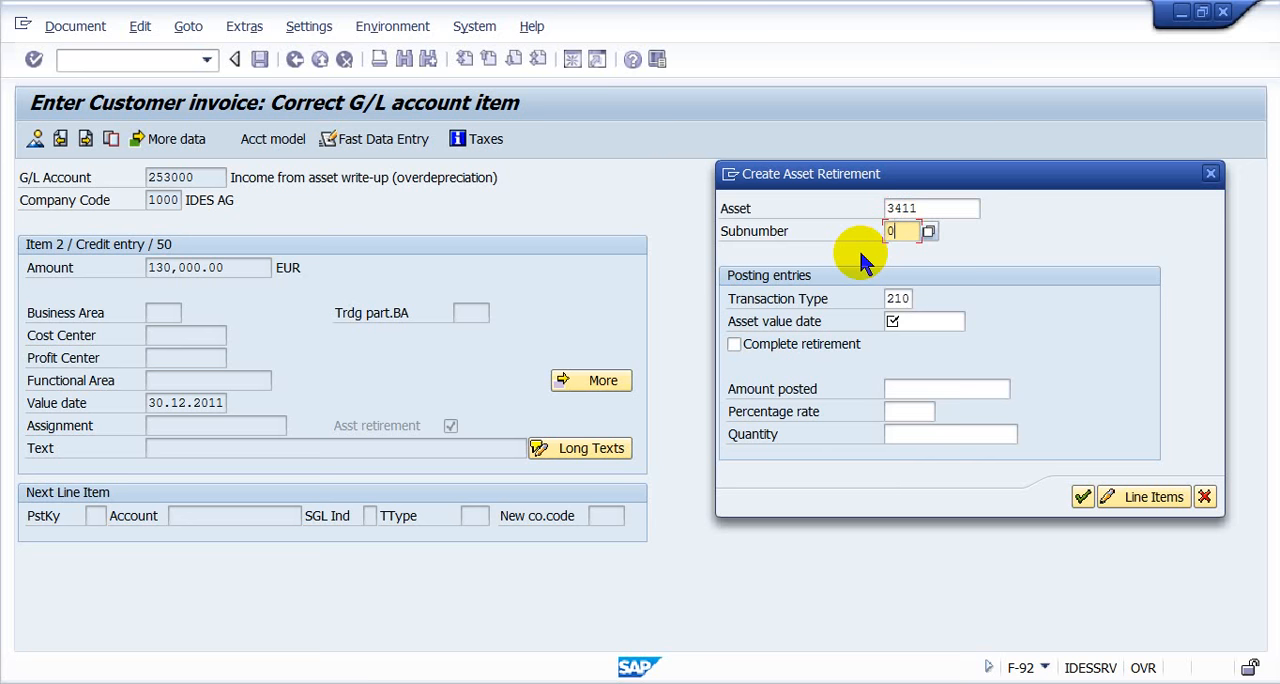
key("Tab")
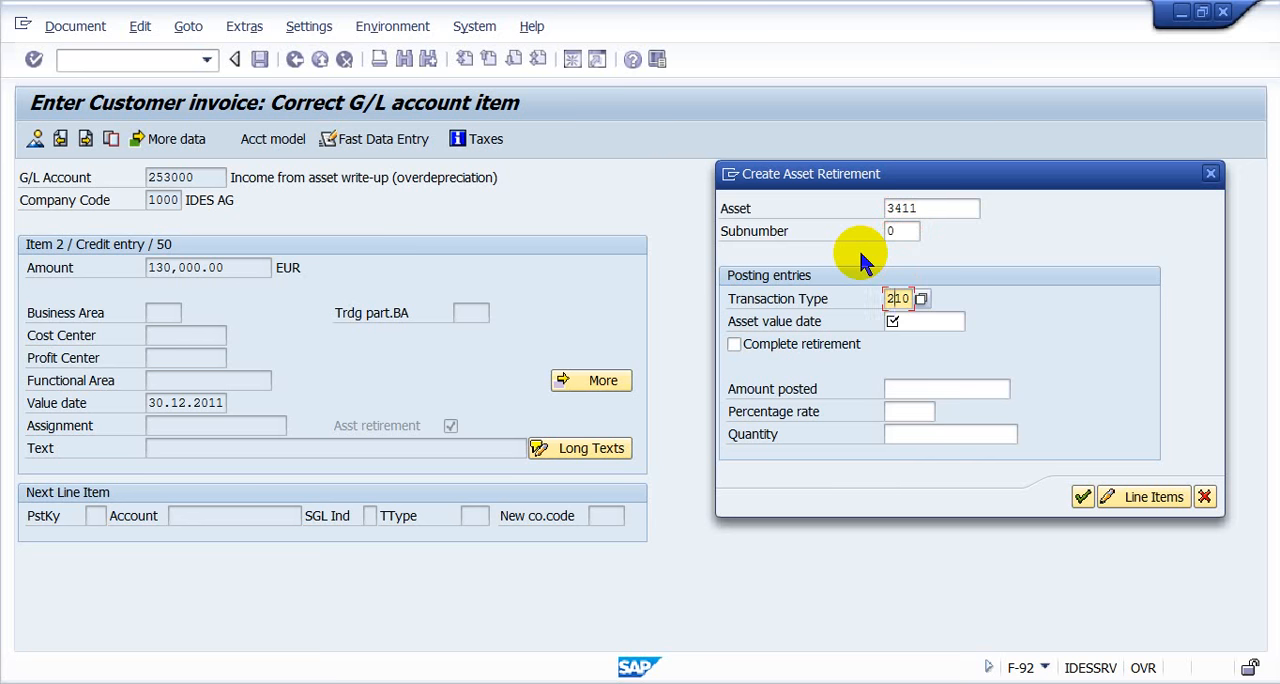
key("Tab")
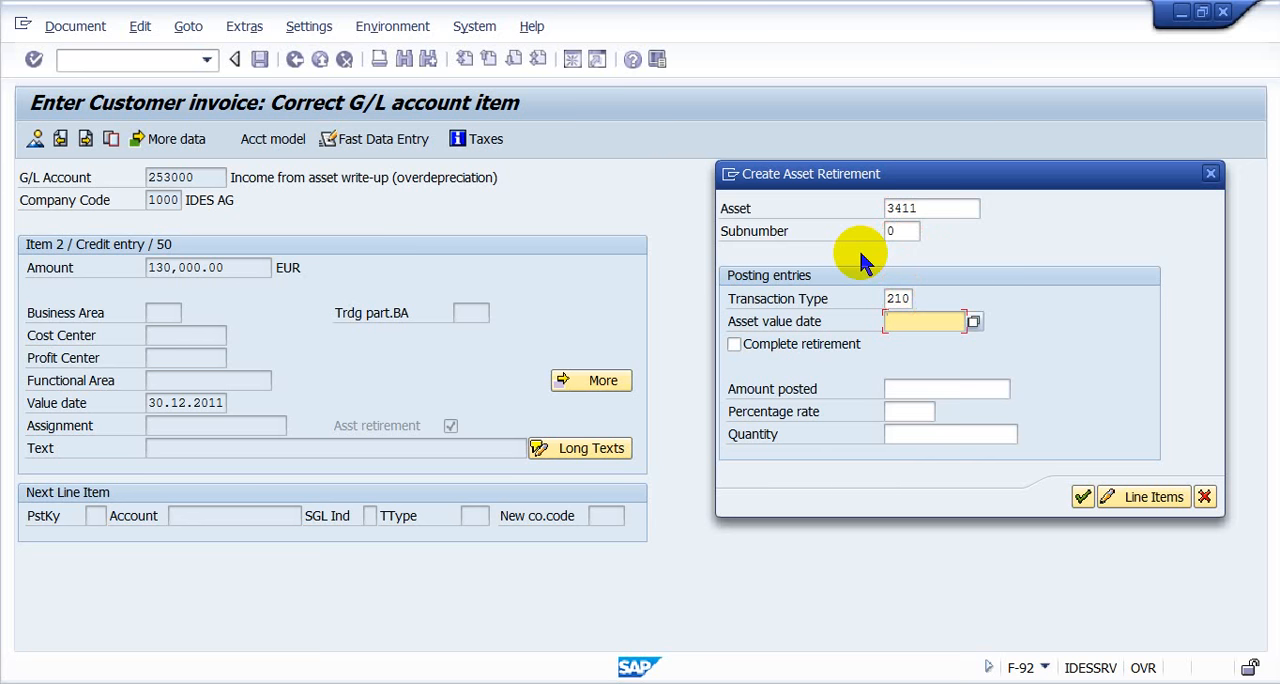
- Set the asset value date to 30122006, mark the retirement as complete, and confirm the retirement details
type("3012")
type("201")
type("06")
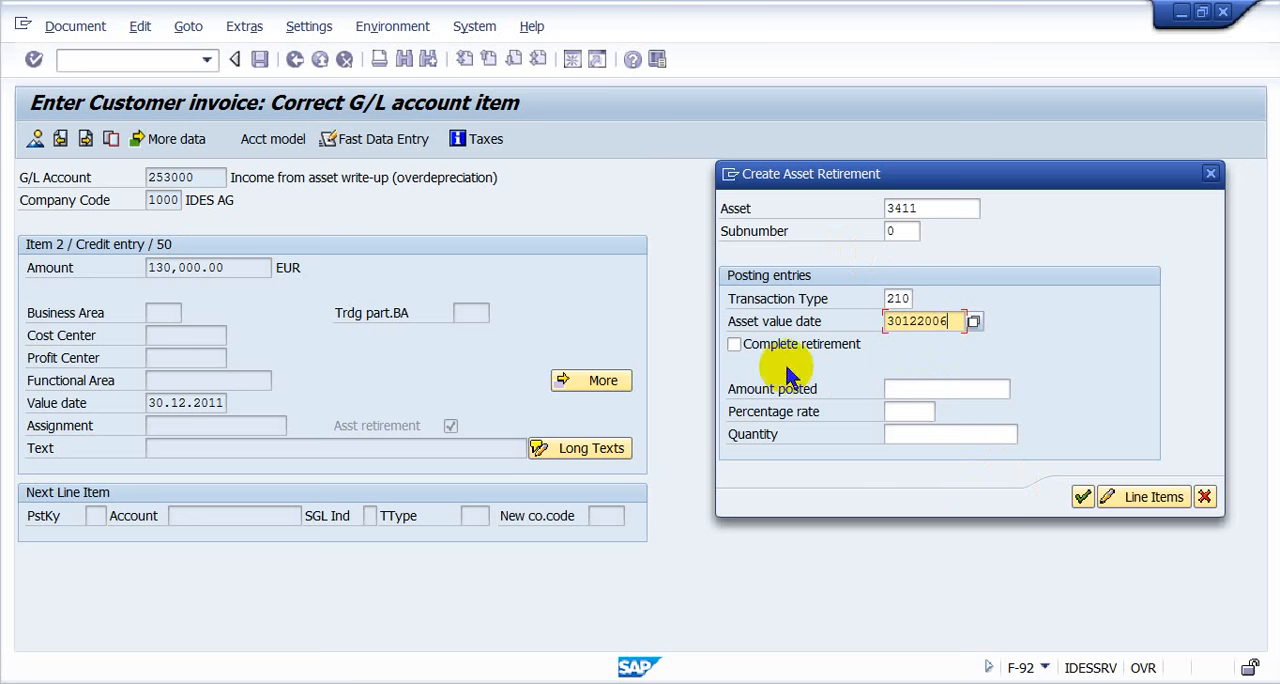
left_click(750, 344)
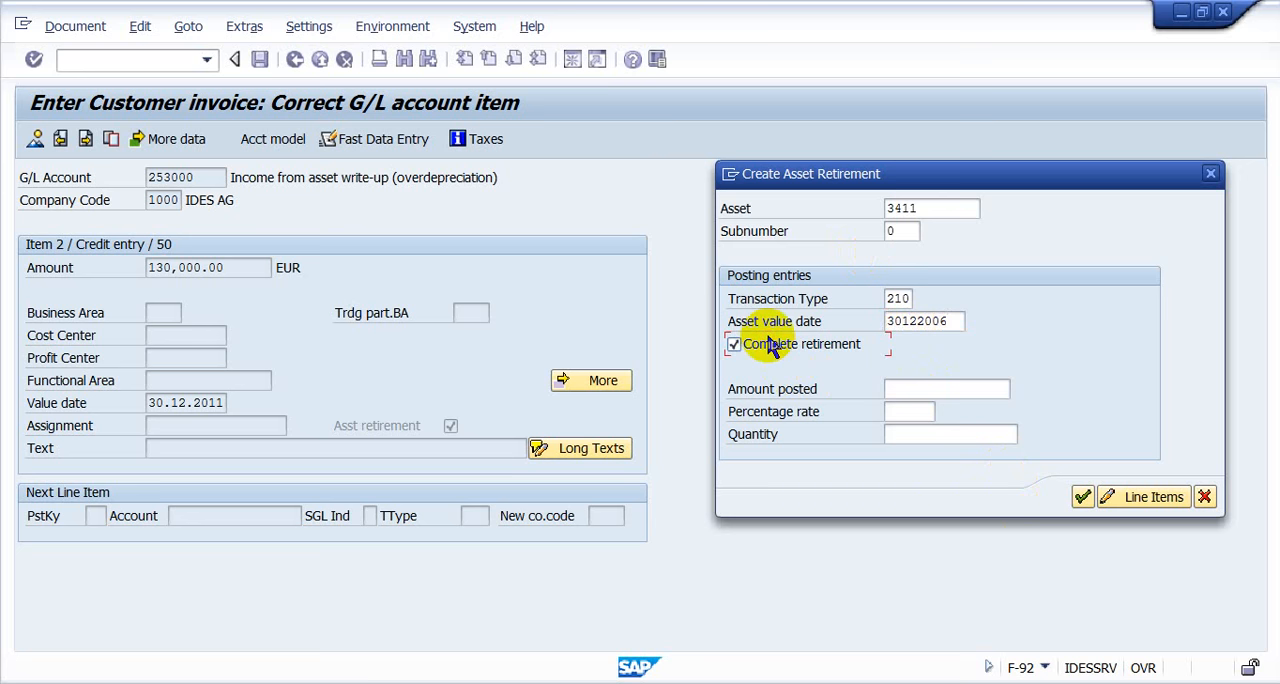
left_click(1082, 497)
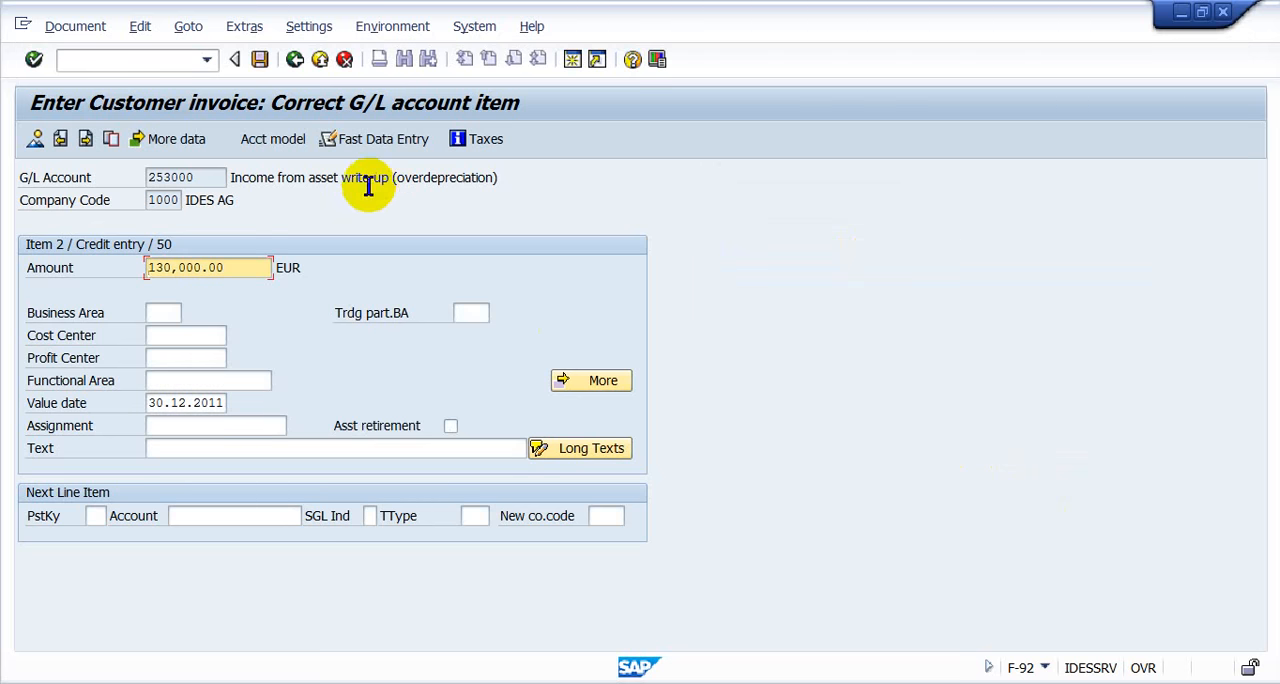
- Simulate the customer invoice and examine the amounts of its customer and asset line items
left_click(55, 25)
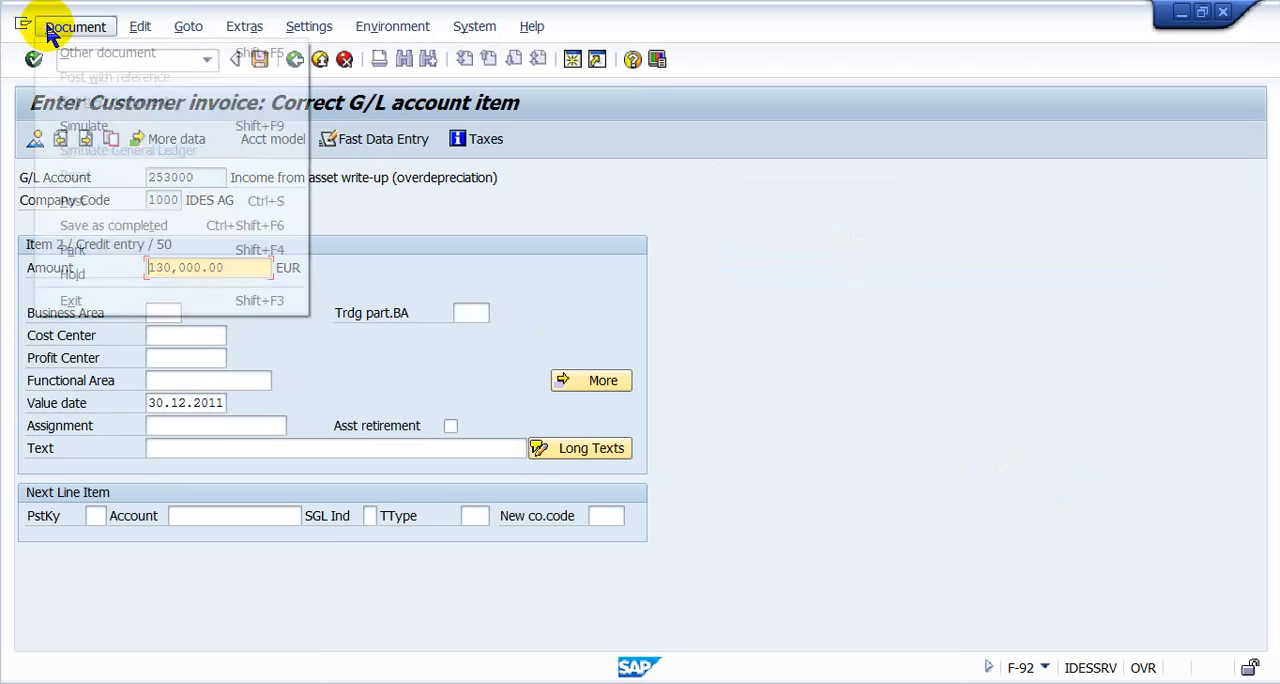
left_click(72, 126)
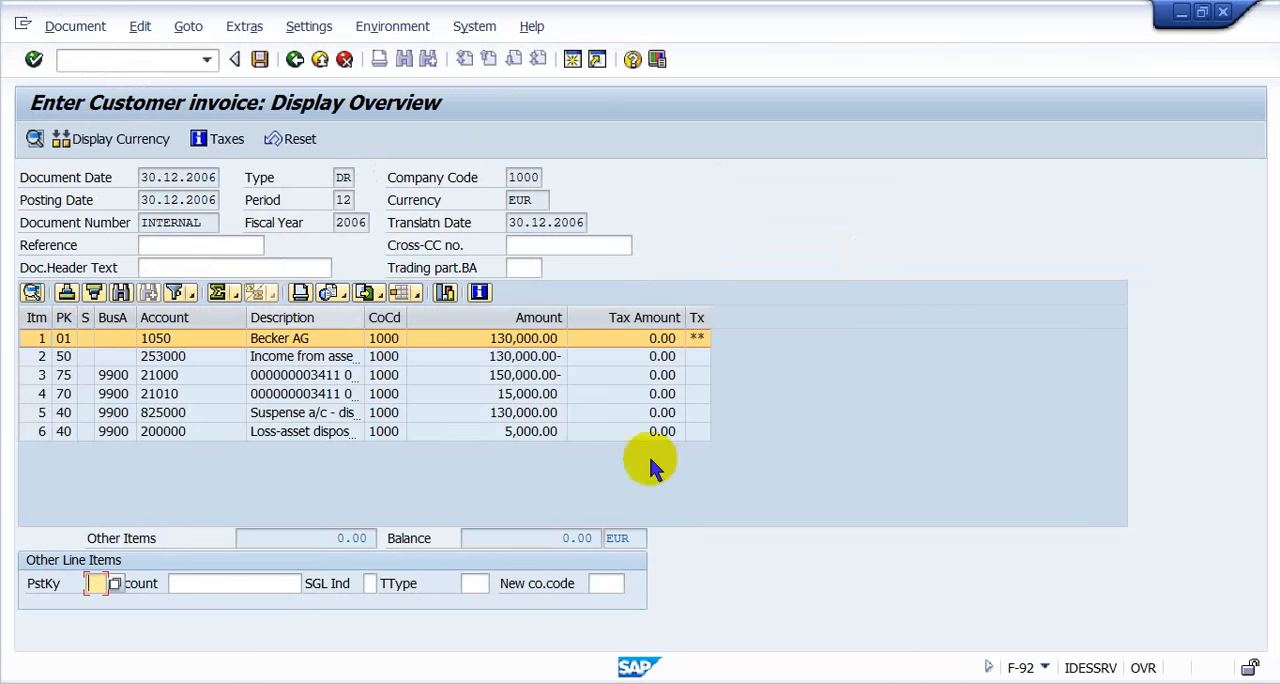
left_click(565, 378)
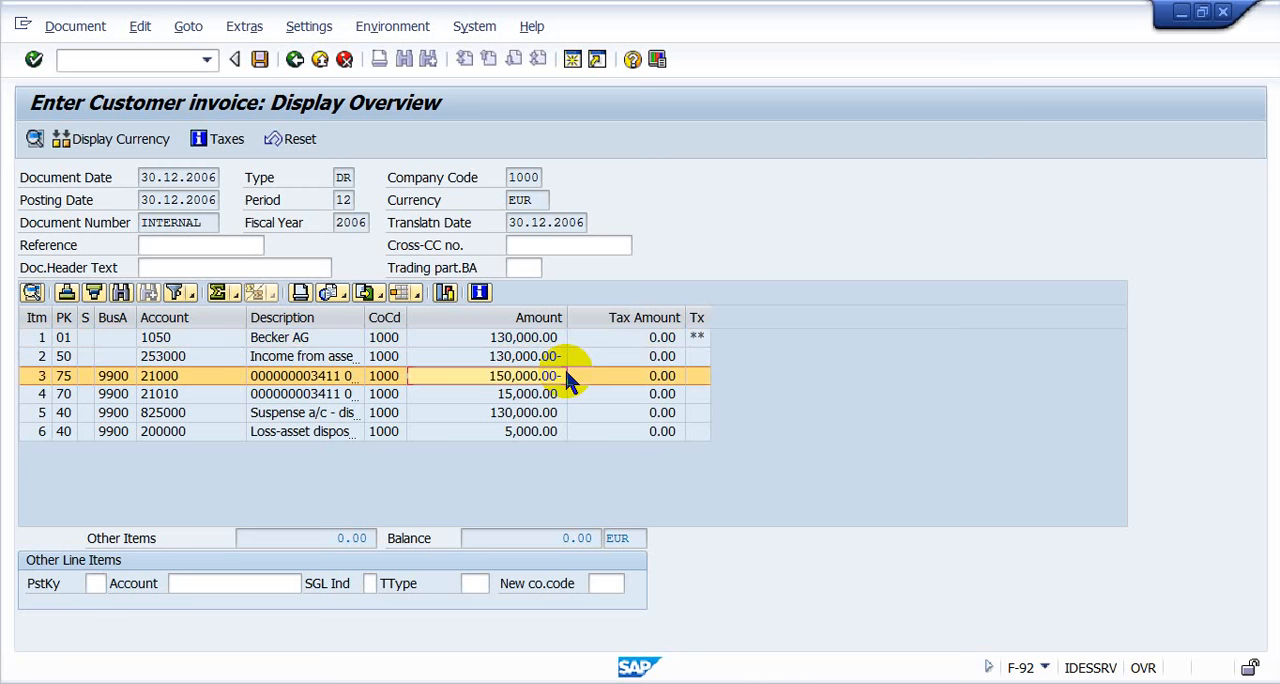
left_click(502, 340)
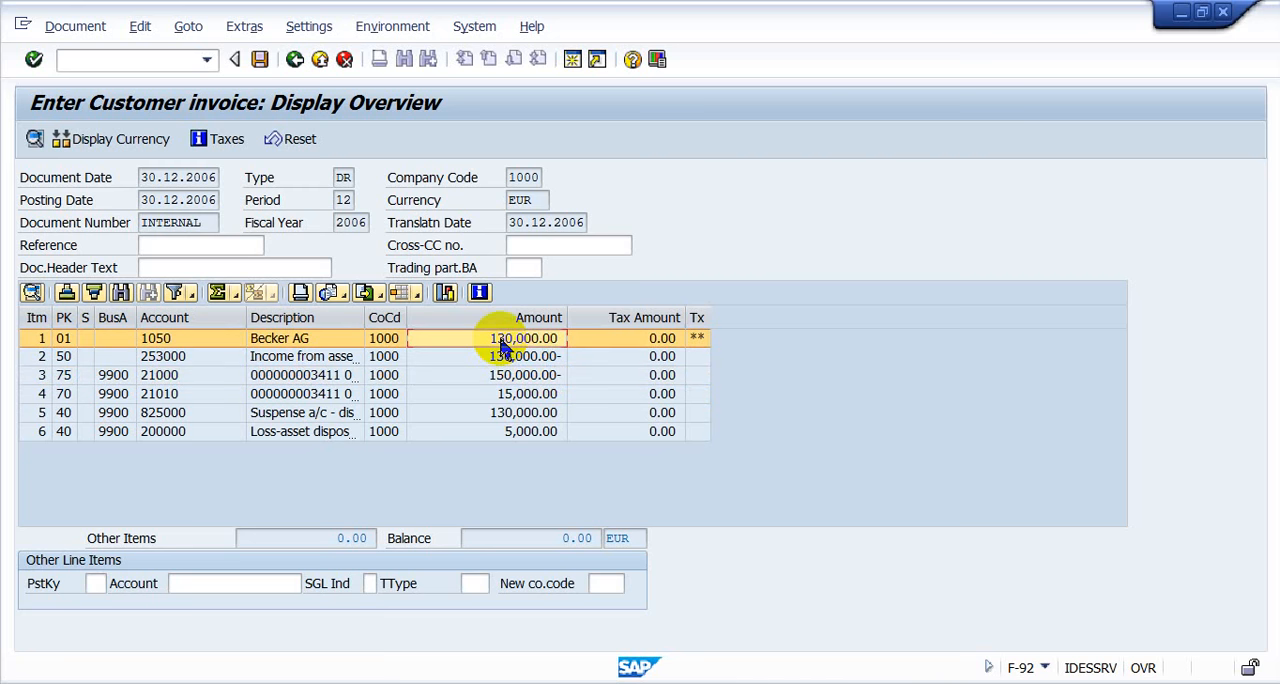
- Run the general ledger simulation and examine the suspense, income, office equipment, accumulated depreciation and asset disposal loss lines
left_click(96, 26)
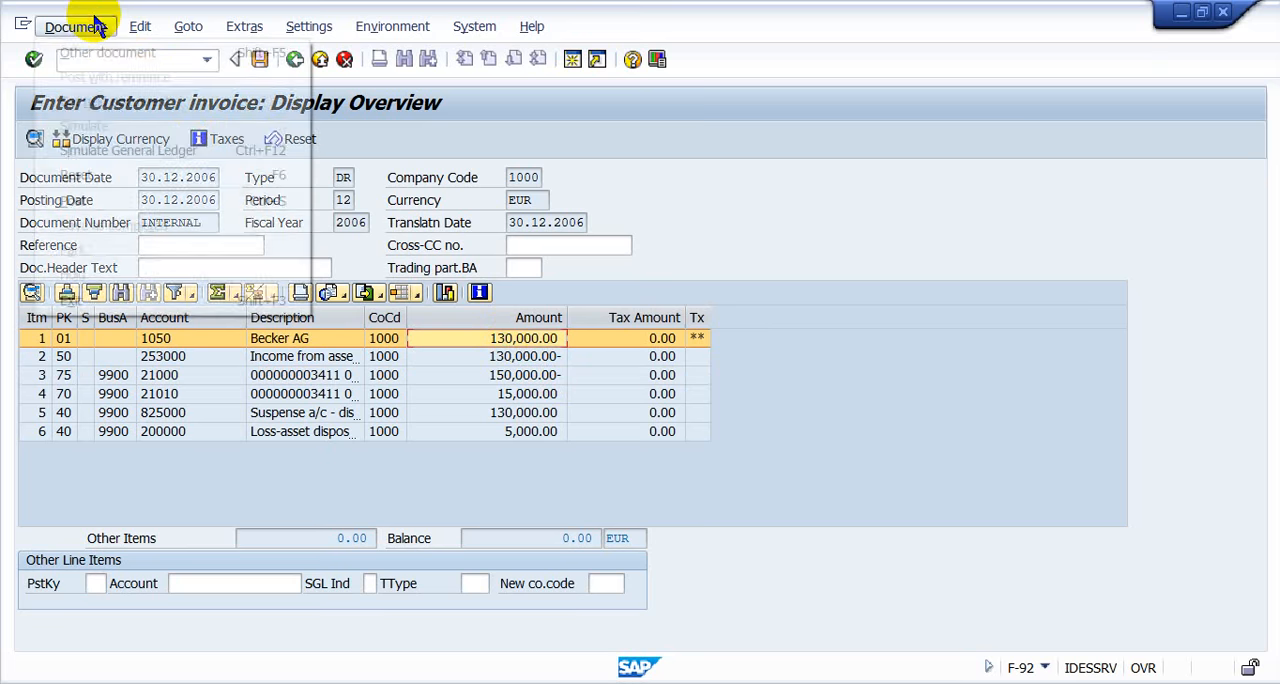
left_click(145, 150)
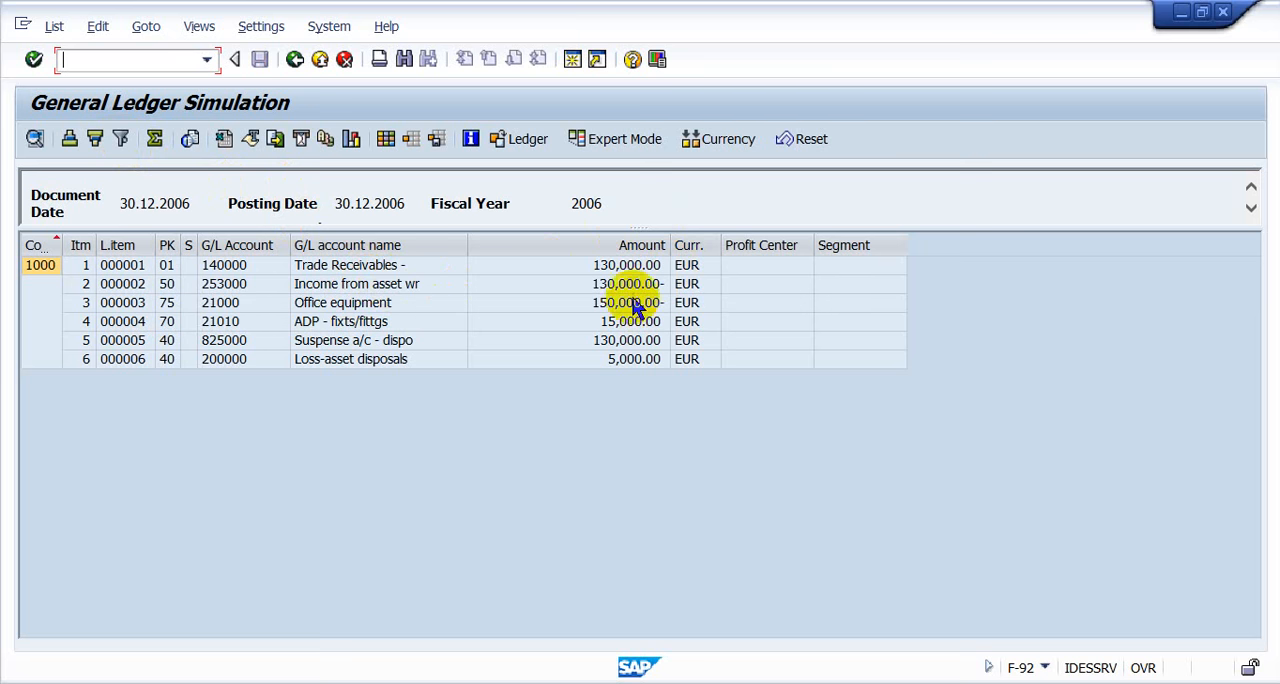
left_click(352, 345)
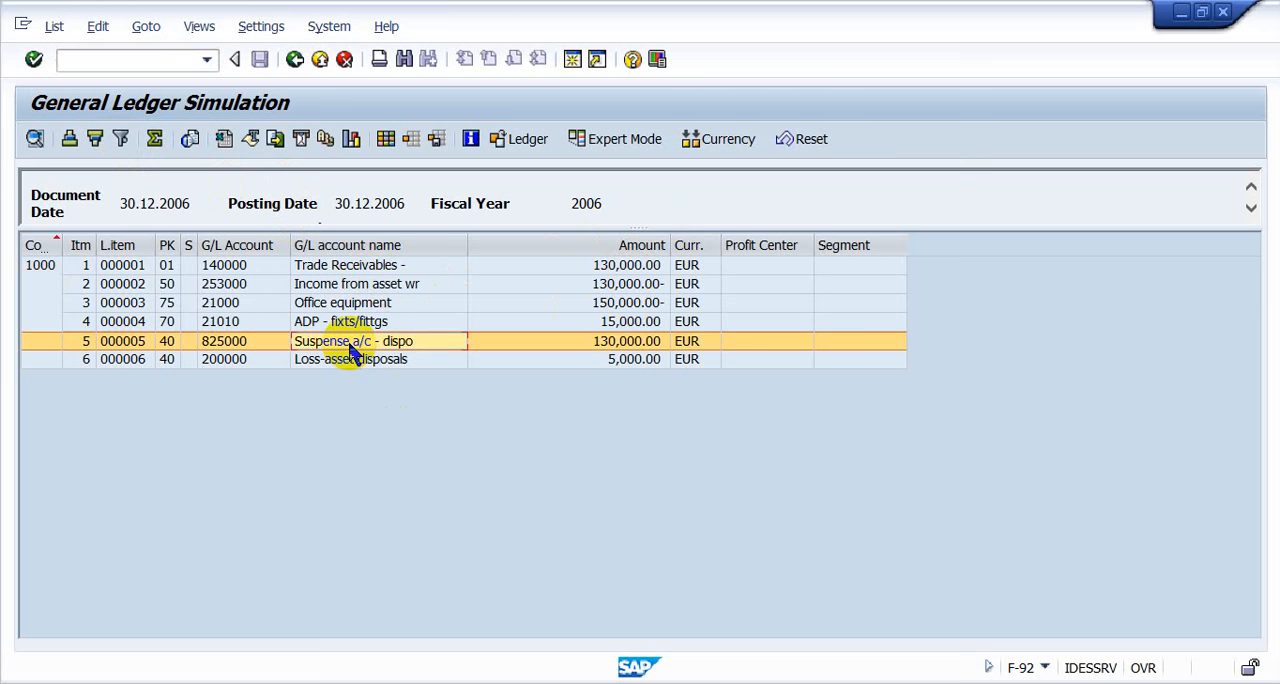
left_click(378, 287)
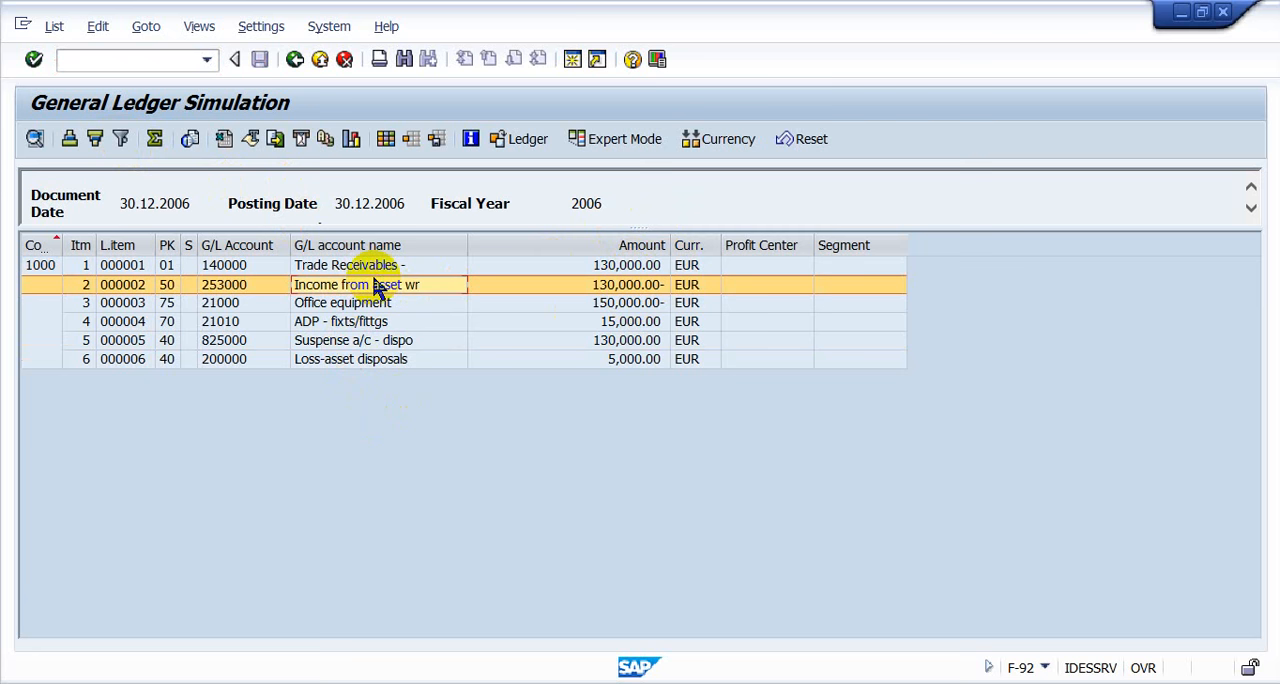
left_click(379, 343)
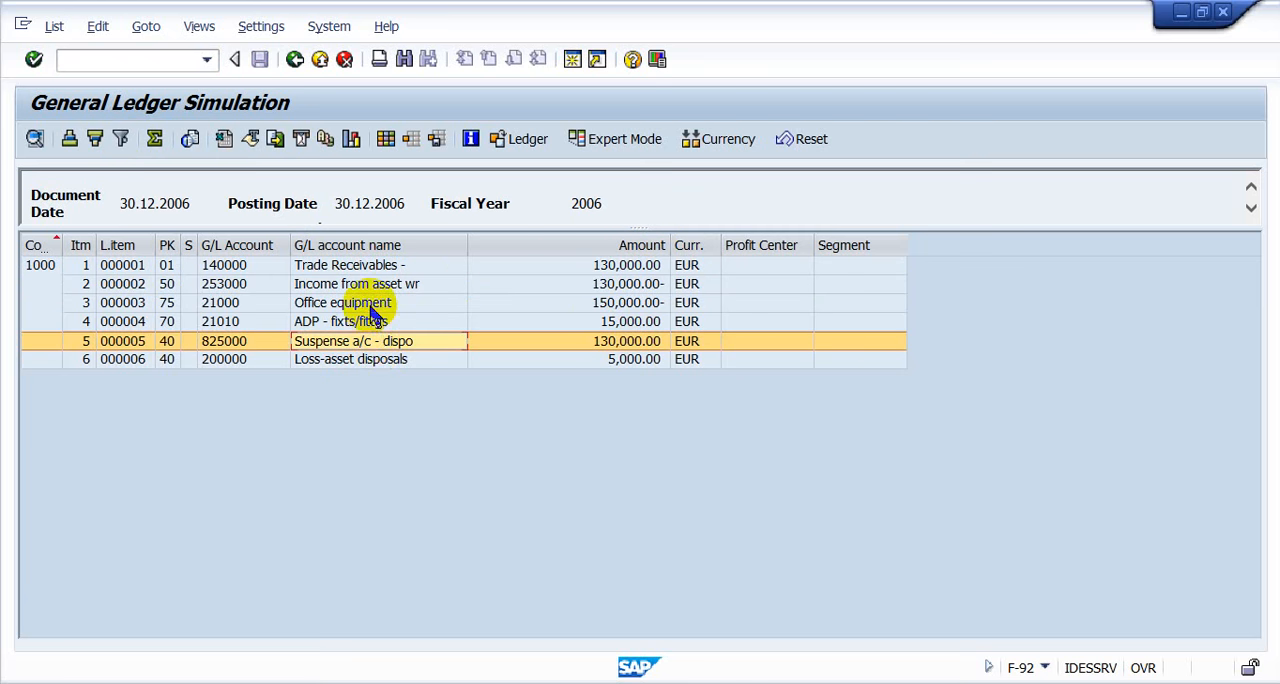
left_click(372, 304)
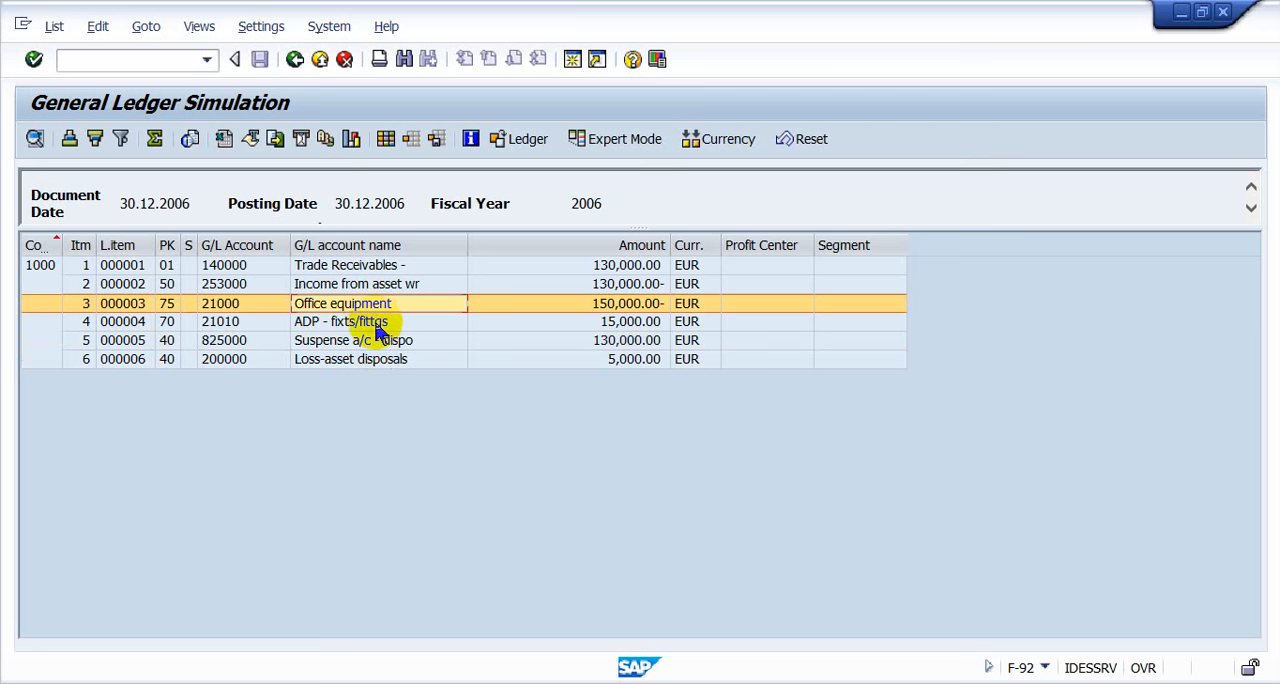
left_click(378, 322)
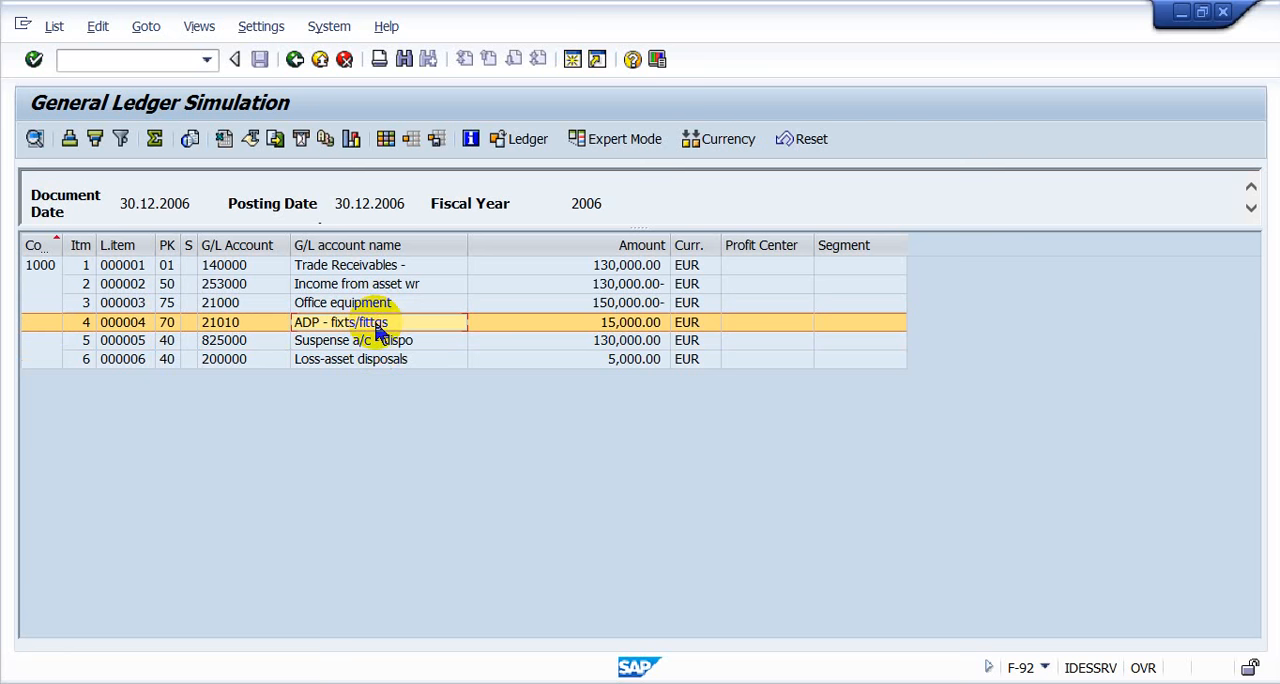
left_click(378, 364)
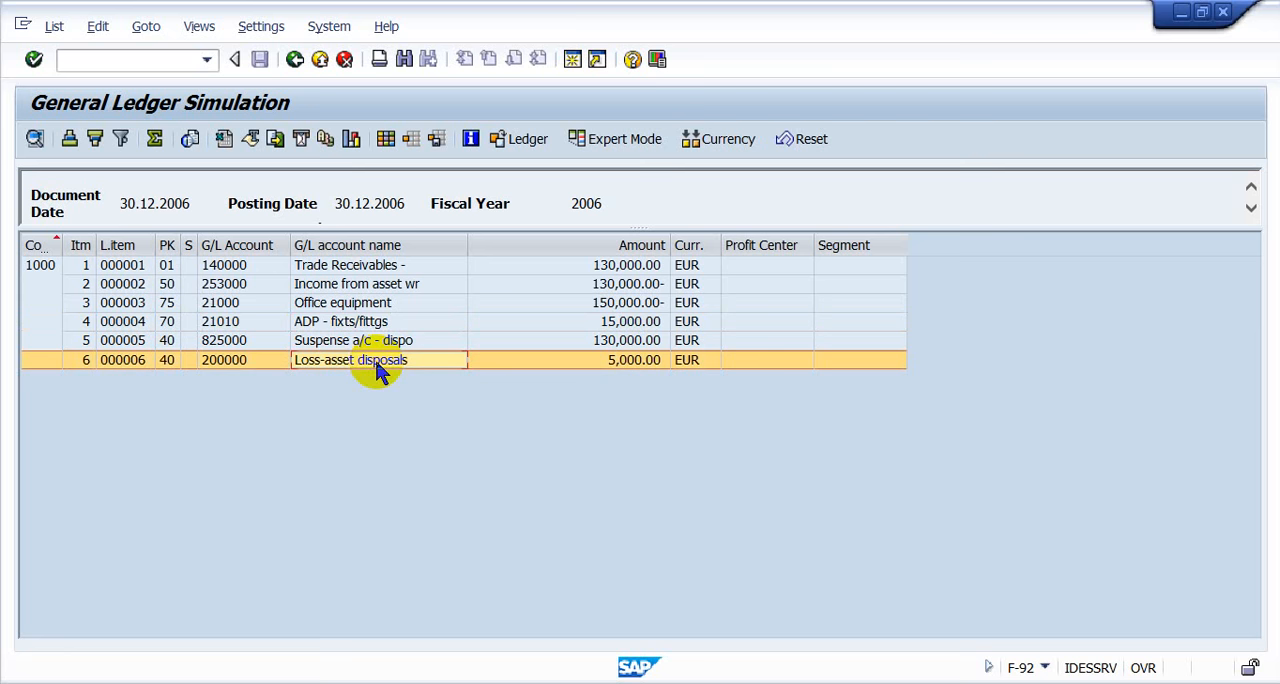
- Leave the general ledger simulation and post the customer invoice with the asset retirement
left_click(294, 60)
left_click(320, 395)
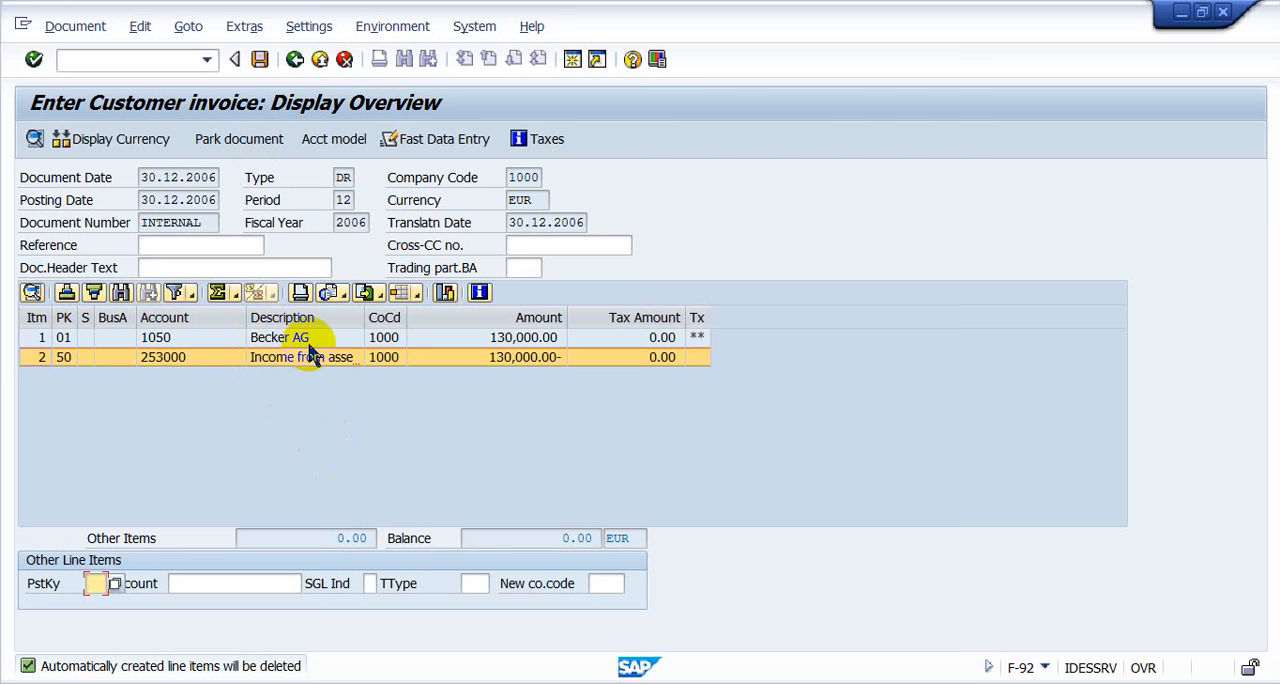
left_click(258, 61)
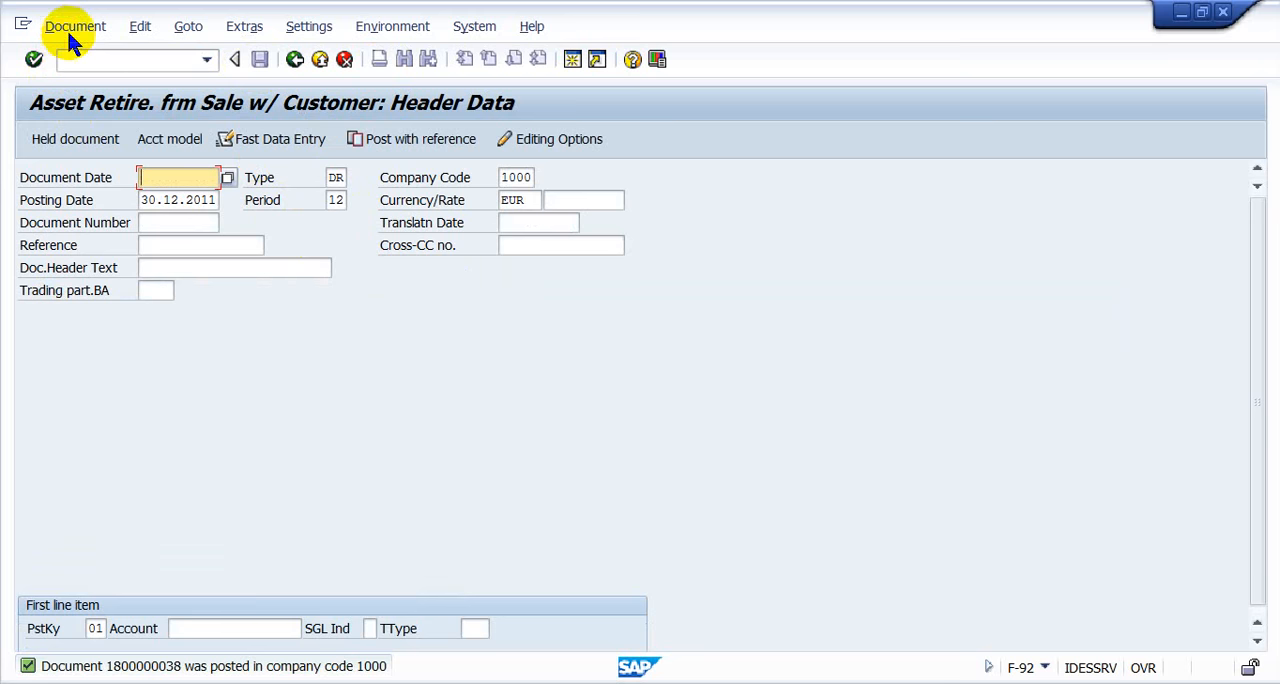
- Display the posted document in its general ledger view, examine the two asset 3411 lines, and return to the header data
left_click(66, 27)
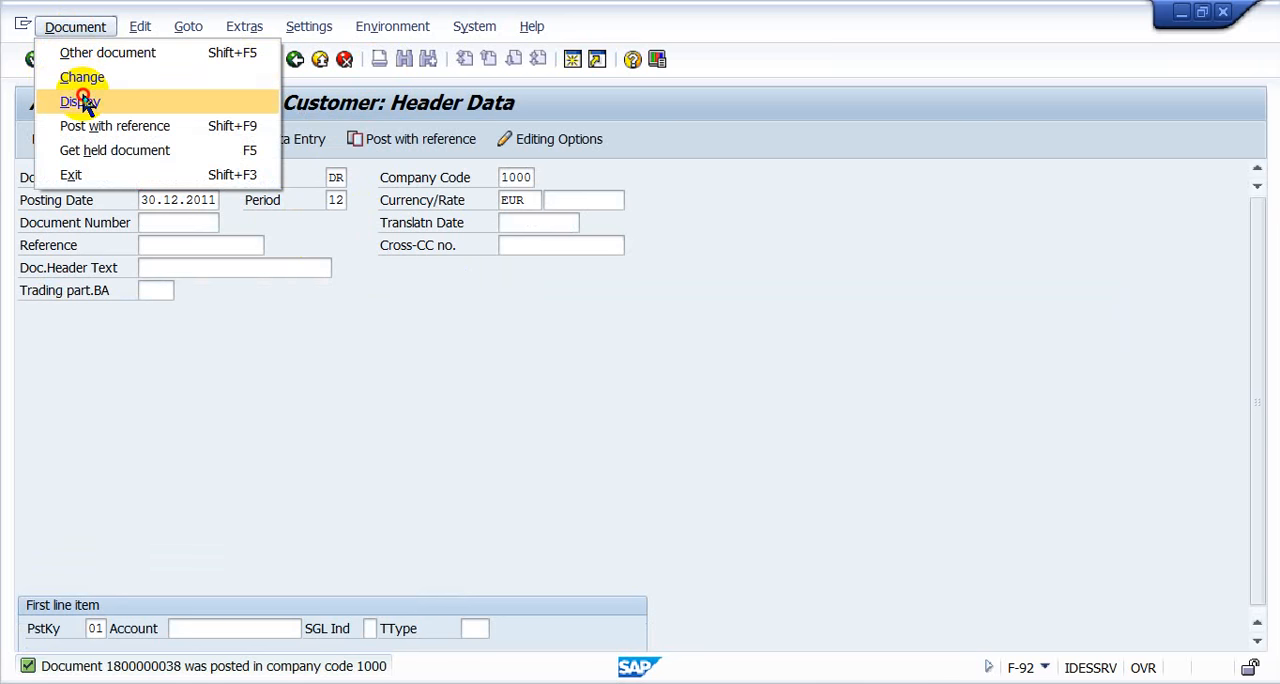
left_click(80, 101)
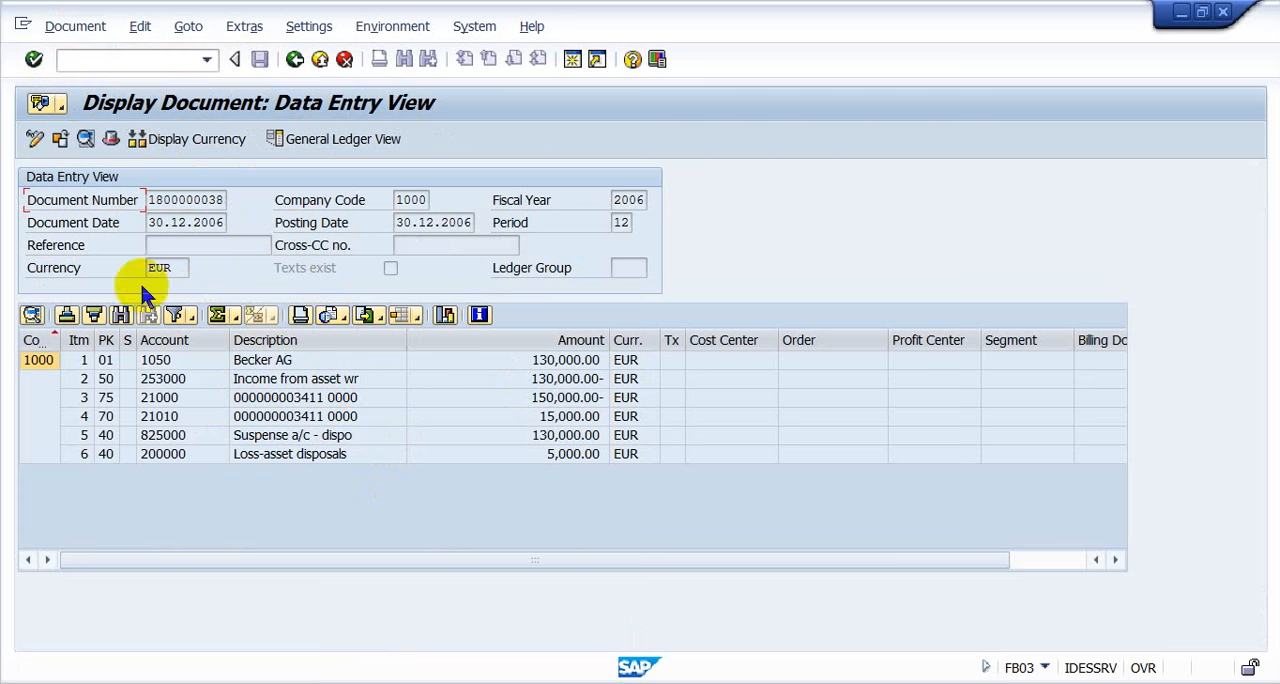
left_click(327, 150)
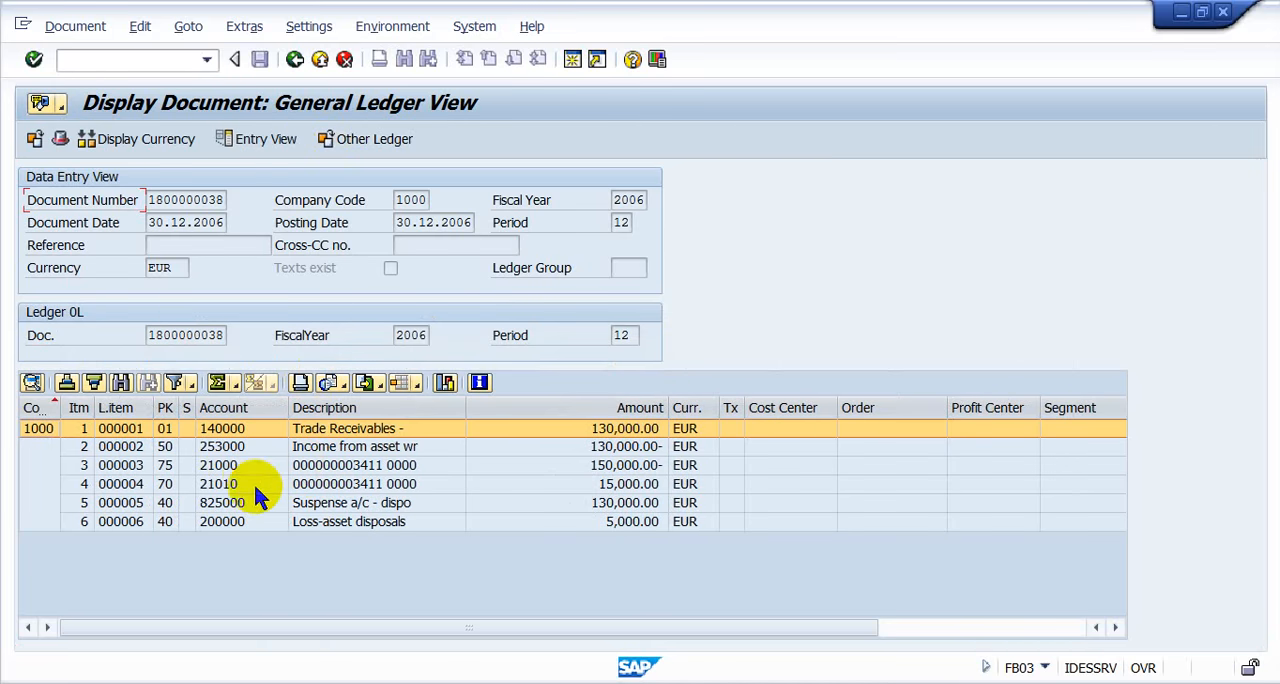
left_click(229, 470)
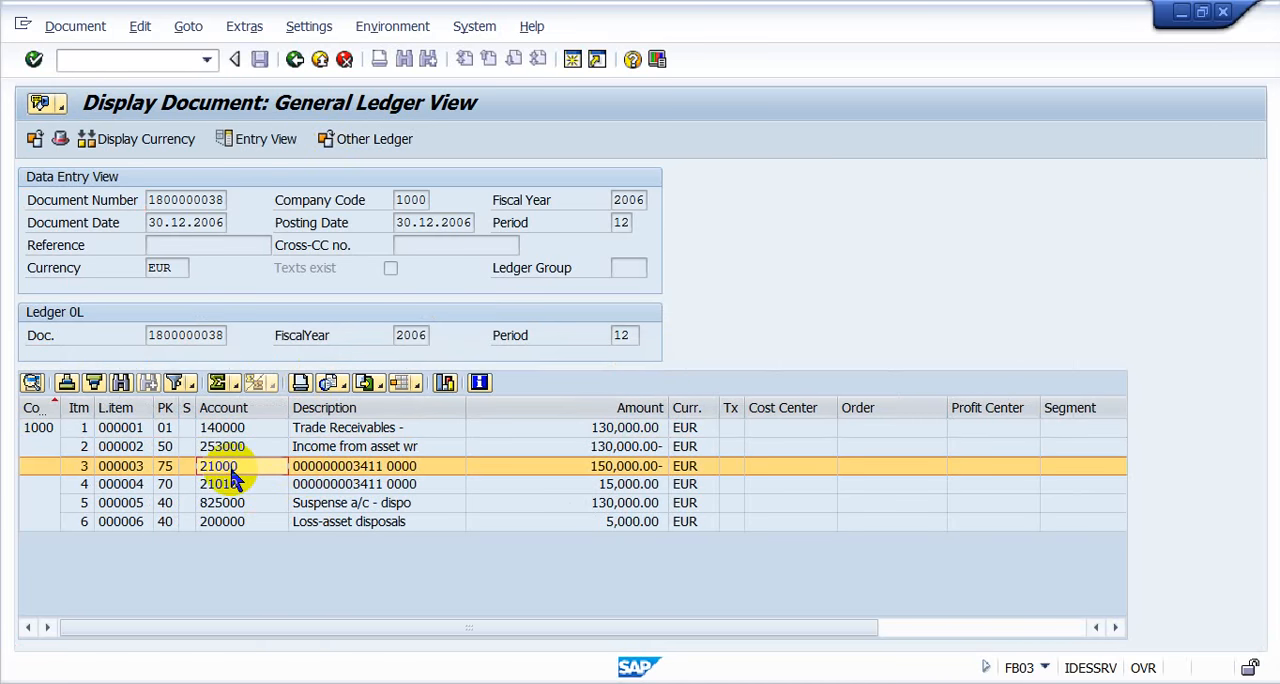
left_click(236, 488)
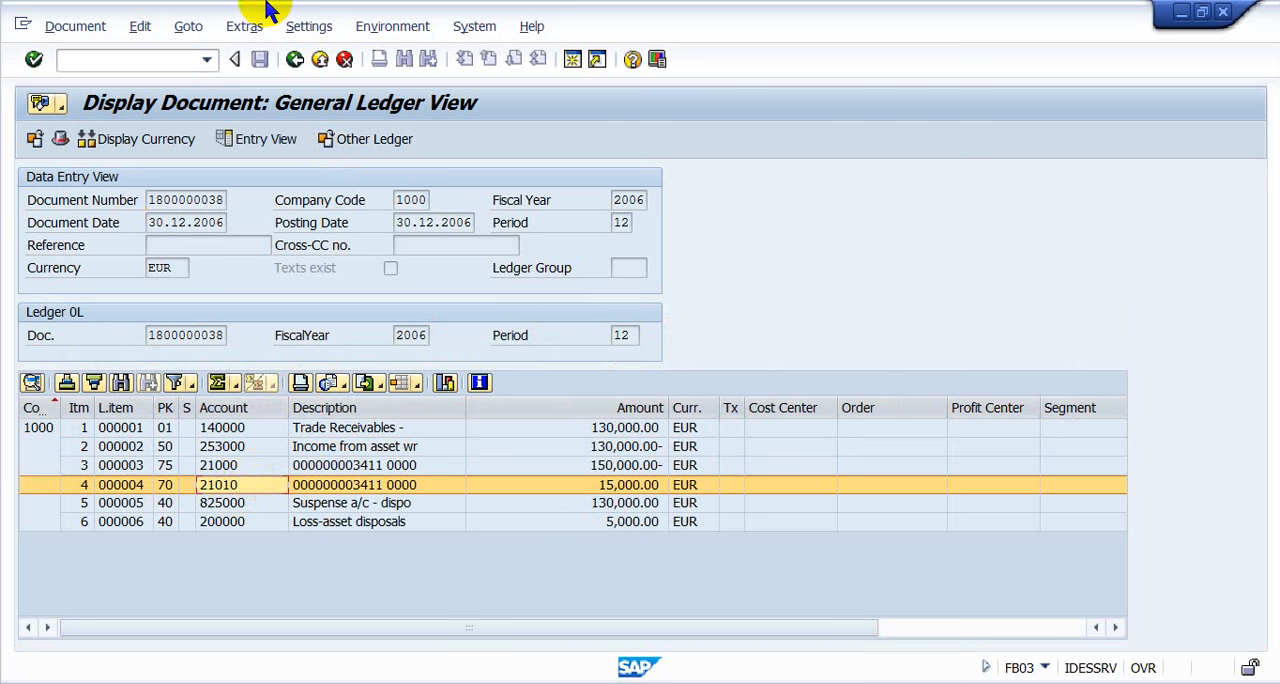
left_click(295, 60)
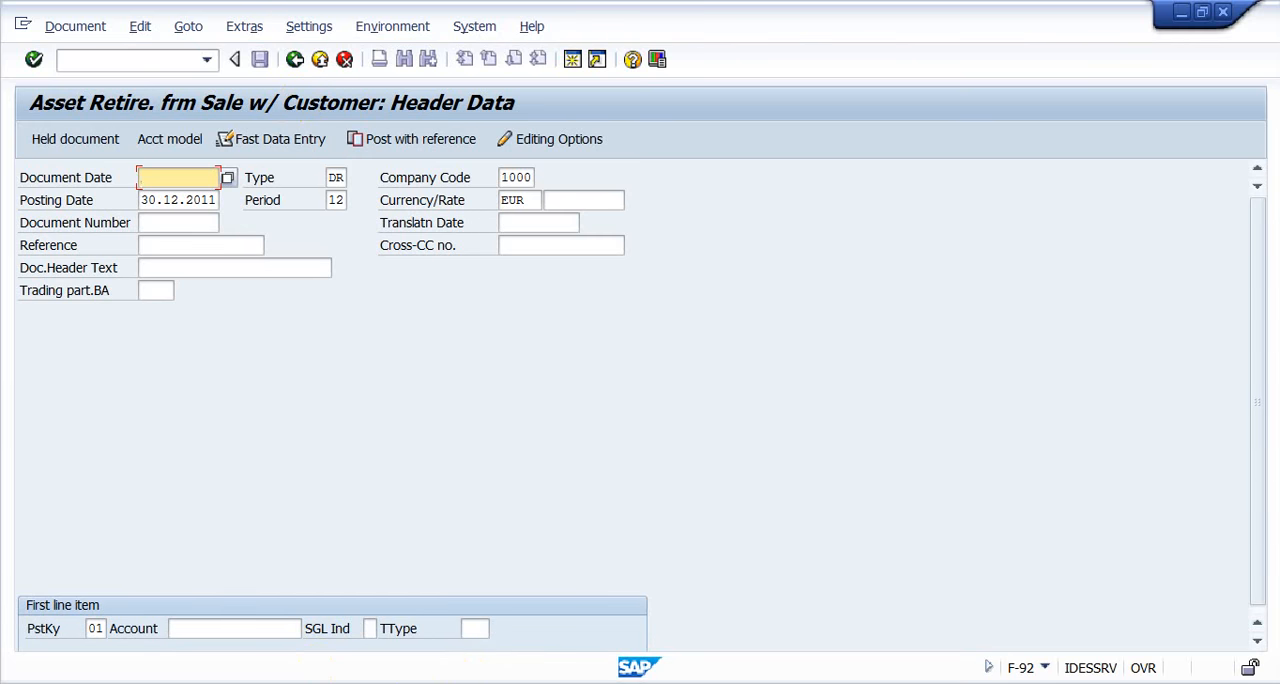
- Switch to the class 8-9 Asset.rar archive in WinRAR and look over the AIAB, AIBU and AIST settlement PDFs
left_click(425, 682)
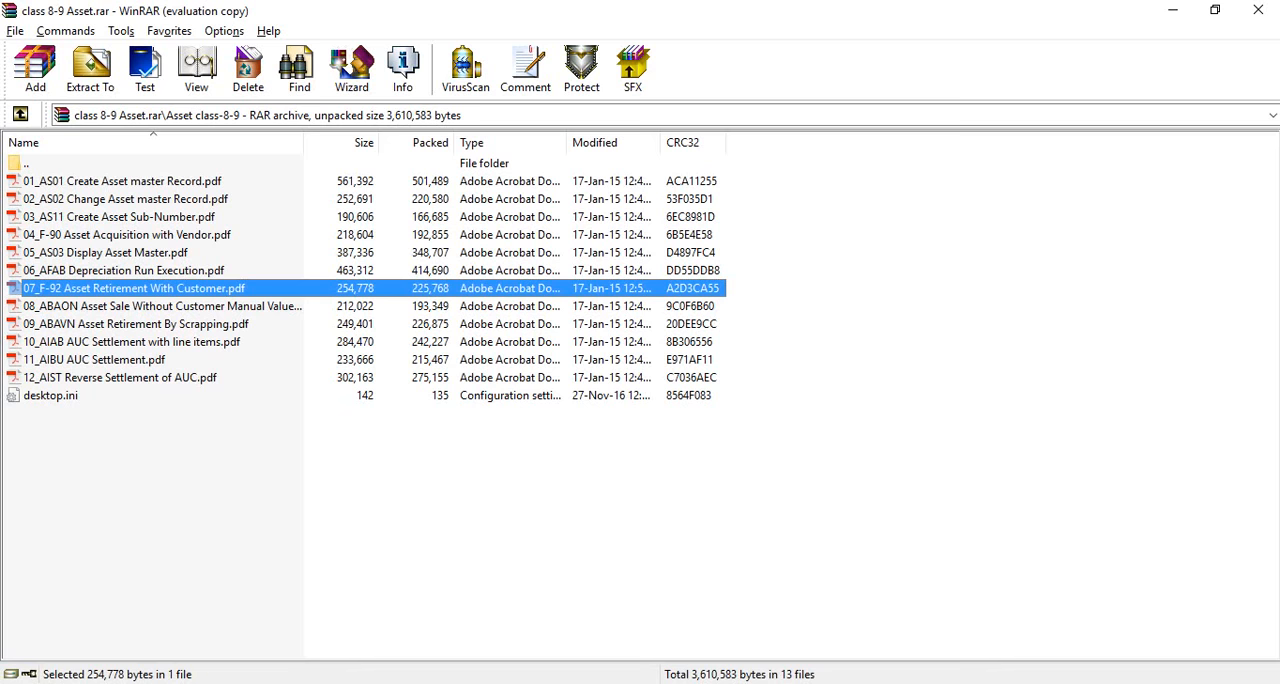
left_click(135, 360)
left_click(139, 344)
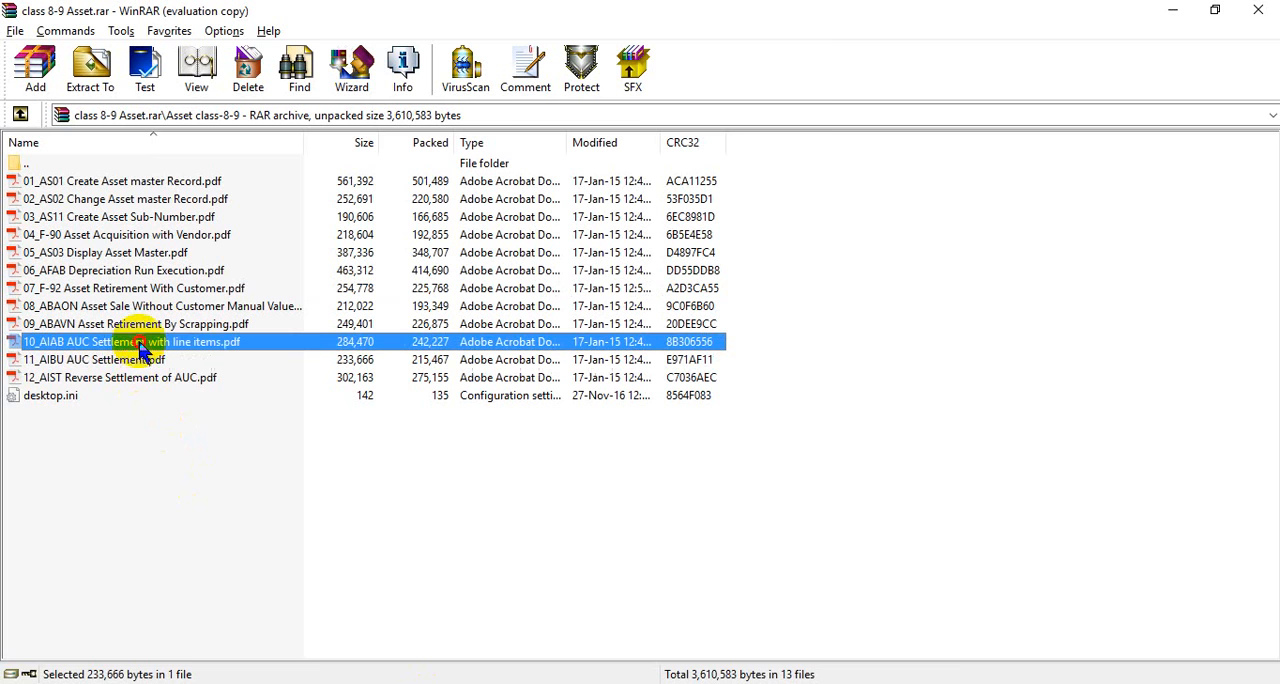
left_click(138, 362)
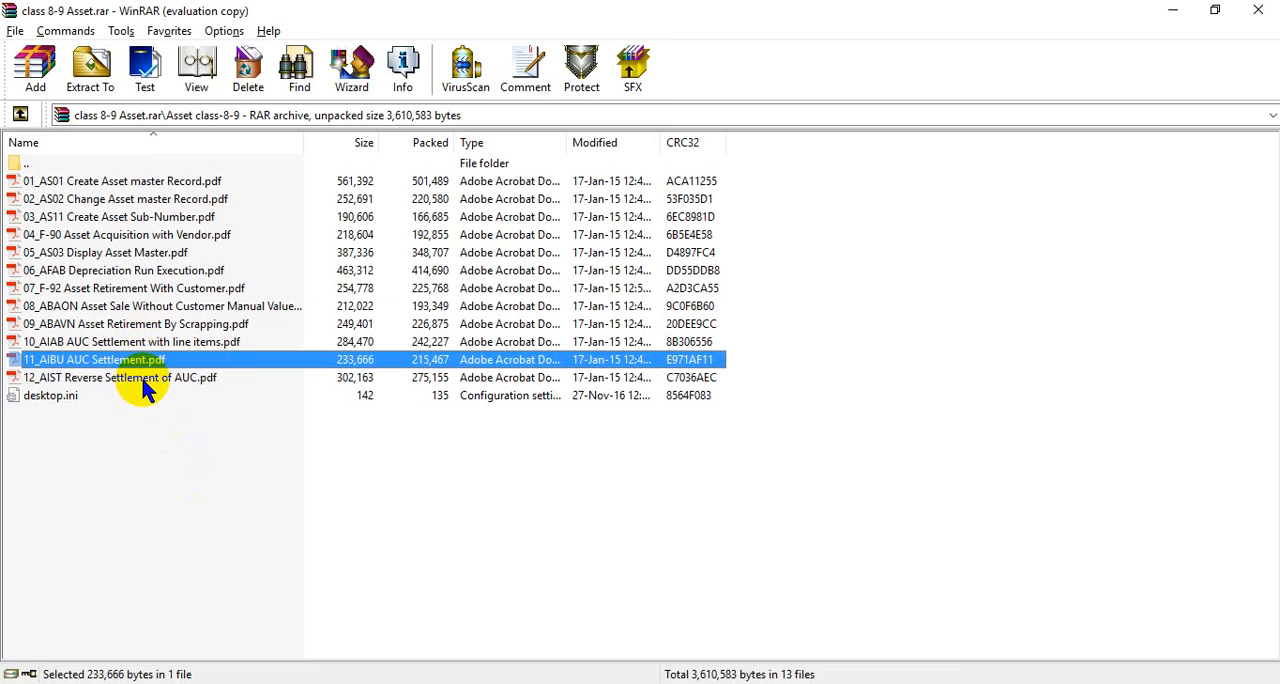
left_click(140, 377)
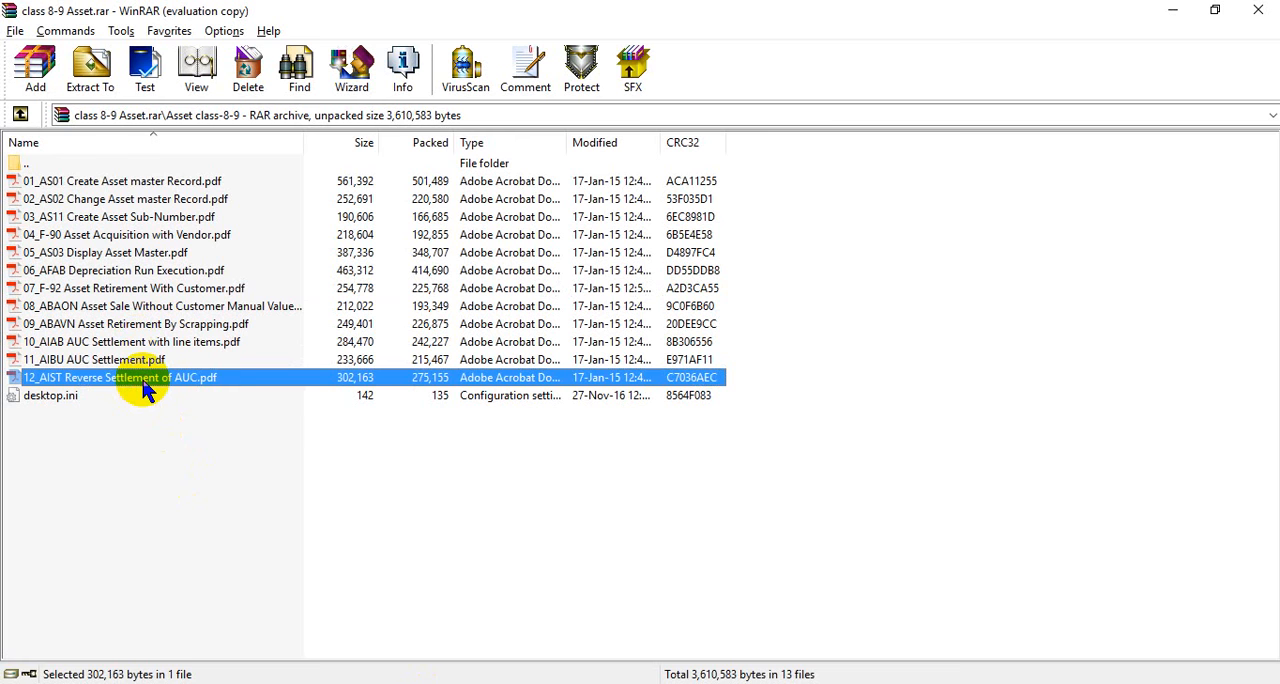